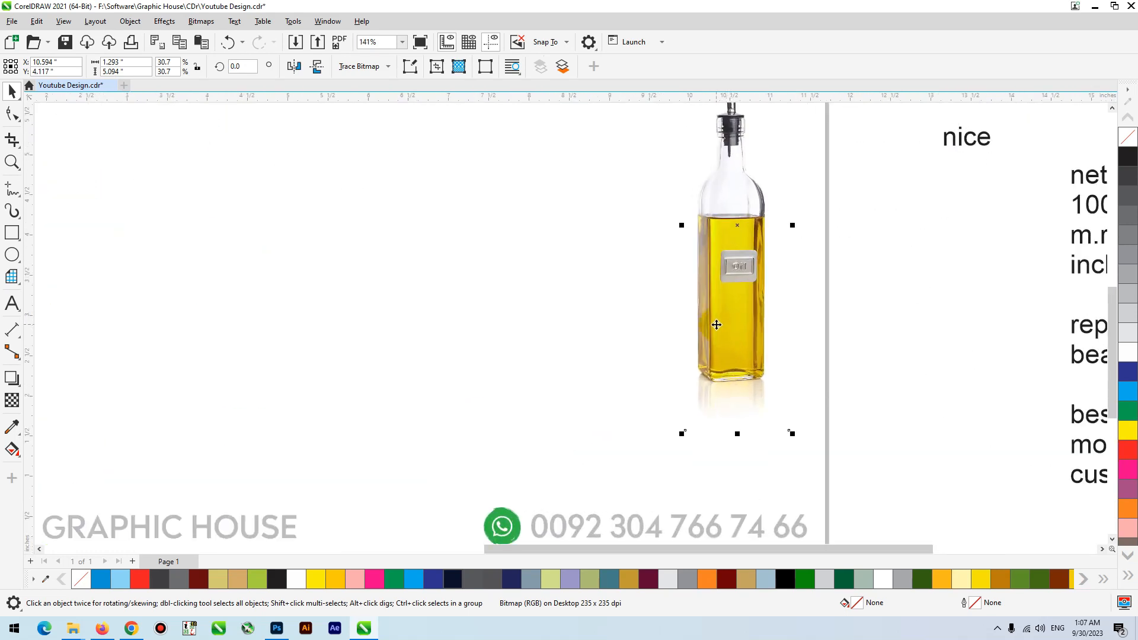
- Move the oil bottle image slightly lower on the page, leaving it above the WhatsApp contact line
scroll(717, 325, down, 1)
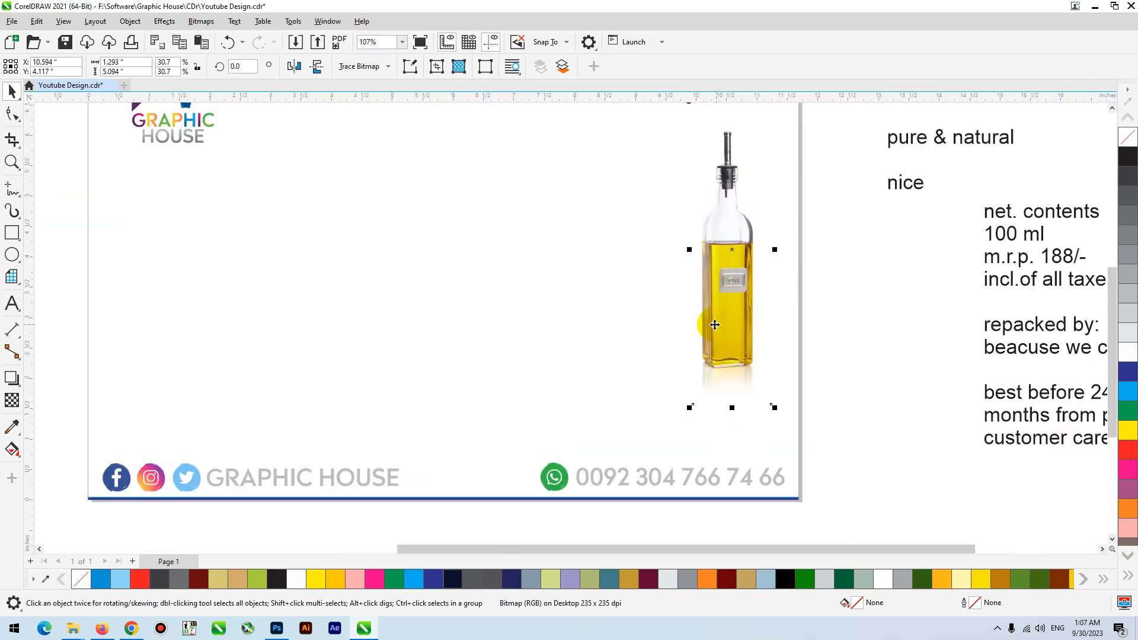
drag(736, 300, 730, 315)
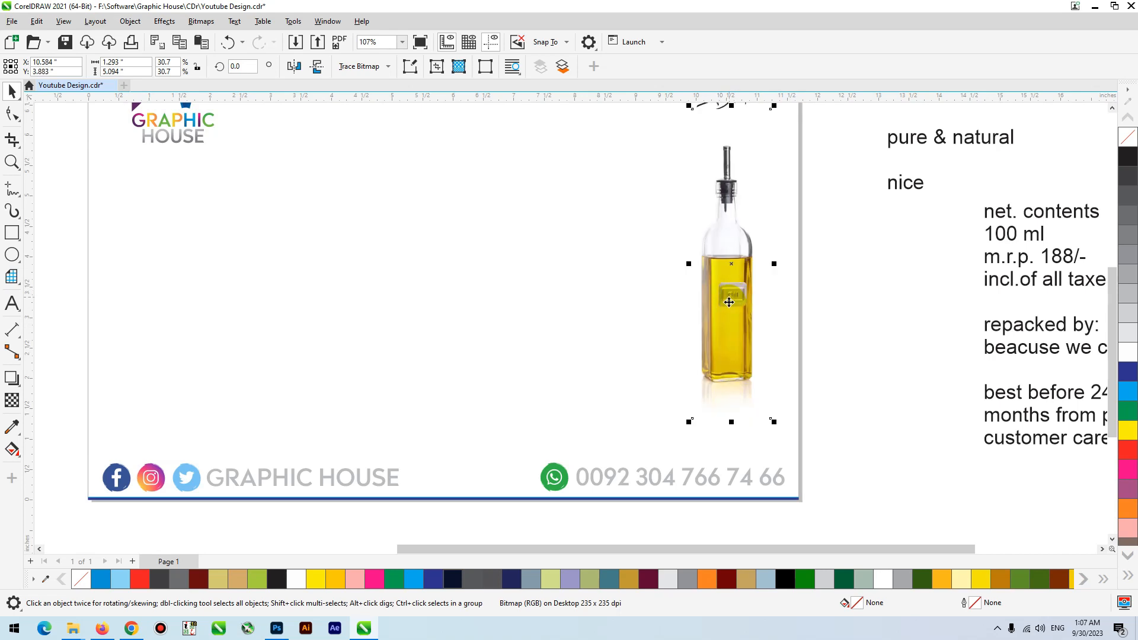
drag(731, 224, 724, 238)
- Draw a rectangle about 0.75 × 1.35 in over the bottle, fill it with 10% black and lower it onto the oil section
click(14, 233)
scroll(744, 323, up, 4)
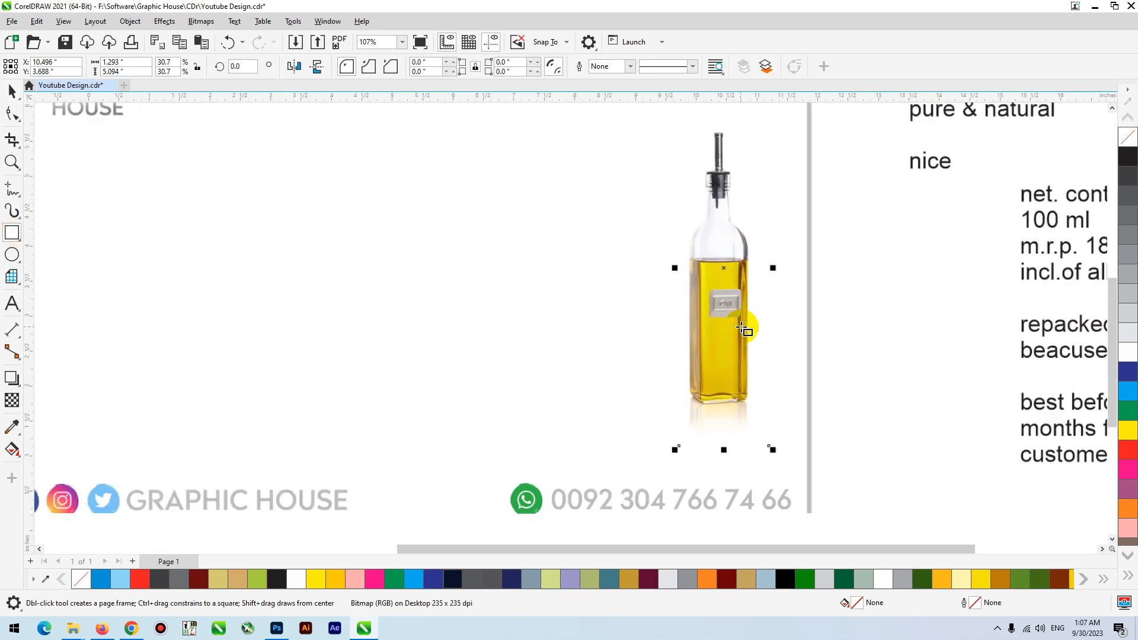
drag(661, 227, 752, 391)
click(1127, 331)
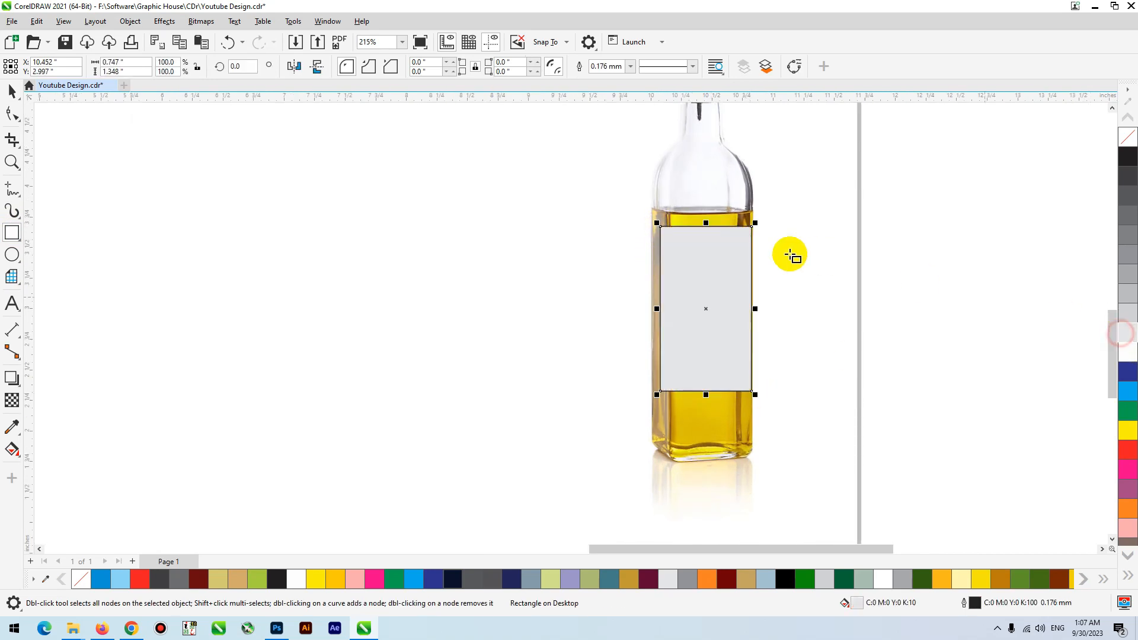
key(space)
drag(718, 259, 720, 288)
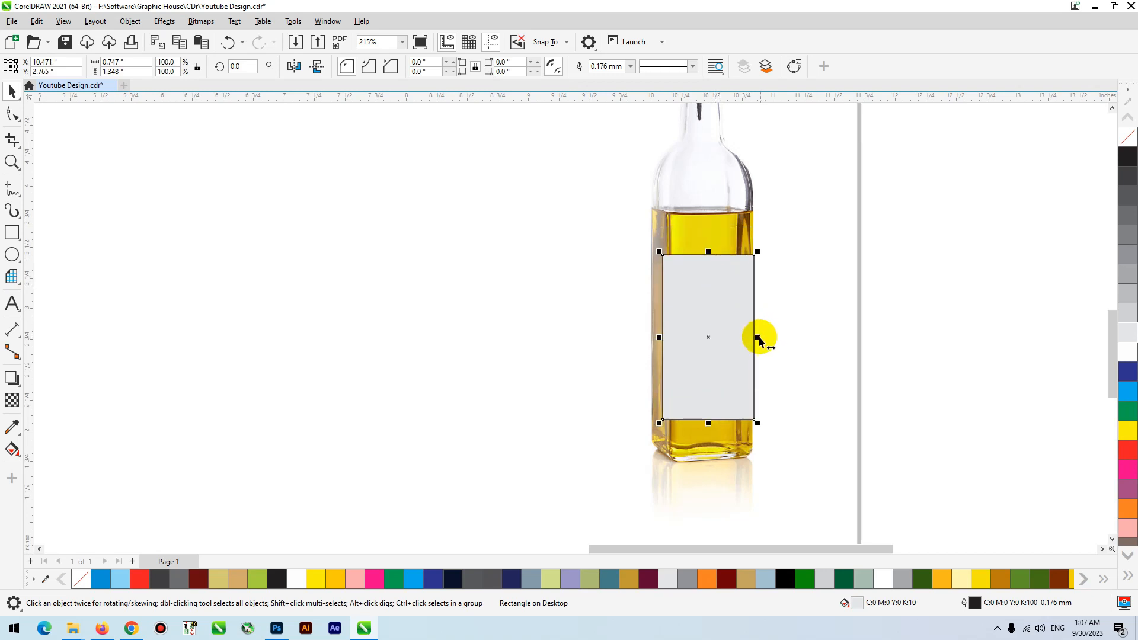
- Add copies of the grey rectangle flush against both its sides to form three equal label panels
drag(759, 336, 806, 341)
click(707, 328)
shift+click(707, 321)
shift+click(632, 320)
scroll(630, 371, down, 3)
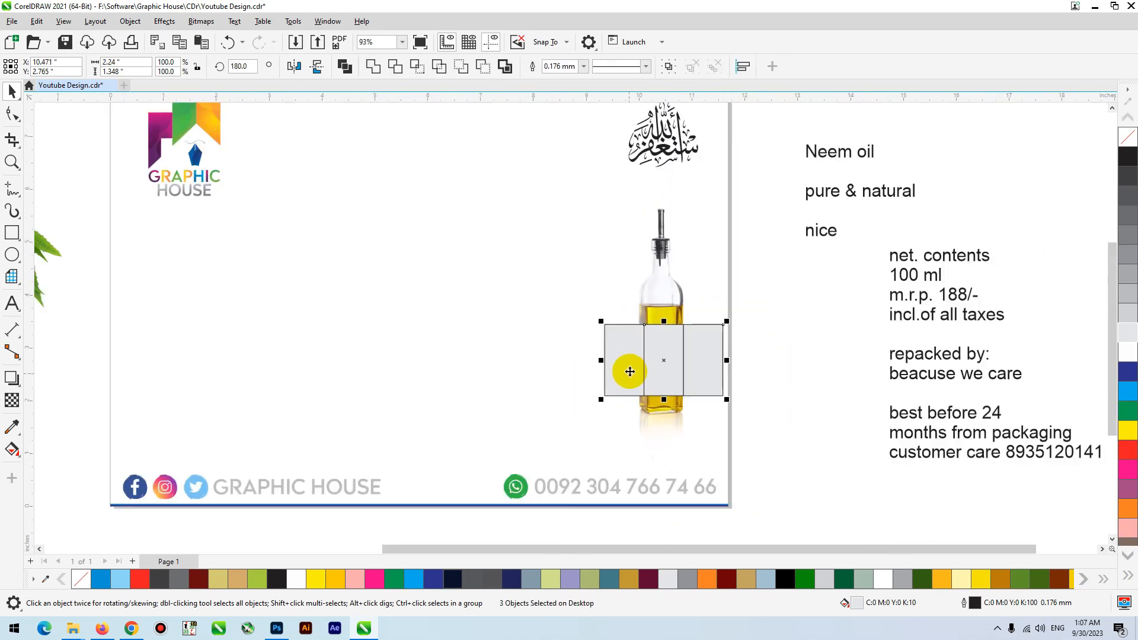
- Move the three label panels together off the bottle into the empty page area beneath the Graphic House logo
drag(630, 372, 215, 354)
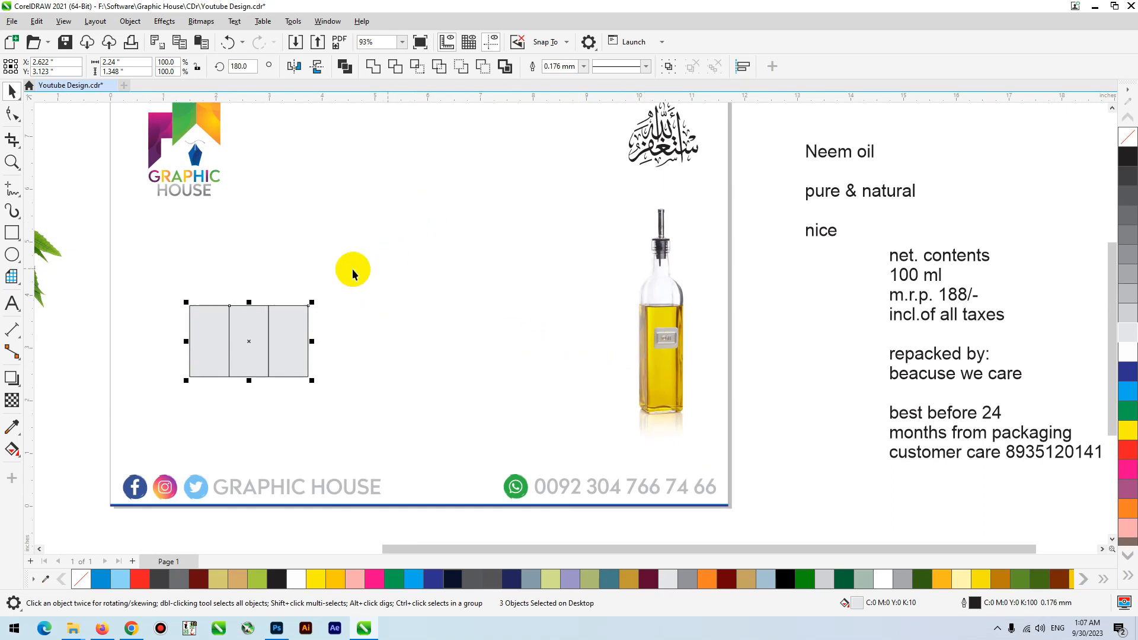
drag(300, 328, 320, 333)
click(309, 316)
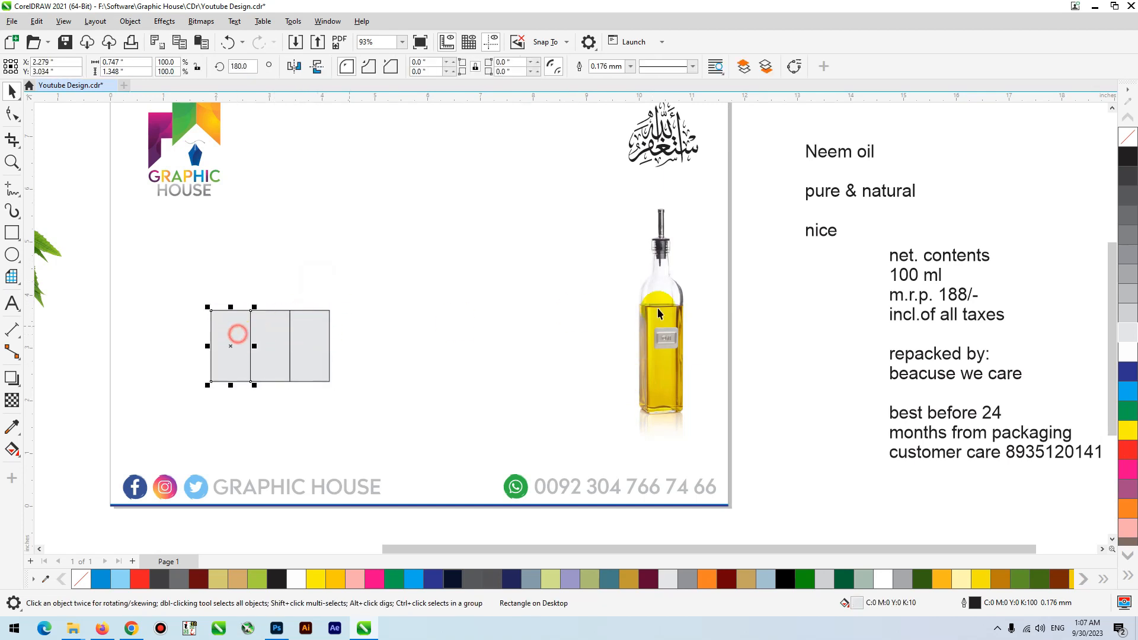
click(719, 310)
click(646, 314)
drag(170, 290, 423, 438)
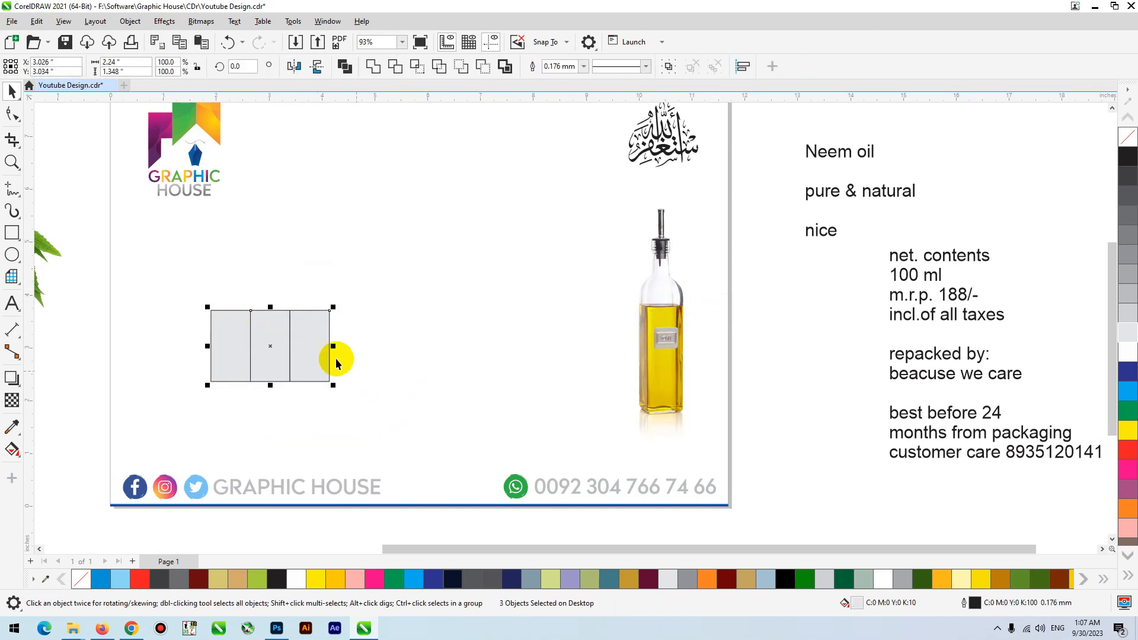
- Enlarge the three panels together to about 6.46 × 3.89 in and place them in the middle of the page beside the bottle
drag(331, 358, 300, 384)
drag(301, 334, 624, 199)
drag(457, 254, 515, 272)
scroll(341, 373, down, 1)
scroll(341, 374, down, 1)
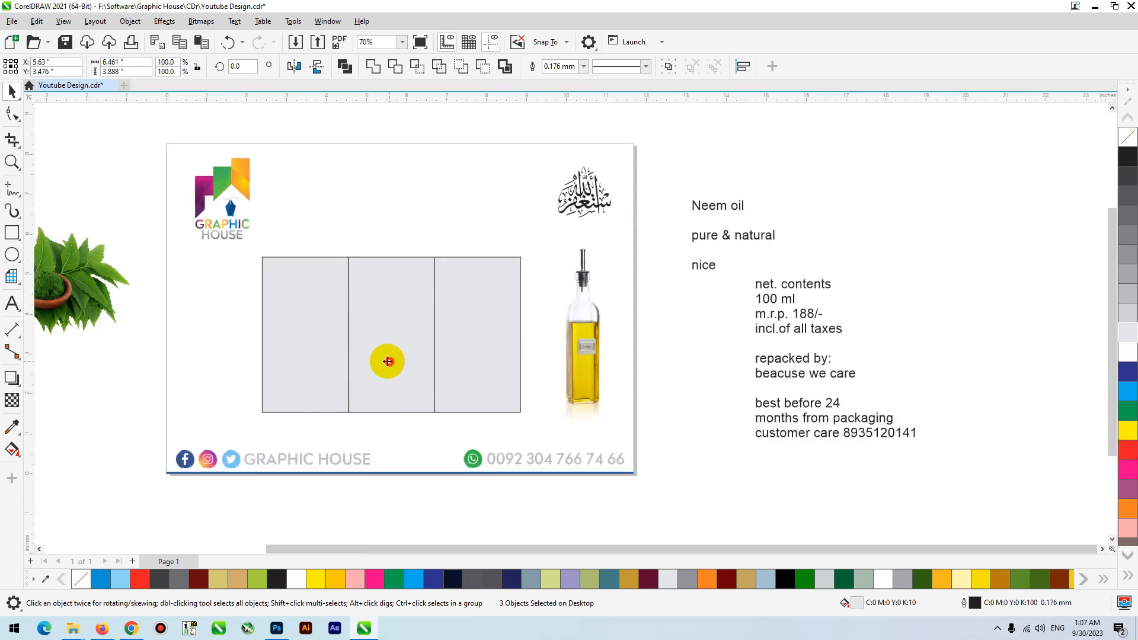
click(408, 220)
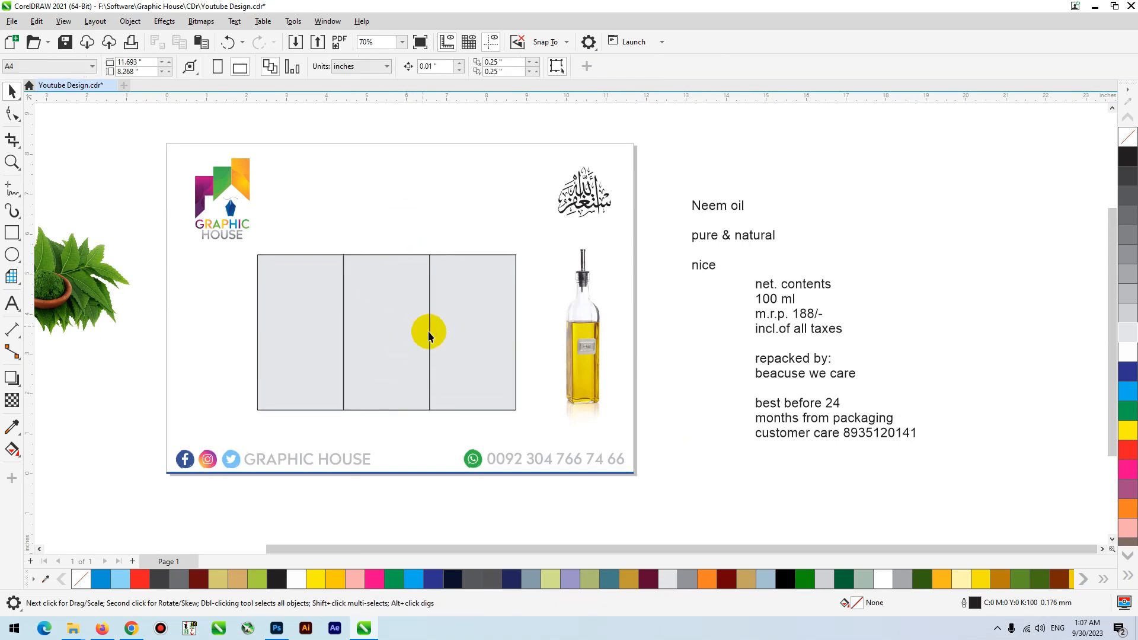
- Move the net contents text block and the Neem oil text block closer to the page edge
scroll(431, 332, down, 2)
drag(734, 333, 686, 353)
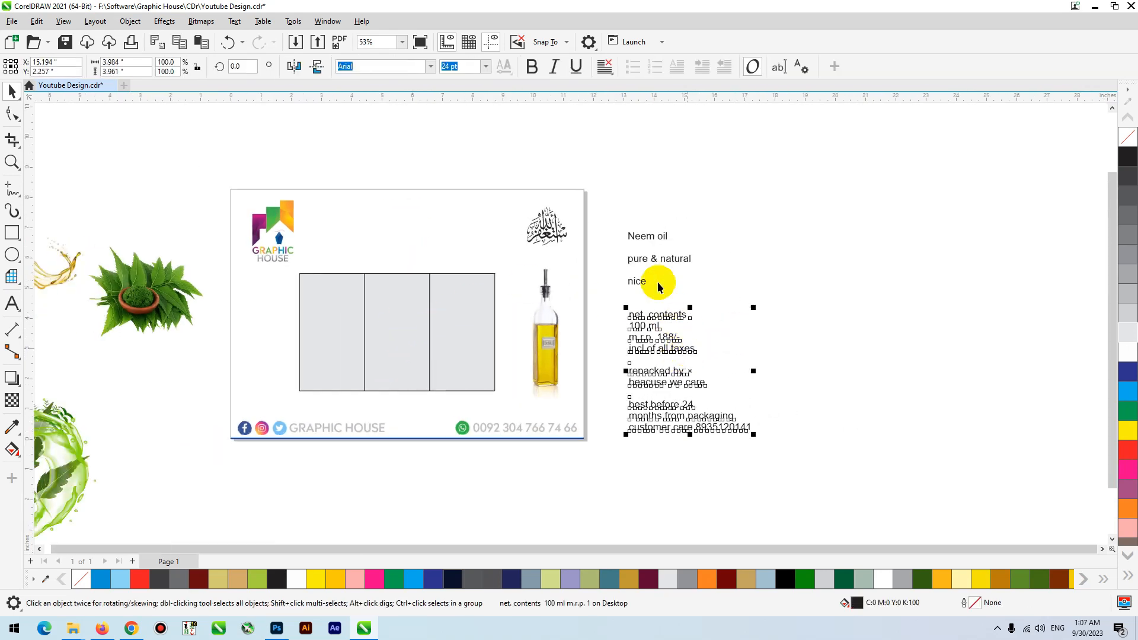
click(638, 282)
scroll(625, 284, up, 6)
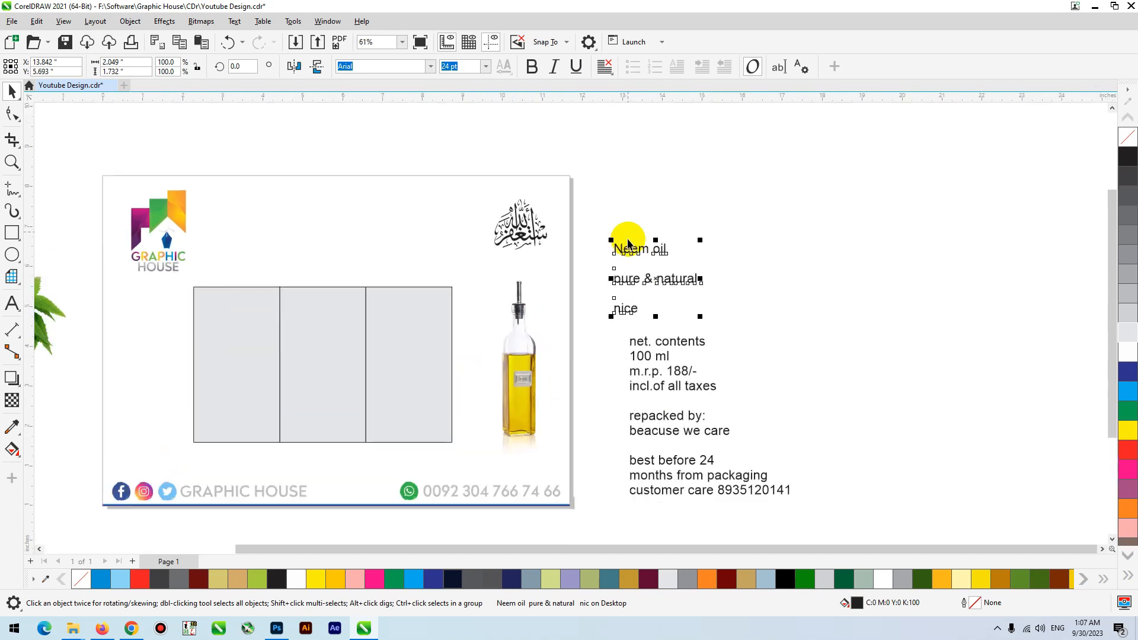
- Cut the word "nice" out of the Neem oil text block and paste it as separate text above the panels
scroll(699, 198, down, 7)
scroll(679, 255, up, 7)
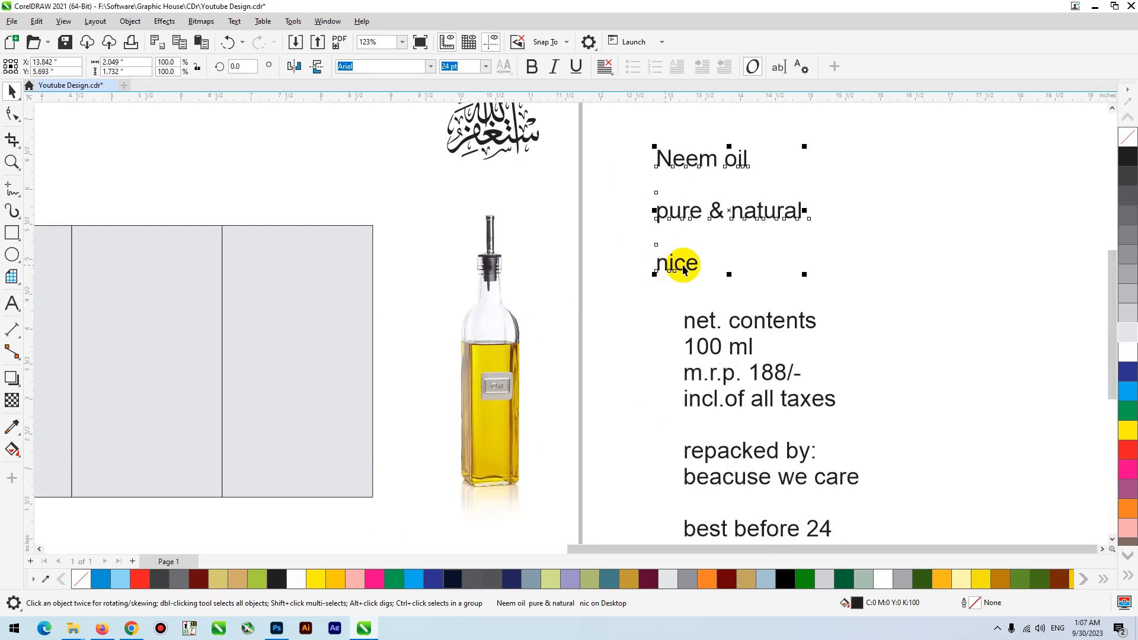
double_click(695, 265)
drag(696, 265, 646, 266)
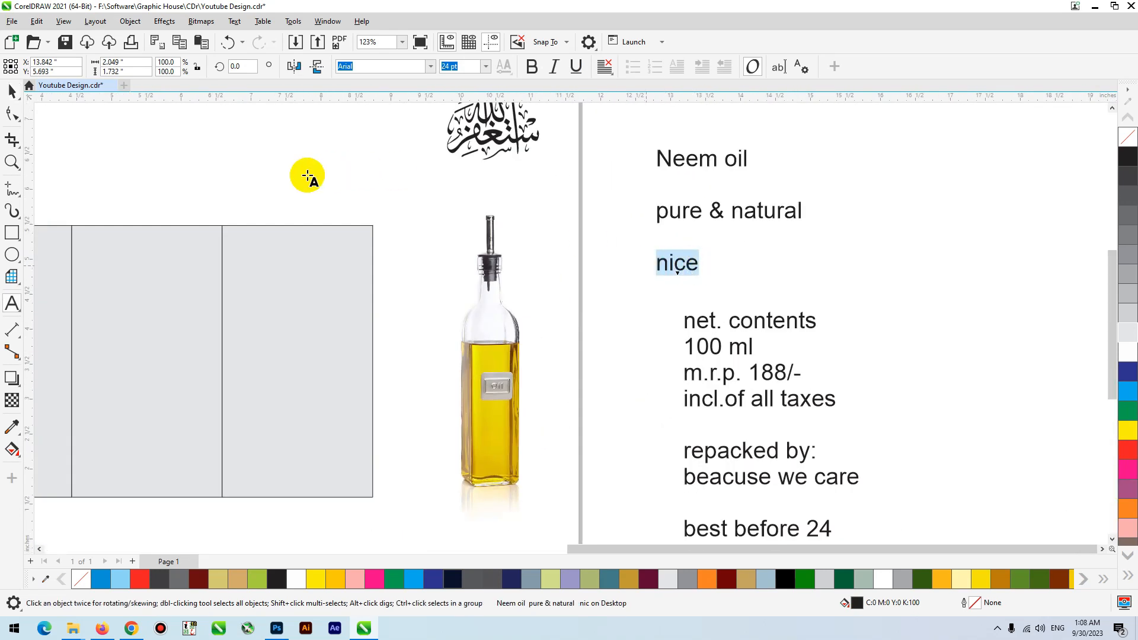
key(ctrl+x)
click(151, 178)
key(ctrl+v)
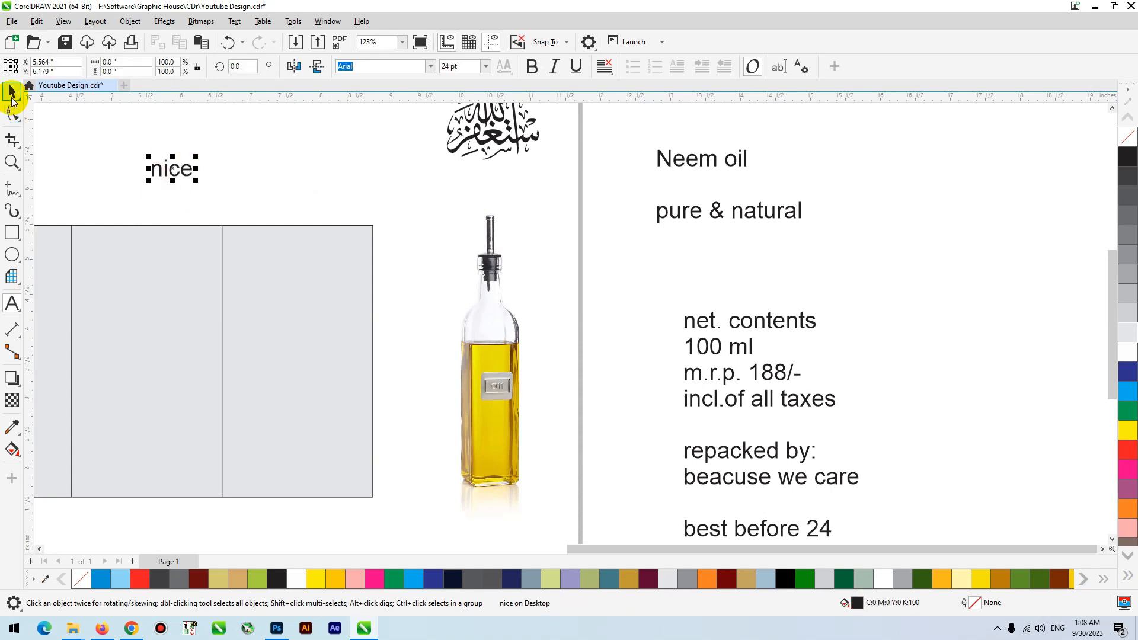
- Move the "Neem oil" and "pure & natural" text onto the page, beside the word "nice" above the panels
scroll(333, 306, down, 3)
drag(519, 254, 300, 235)
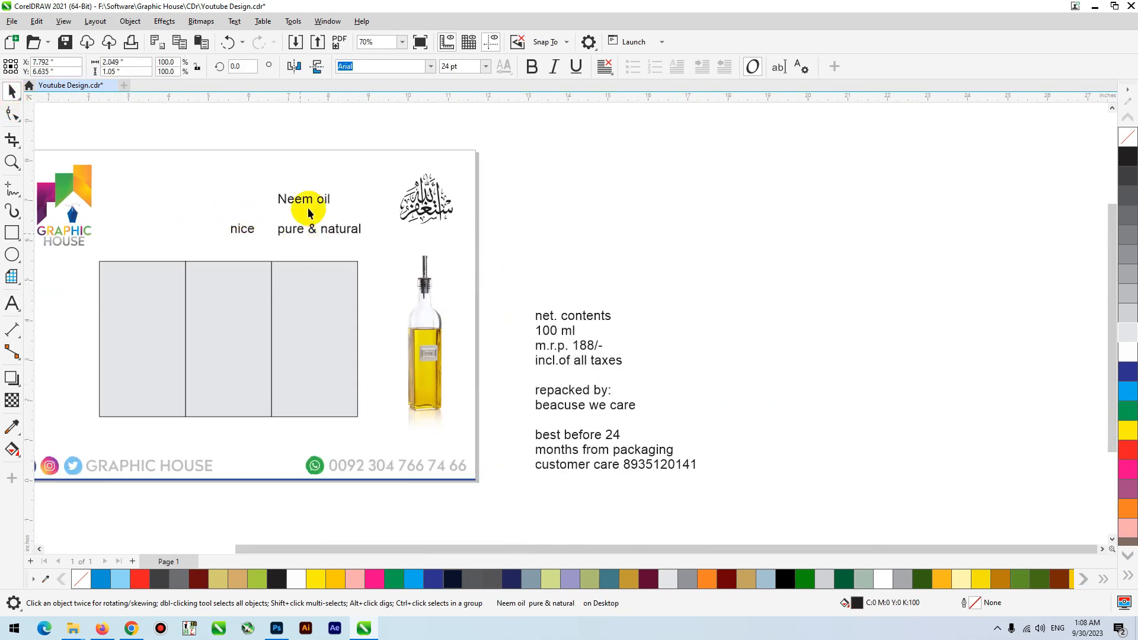
click(336, 168)
key(F4)
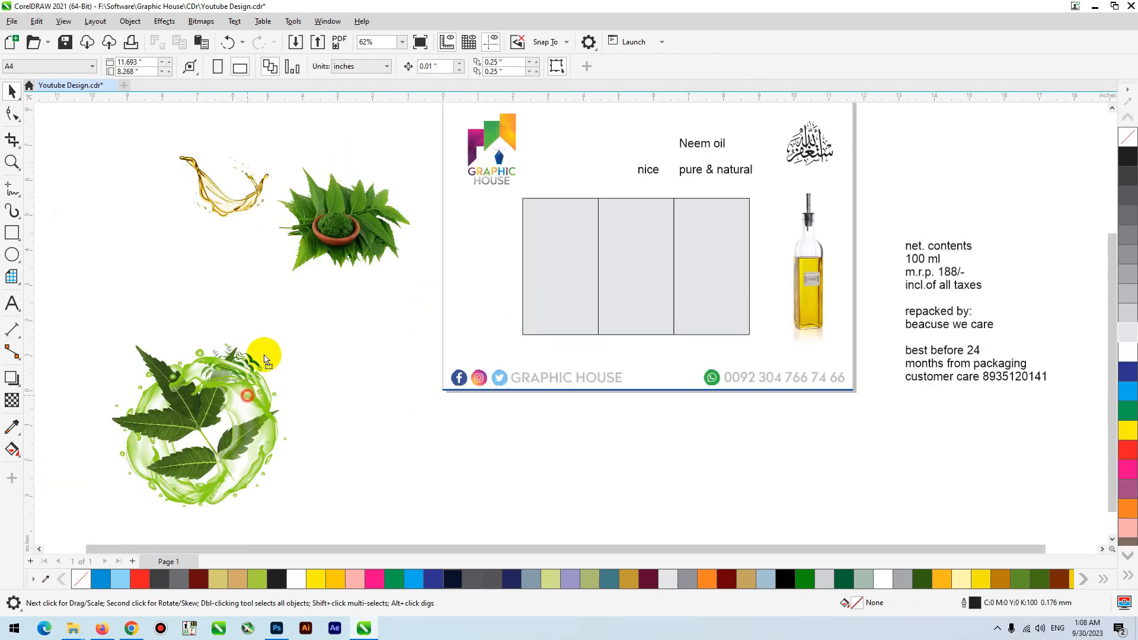
- Spread out the images beside the page, moving the neem bowl aside and the green splash clear of the small leaf branch
click(263, 355)
drag(379, 278, 400, 313)
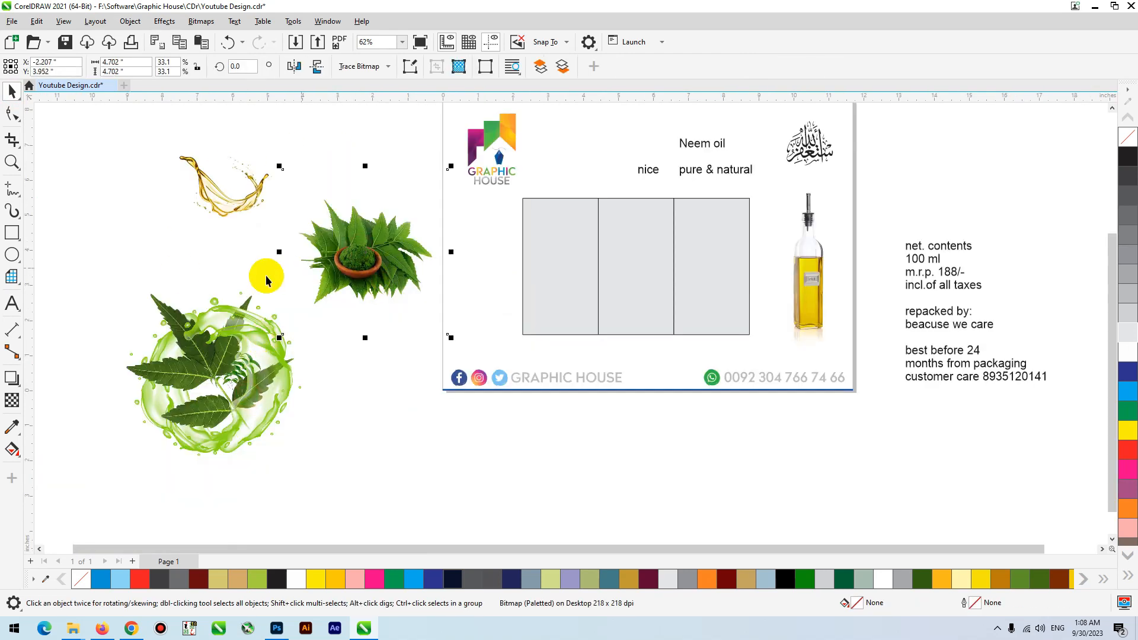
scroll(266, 280, down, 1)
scroll(330, 261, down, 3)
scroll(419, 229, up, 4)
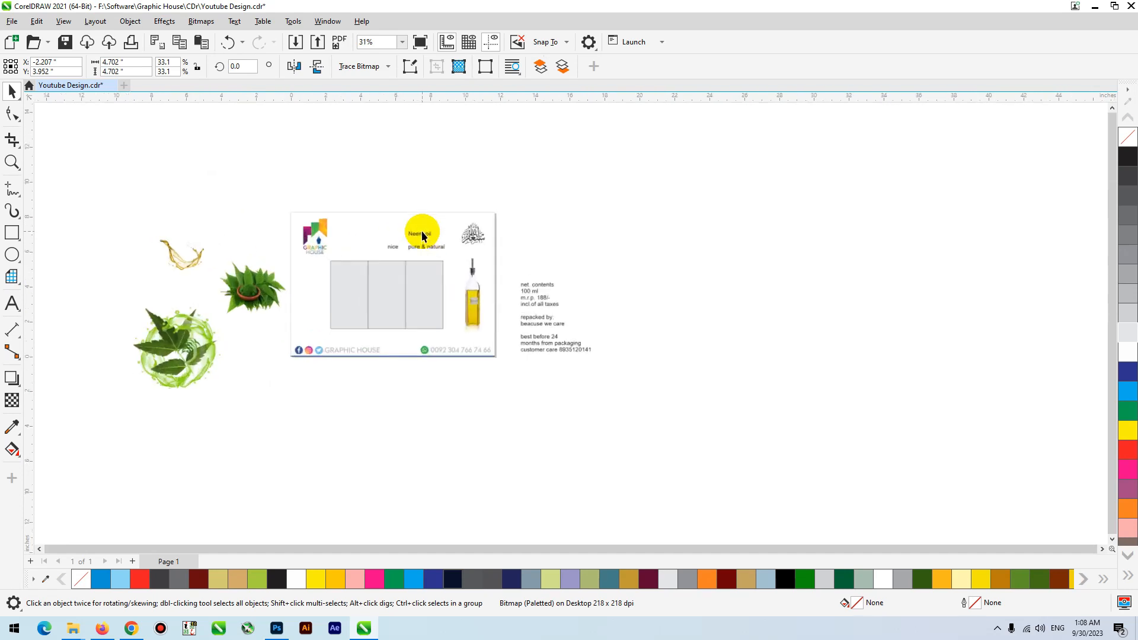
drag(335, 272, 328, 263)
drag(193, 427, 201, 435)
drag(200, 436, 94, 414)
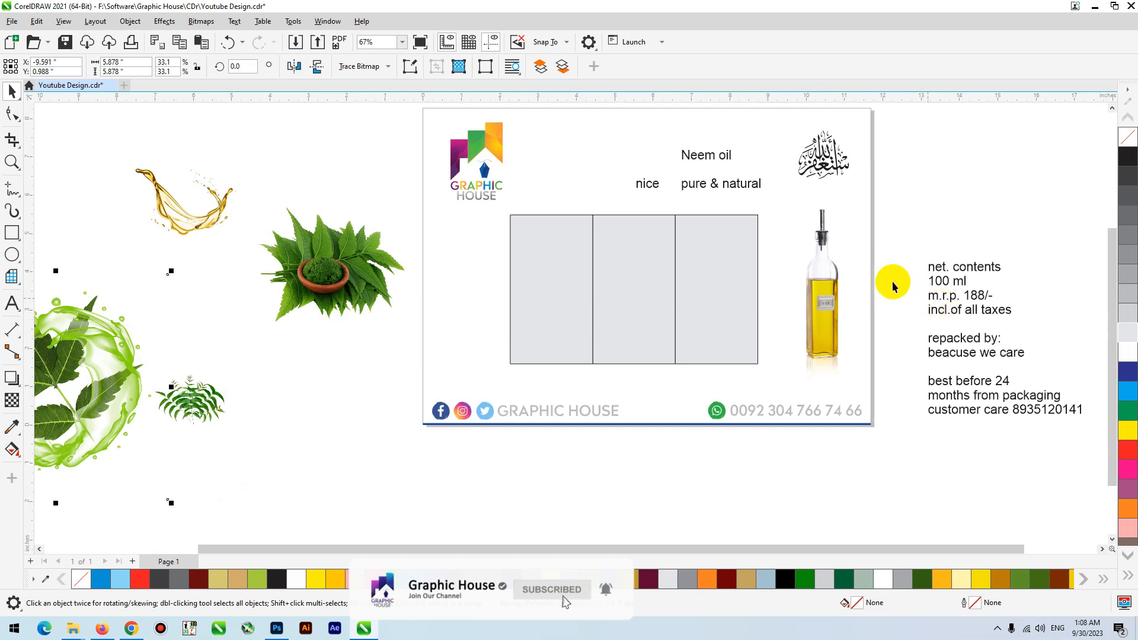
- Shift the word "nice" further away from the "pure & natural" text, keeping it above the panels
click(682, 189)
click(652, 184)
drag(654, 188, 637, 184)
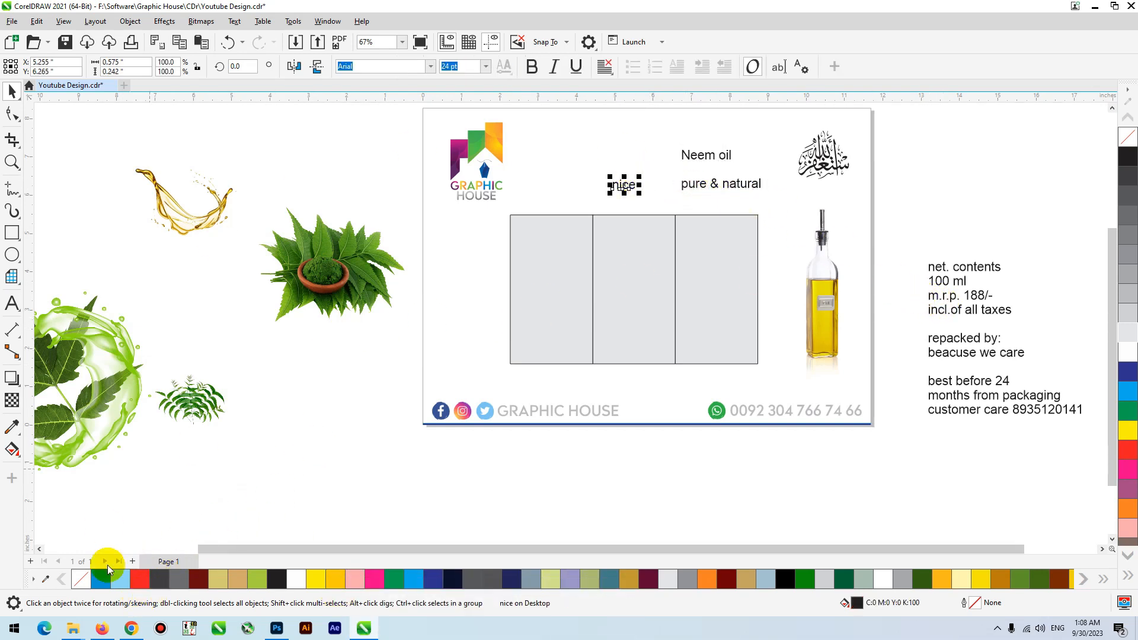
- Switch to Chrome and search Google Images for "nice logo"
click(130, 630)
text(nic)
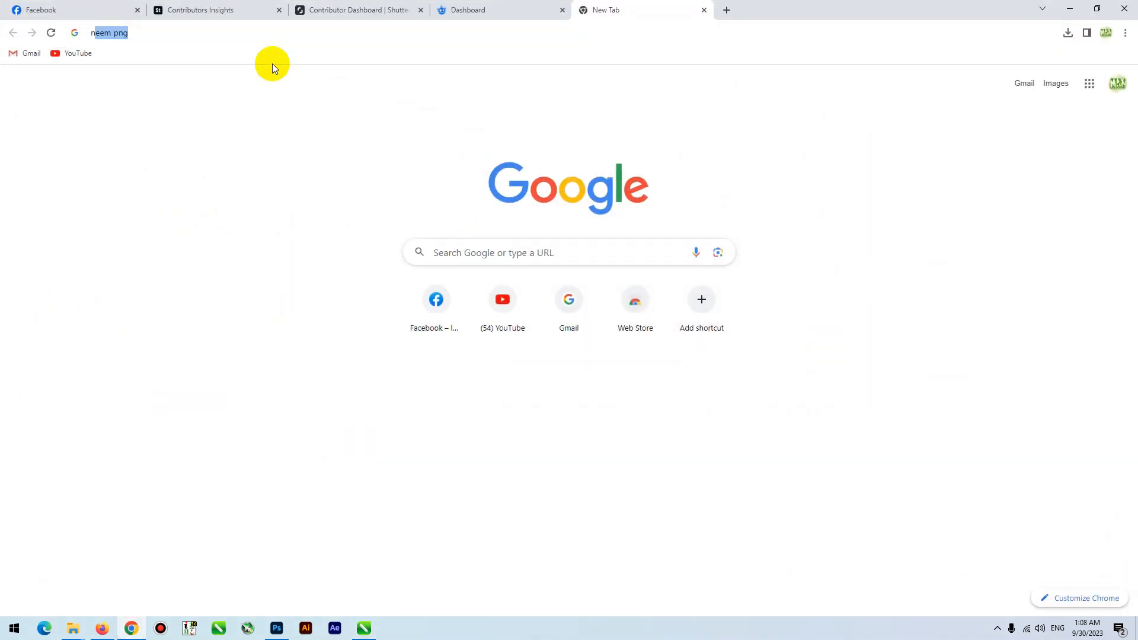
text(e logo)
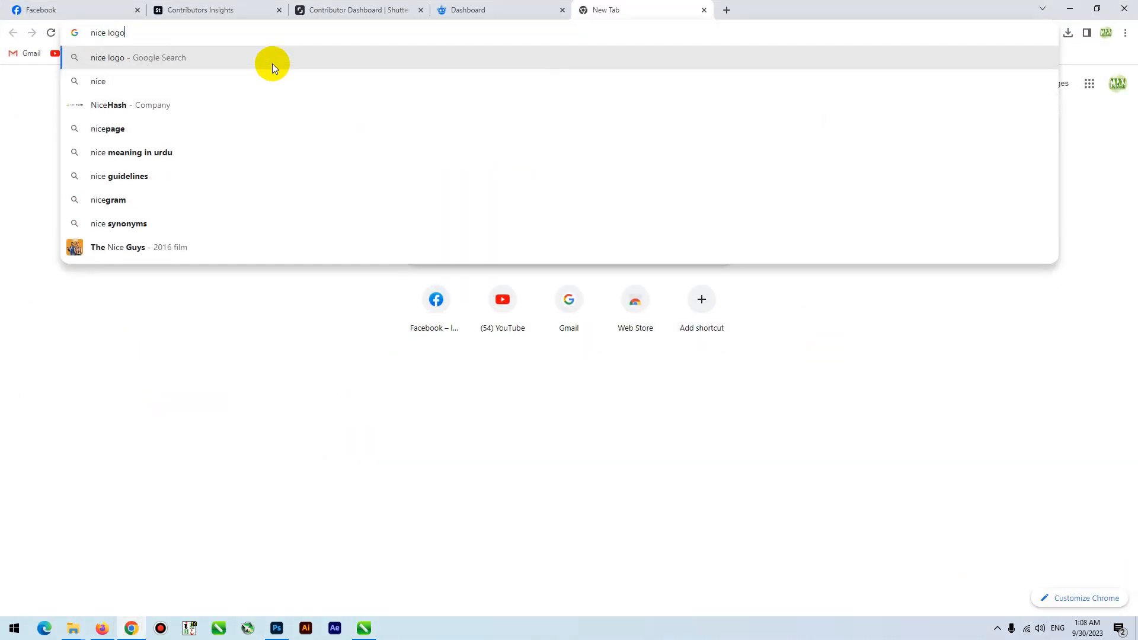
key(Return)
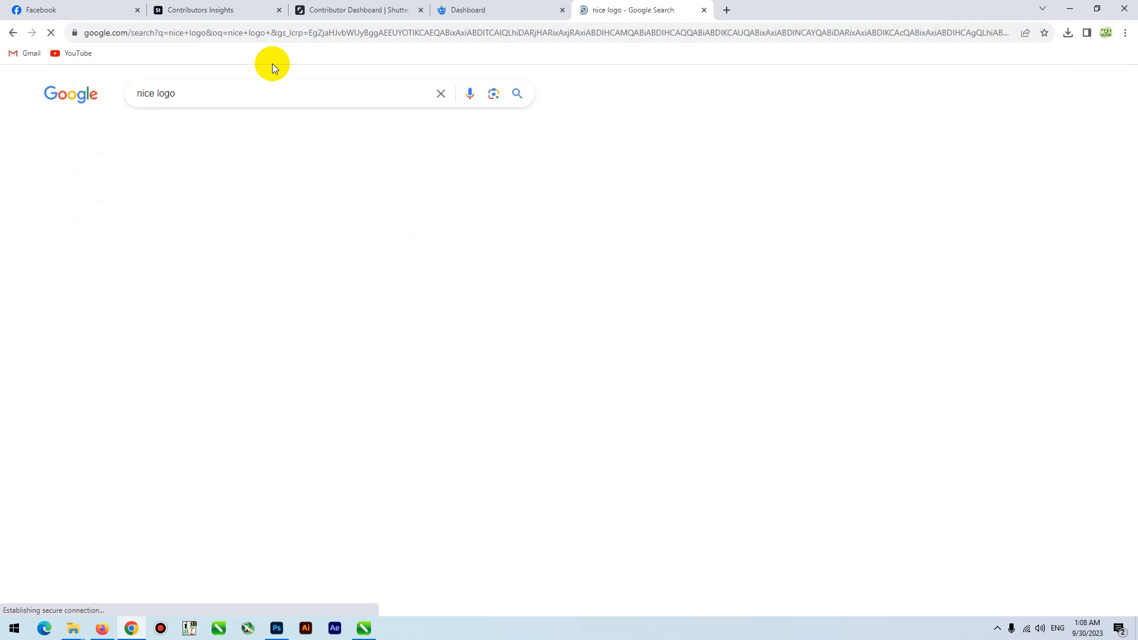
click(135, 131)
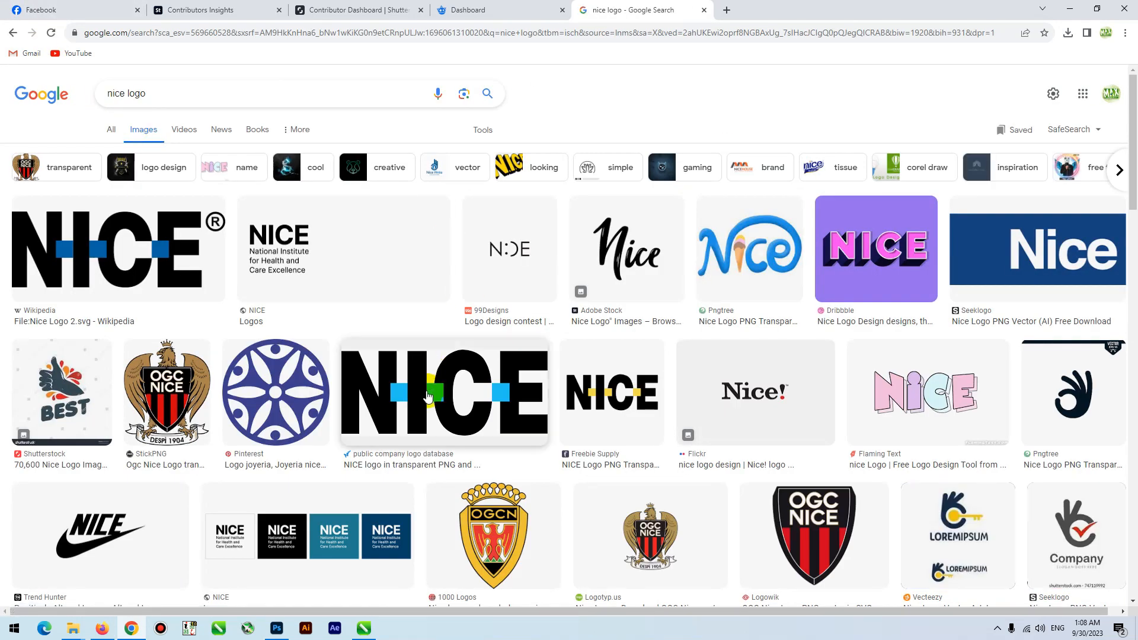
- Examine the "nice logo" image results for a suitable brand mark, previewing the green NICE design from Behance
click(769, 251)
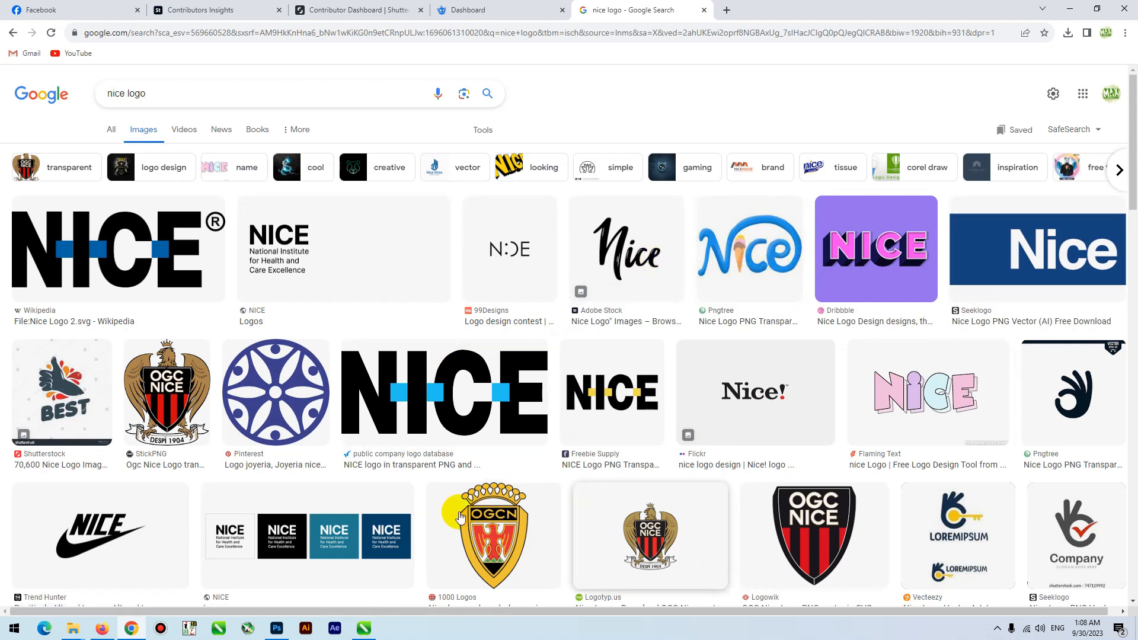
scroll(349, 367, down, 5)
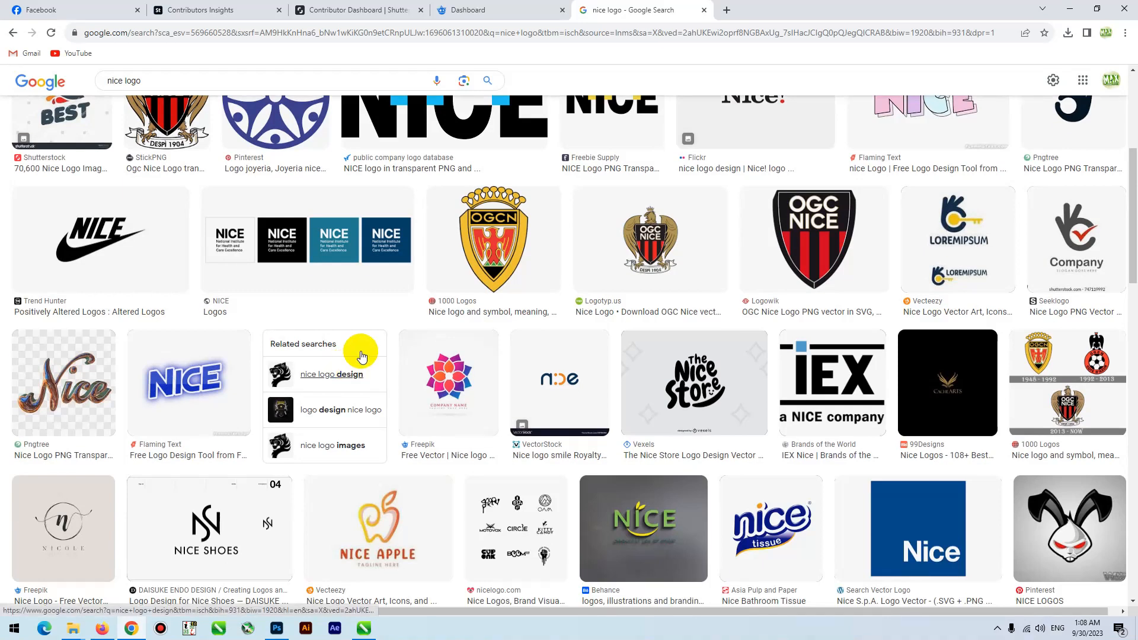
scroll(586, 398, up, 5)
scroll(593, 396, down, 10)
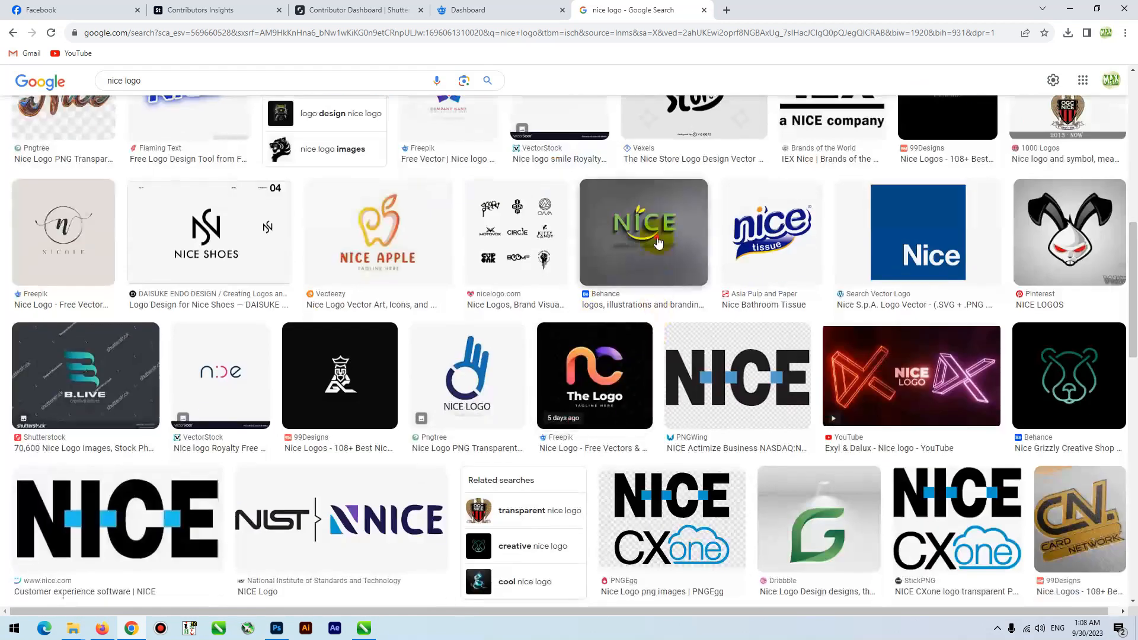
click(659, 243)
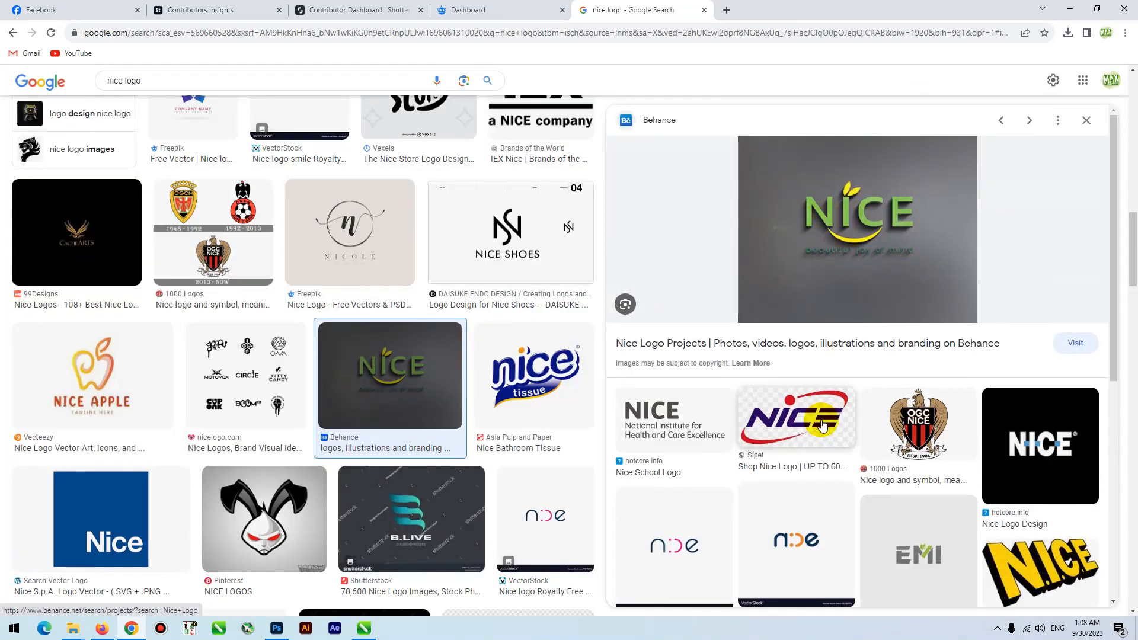
click(822, 425)
key(Escape)
scroll(747, 449, up, 5)
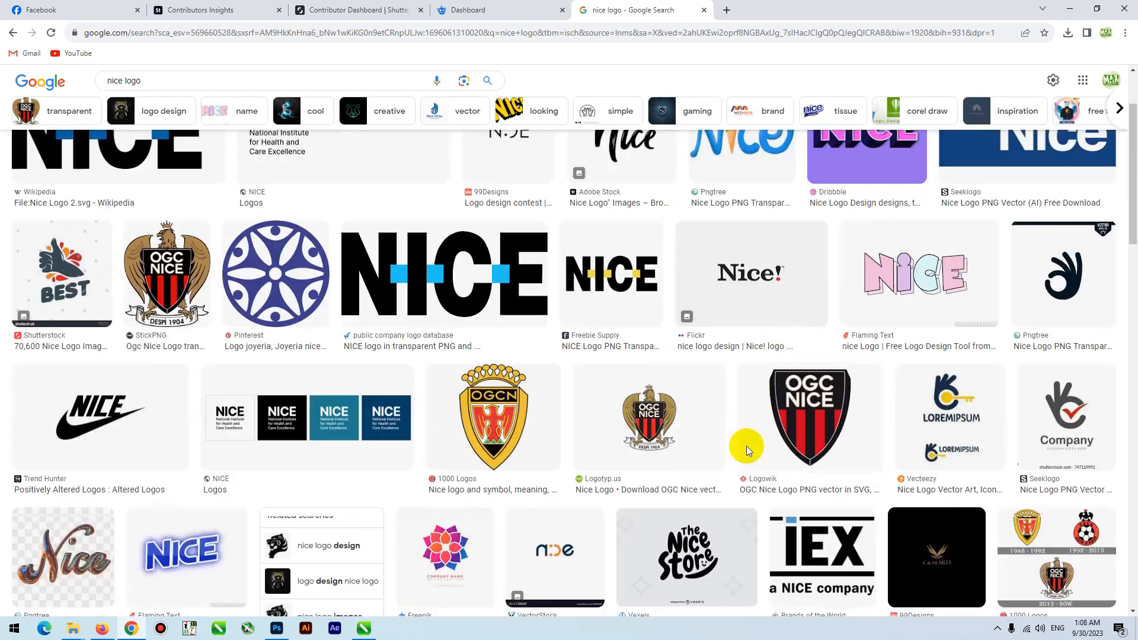
scroll(747, 442, up, 2)
- Copy the blue Nice logo with the ice cream cone from the Pngtree result and paste it into the CorelDRAW document
click(790, 322)
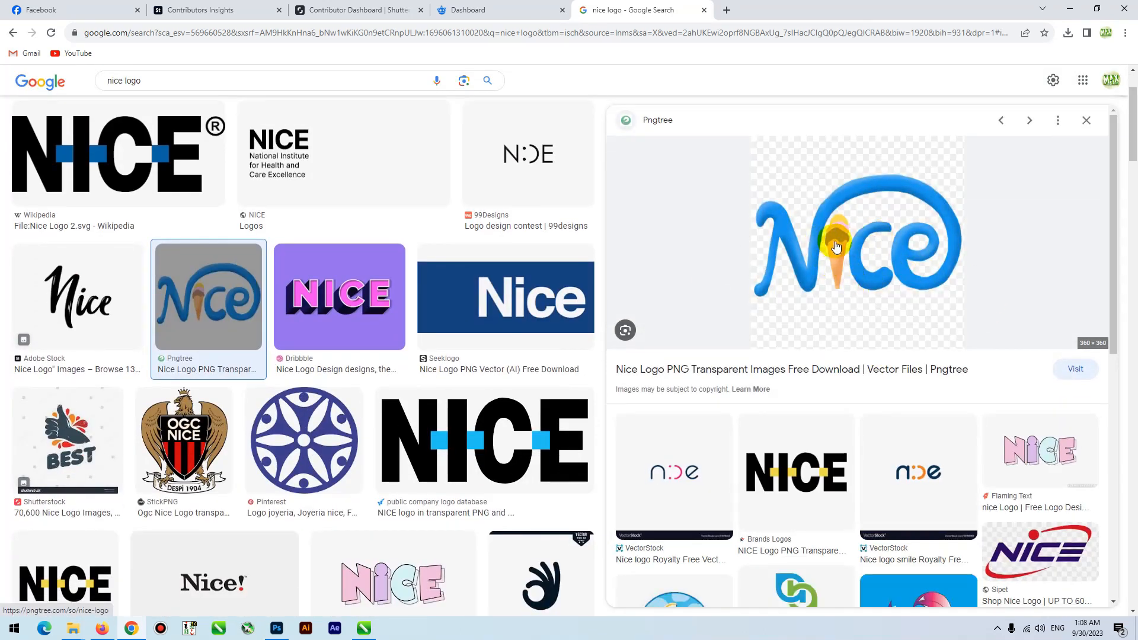
right_click(871, 234)
click(913, 358)
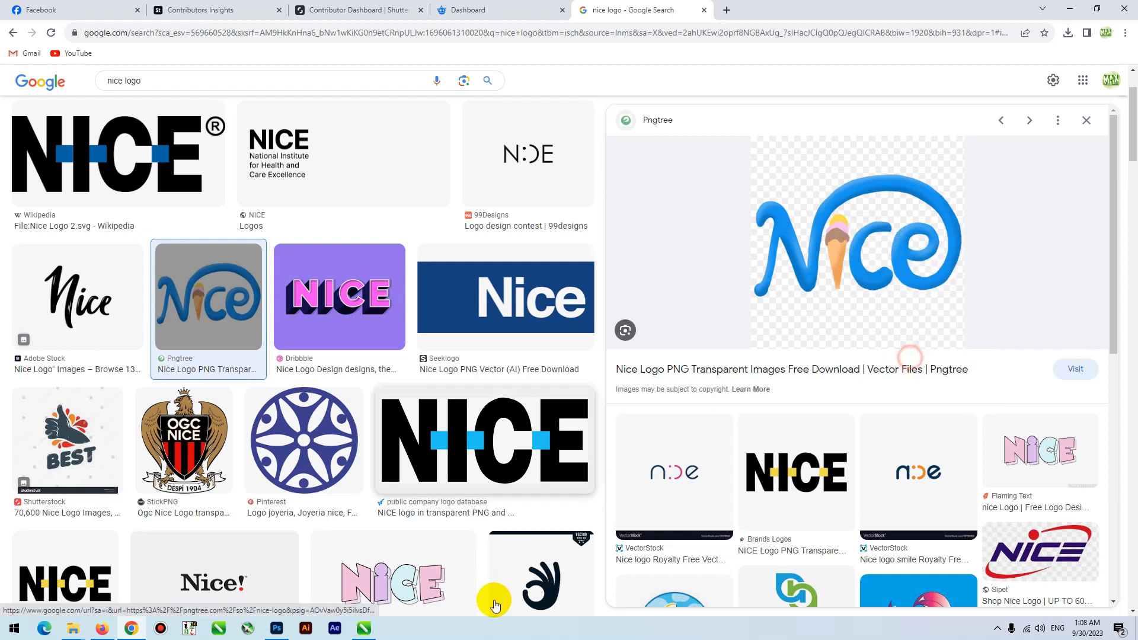
click(364, 628)
key(ctrl+v)
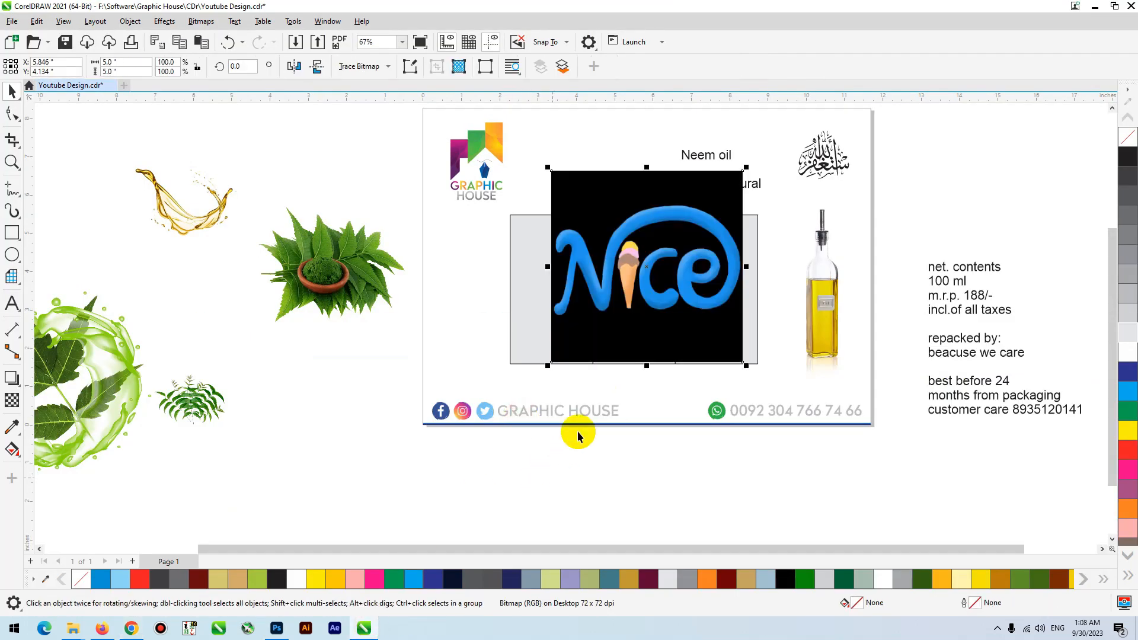
- Move the pasted Nice logo off the panels into the empty space below the page
scroll(585, 291, down, 1)
drag(622, 276, 579, 478)
scroll(578, 476, up, 8)
scroll(469, 214, down, 5)
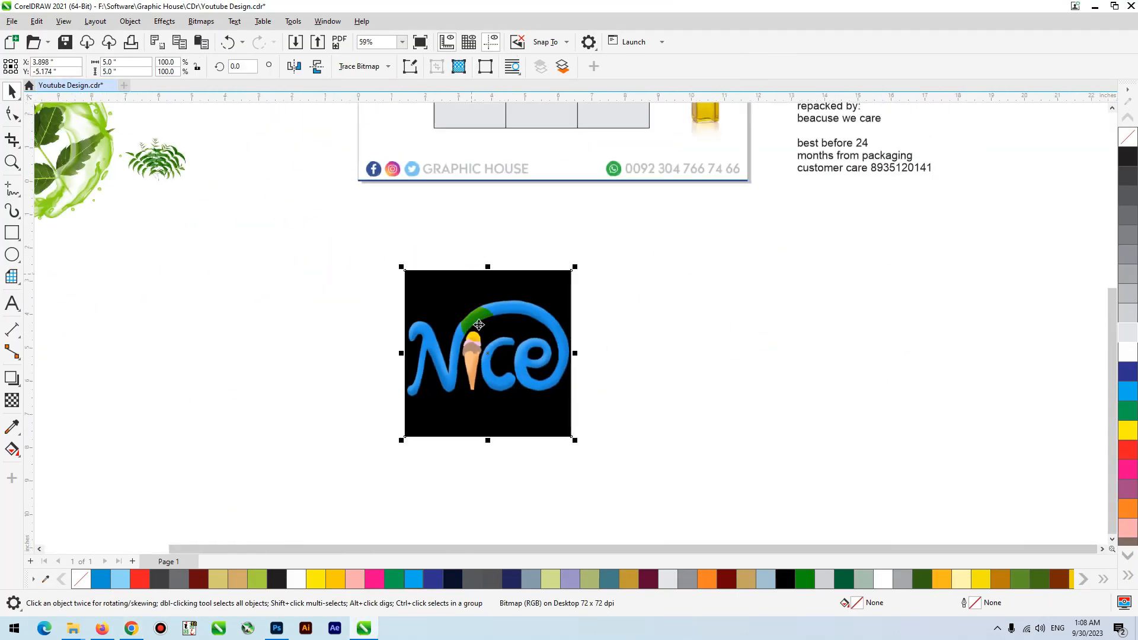
- Trace the Nice logo bitmap with the Detailed Logo outline trace and move the traced vector copy to the right of the original
scroll(478, 333, up, 3)
click(360, 66)
mouse_move(386, 121)
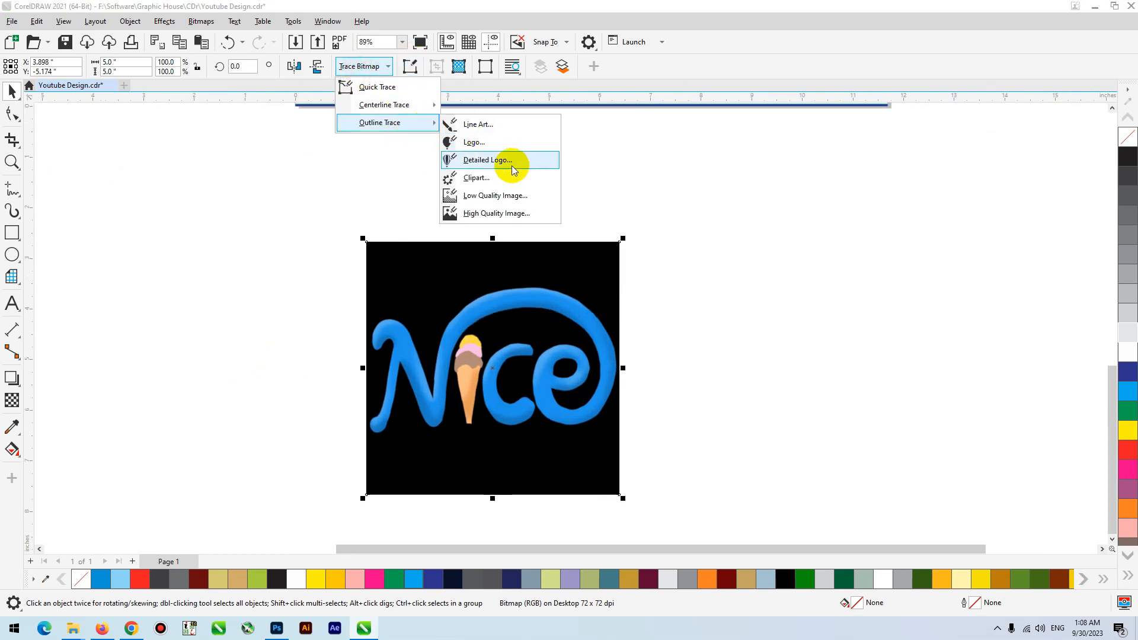
click(510, 162)
click(764, 471)
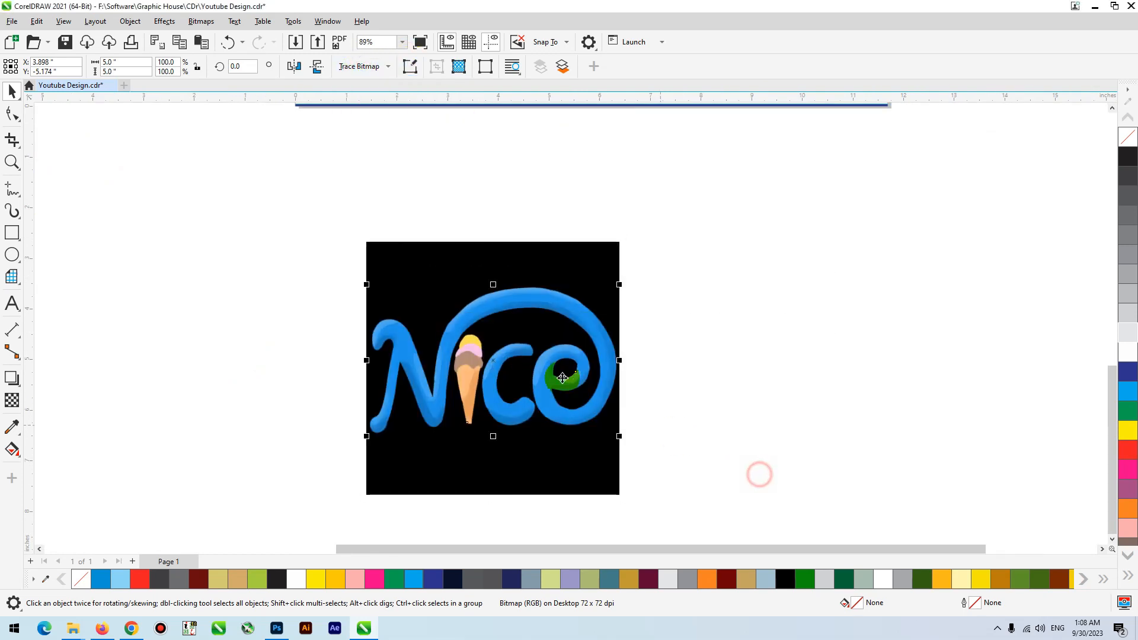
drag(546, 379, 936, 365)
- Fill the traced logo with 90% black and ungroup all of its pieces
click(1128, 177)
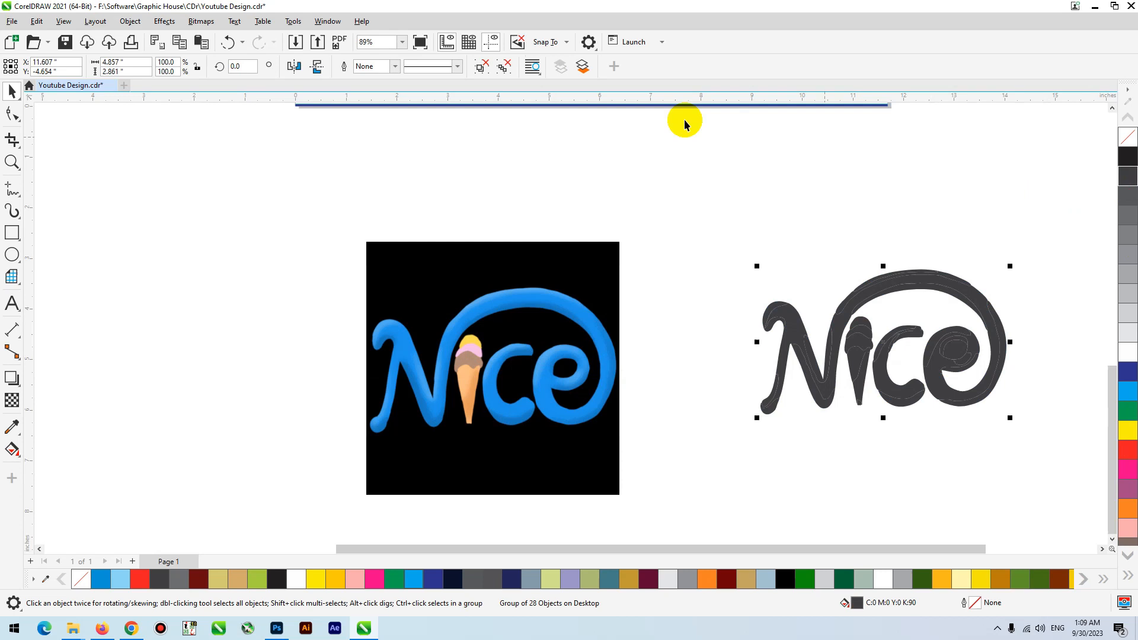
click(507, 67)
click(628, 175)
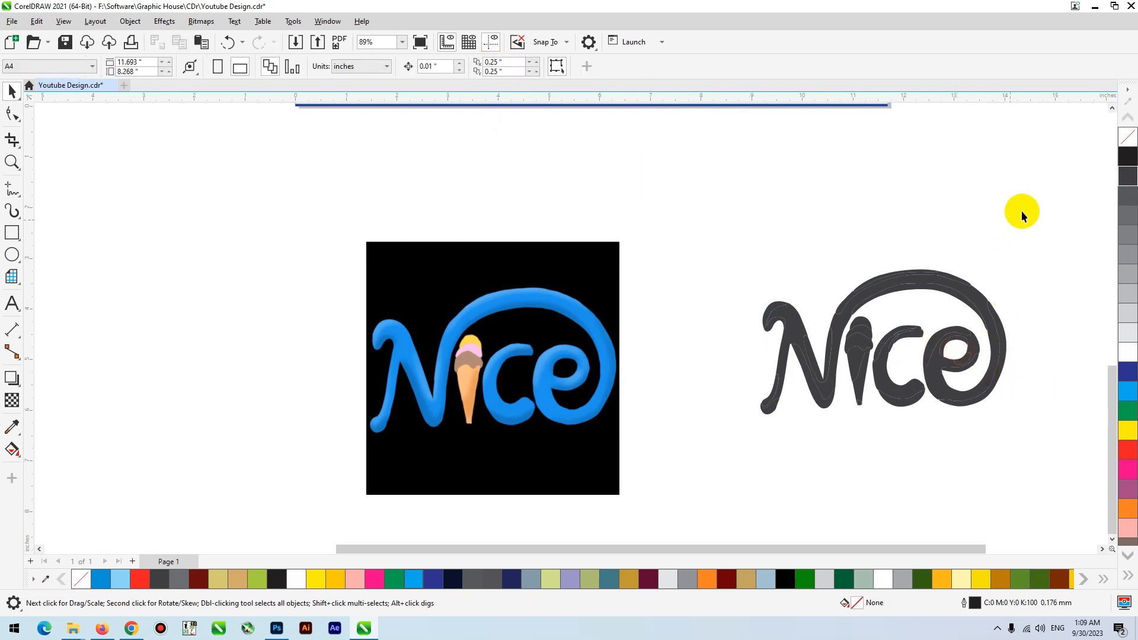
- Try to convert all the traced logo pieces to a 300 dpi RGB bitmap with a transparent background
drag(1021, 211, 705, 474)
click(202, 21)
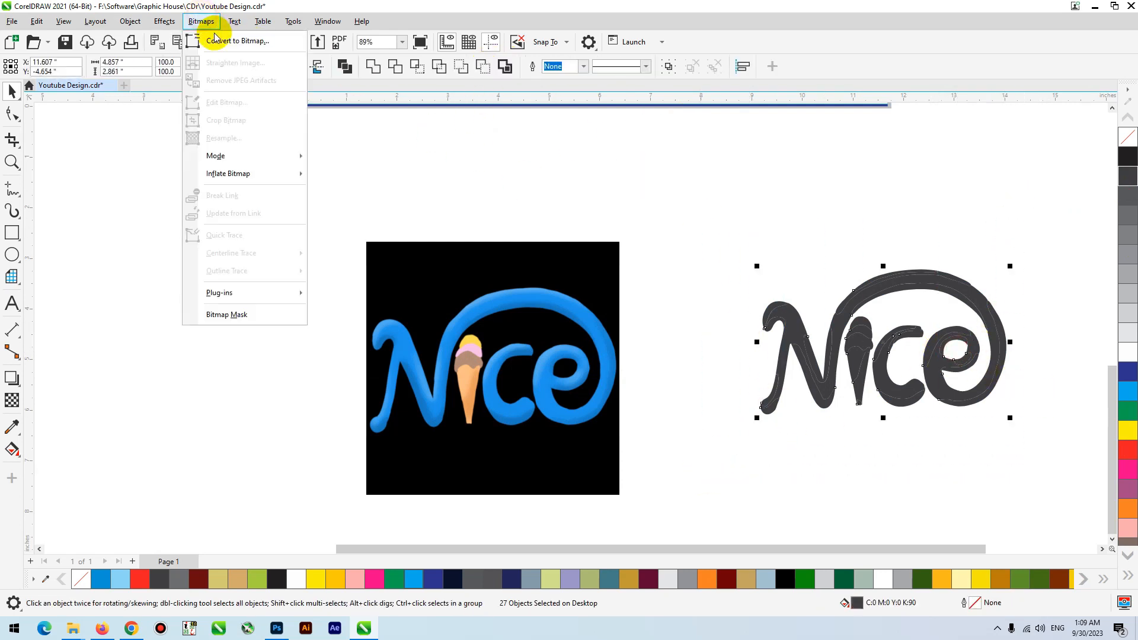
click(237, 41)
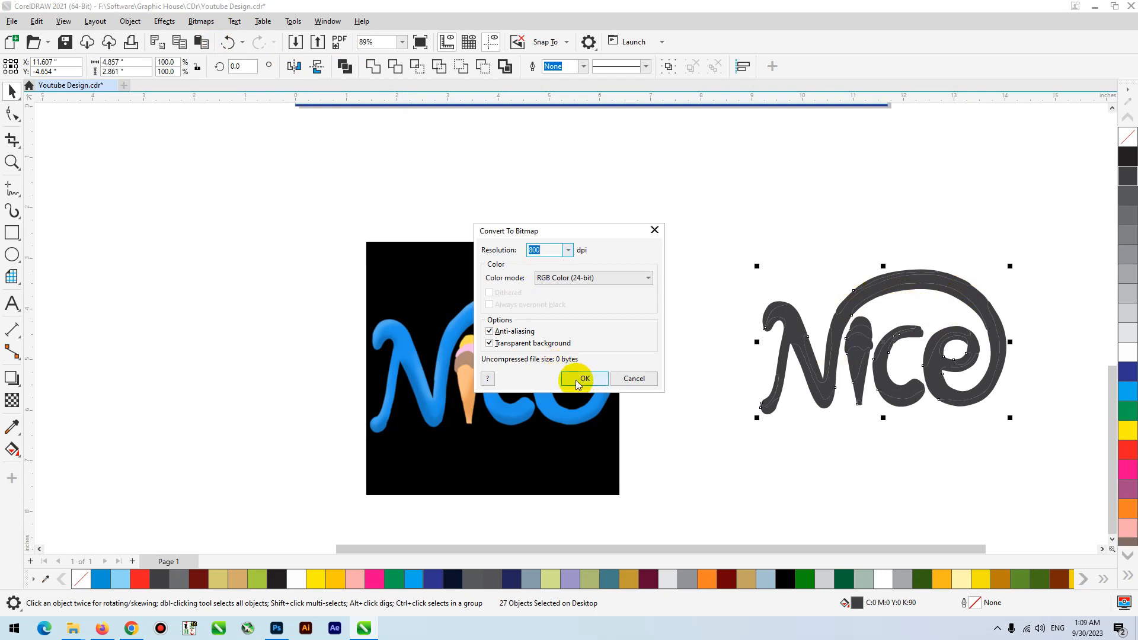
drag(557, 250, 509, 250)
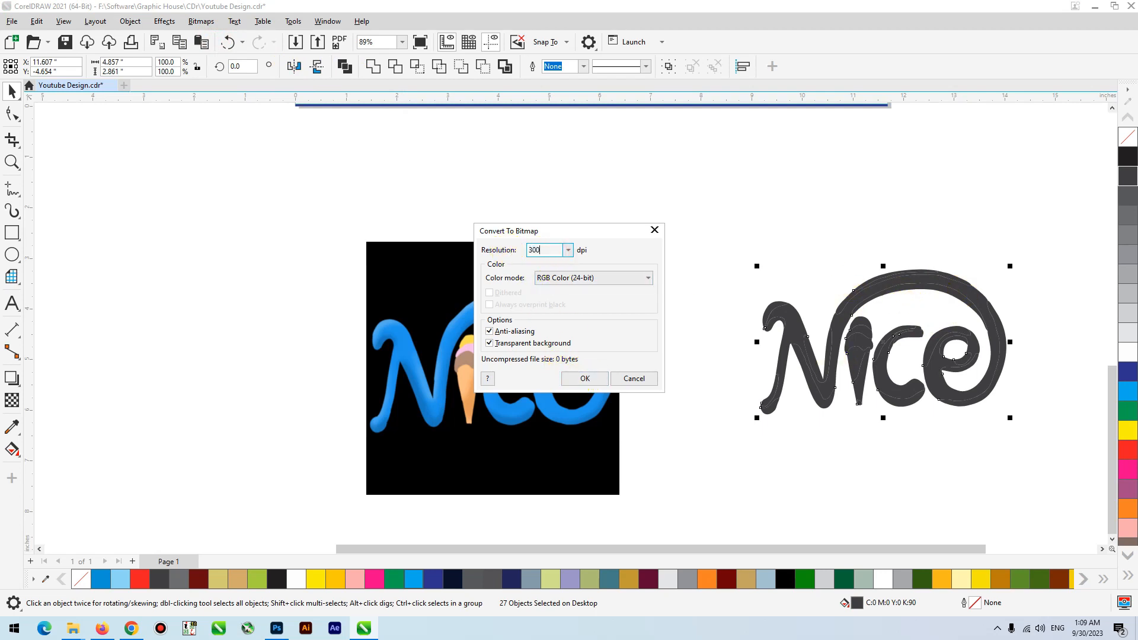
key(Return)
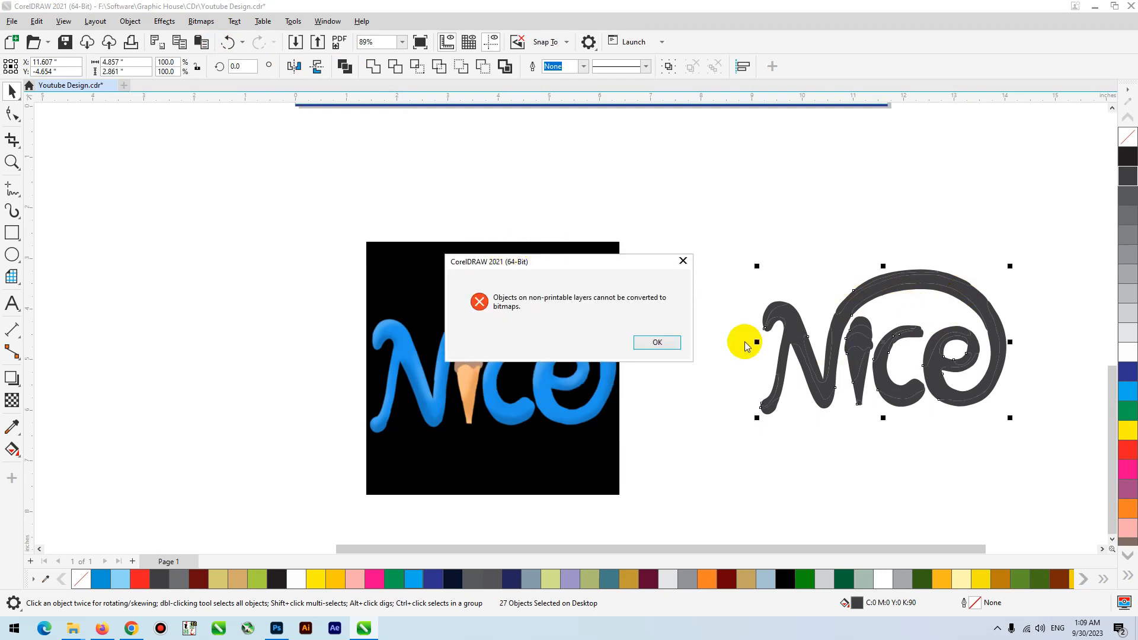
click(654, 343)
- Delete the original black-background logo bitmap and give the traced pieces a 90% black outline
click(527, 361)
scroll(418, 392, down, 2)
key(Delete)
drag(531, 287, 863, 441)
key(shift+F2)
right_click(1133, 189)
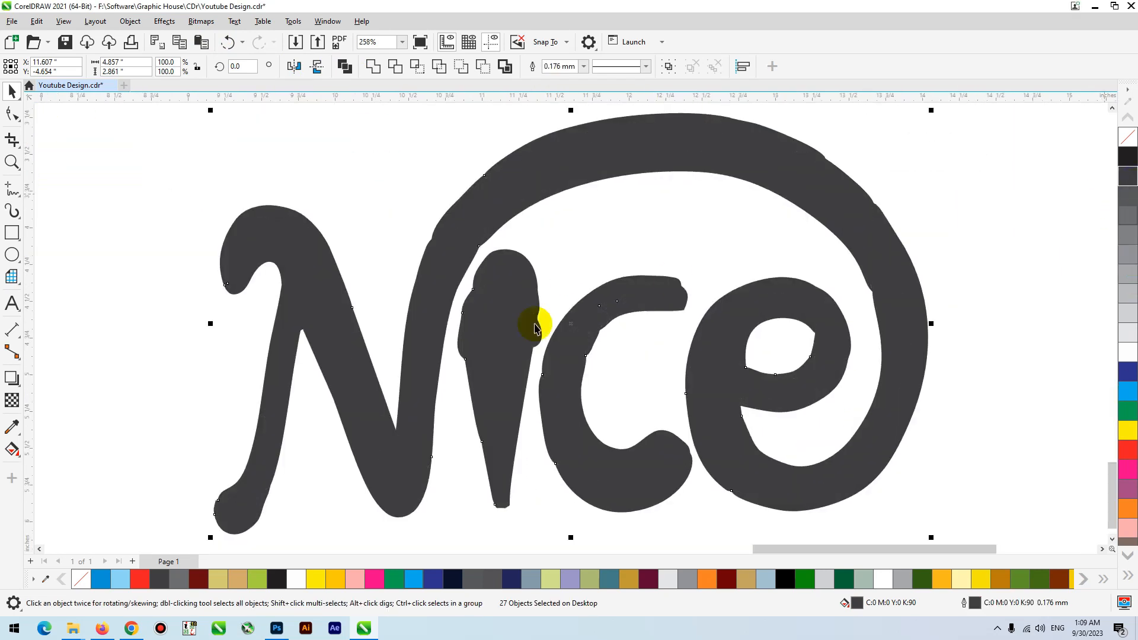
- Weld the traced logo pieces into a single curve and move it slightly up and to the left
scroll(536, 328, down, 2)
key(alt+v)
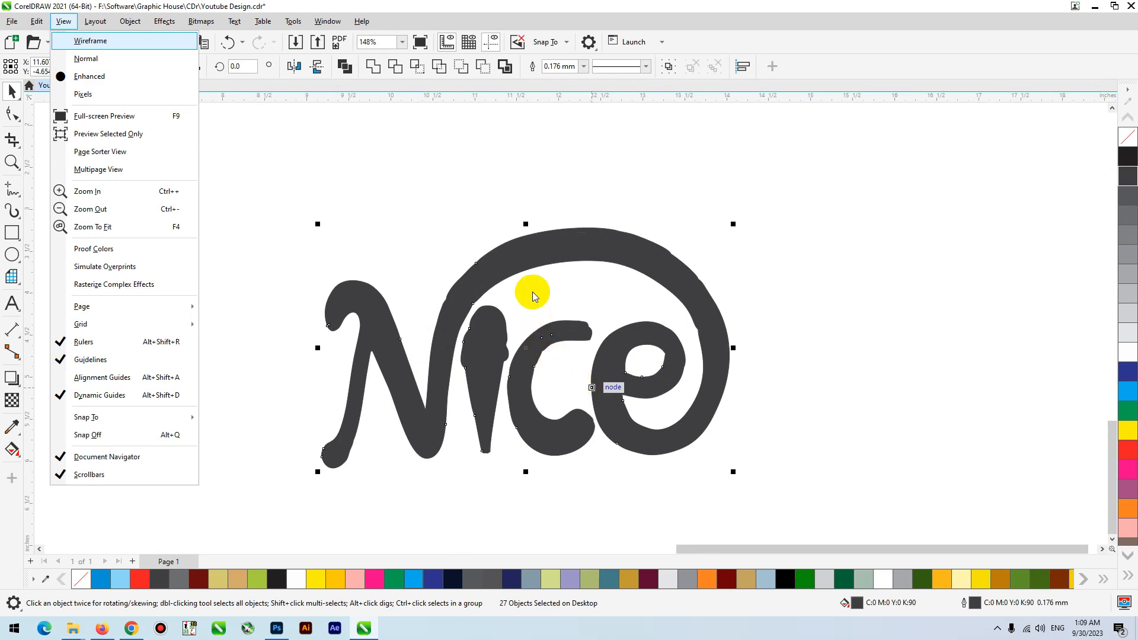
click(375, 71)
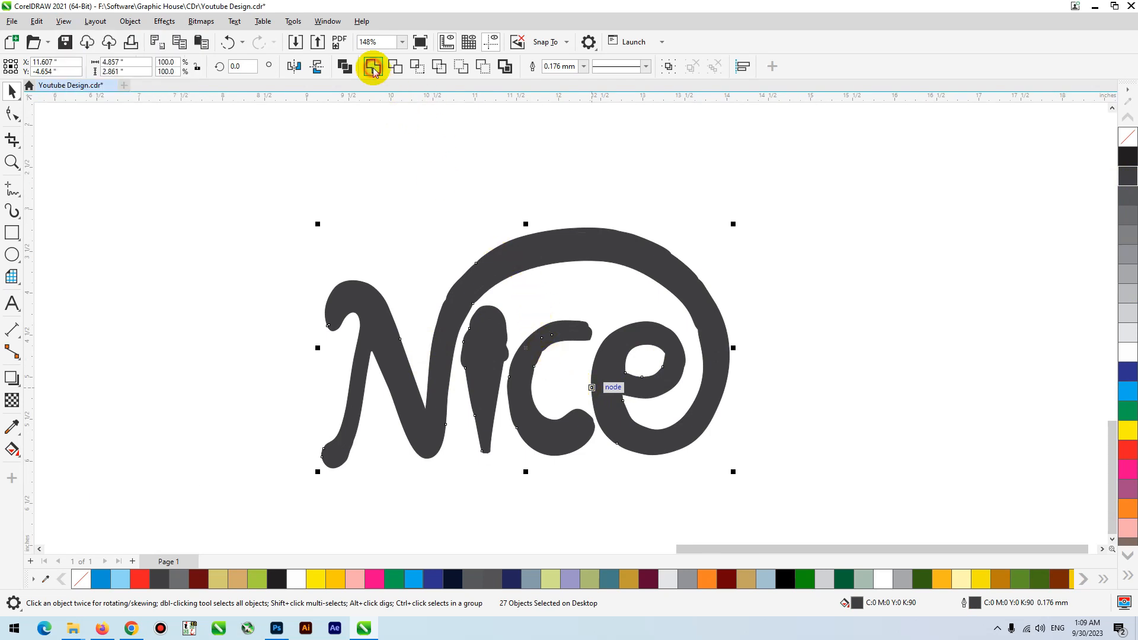
drag(516, 255, 446, 226)
click(439, 171)
key(ctrl+z)
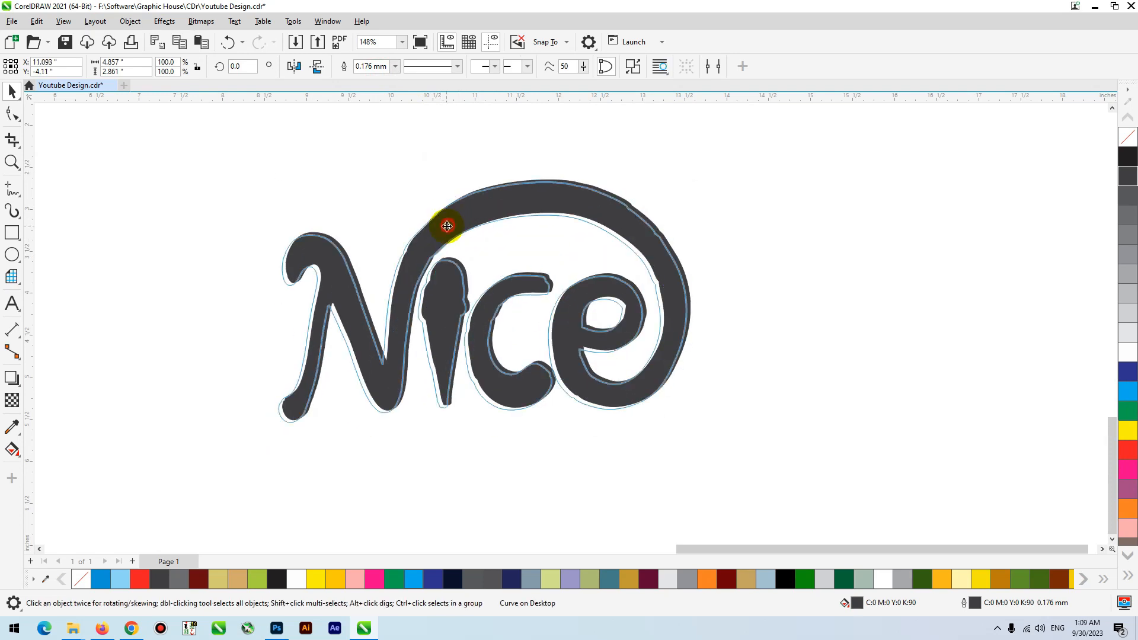
- Delete the uneven nodes along the right bend of the logo's swoosh
key(F10)
scroll(641, 239, up, 3)
drag(744, 192, 605, 269)
key(Delete)
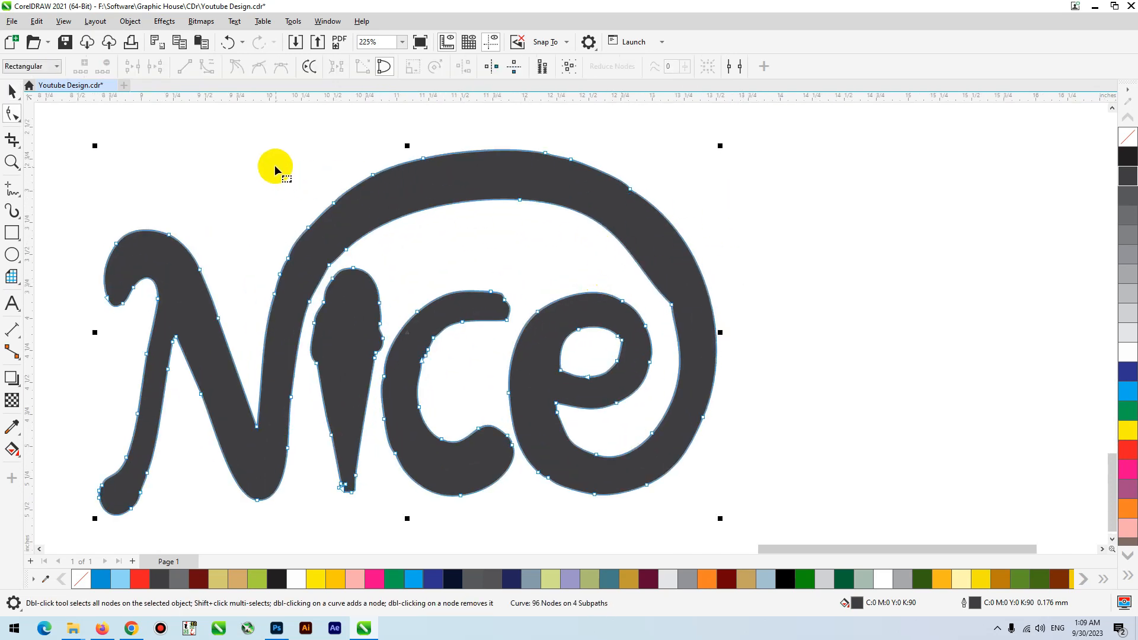
- Try to smooth the left bend of the swoosh by deleting its nodes, and undo that deletion
drag(276, 169, 367, 262)
key(Delete)
scroll(373, 255, down, 1)
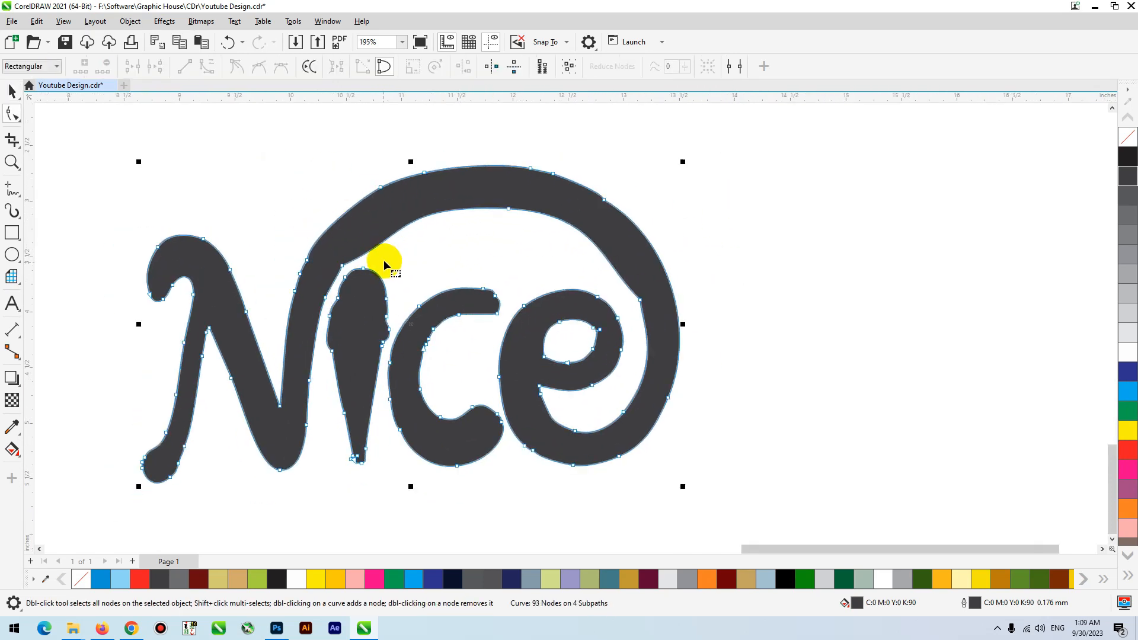
key(ctrl+a)
key(space)
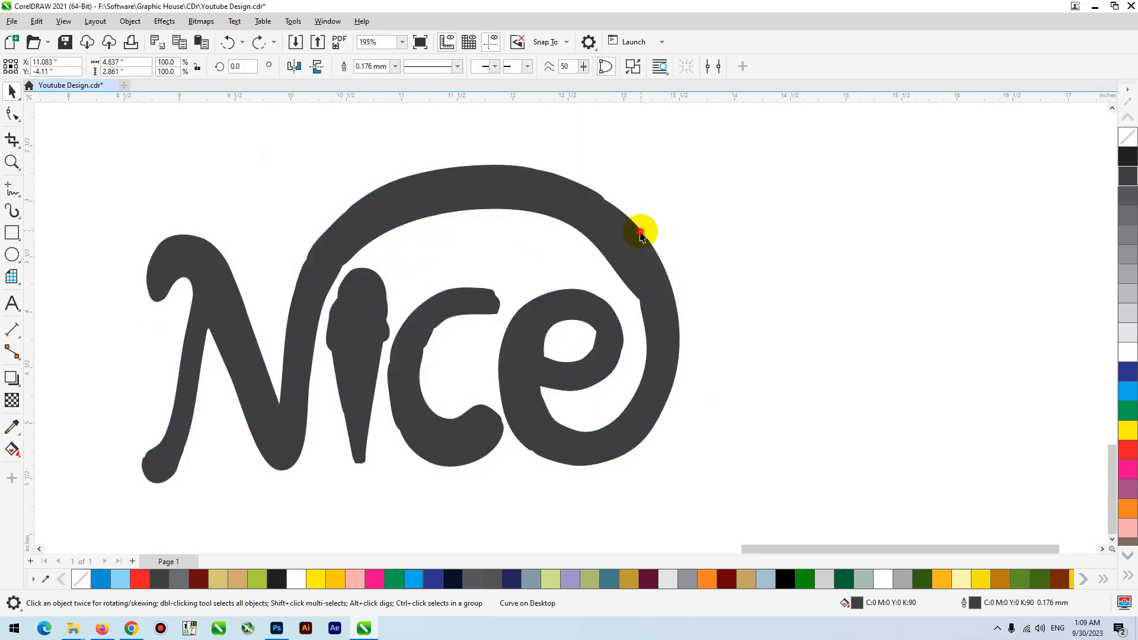
key(space)
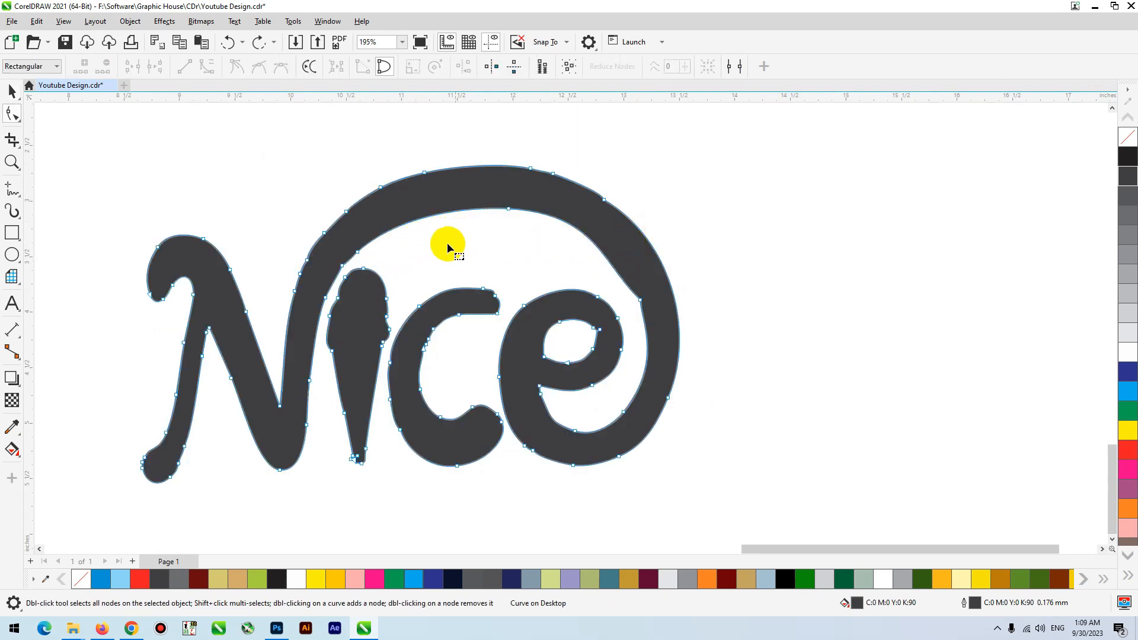
- Smooth the outer left edge of the letter c by deleting its surplus nodes
scroll(444, 353, up, 3)
scroll(426, 300, down, 1)
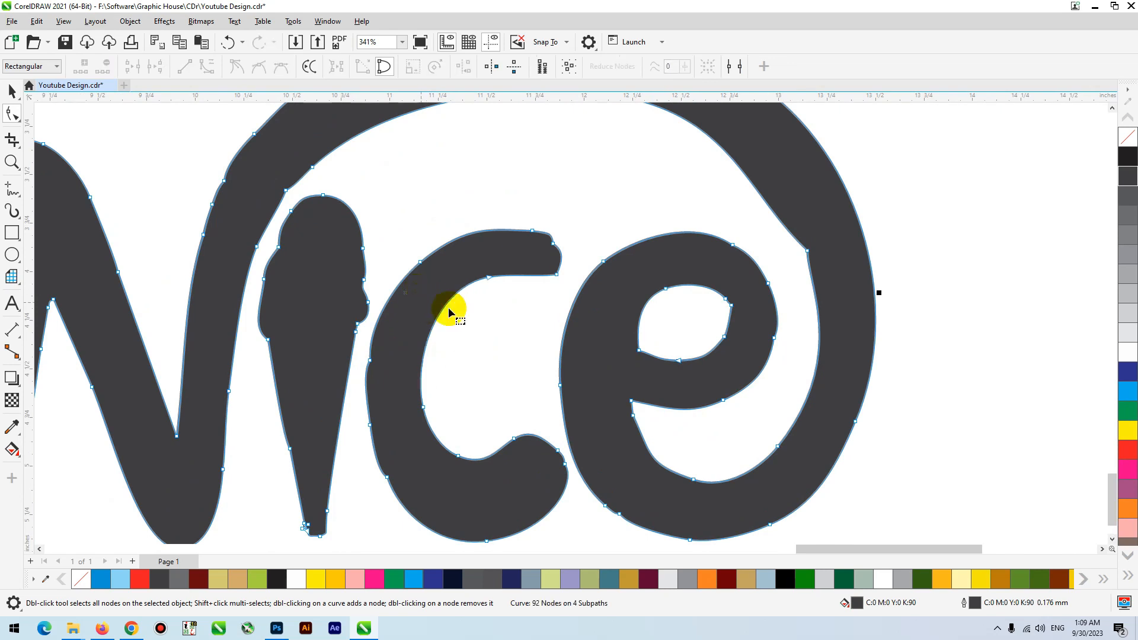
drag(446, 374, 387, 414)
key(Delete)
drag(418, 451, 393, 436)
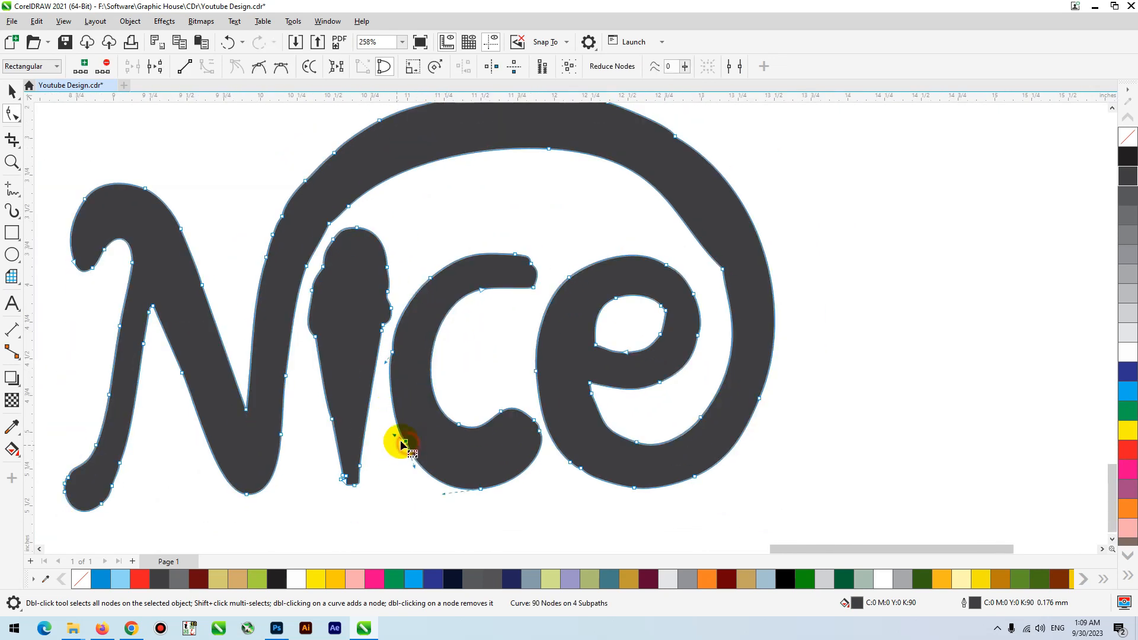
key(Delete)
- Delete the uneven nodes where the N joins the swoosh and add a node on the inner edge of the swoosh's right bend
drag(247, 193, 286, 221)
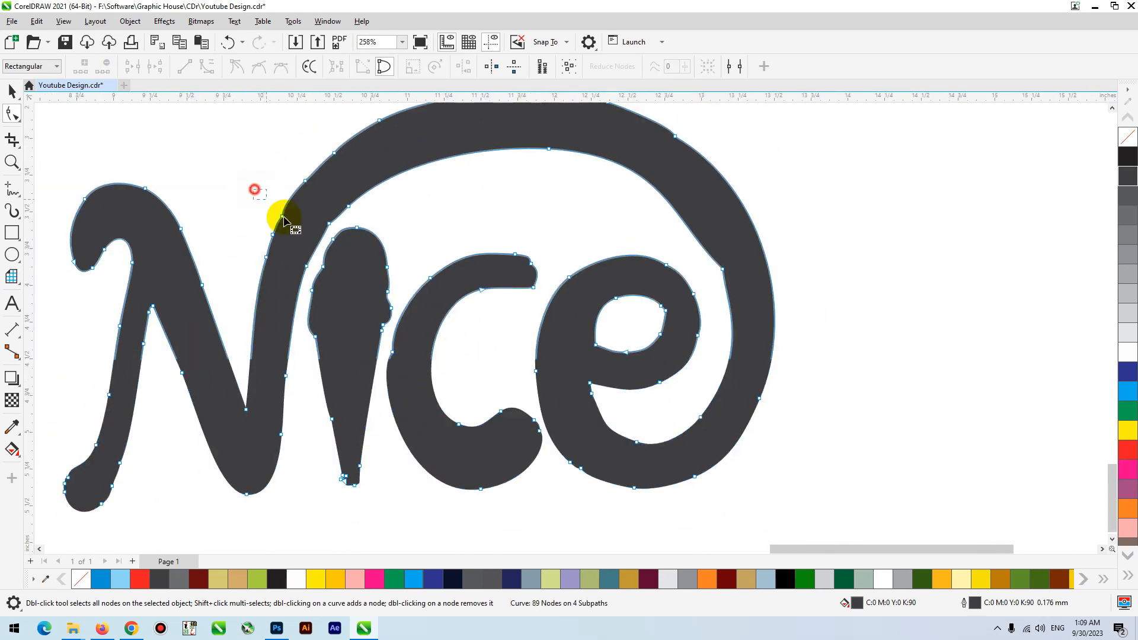
key(Delete)
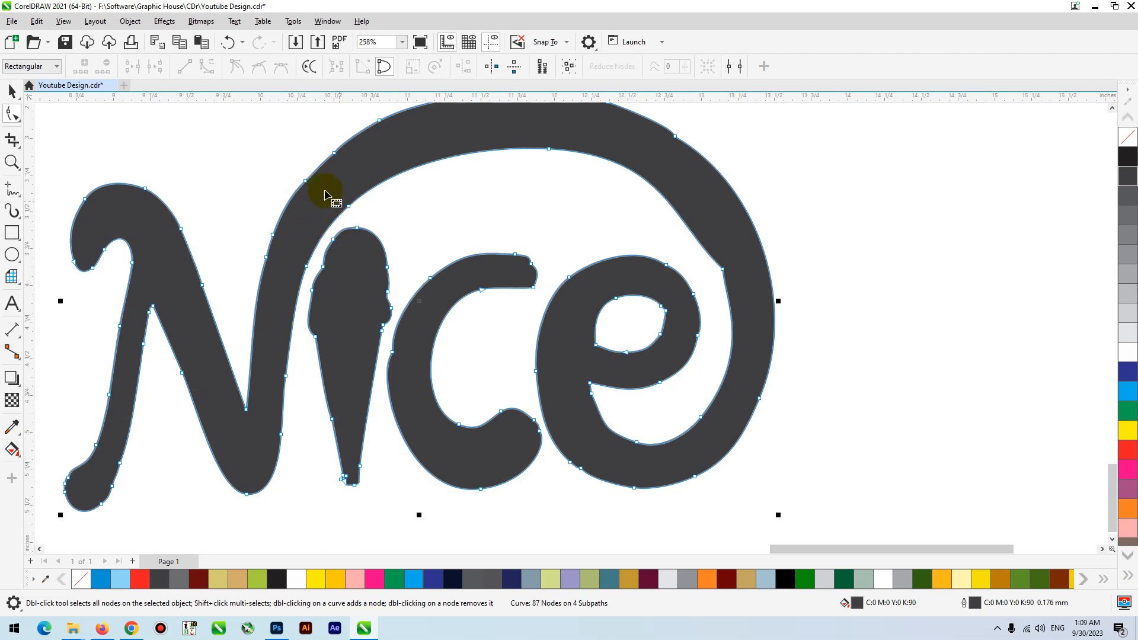
scroll(610, 300, down, 2)
double_click(650, 247)
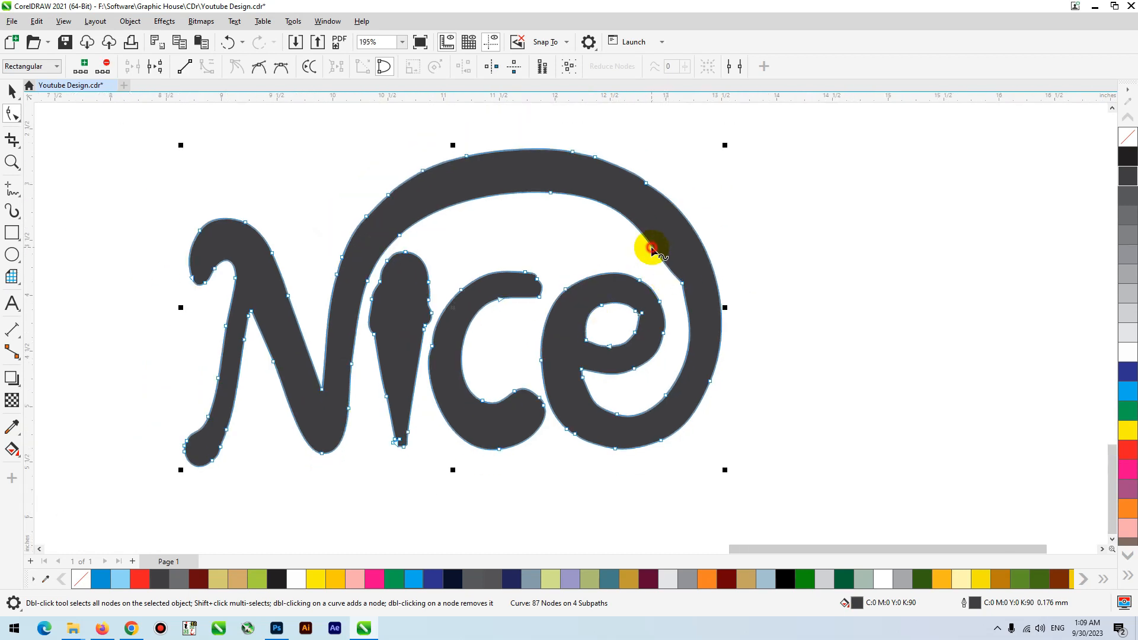
click(697, 268)
key(space)
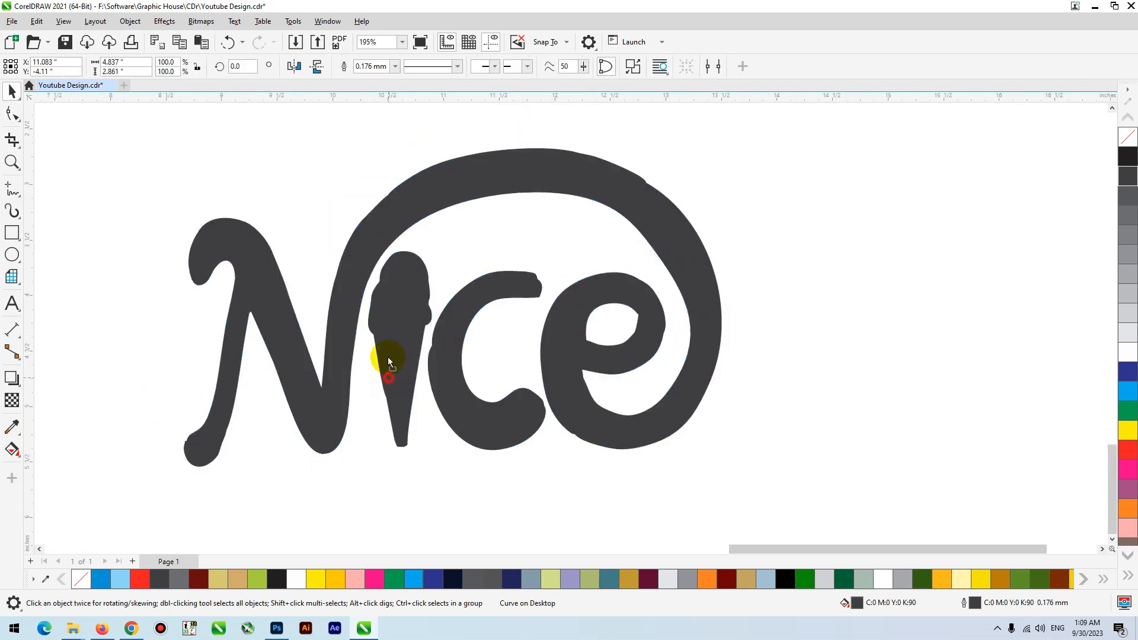
- Break the logo curve apart and move the ice-cream-cone letter i out to the right of the lettering
scroll(391, 355, down, 2)
drag(399, 399, 401, 401)
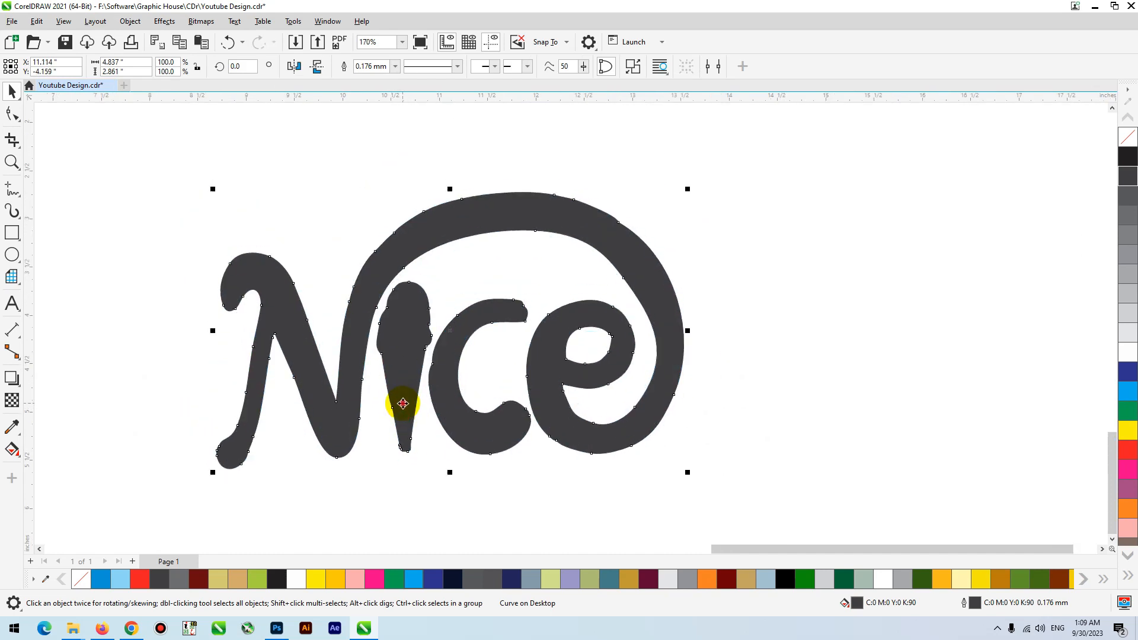
click(638, 69)
click(651, 150)
drag(408, 319, 783, 313)
key(ctrl+z)
- Draw a rectangle about 0.38 in wide and 1.534 in high in the gap of the letter i, with corners rounded about 0.068 in
click(10, 233)
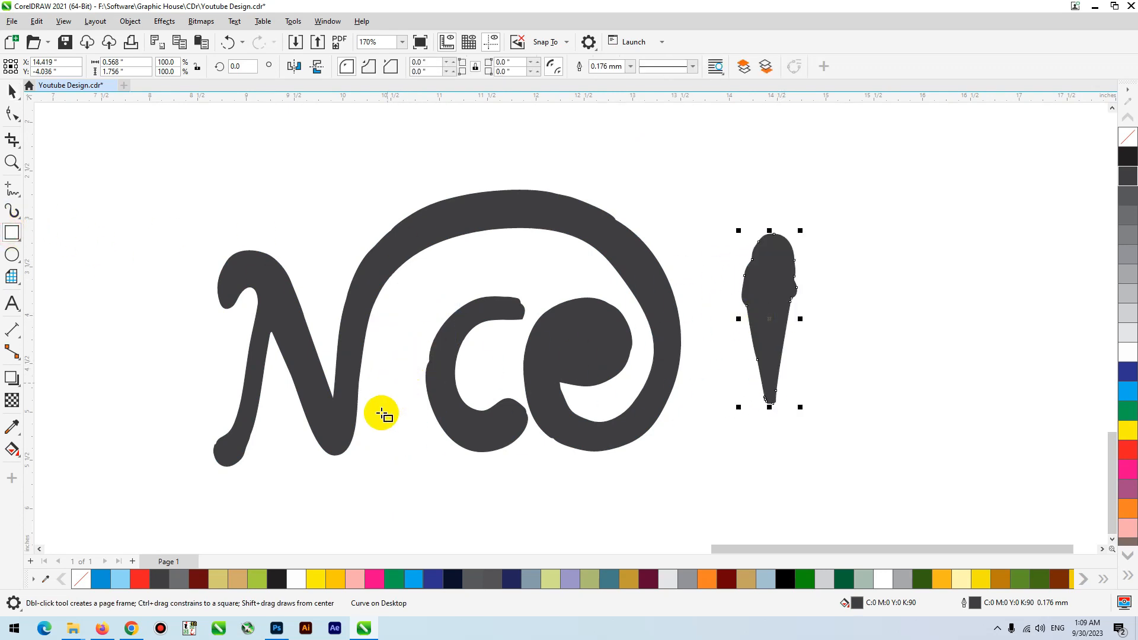
drag(378, 452, 415, 305)
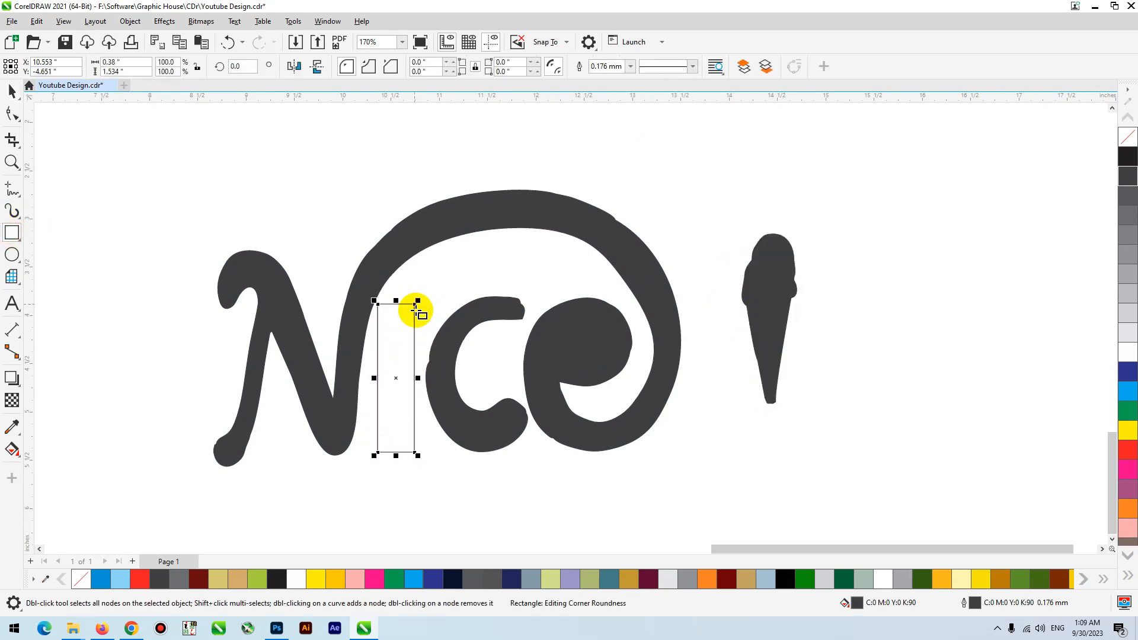
key(space)
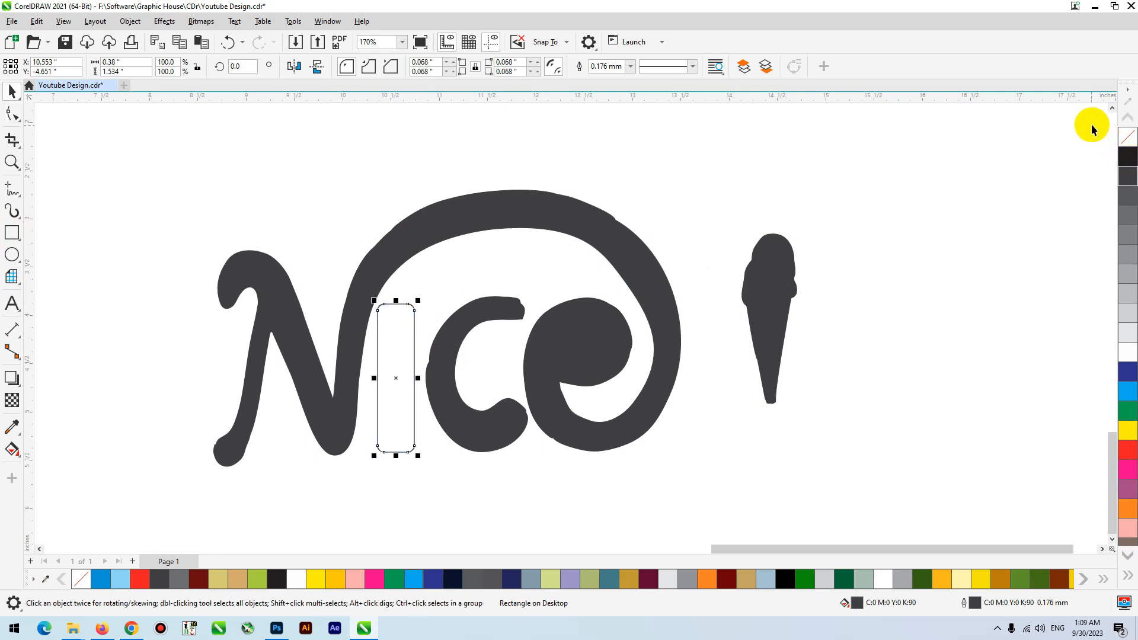
- Fill the rounded bar with black, remove its outline and shift it slightly right between the N and the c
click(1127, 162)
right_click(1126, 137)
drag(407, 325, 412, 325)
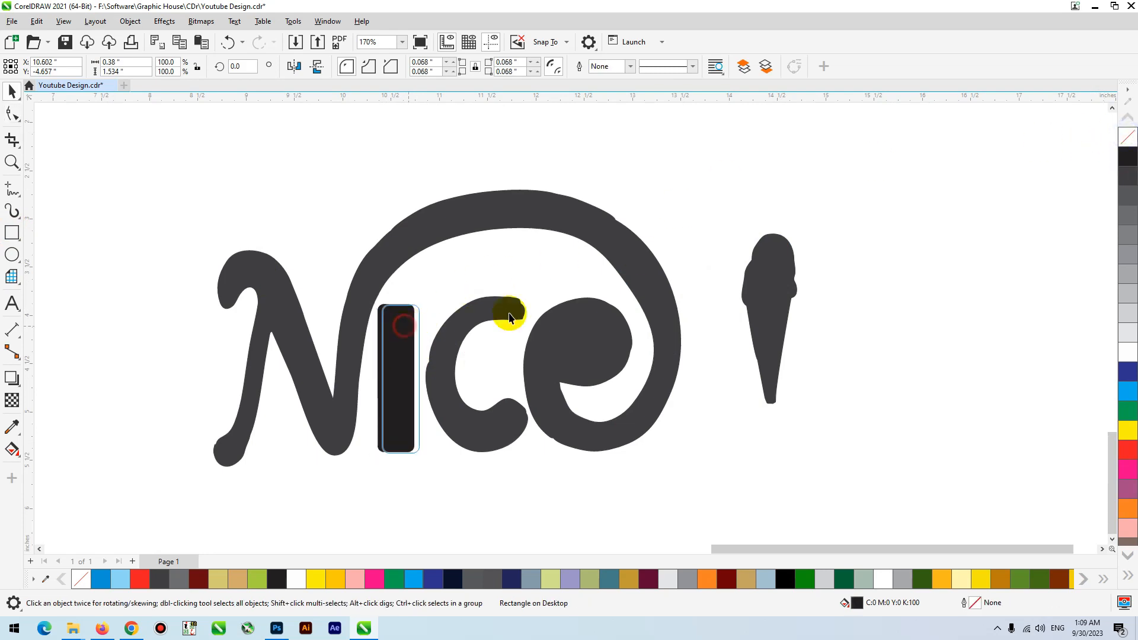
- Combine the letter e's inner shape with the main lettering so the hole of the e is cut out again
drag(734, 242, 509, 440)
shift+click(577, 435)
drag(577, 435, 603, 317)
key(ctrl+z)
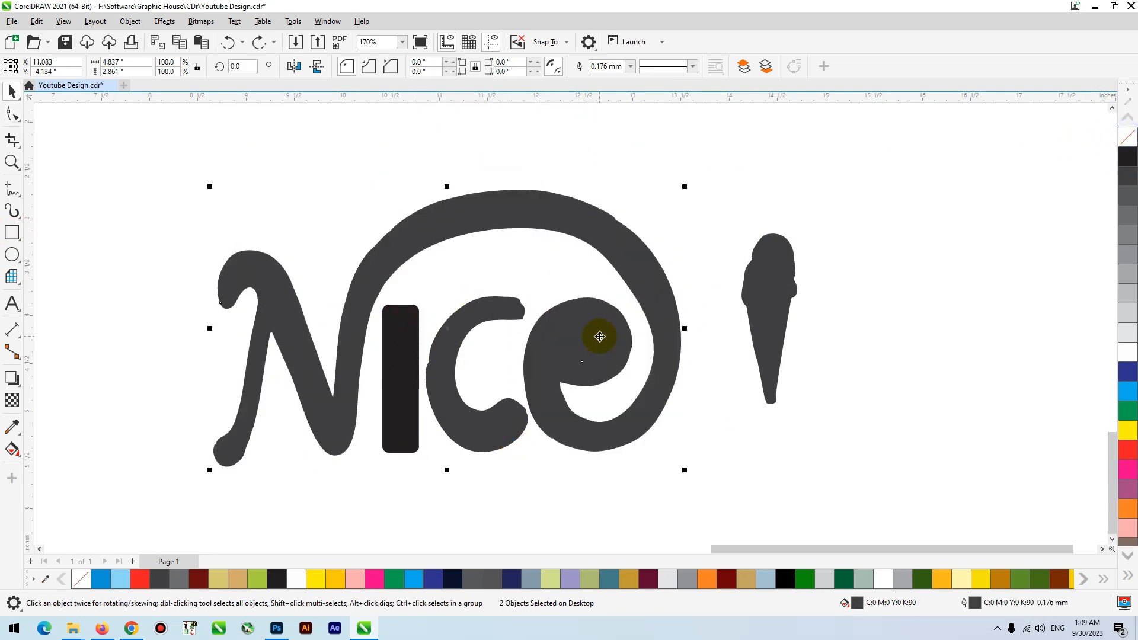
click(566, 339)
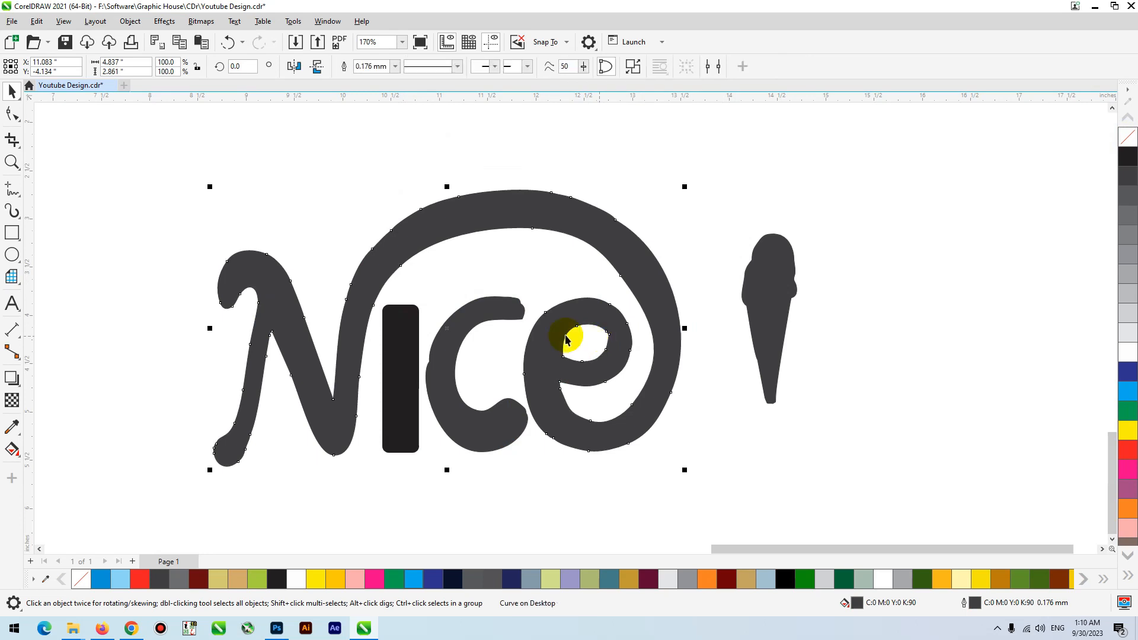
- Fill all the Nice lettering pieces with solid black and delete the leftover ice cream cone
click(405, 364)
scroll(238, 365, down, 3)
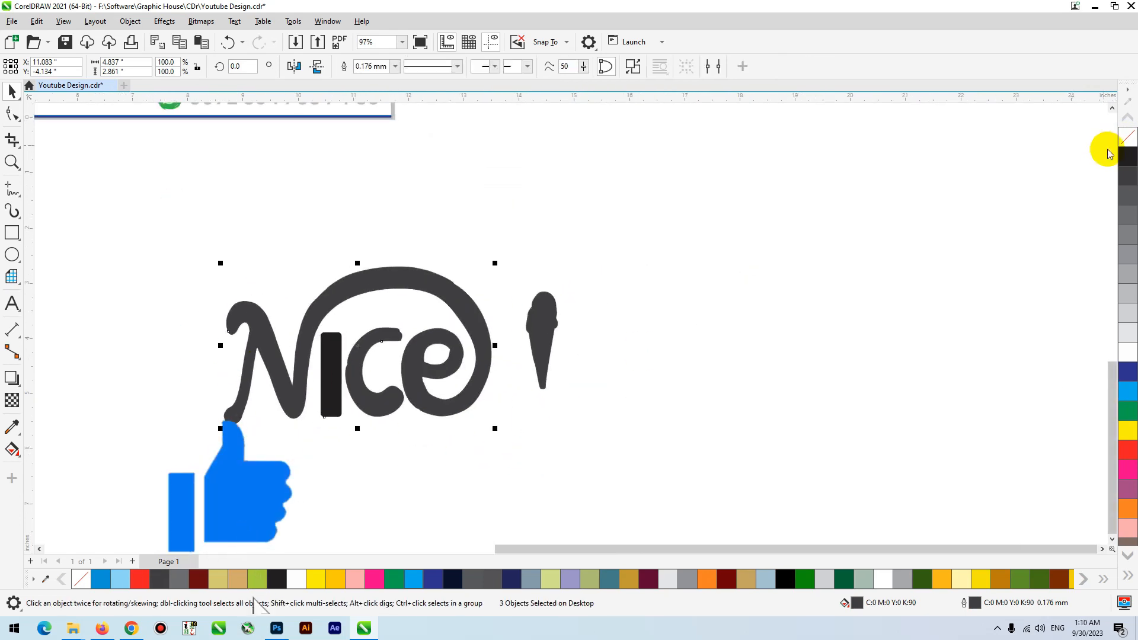
click(1128, 157)
click(549, 338)
scroll(625, 403, down, 4)
- Group the Nice lettering pieces and place the logo at the top of the middle label panel, scaled to about 1.76 in wide
drag(656, 308, 346, 443)
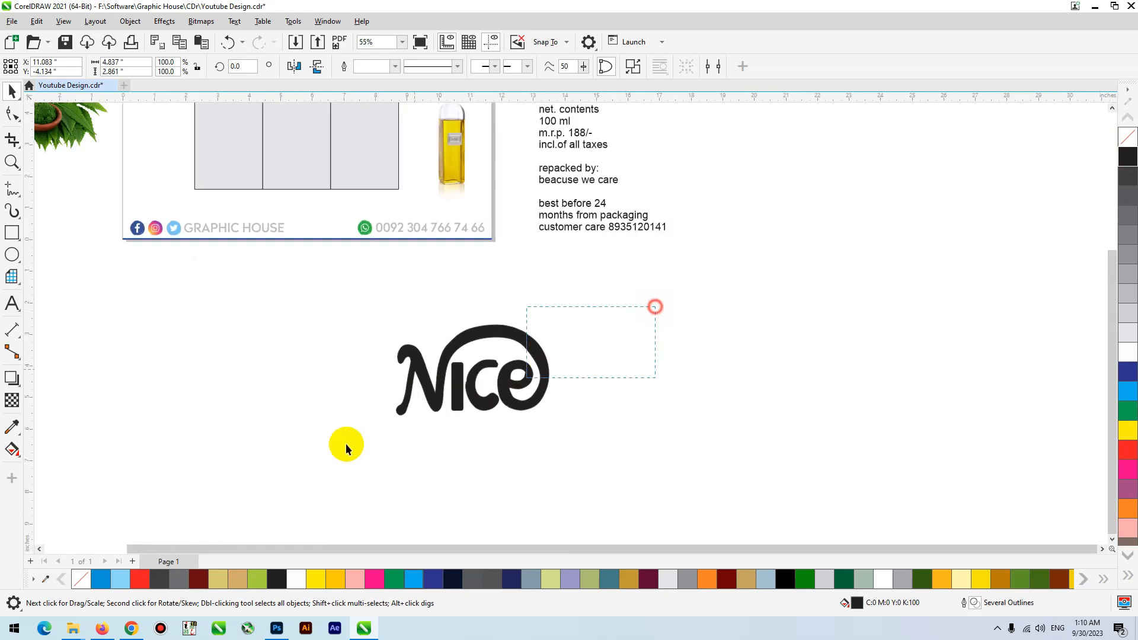
scroll(440, 471, down, 4)
drag(448, 424, 354, 207)
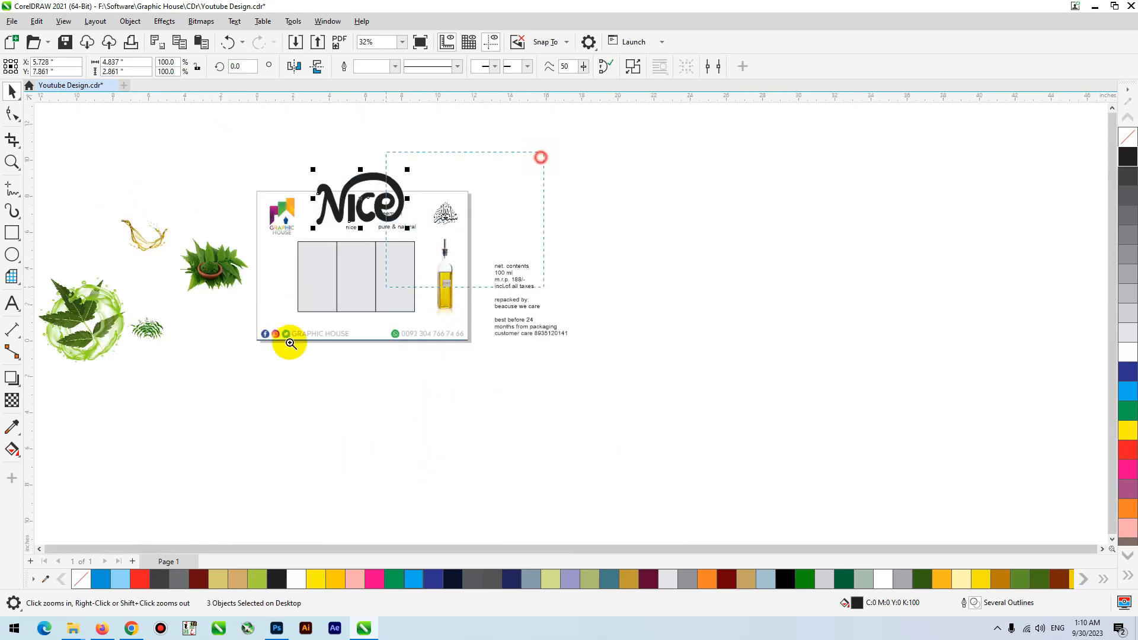
scroll(287, 338, up, 3)
key(ctrl+g)
drag(559, 149, 458, 344)
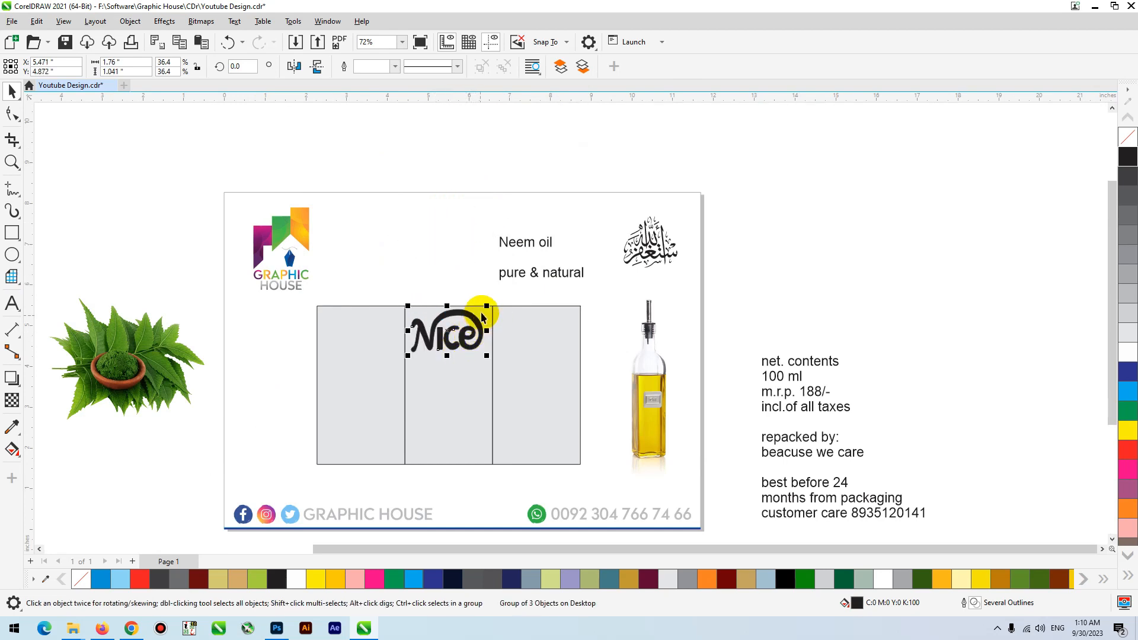
- Shrink the Nice logo to about 0.773 in wide and centre it horizontally in the middle panel
drag(487, 306, 469, 318)
shift+click(450, 362)
key(c)
click(452, 271)
click(465, 348)
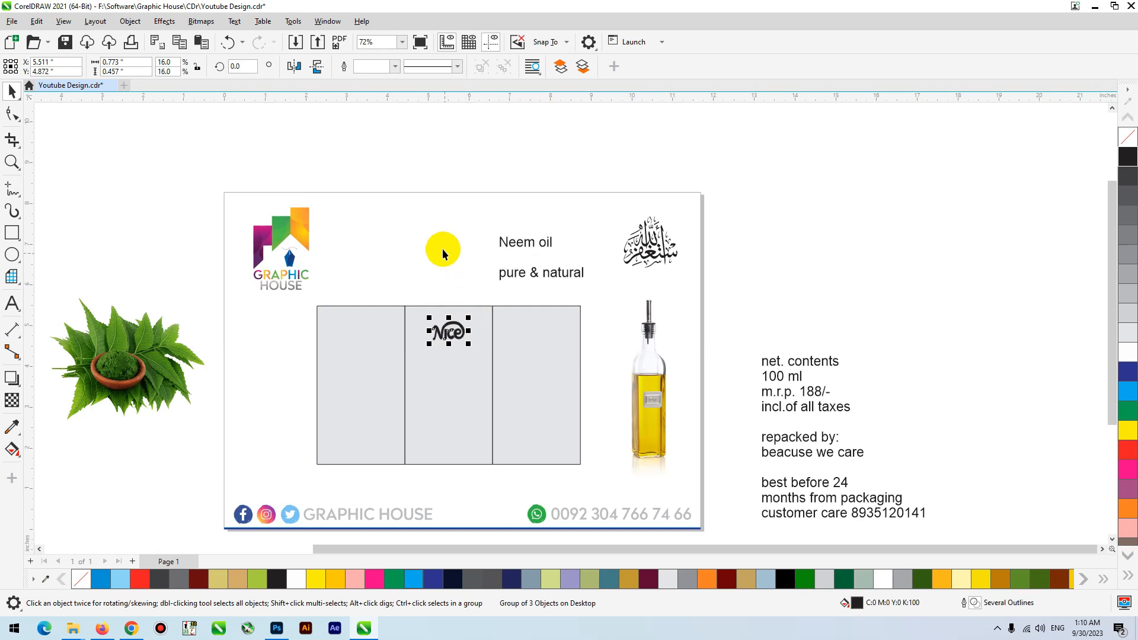
click(599, 252)
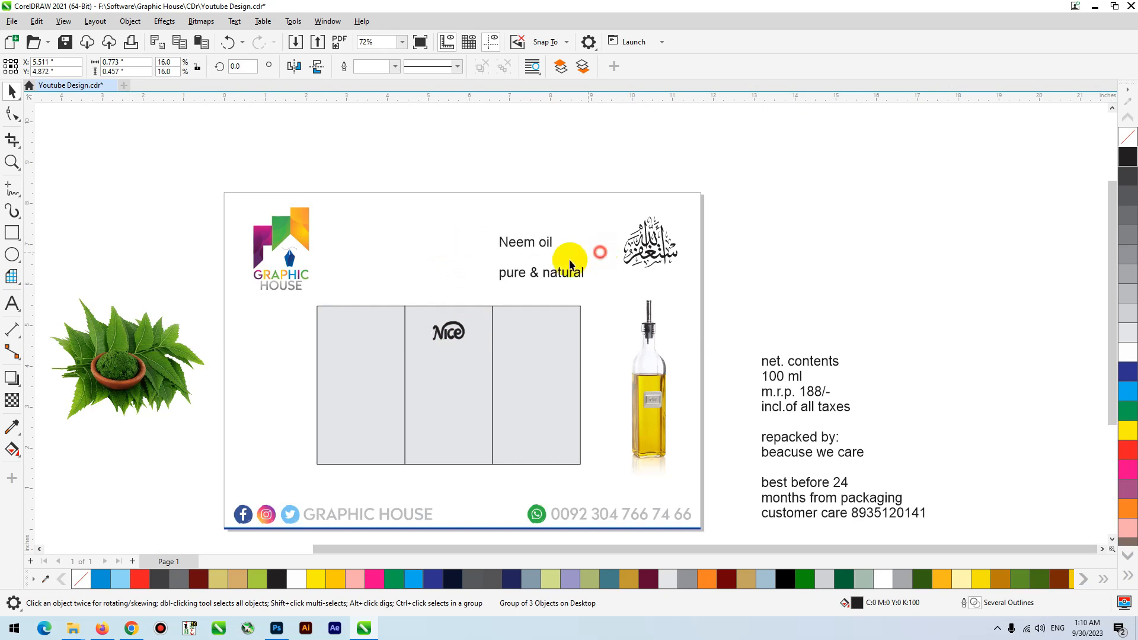
- Move the "Neem oil" and "pure & natural" text into the middle panel below the Nice logo and tighten its line spacing
drag(553, 269, 487, 374)
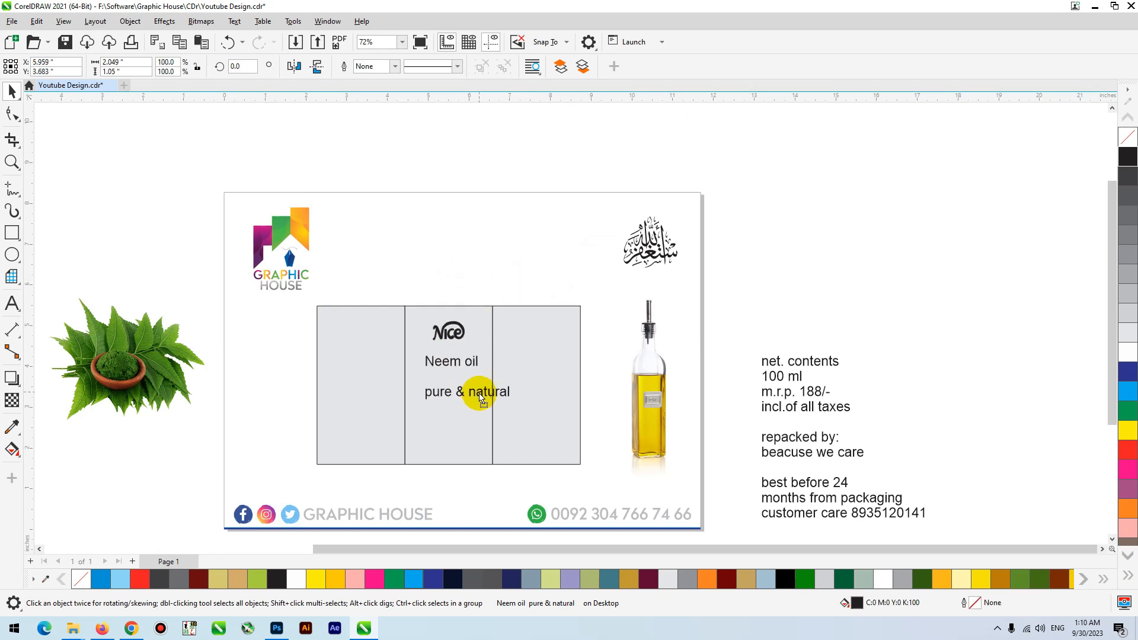
key(z)
click(323, 514)
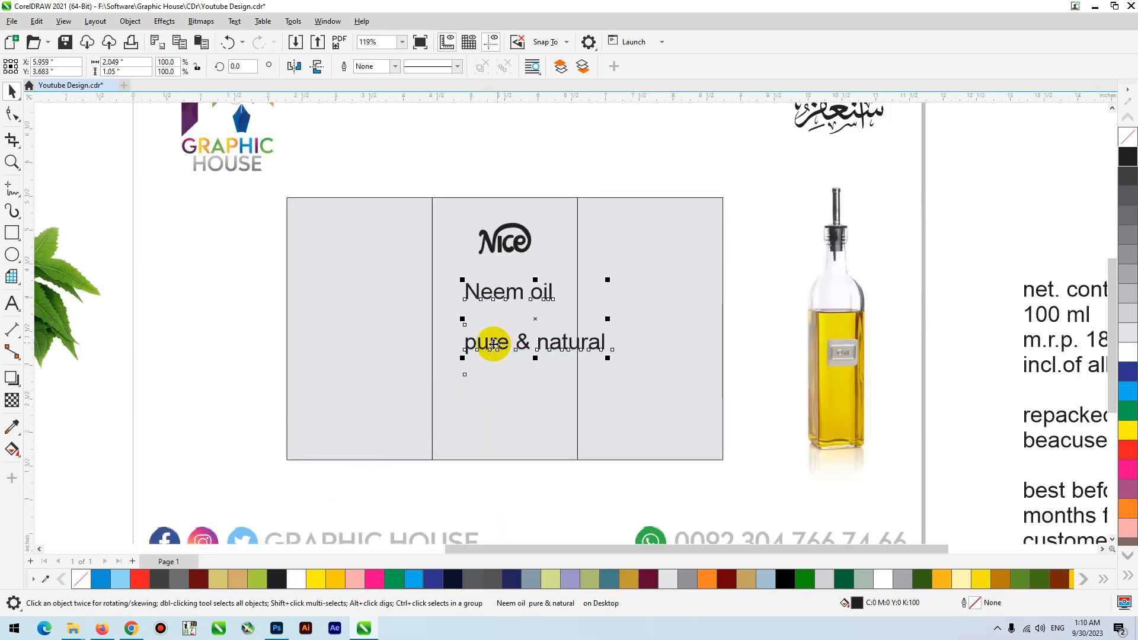
drag(457, 360, 457, 313)
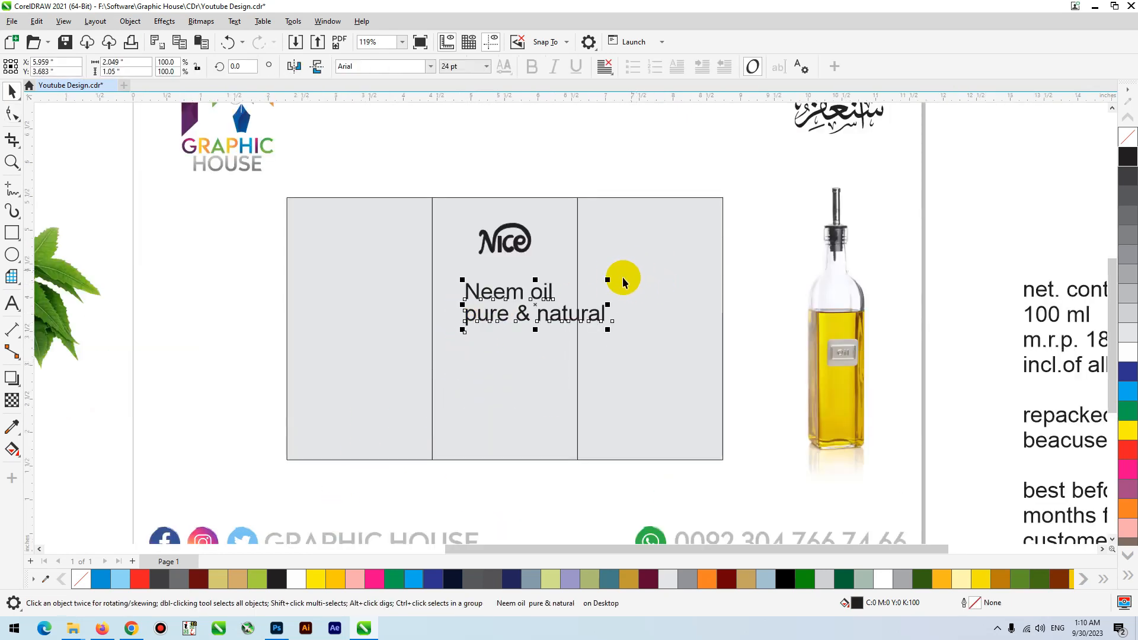
- Shrink the Neem oil text to about 16 pt and centre it horizontally in the middle panel
click(554, 254)
scroll(368, 356, down, 1)
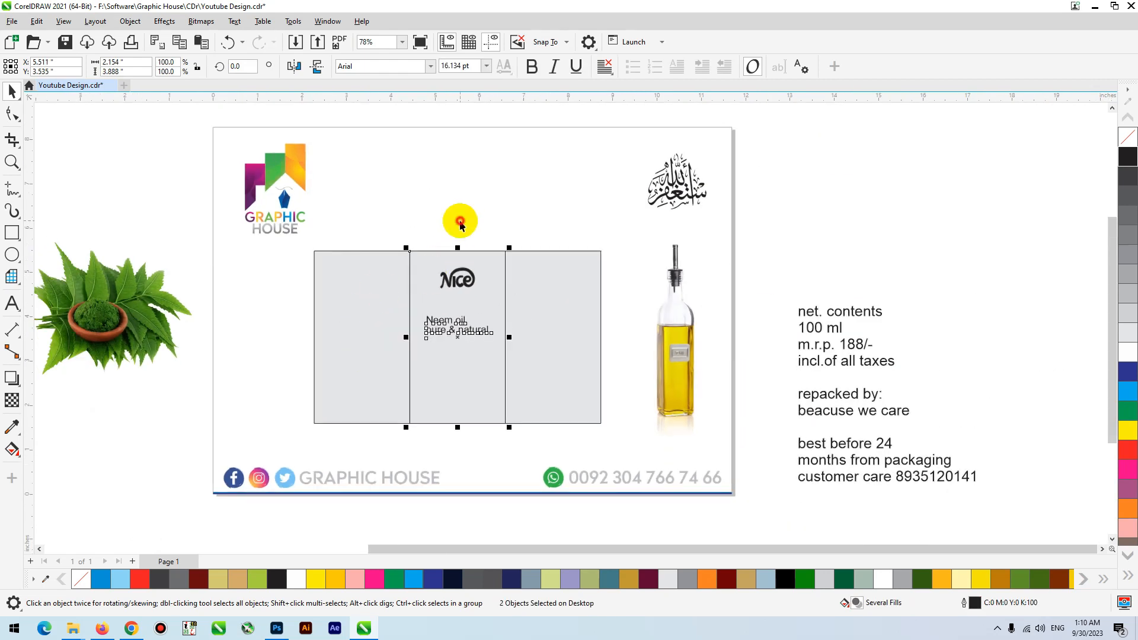
scroll(522, 368, down, 1)
drag(277, 304, 280, 339)
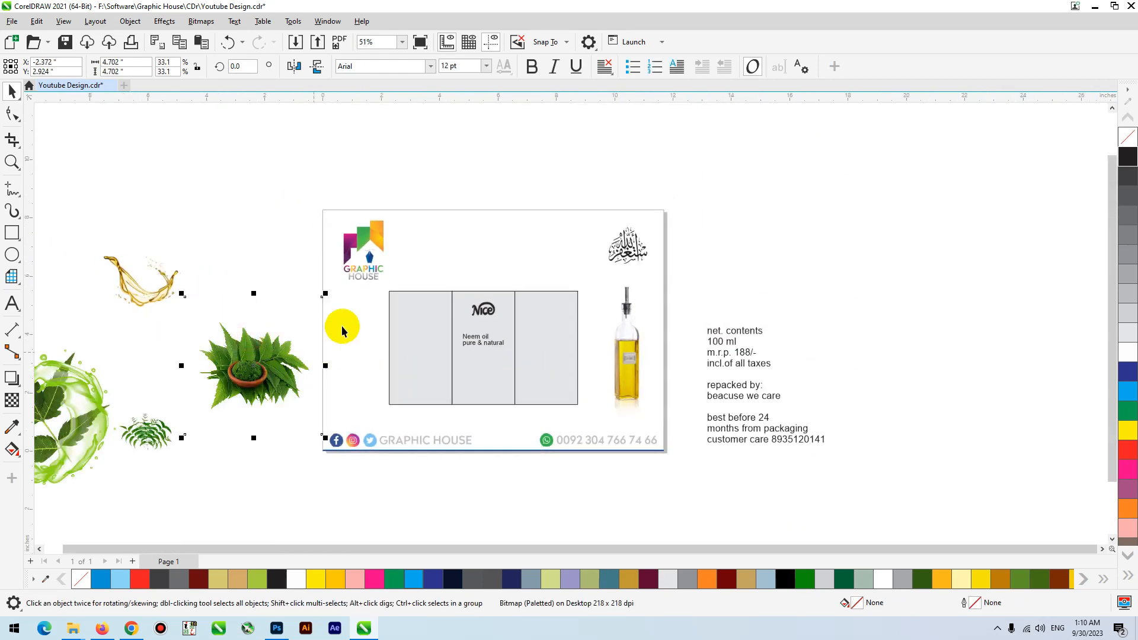
click(759, 368)
scroll(678, 340, up, 2)
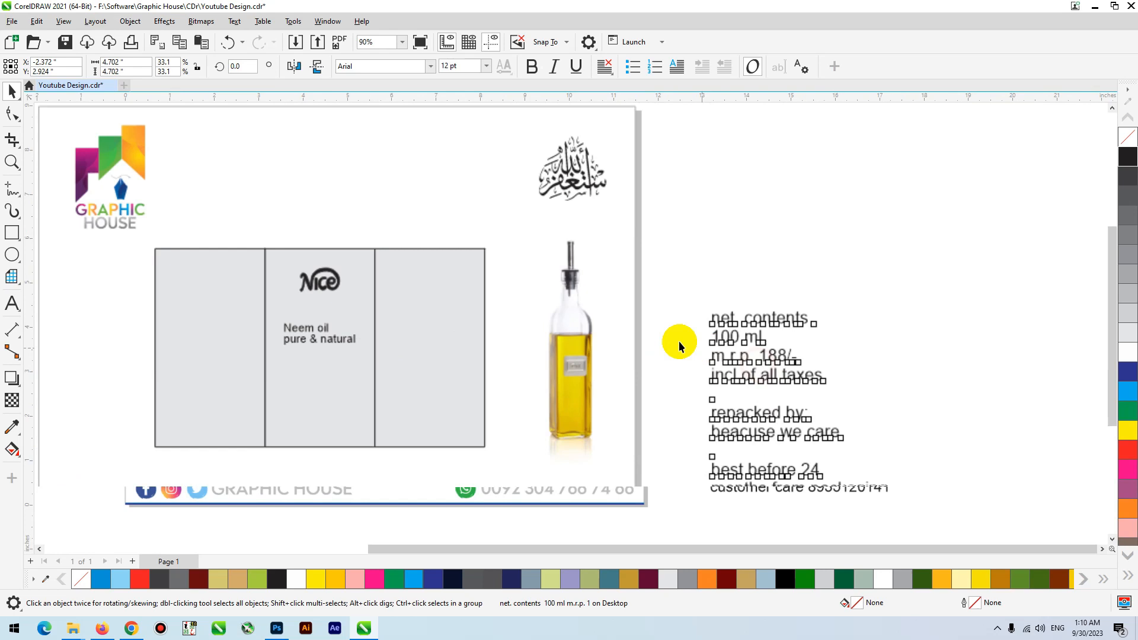
click(428, 66)
click(374, 65)
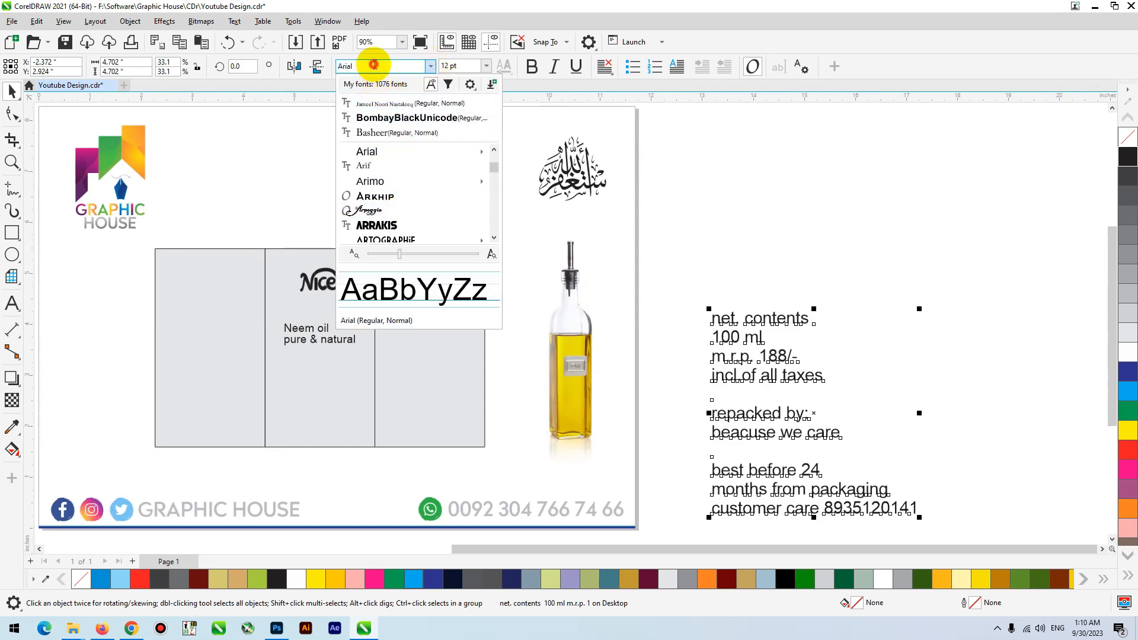
text(hel)
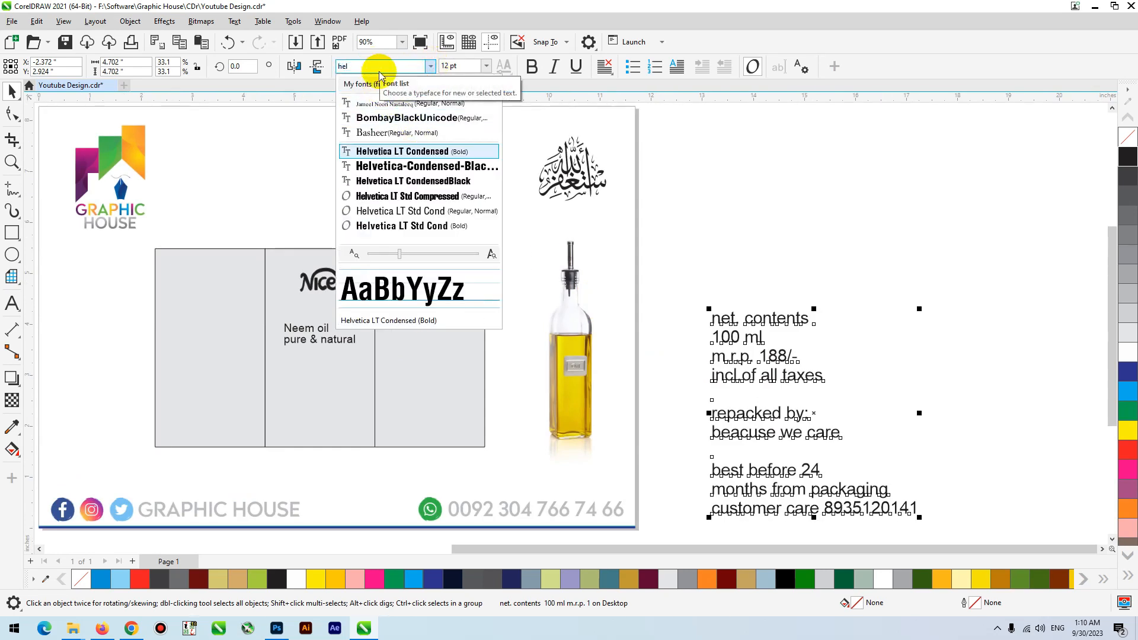
click(428, 153)
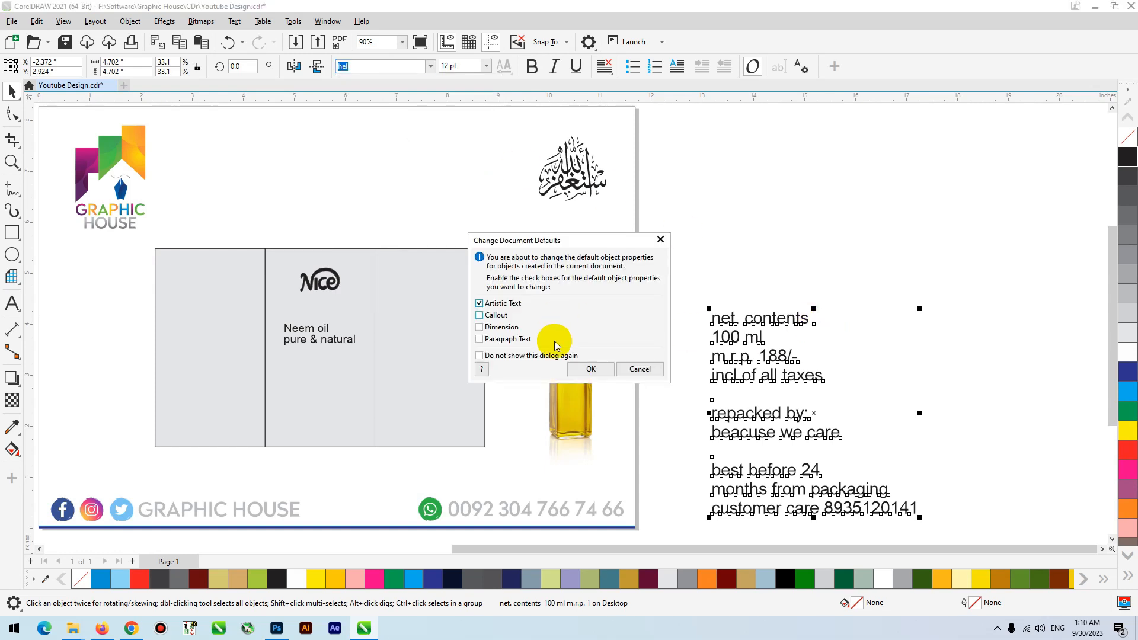
click(640, 369)
- Change the document's default artistic text font to Helvetica LT Condensed
click(430, 66)
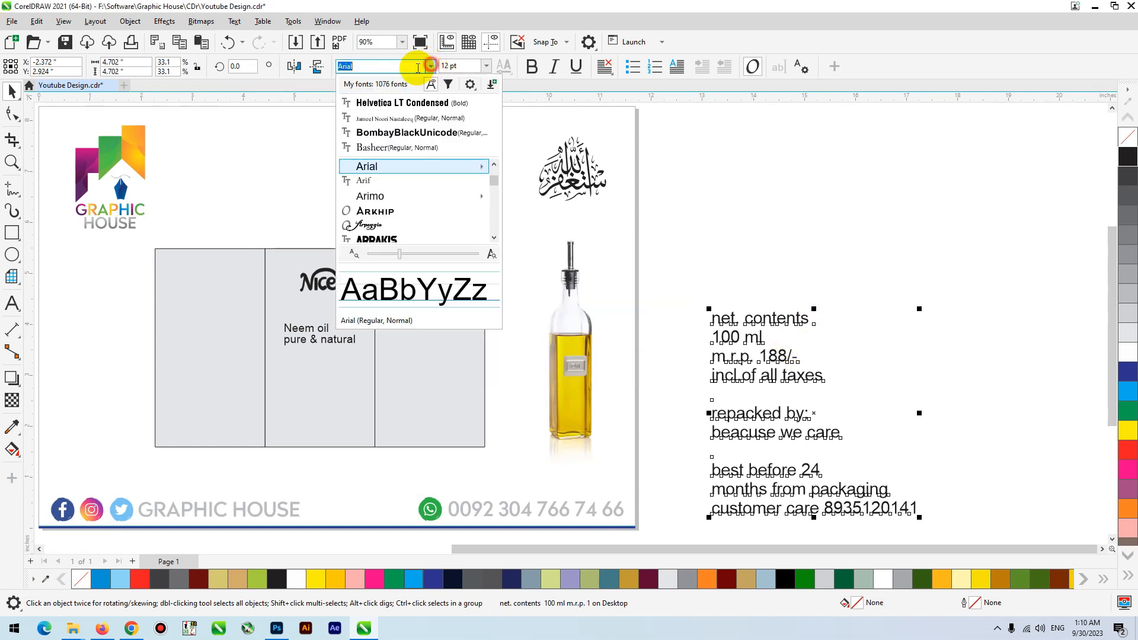
click(404, 103)
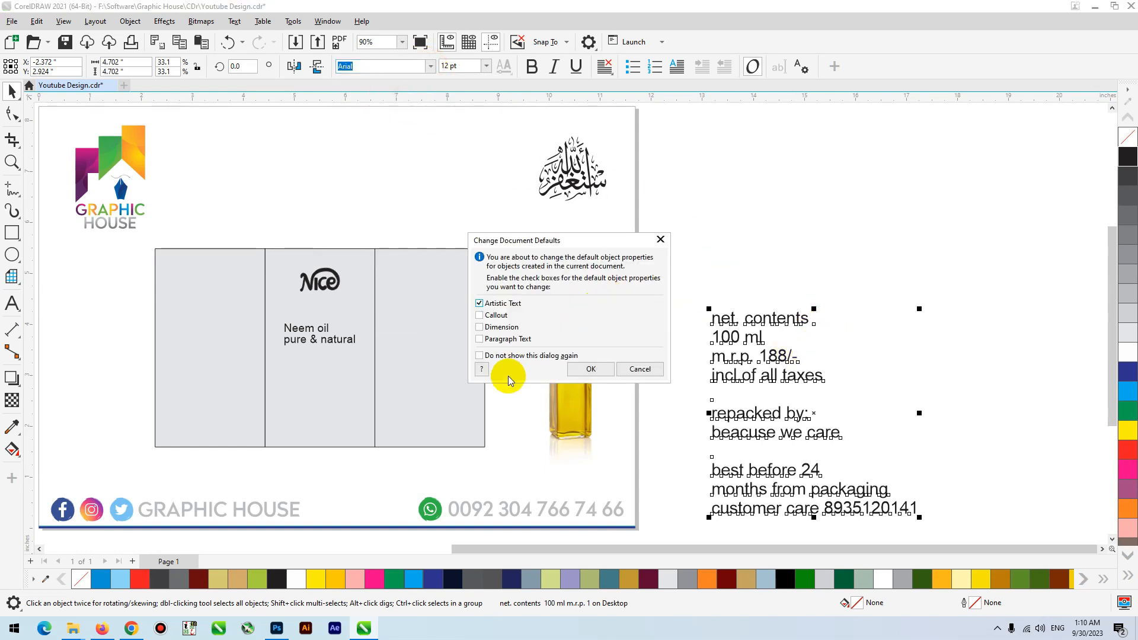
click(575, 371)
- Move the product details text block into the lower part of the left panel and shrink it to about 8.8 pt
mouse_move(773, 380)
mouse_down()
mouse_move(272, 299)
mouse_move(227, 329)
mouse_up()
key(F2)
mouse_move(581, 207)
mouse_down()
mouse_move(341, 376)
mouse_move(140, 479)
mouse_up()
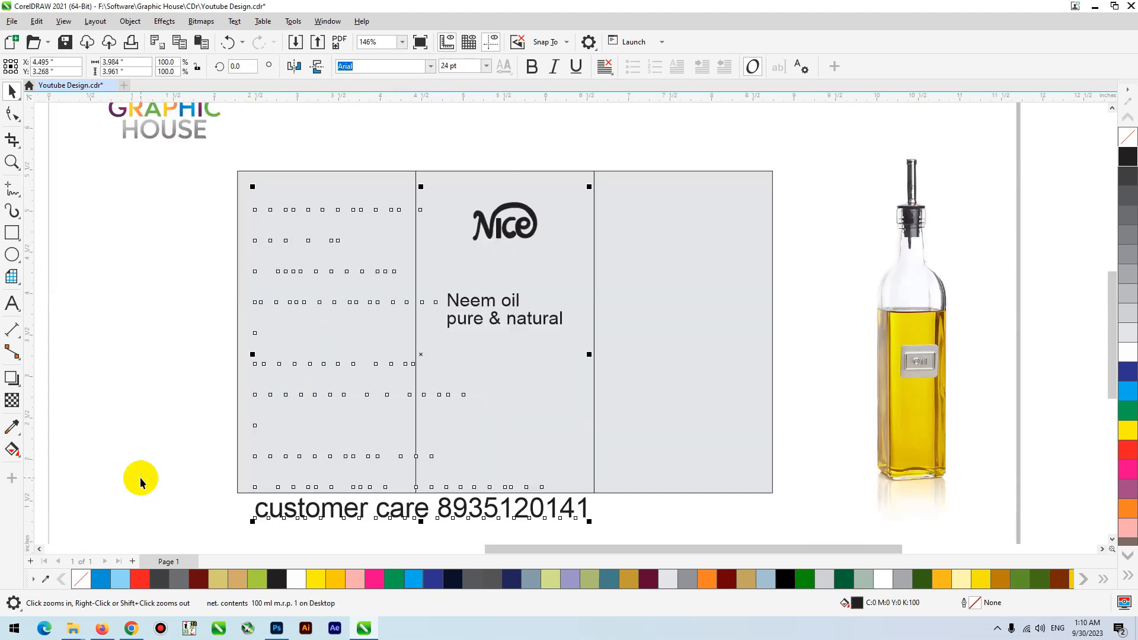
drag(588, 187, 303, 478)
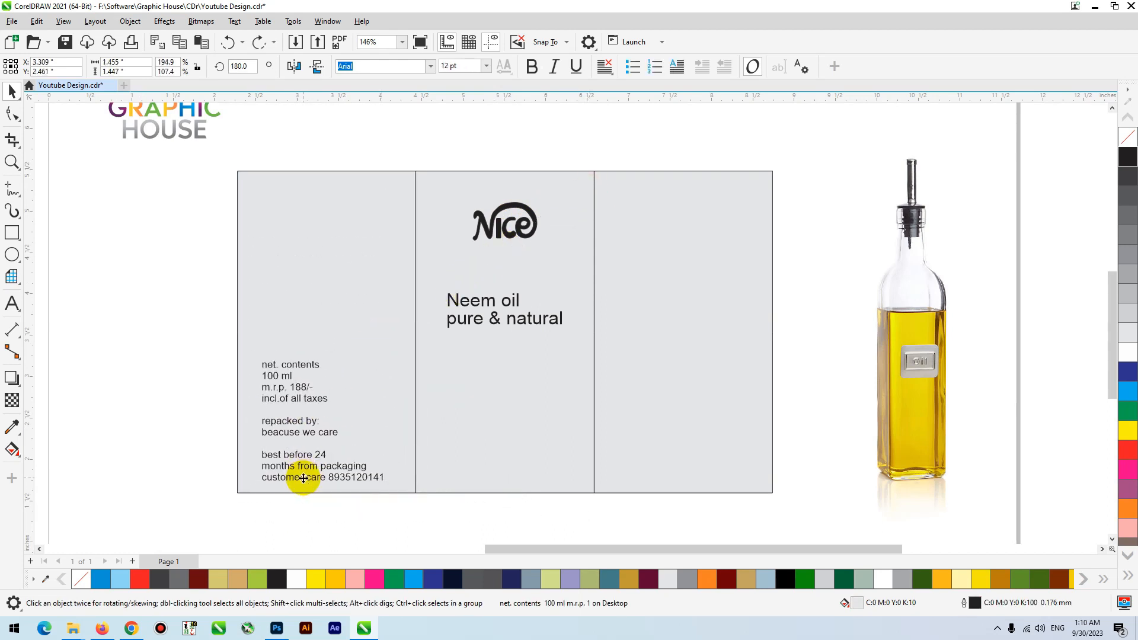
- Cut the lines from "repacked by:" to the customer care line and paste them as a separate text in the right panel
double_click(376, 478)
drag(379, 478, 239, 424)
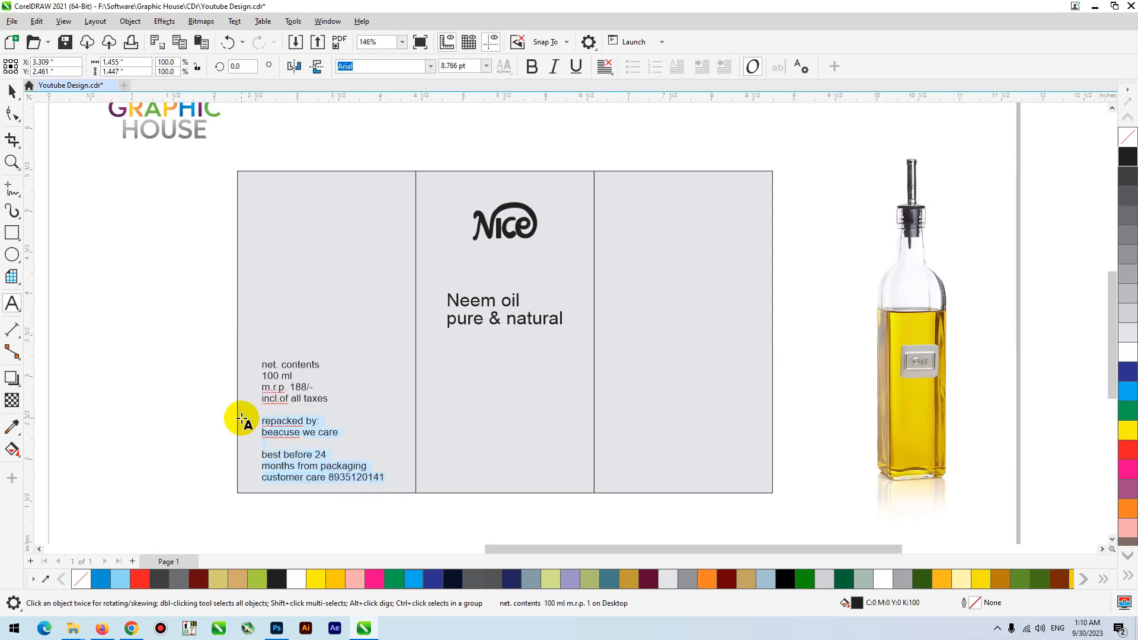
key(ctrl+x)
click(659, 423)
key(ctrl+v)
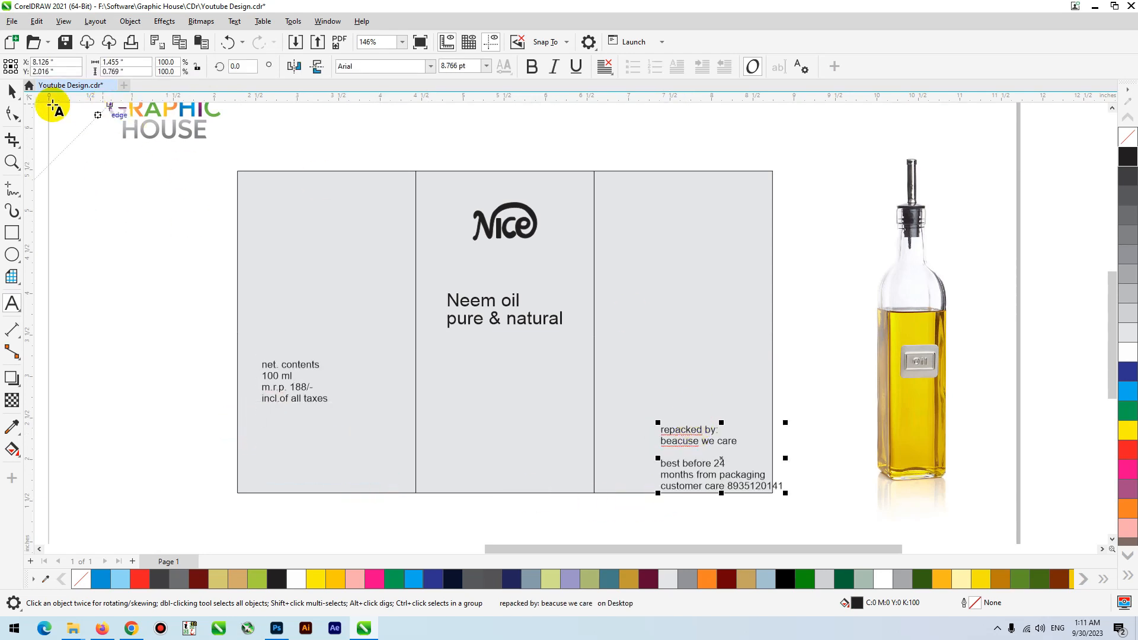
- Move the repacked-by text fully inside the right panel and lower the net contents text in the left panel to roughly match
click(12, 90)
drag(691, 479, 660, 438)
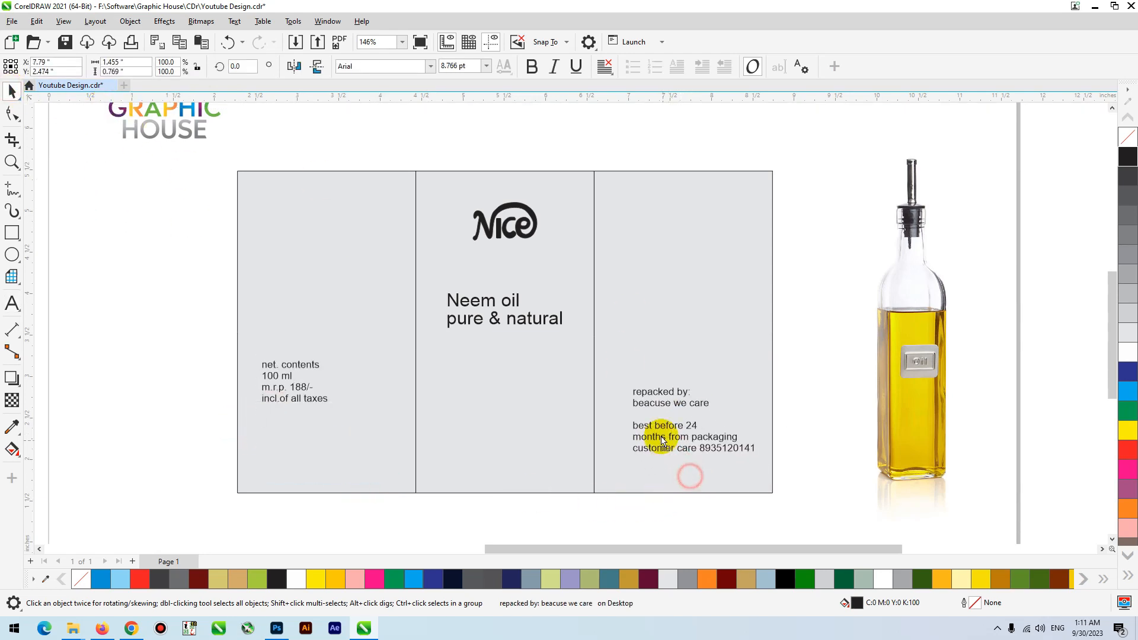
drag(299, 403, 314, 428)
key(Down)
key(Down)
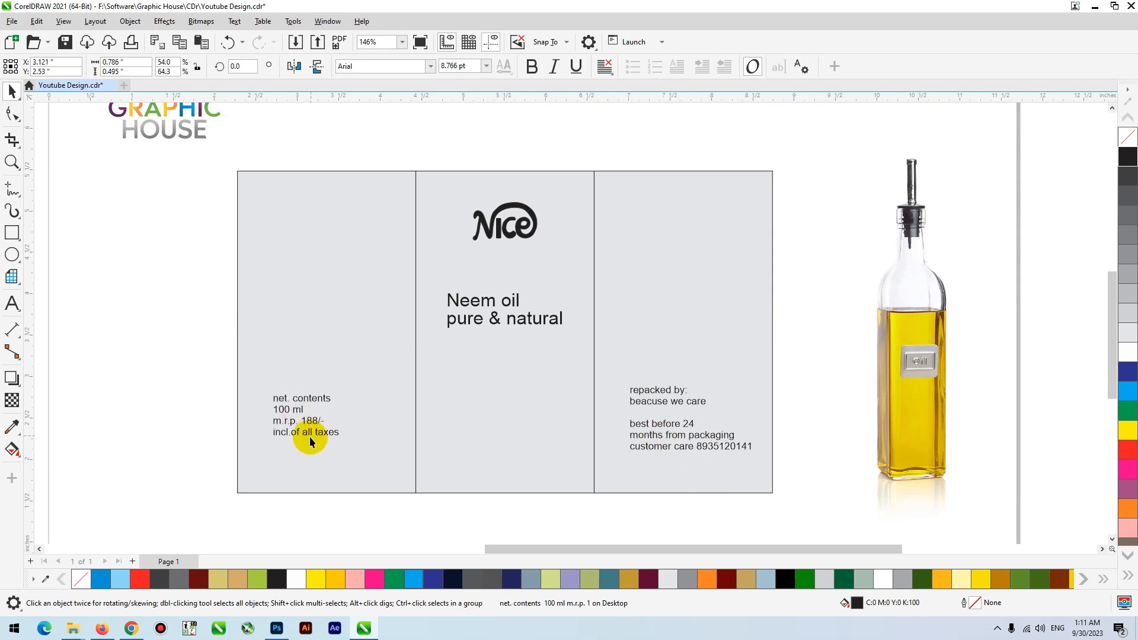
- Place the neem leaves and bowl picture at the lower edge of the middle panel, scaled to about 2.84 in wide
scroll(422, 327, down, 1)
click(540, 185)
scroll(421, 357, down, 2)
drag(190, 371, 449, 392)
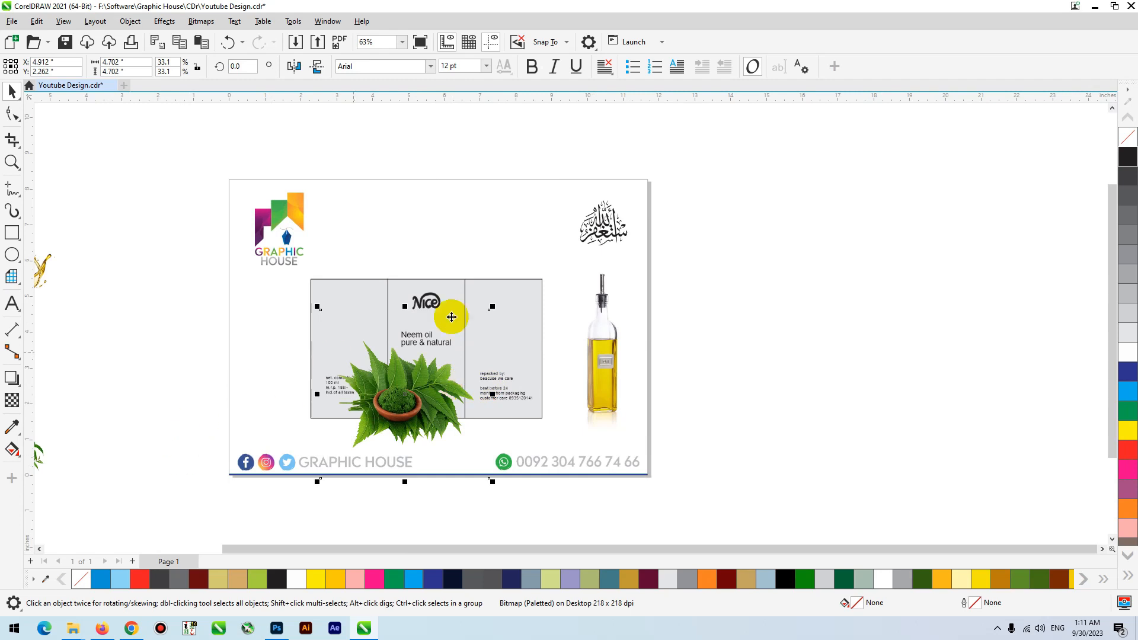
drag(492, 309, 457, 343)
drag(404, 411, 418, 419)
- Shrink the green leaf splash, small leaves and oil splash pictures together to about 3.17 in overall width and place them beside the label
scroll(418, 419, down, 1)
drag(160, 297, 255, 391)
shift+click(180, 417)
shift+click(147, 412)
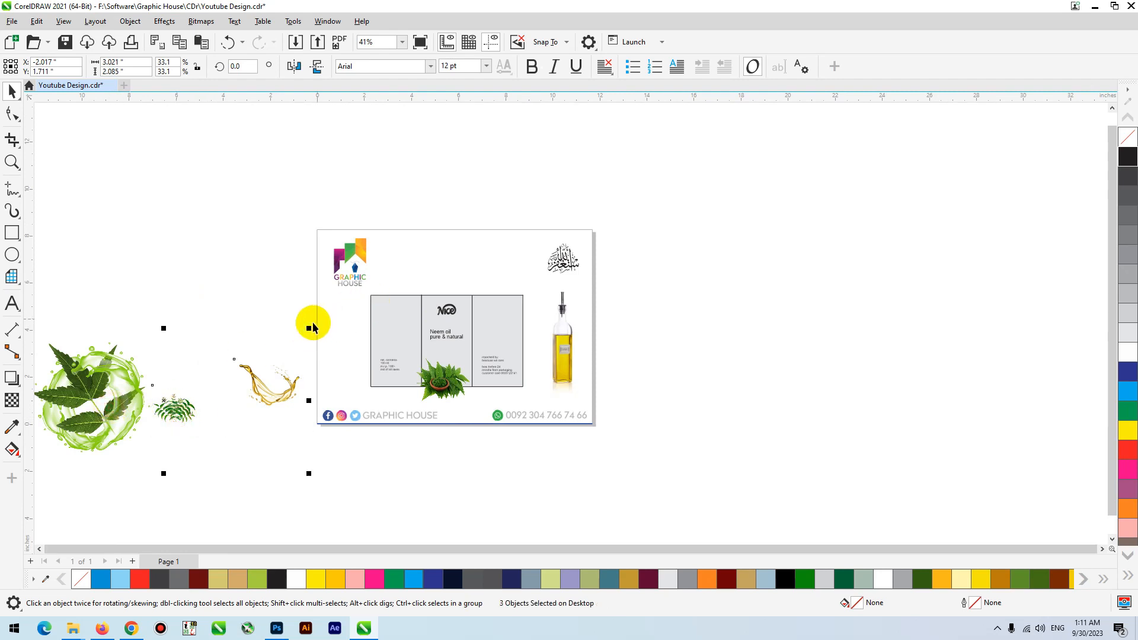
drag(125, 382, 128, 370)
key(ctrl+z)
shift+click(189, 404)
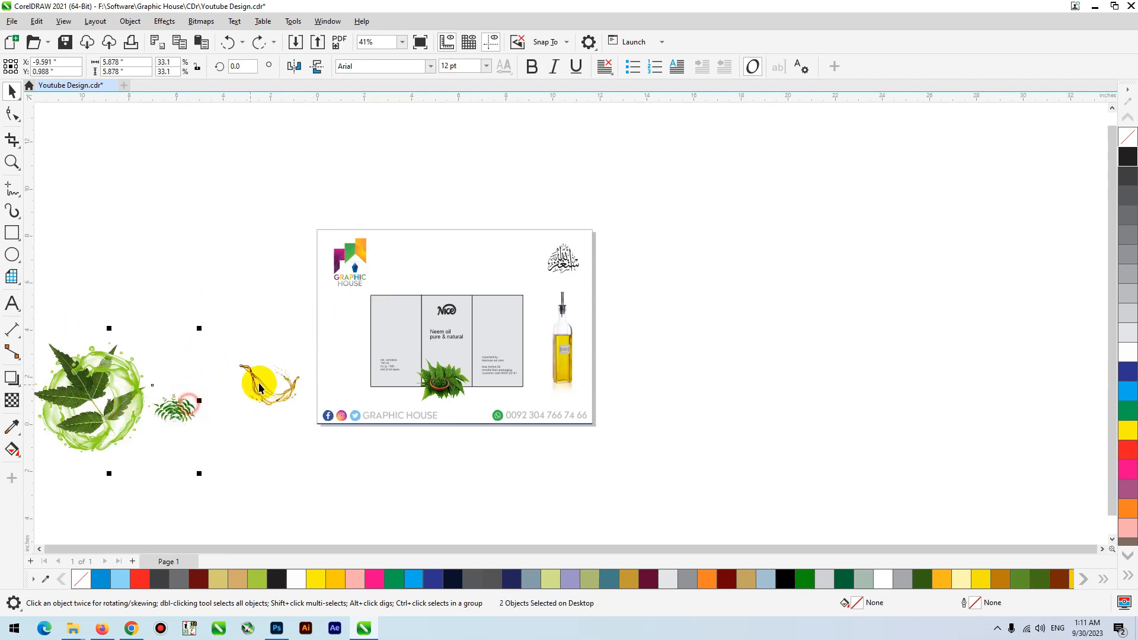
shift+click(270, 386)
drag(308, 328, 362, 359)
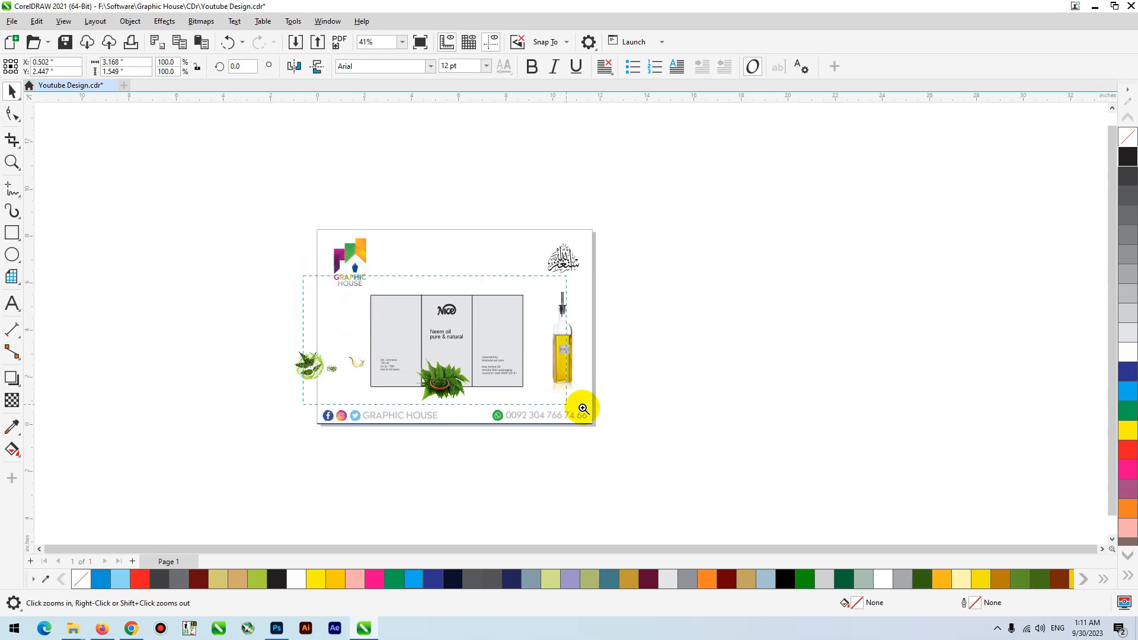
- Shift the neem bowl picture slightly right and up at the lower edge of the middle panel
scroll(593, 314, up, 5)
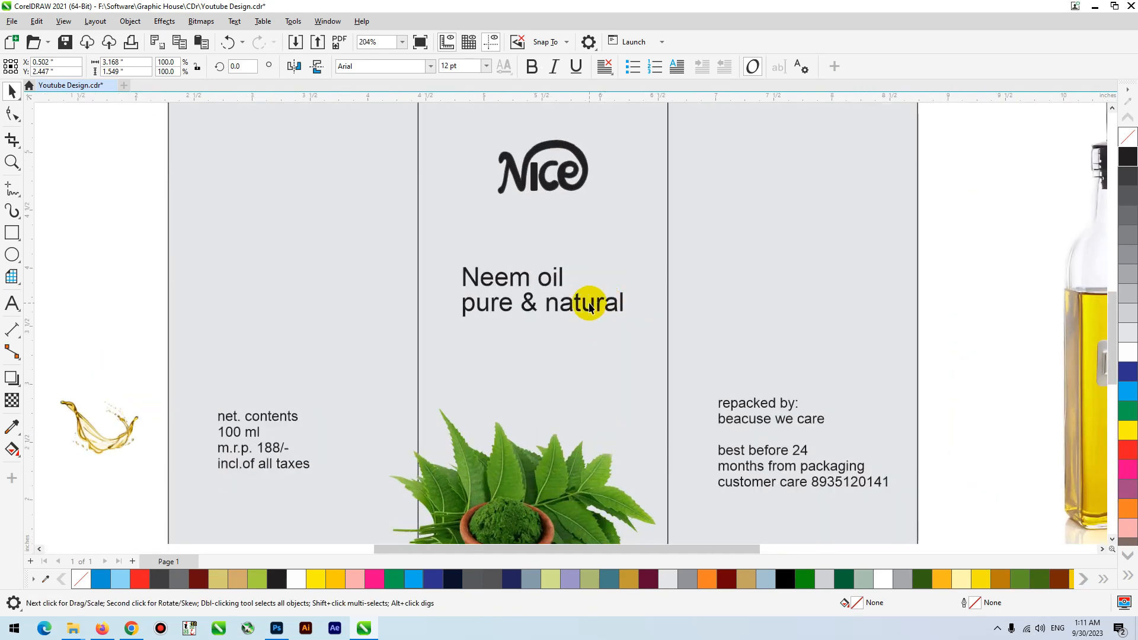
click(588, 305)
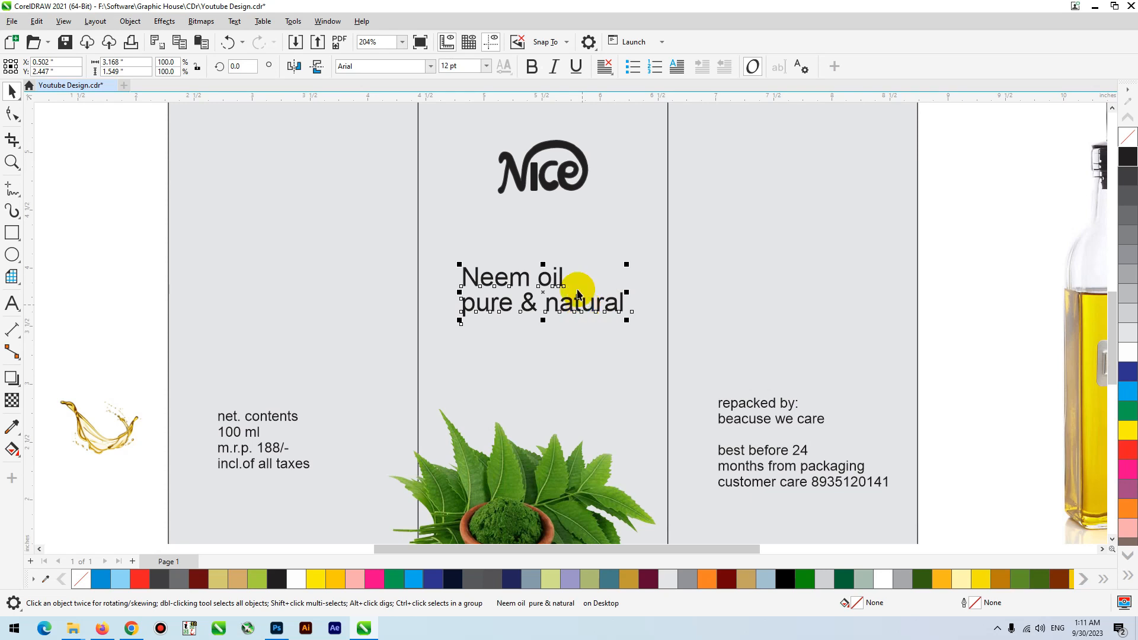
scroll(522, 325, down, 1)
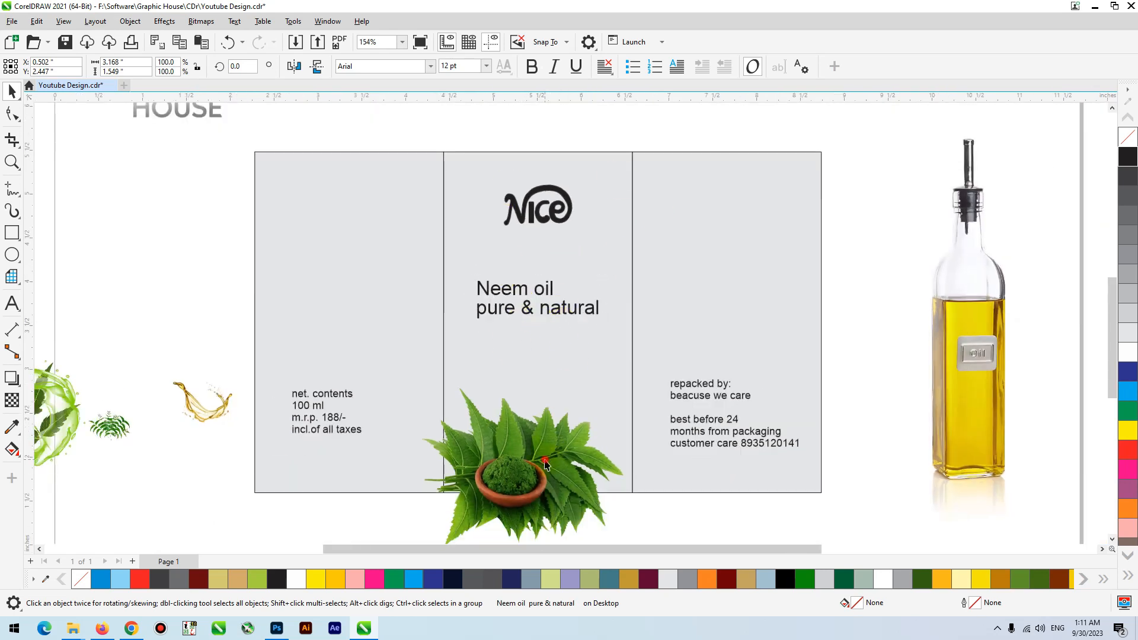
drag(545, 461, 555, 456)
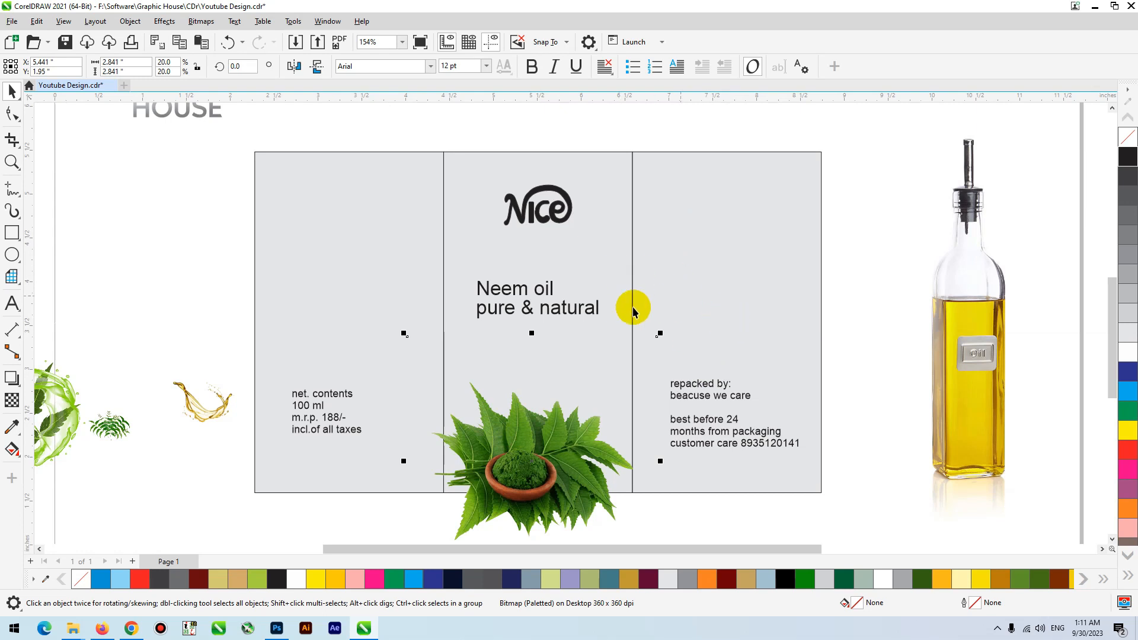
- Draw a full-height rectangle about 1.352 by 3.888 in across the border between the left and middle panels
click(11, 232)
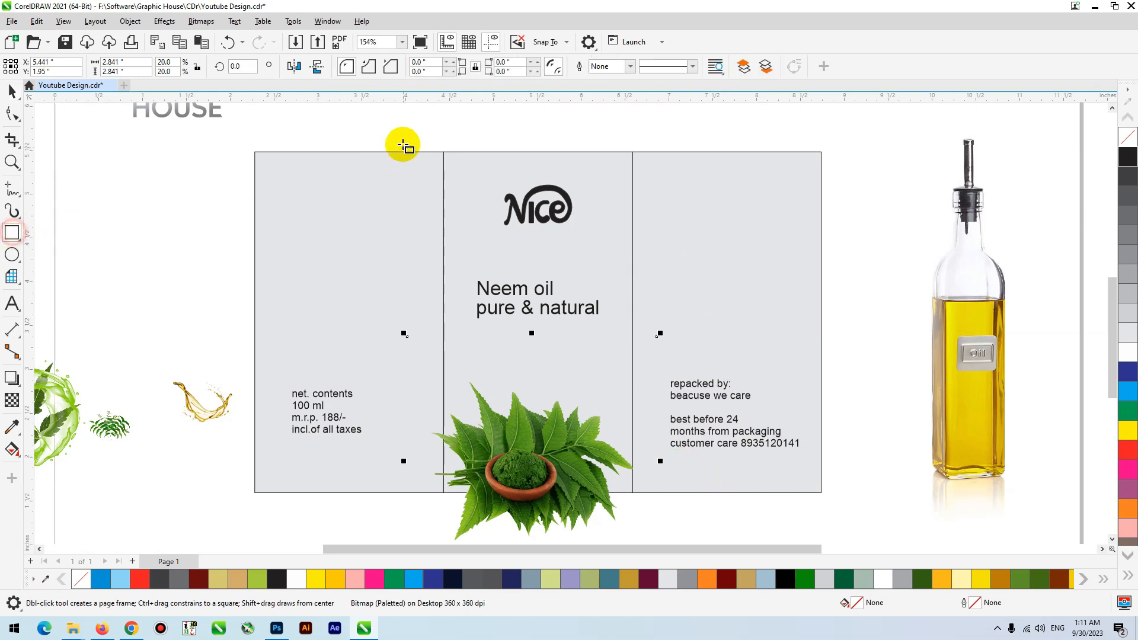
drag(381, 151, 499, 492)
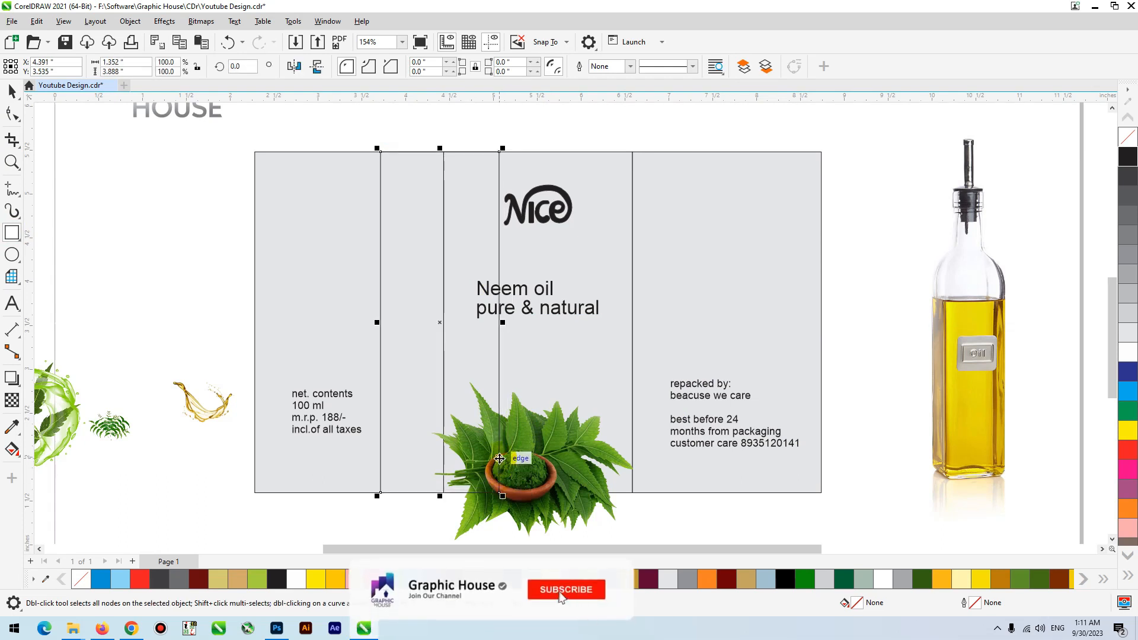
click(4, 87)
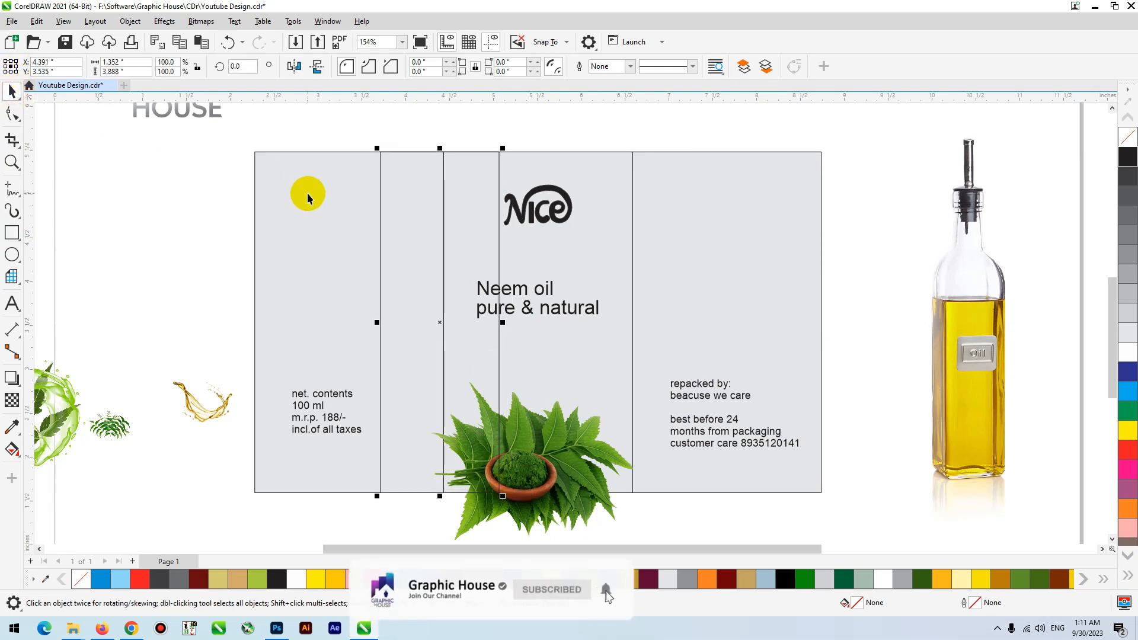
- Taper the new rectangle by moving its two bottom corner nodes inward towards the panel border
click(13, 112)
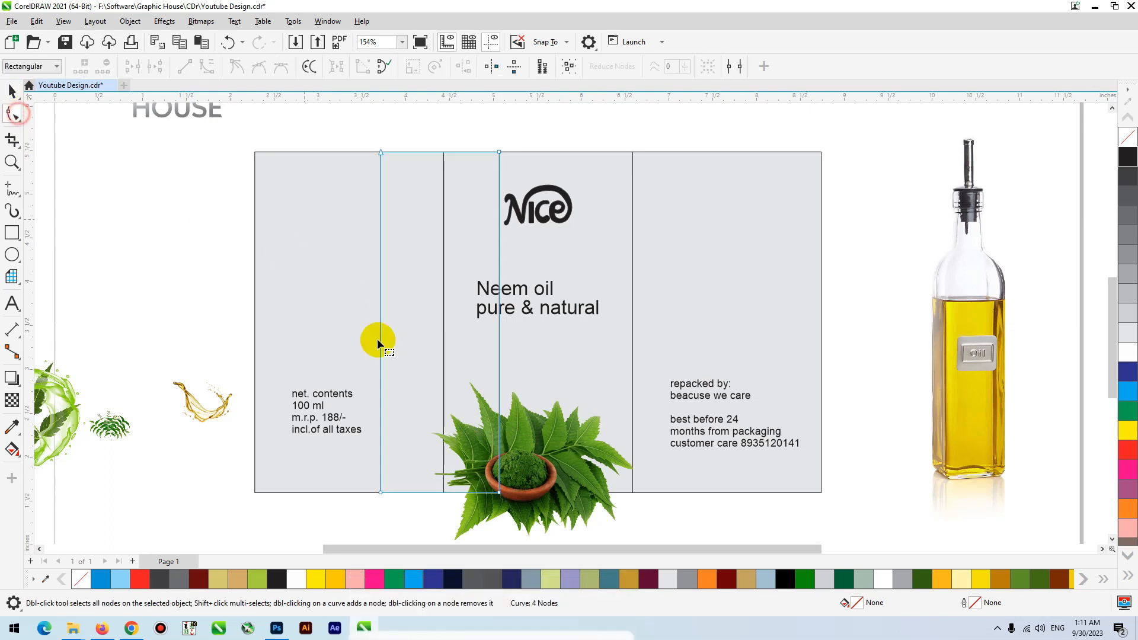
drag(381, 494, 432, 494)
drag(501, 493, 458, 500)
key(ctrl+z)
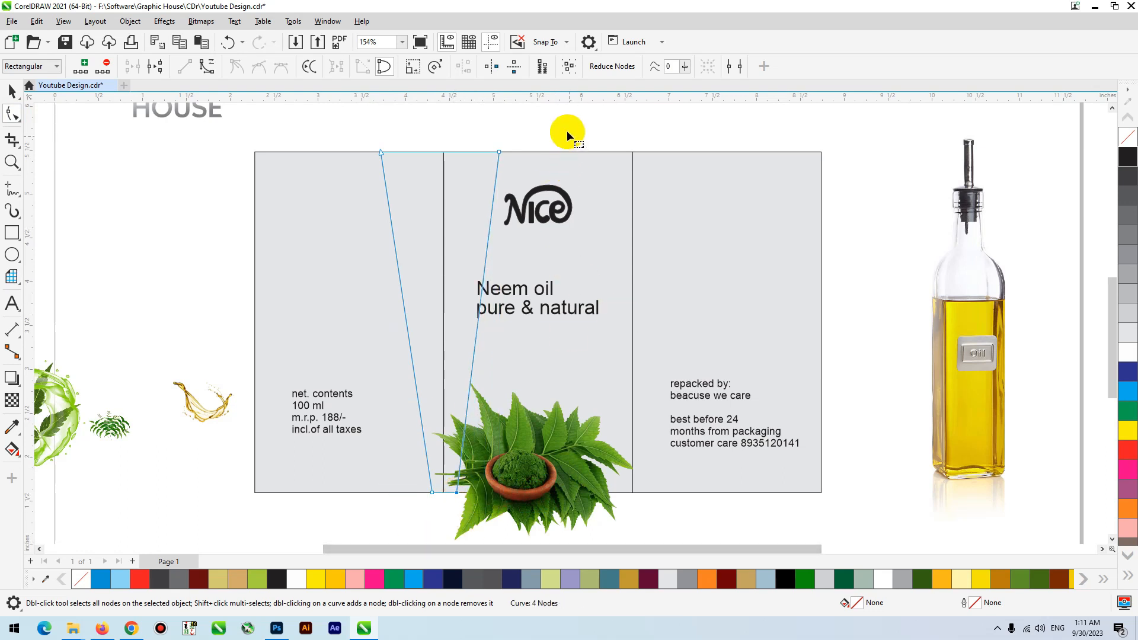
- Convert the tapered shape's sides to curves, bend both inward and move its top-left corner node further left
click(204, 67)
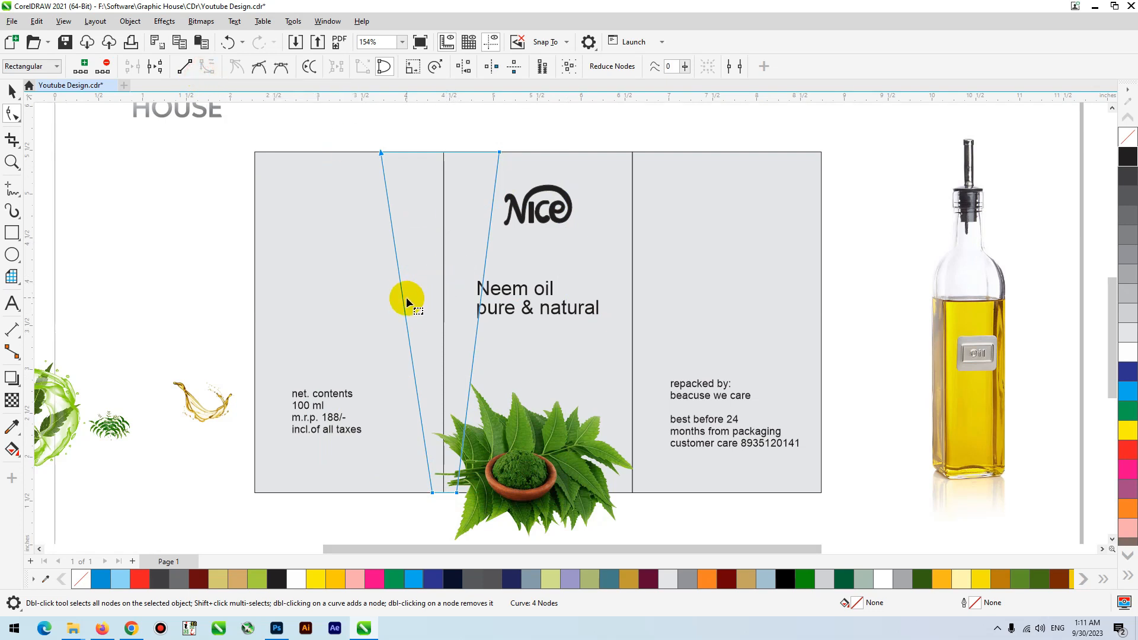
drag(403, 302, 454, 290)
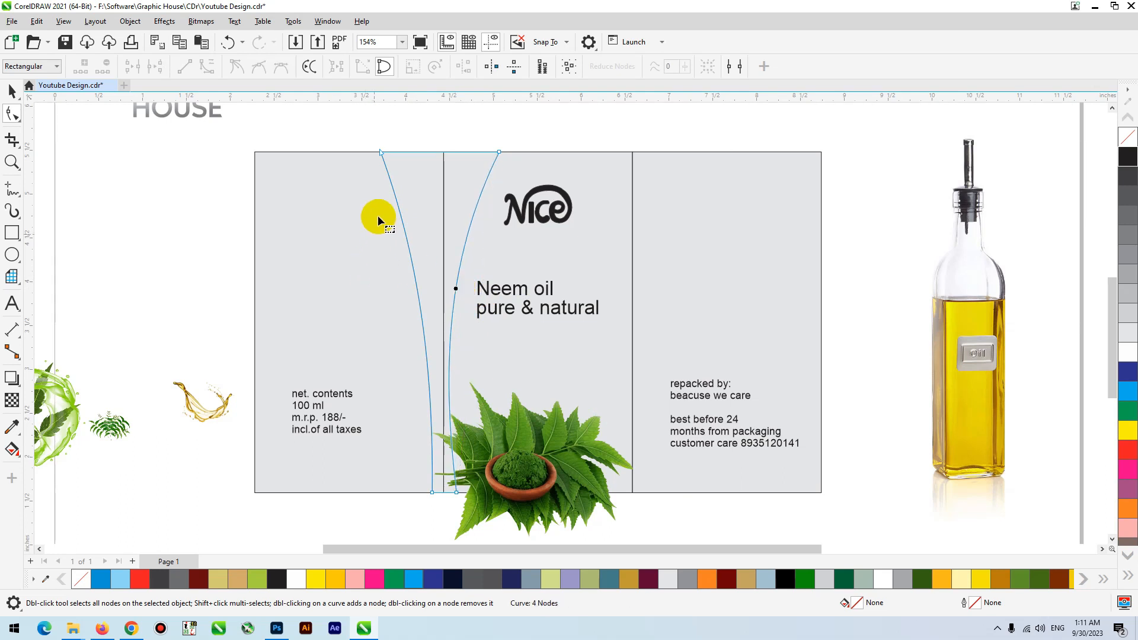
click(382, 154)
drag(382, 154, 344, 157)
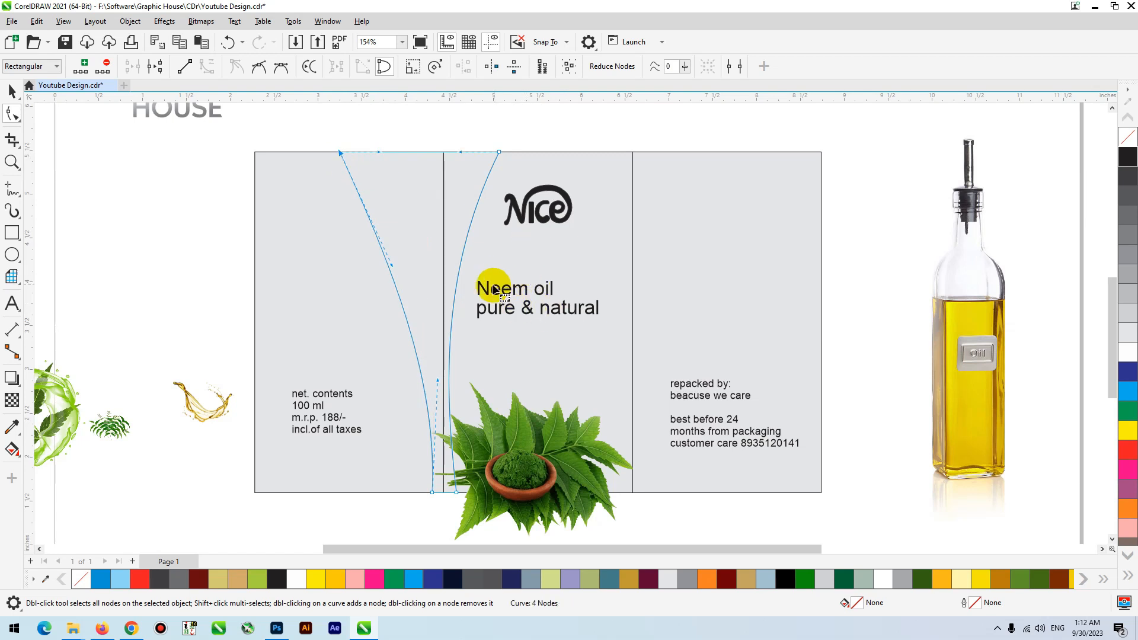
- Fill the curved band with green and shift the middle panel's background rectangle down and to the left
key(space)
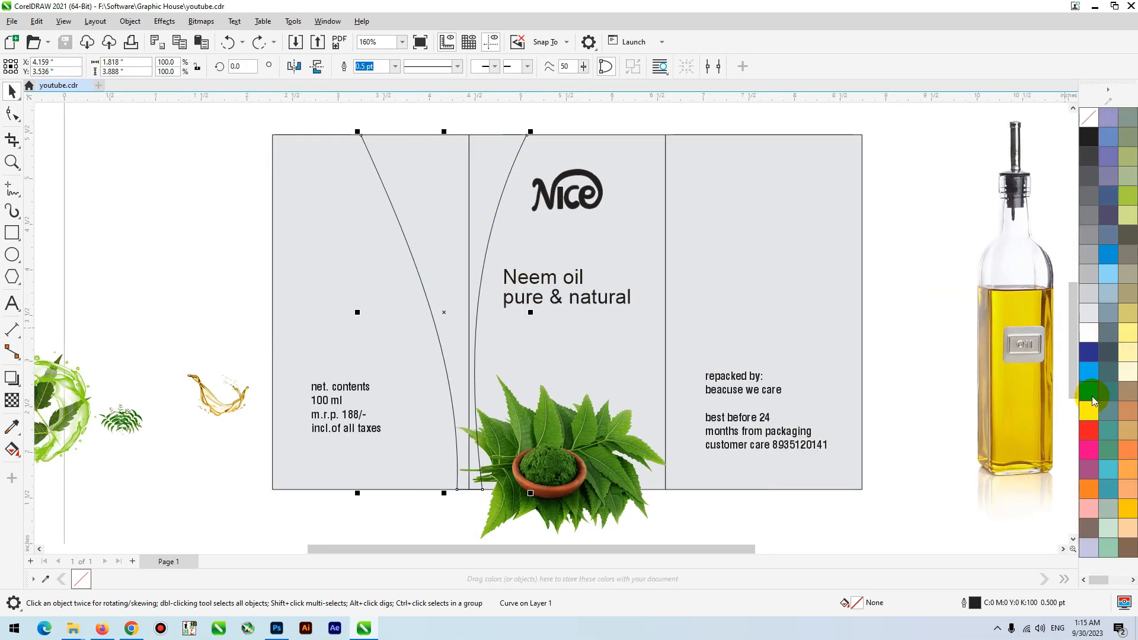
click(1092, 395)
click(593, 169)
drag(568, 153, 518, 175)
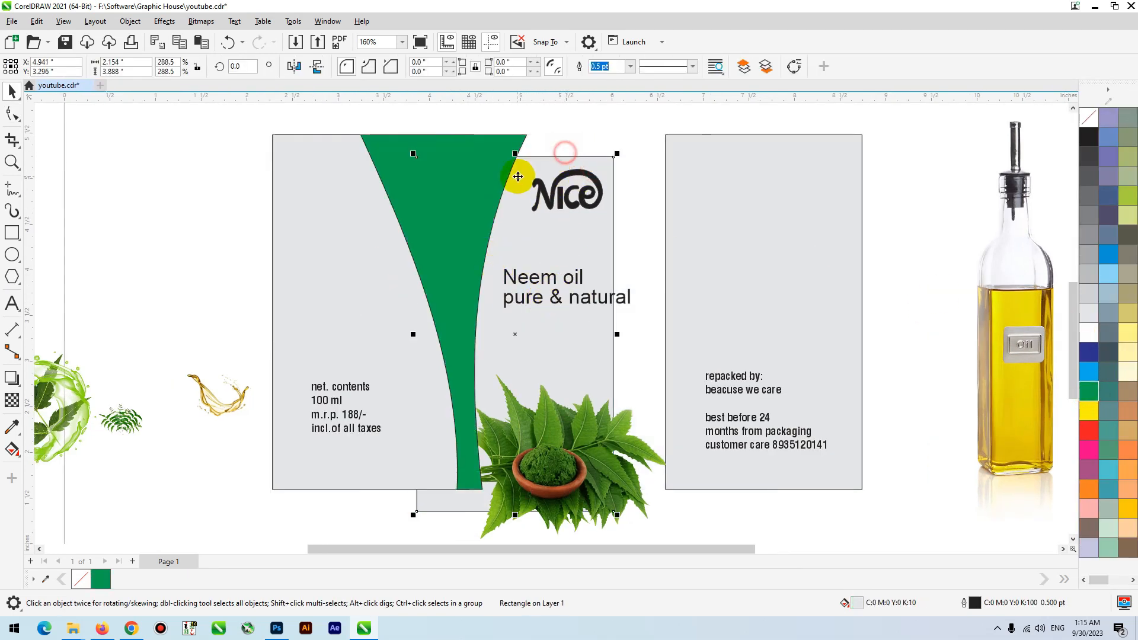
- Remove the fill from the three panel background rectangles and bring them in front of the green band
key(ctrl+z)
shift+click(358, 205)
drag(360, 205, 338, 257)
key(ctrl+z)
shift+click(781, 193)
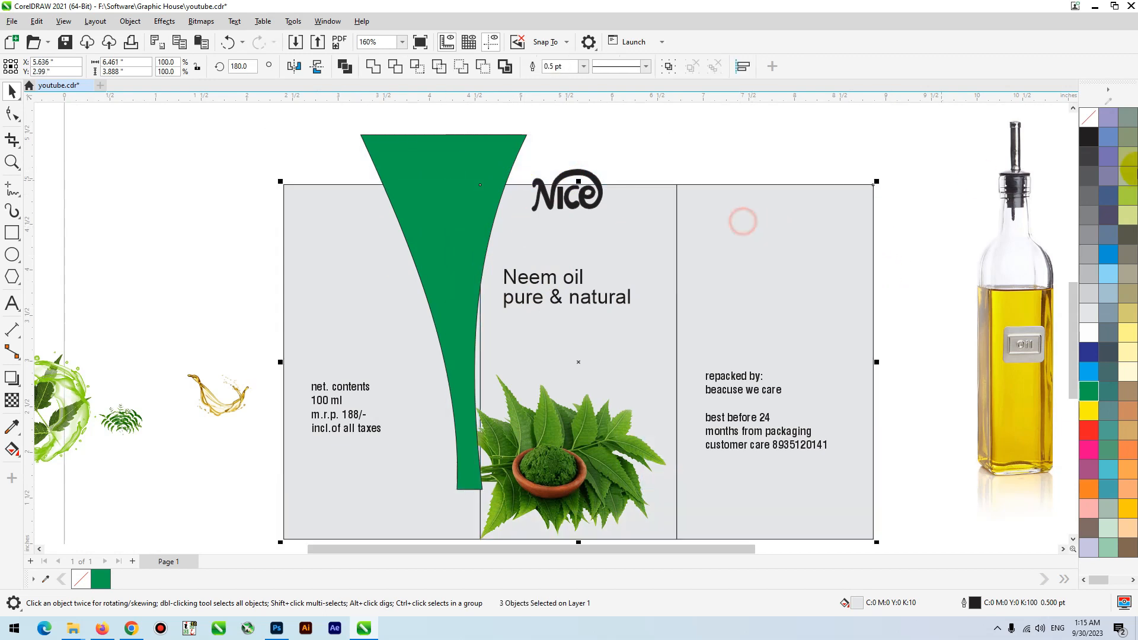
click(1088, 117)
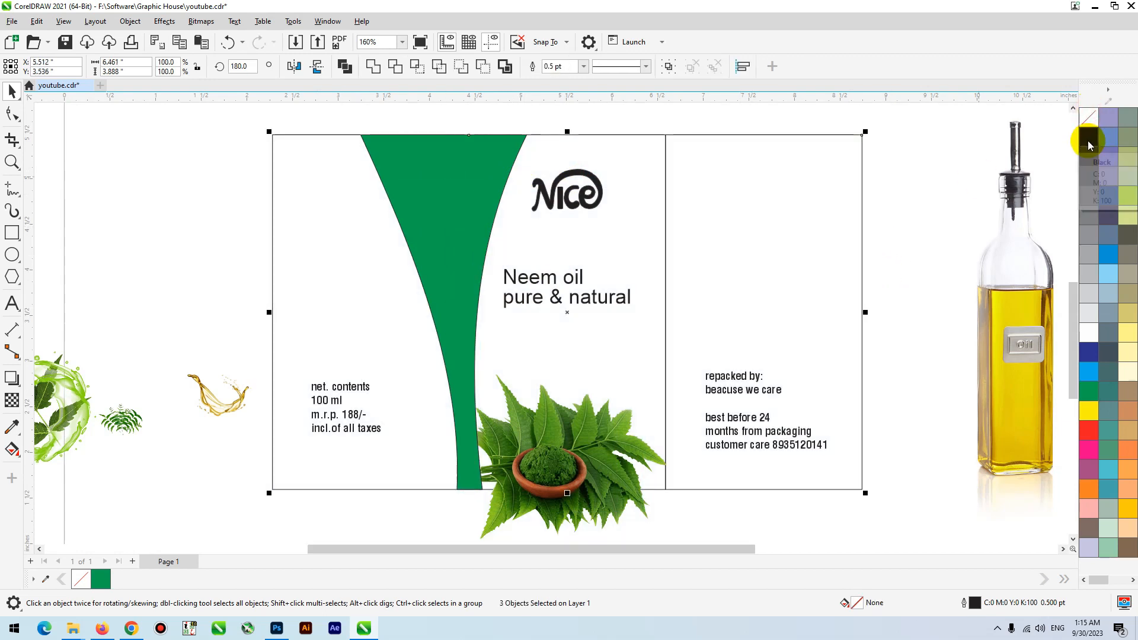
key(shift+Page_Up)
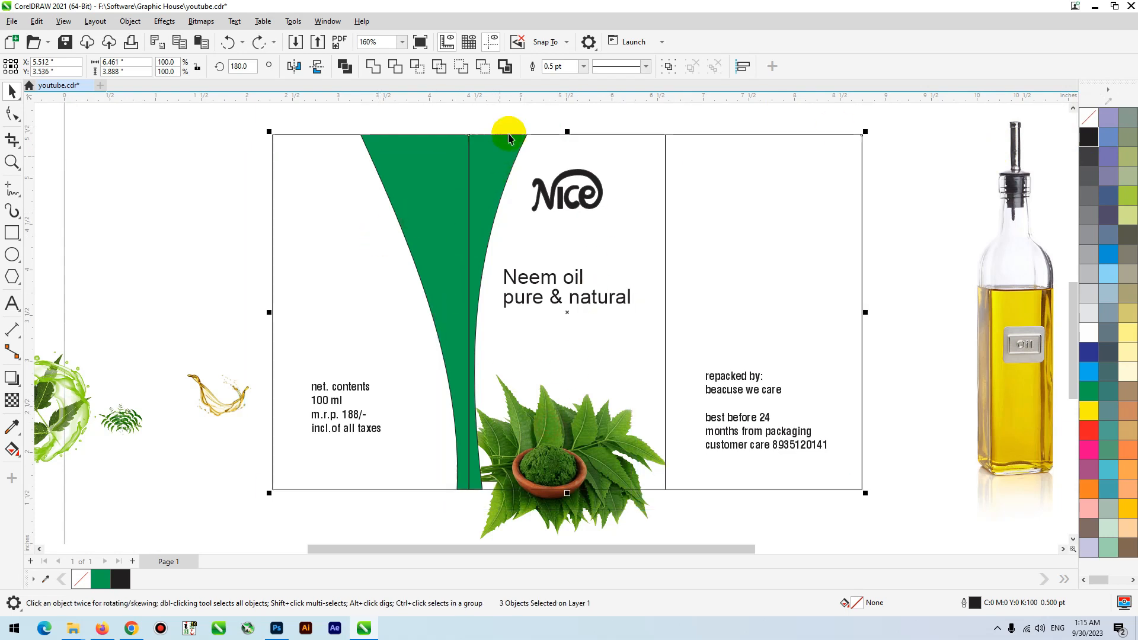
- Refine the bend of the green band's two sides and move its top-left corner node further outward
click(529, 118)
click(419, 161)
click(492, 167)
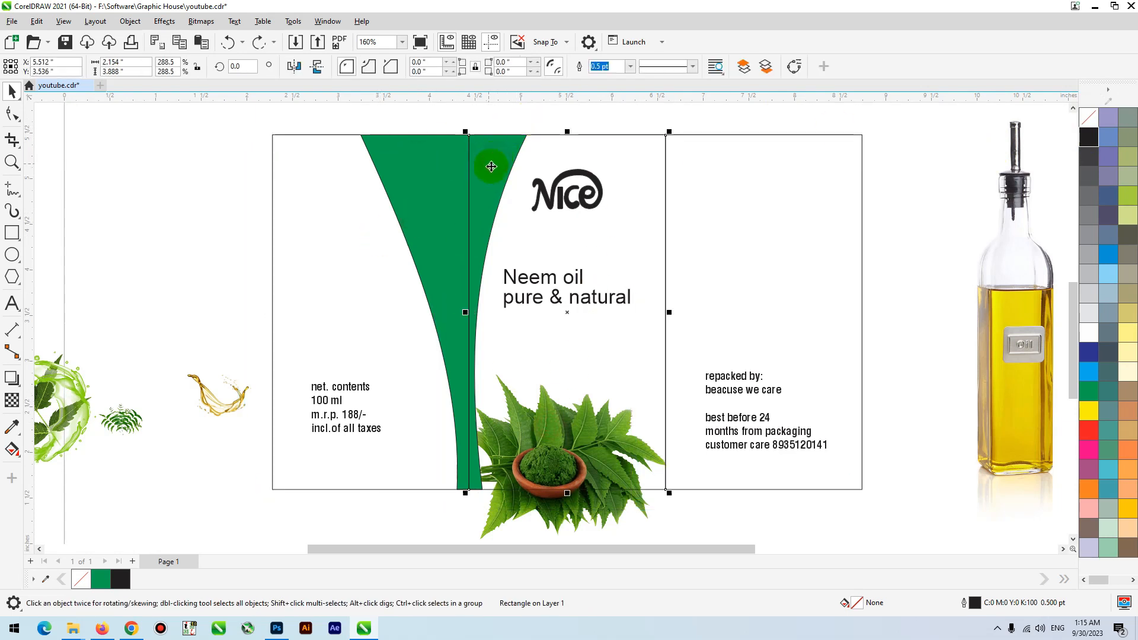
click(432, 122)
drag(529, 505, 551, 510)
scroll(384, 452, down, 1)
key(F10)
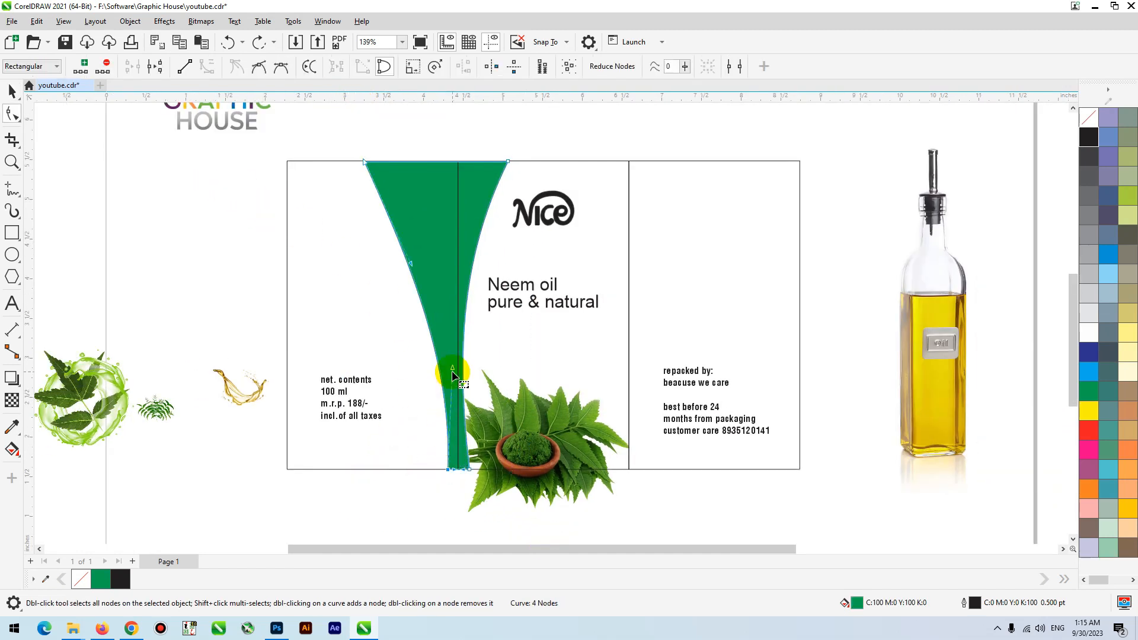
drag(451, 371, 458, 370)
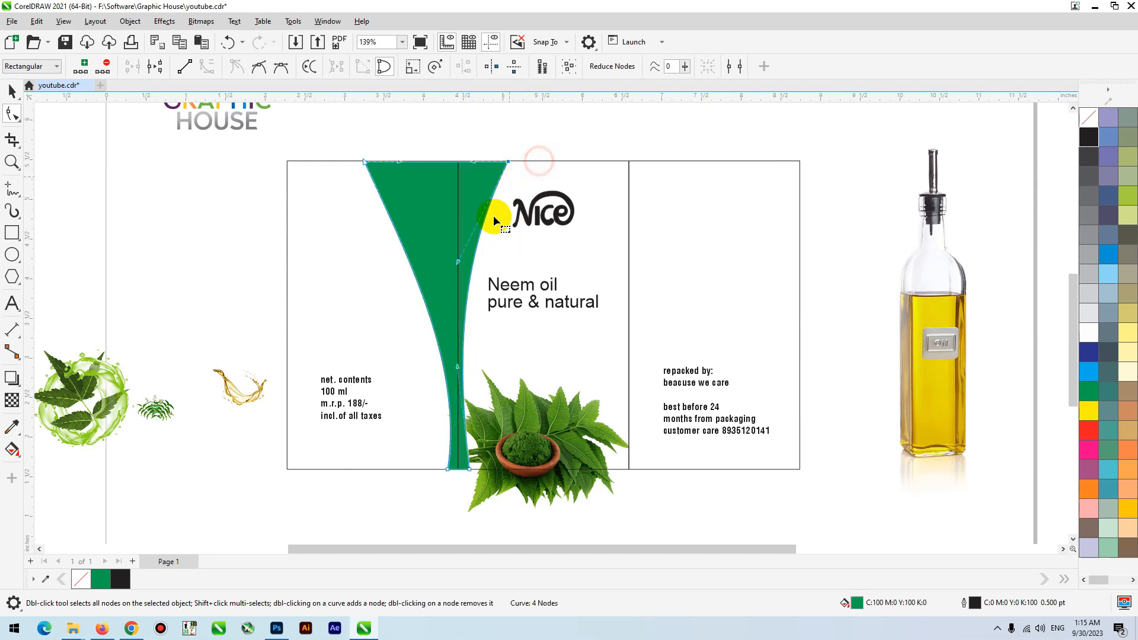
drag(479, 275, 447, 274)
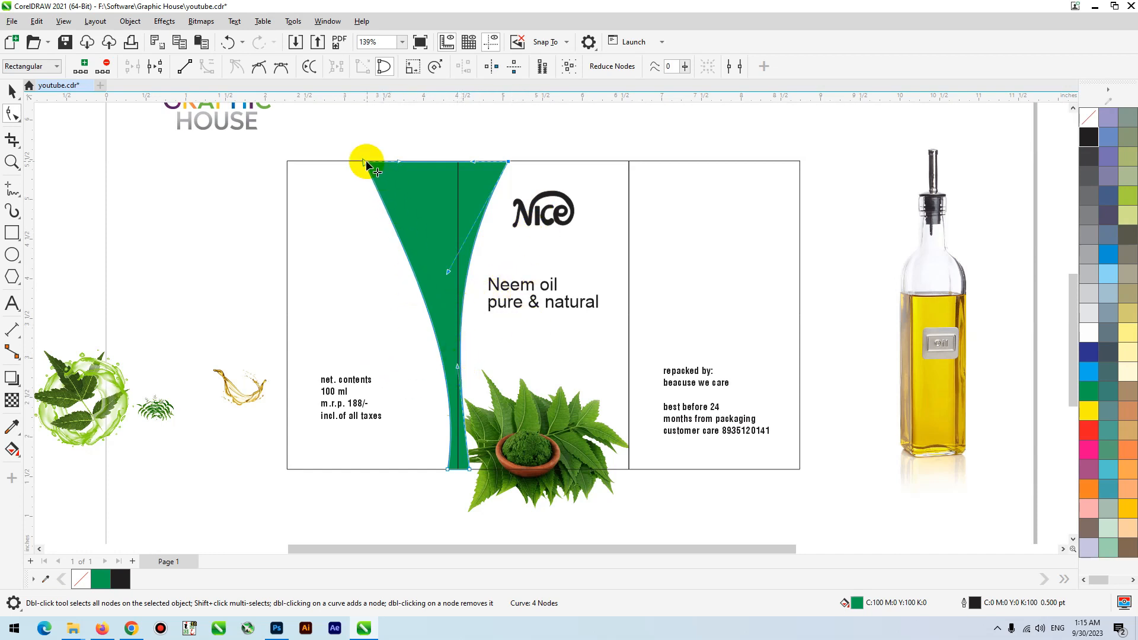
drag(365, 164, 339, 160)
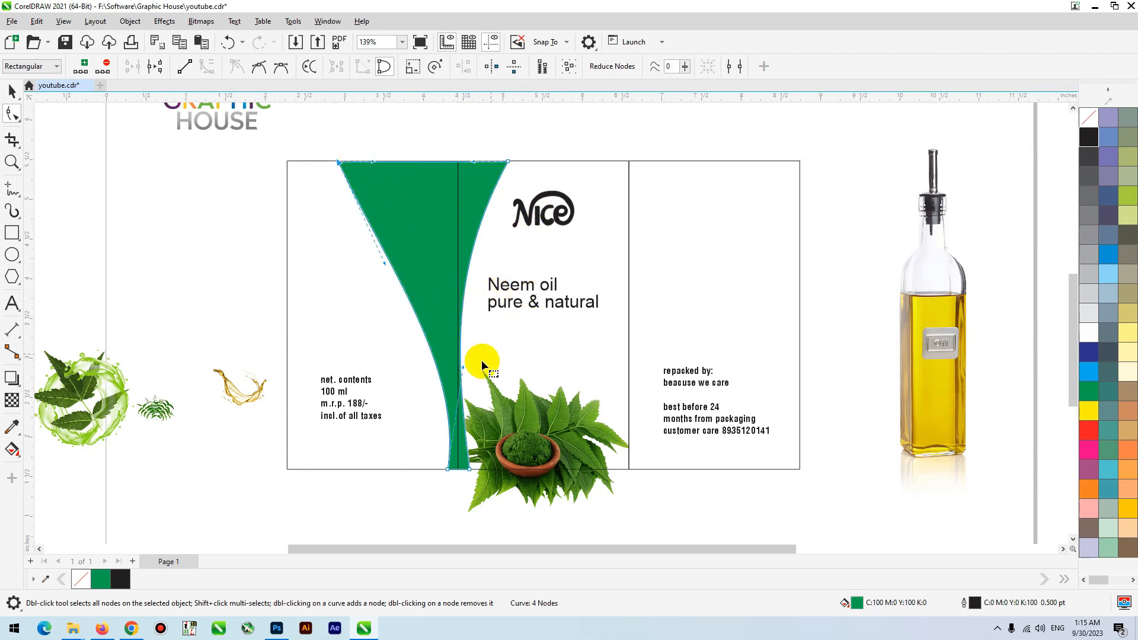
drag(464, 368, 439, 362)
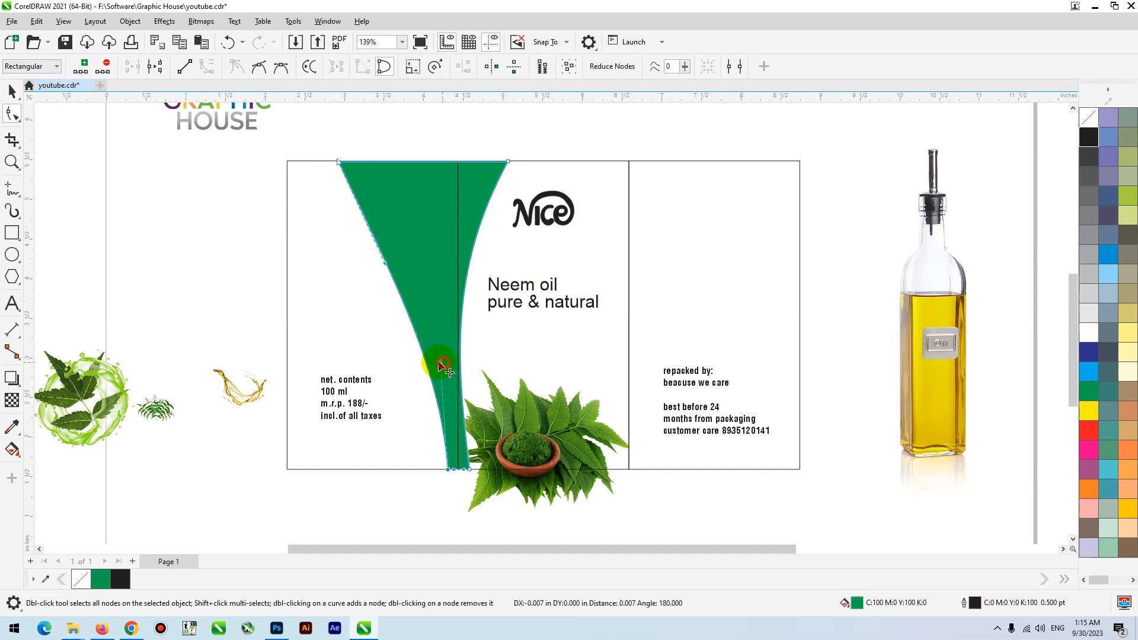
key(space)
- Create a horizontally mirrored copy of the green band and place it across the border between the middle and right panels
scroll(369, 374, down, 3)
key(F2)
drag(239, 172, 661, 474)
click(609, 155)
click(456, 271)
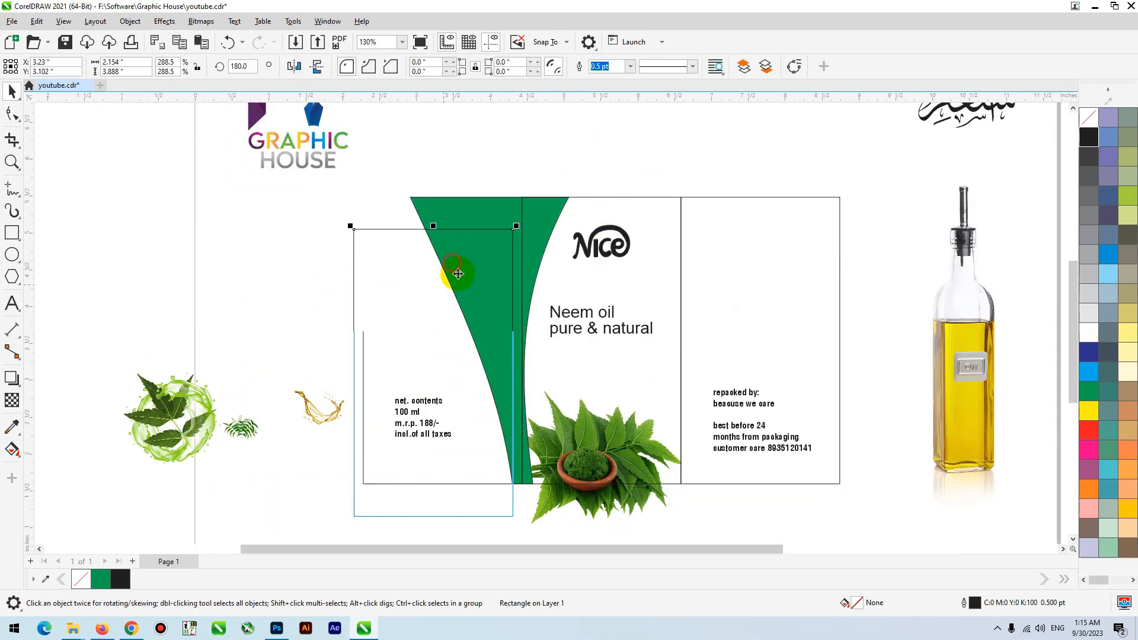
click(502, 213)
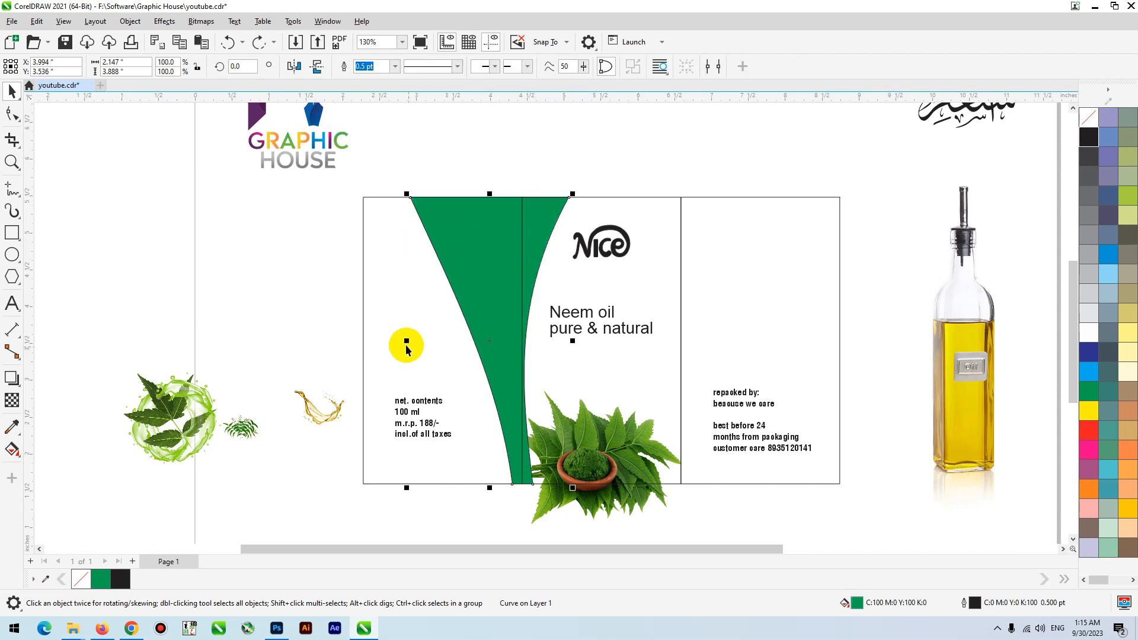
drag(484, 333, 668, 336)
right_click(667, 336)
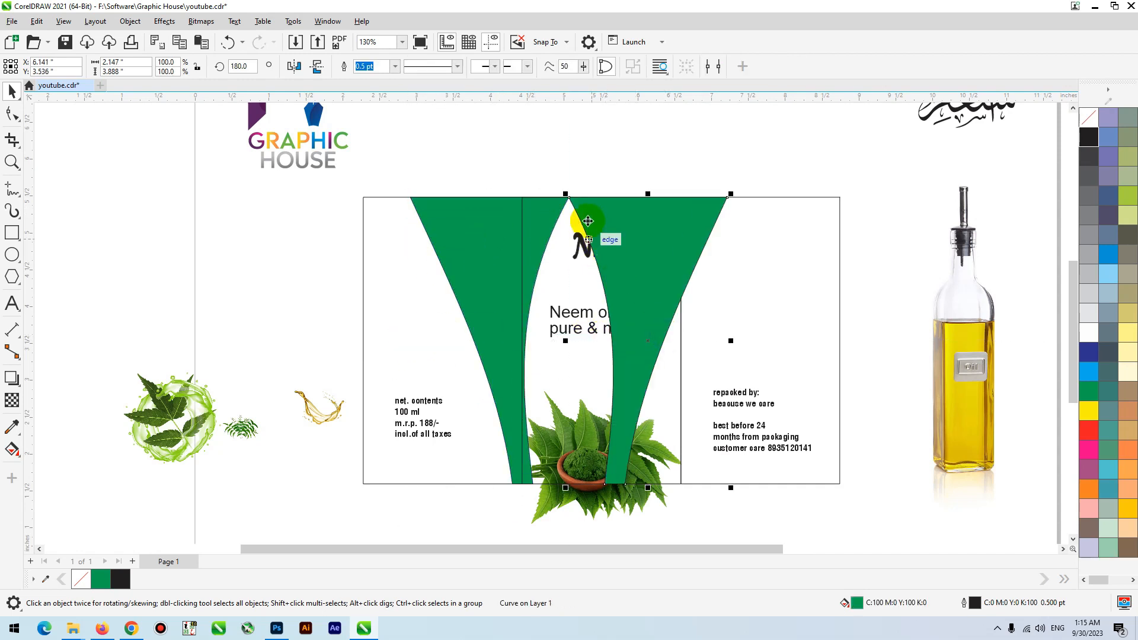
drag(572, 202, 636, 203)
click(704, 135)
key(F4)
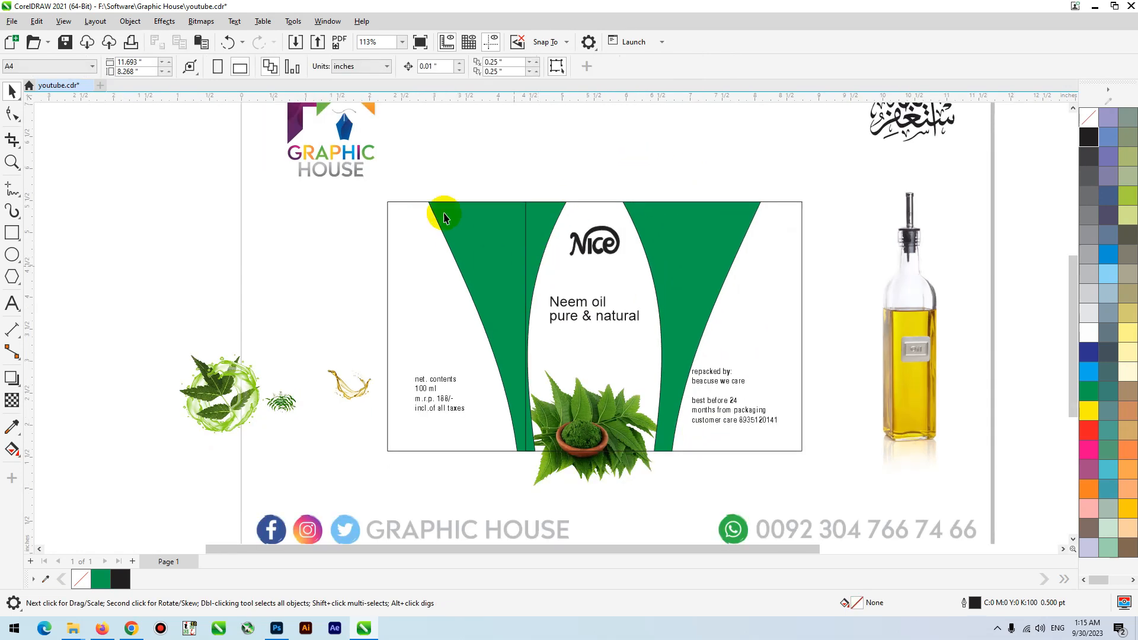
- Select both green bands and cut them from the label
key(F2)
drag(446, 176, 823, 471)
click(786, 258)
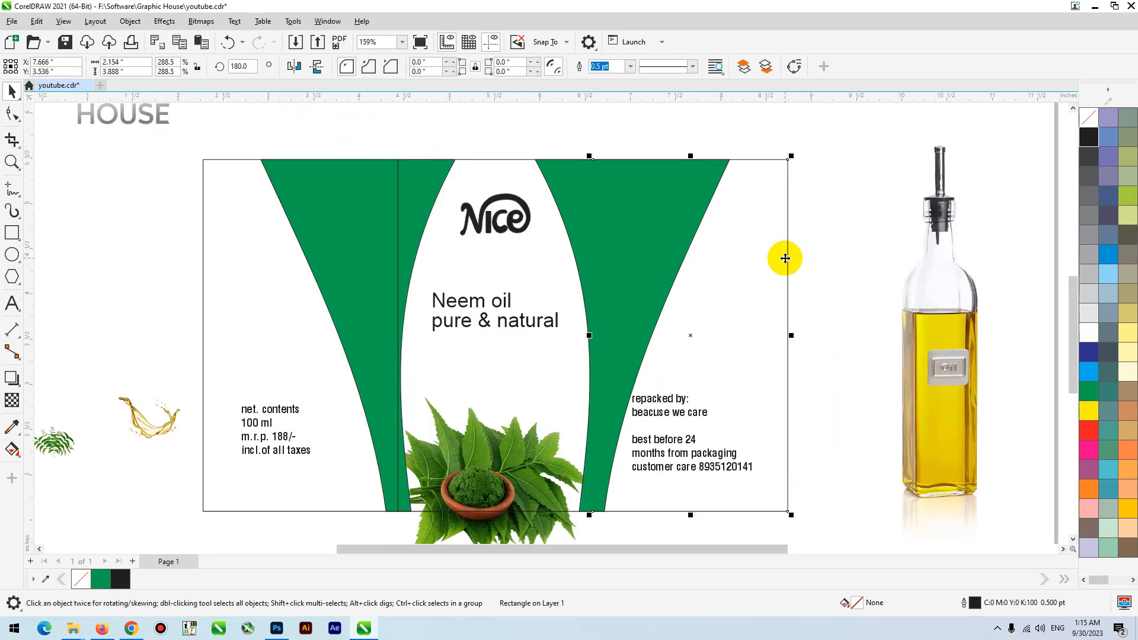
click(567, 194)
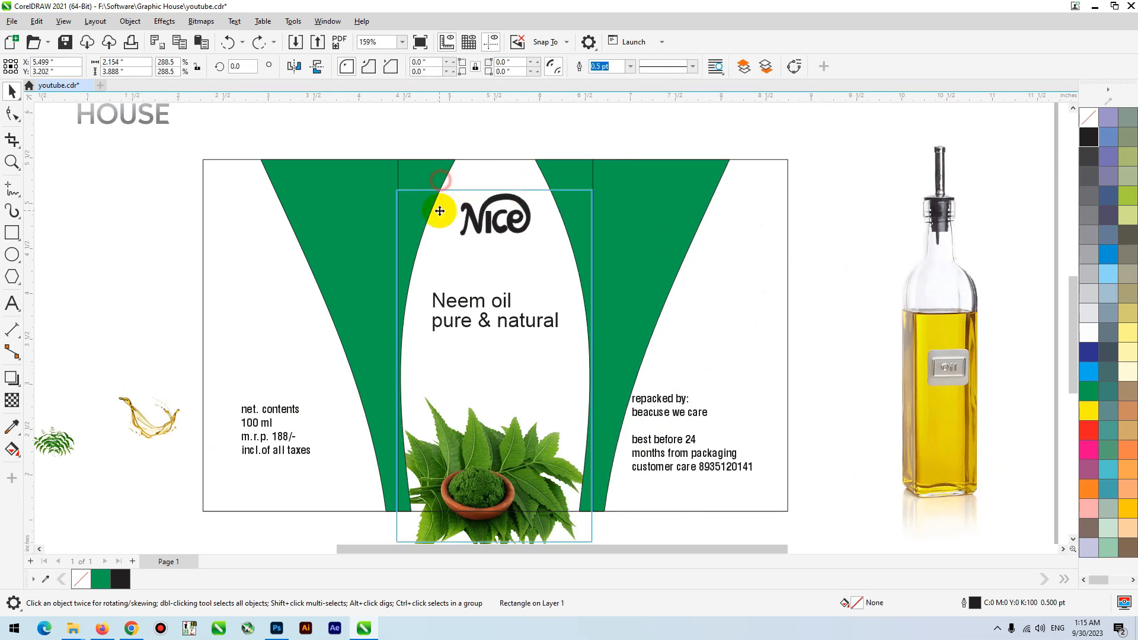
click(373, 232)
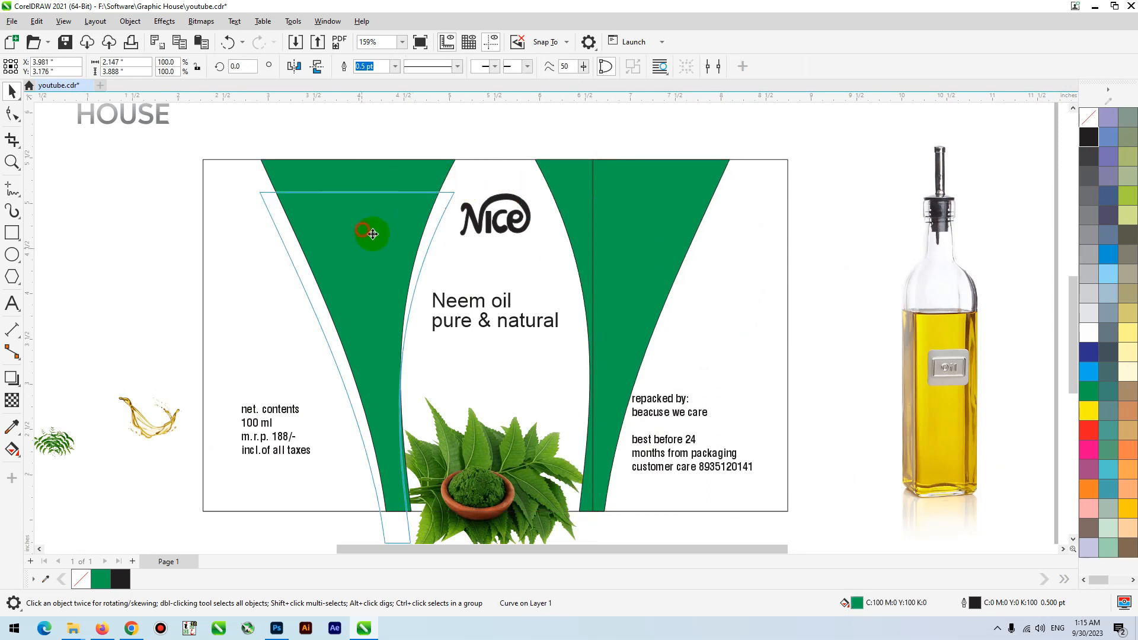
shift+click(635, 186)
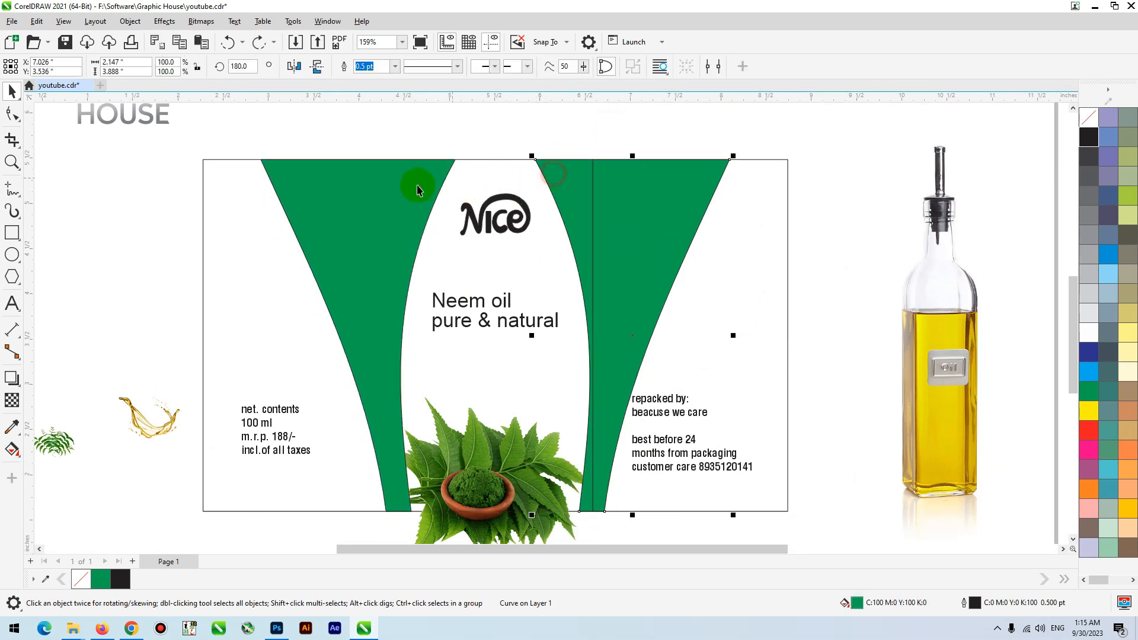
key(ctrl+g)
key(Delete)
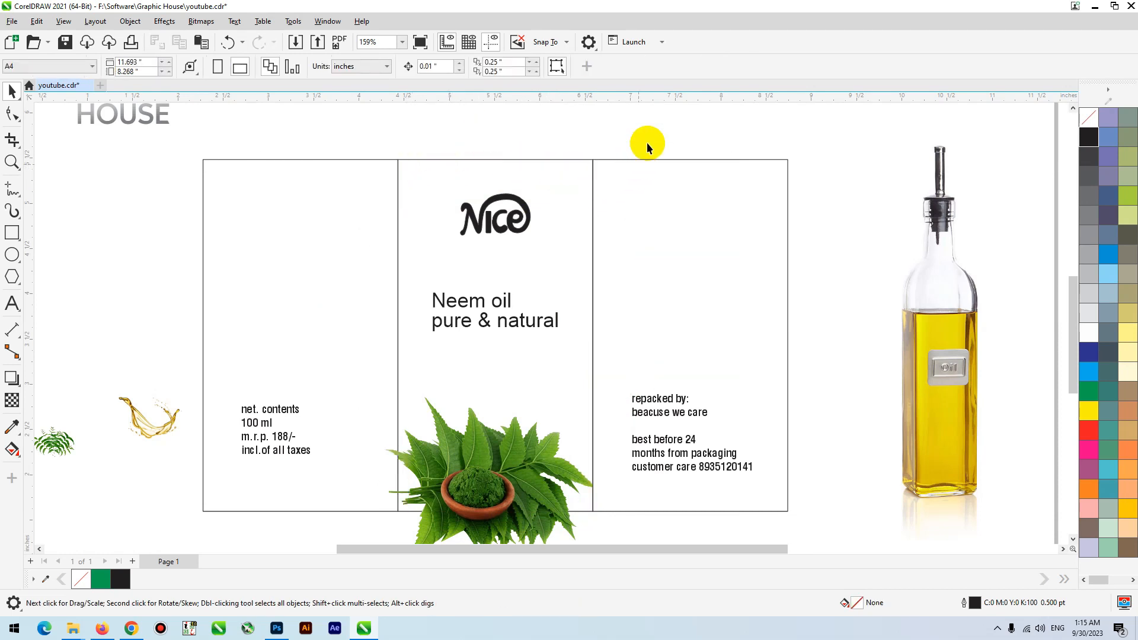
- Group the three panel rectangles and paste the two green bands back into the label
drag(231, 169, 213, 165)
key(ctrl+g)
key(ctrl+v)
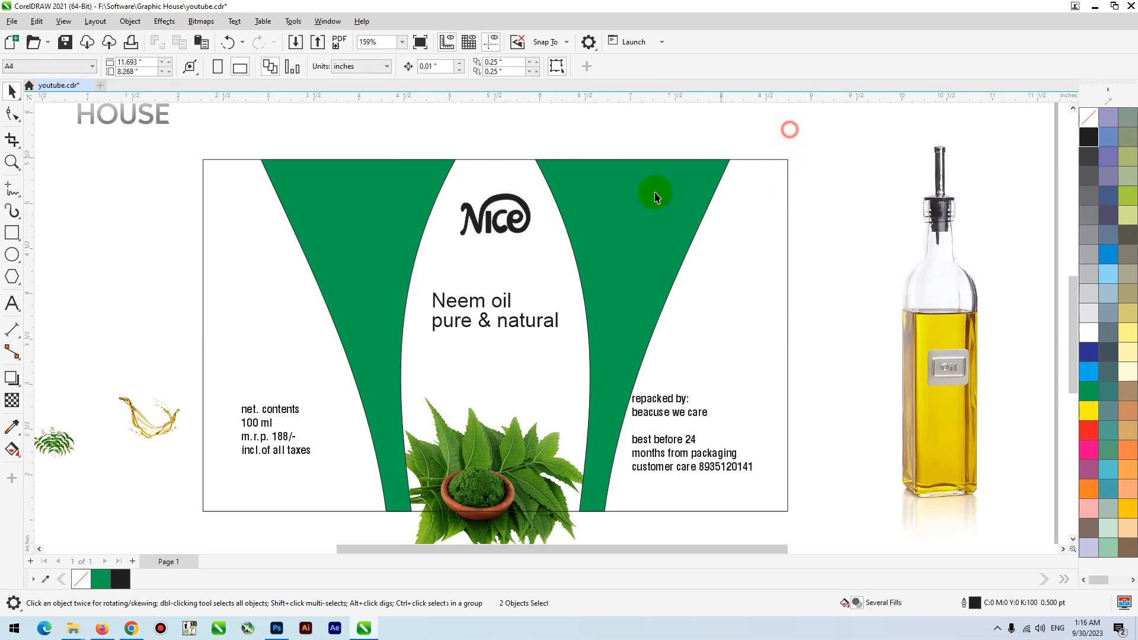
- Bring the grouped panel rectangles in front of the two green bands
drag(644, 188, 643, 304)
key(ctrl+z)
click(749, 199)
key(shift+Page_Up)
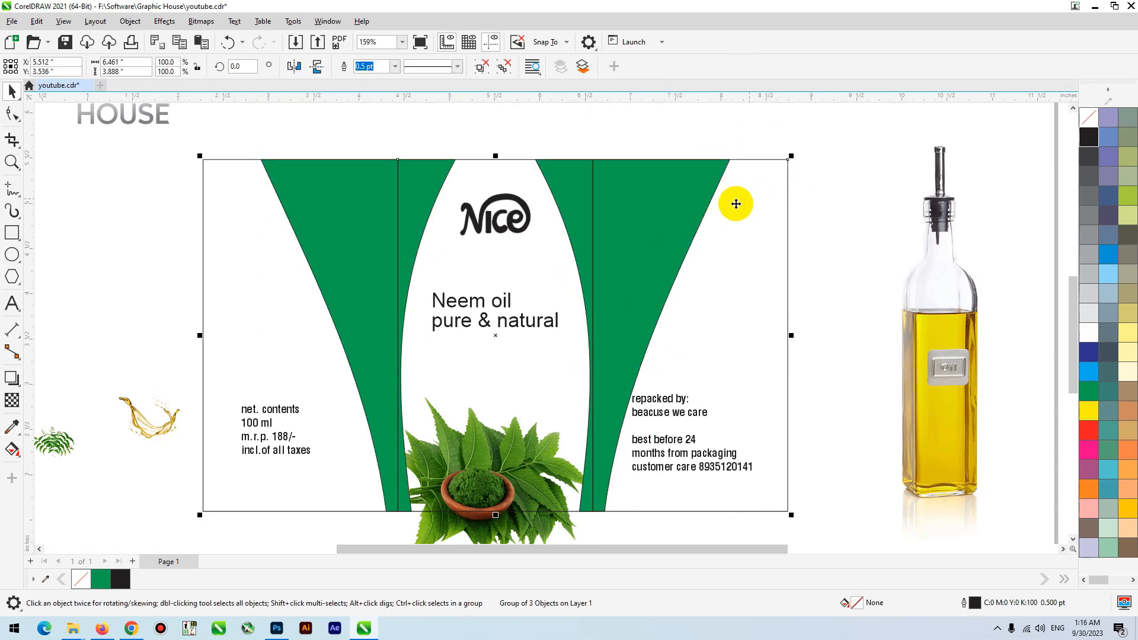
click(478, 471)
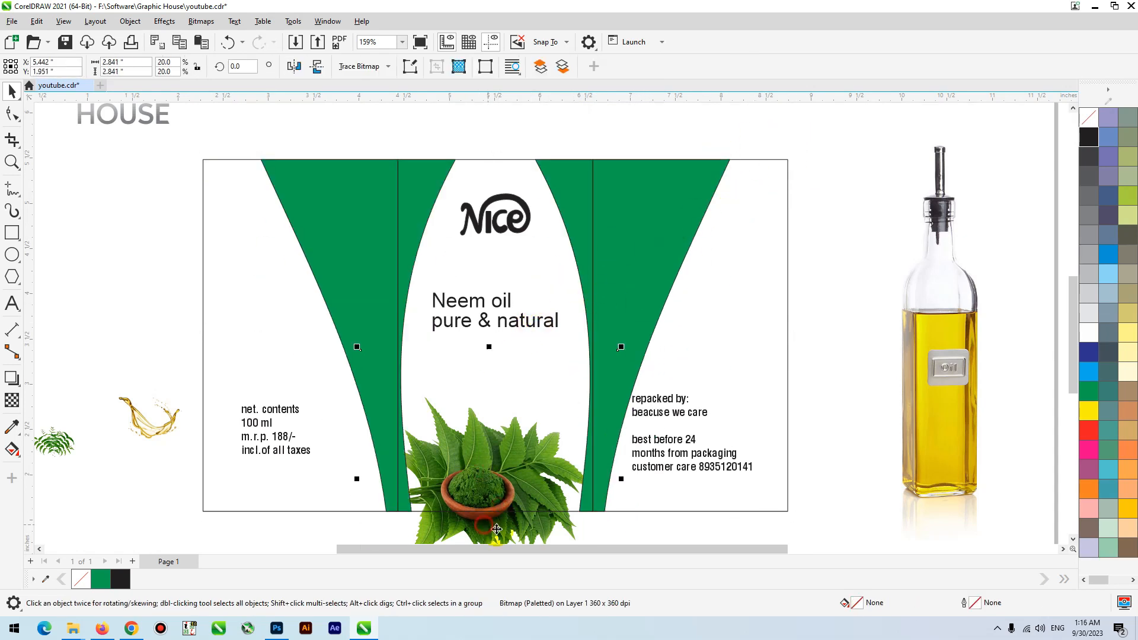
drag(498, 525, 509, 522)
key(ctrl+z)
click(517, 325)
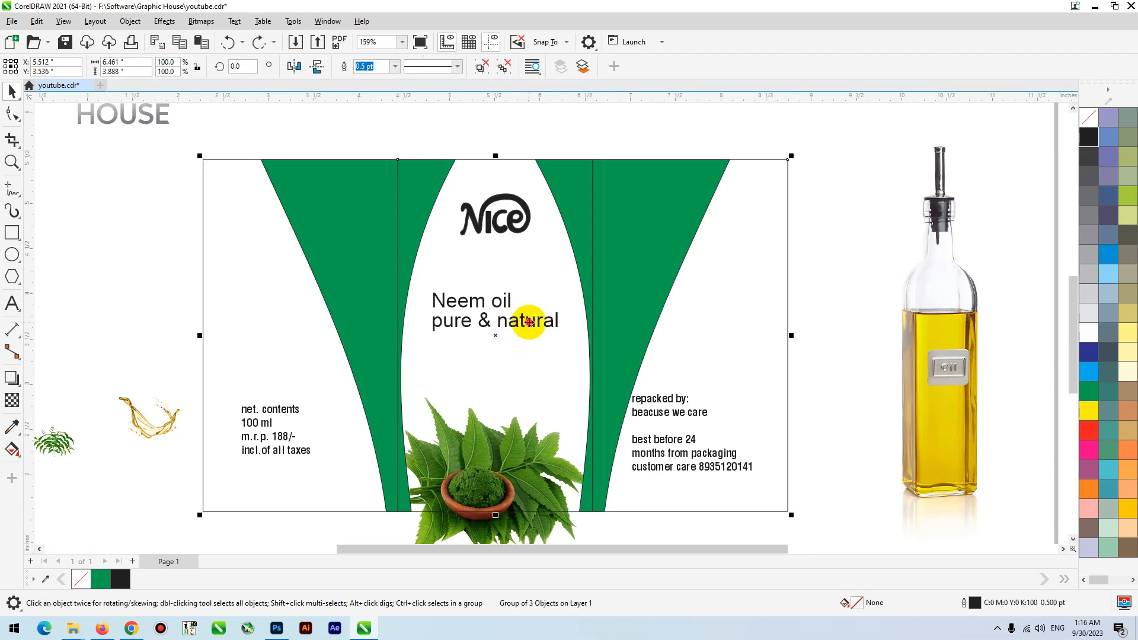
drag(533, 321, 521, 346)
key(ctrl+z)
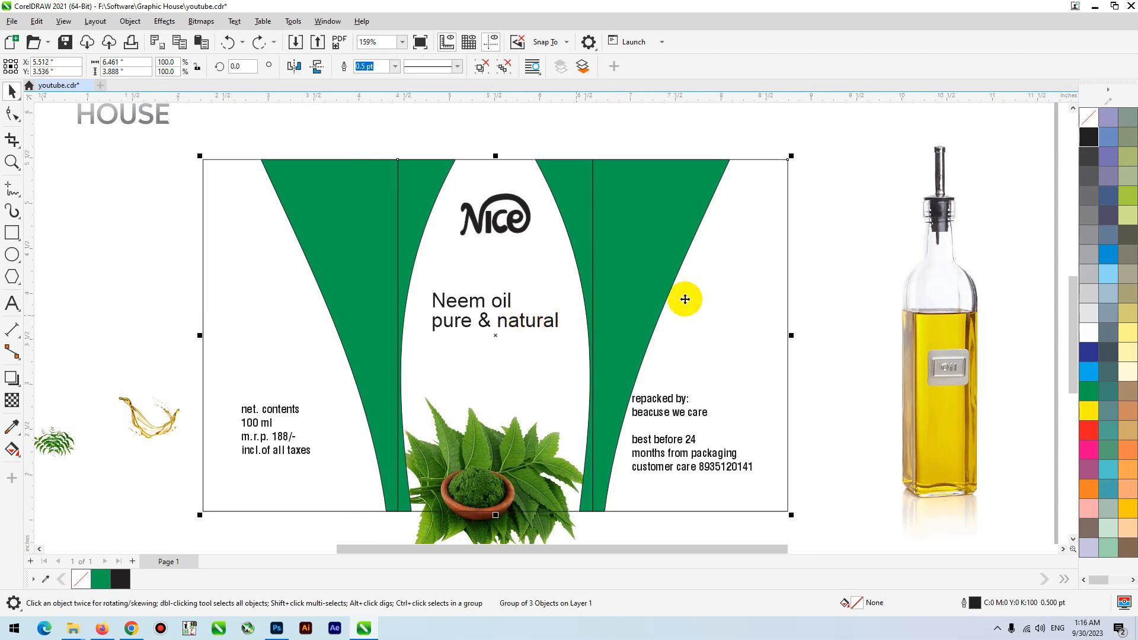
- Change the font of the "Neem oil pure & natural" text to Arpeggio
click(826, 229)
drag(842, 229, 270, 455)
click(430, 66)
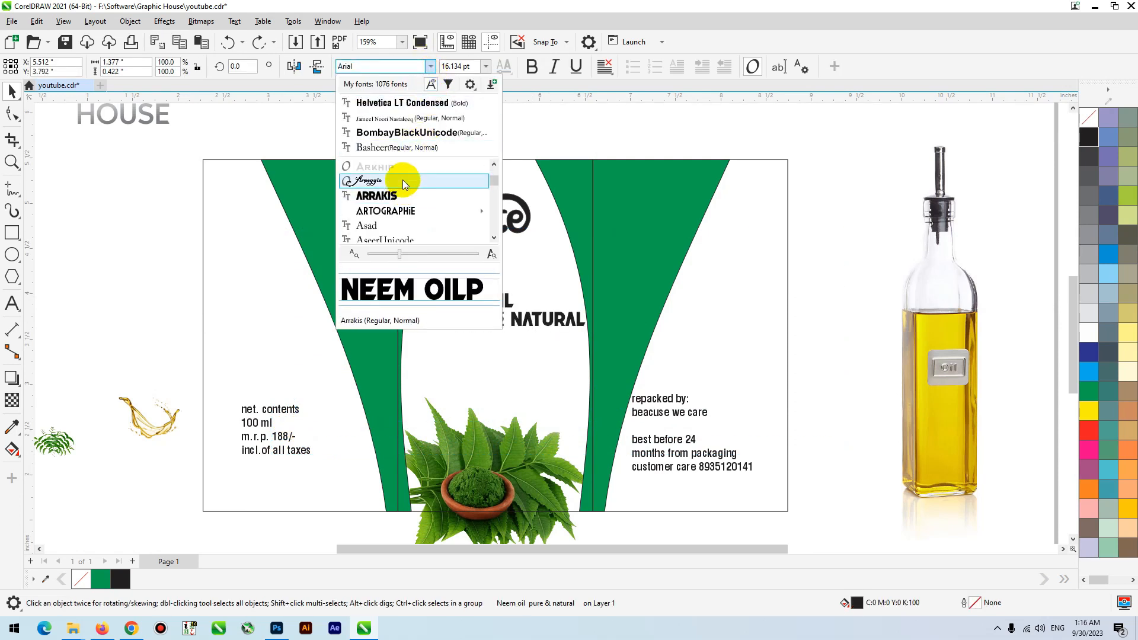
click(403, 182)
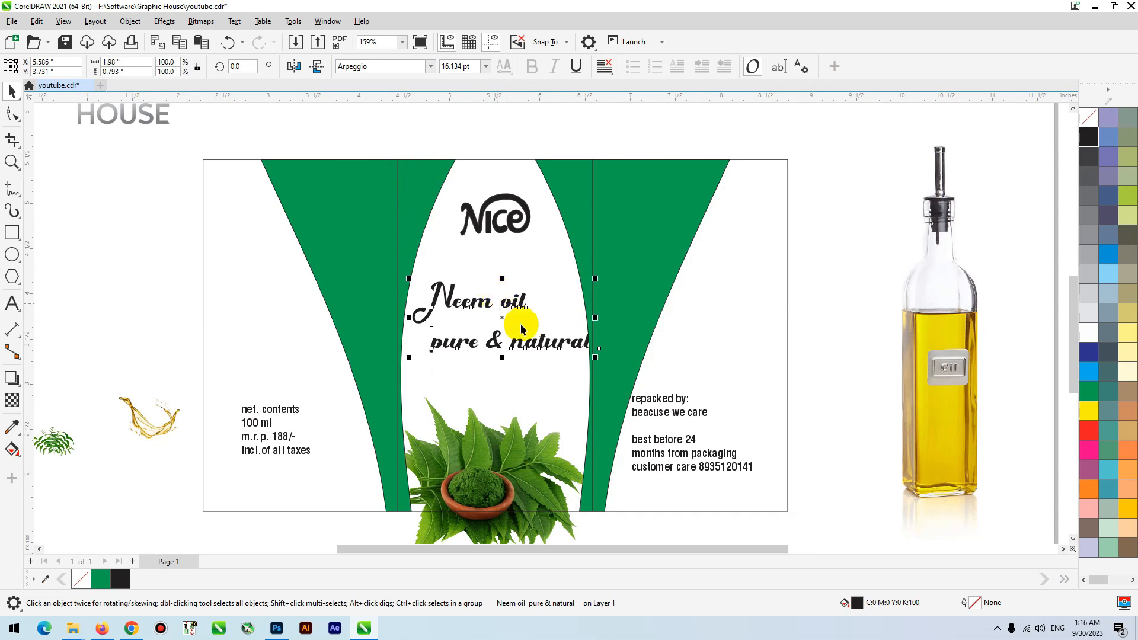
- Break the product text into two separate lines and arrange "Neem oil" just above "pure & natural" in the middle panel
click(523, 349)
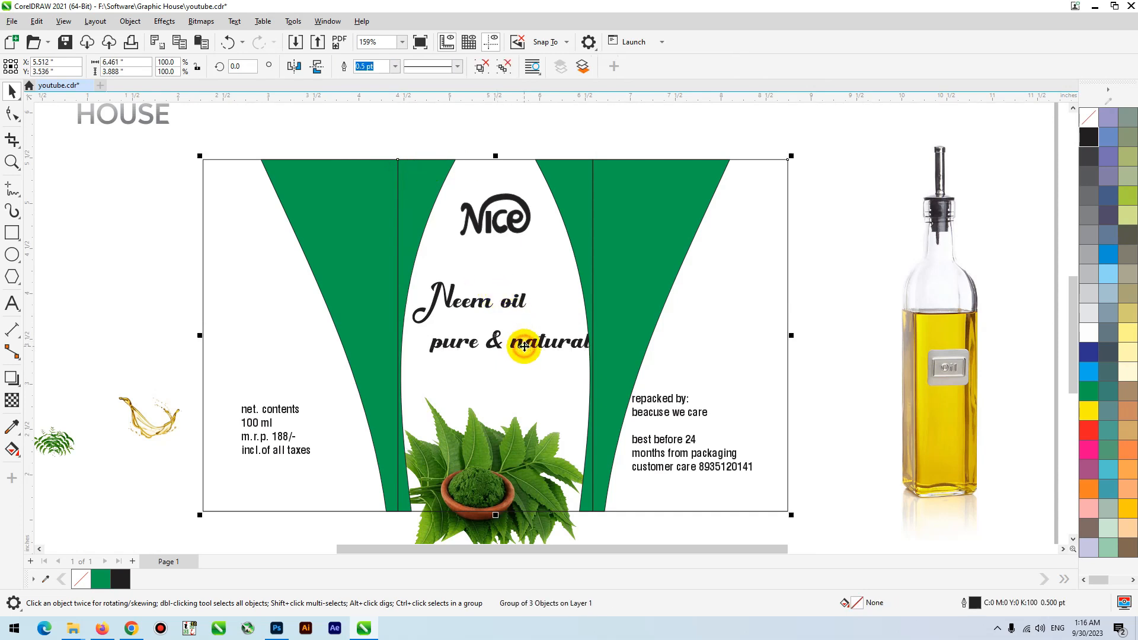
drag(360, 388, 360, 388)
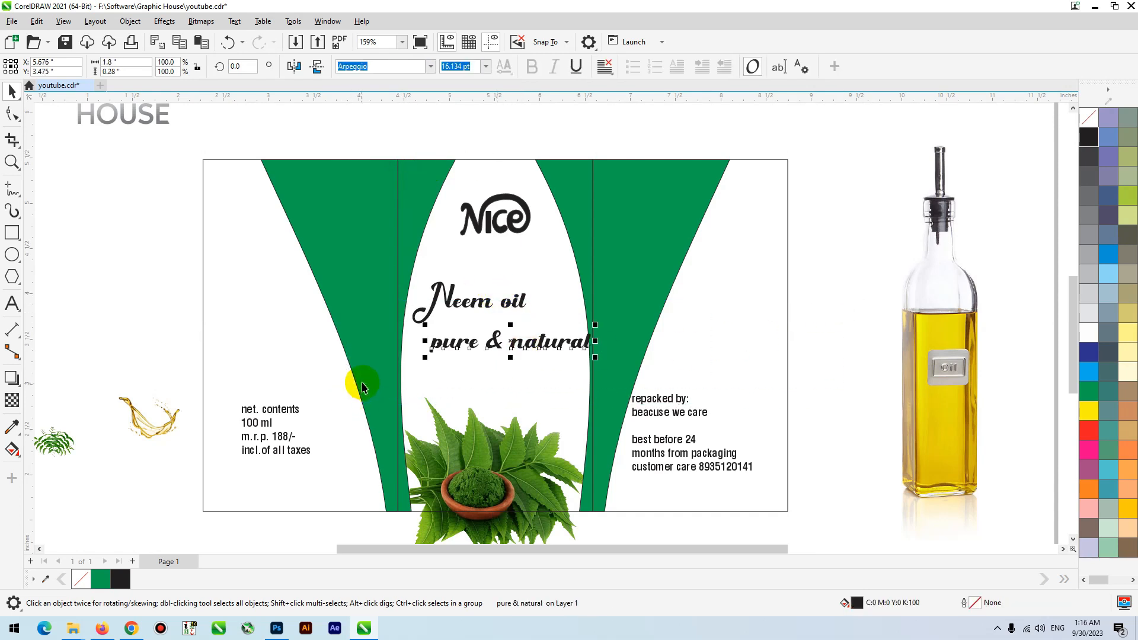
drag(514, 342, 504, 372)
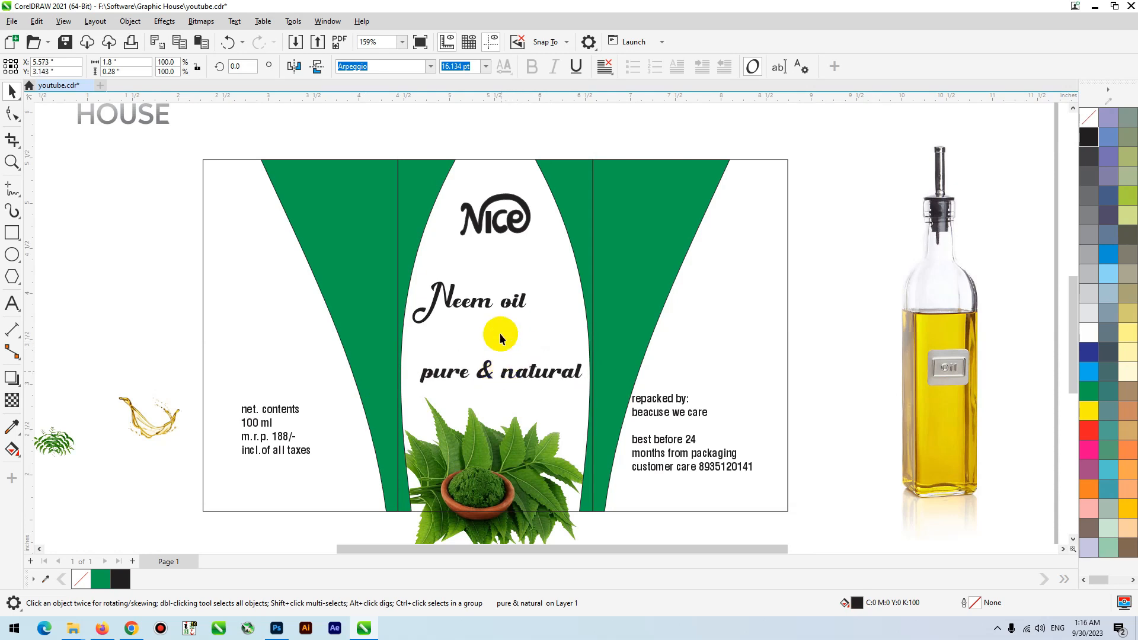
click(506, 293)
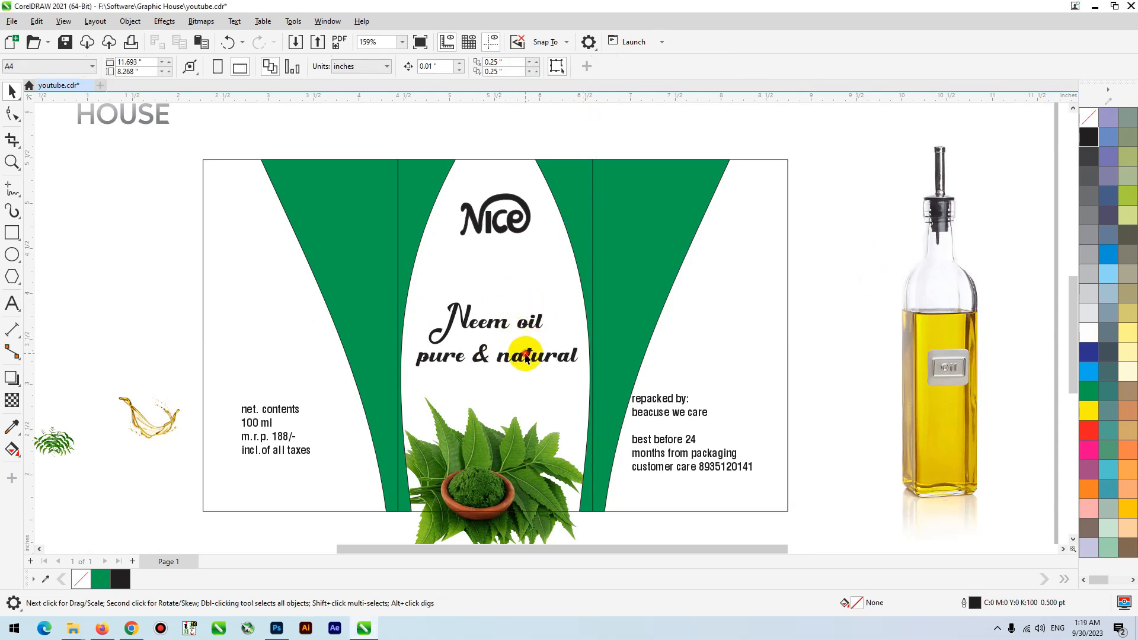
click(526, 355)
- Switch to Chrome and search Google Images for "green logo" in a new tab
click(131, 628)
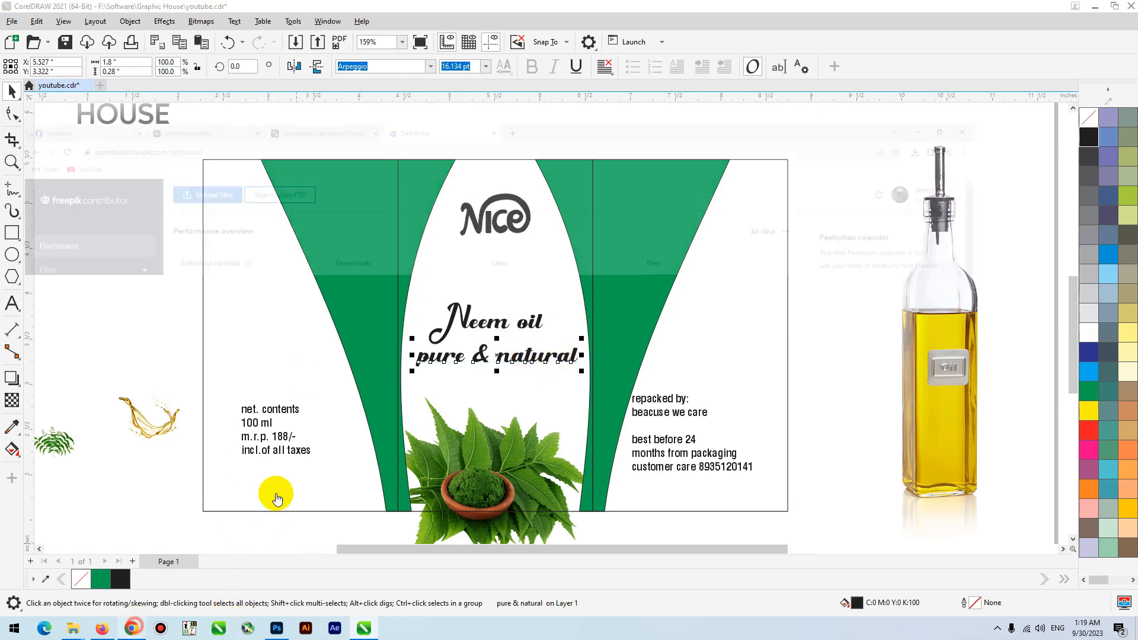
click(584, 11)
text(gree)
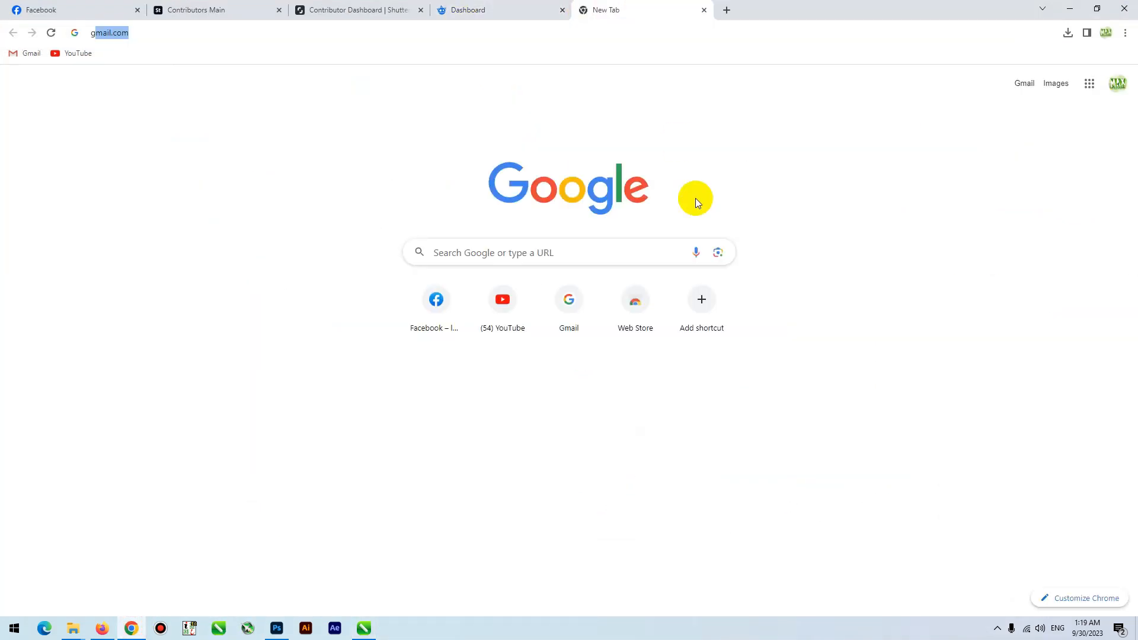
text(n wa)
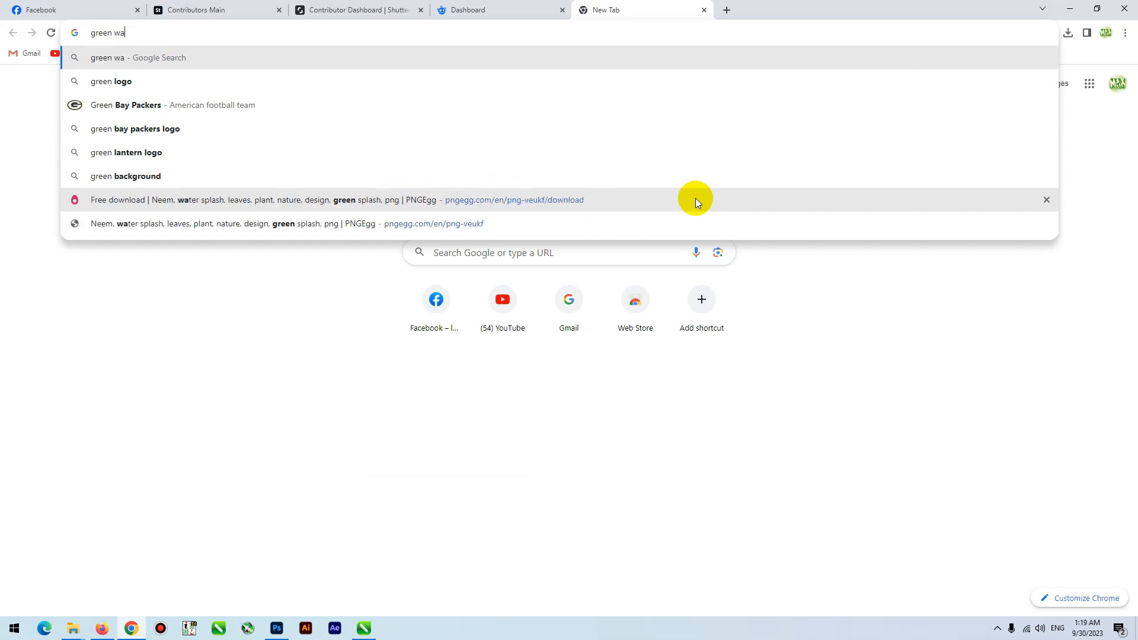
key(BackSpace)
key(BackSpace)
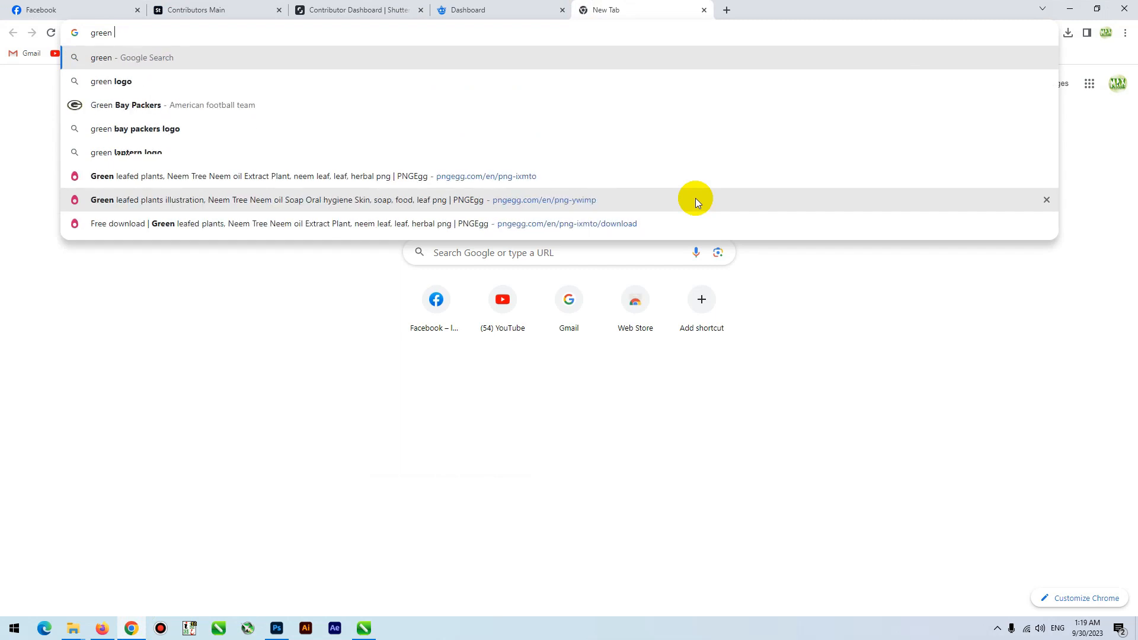
text(logo)
key(Return)
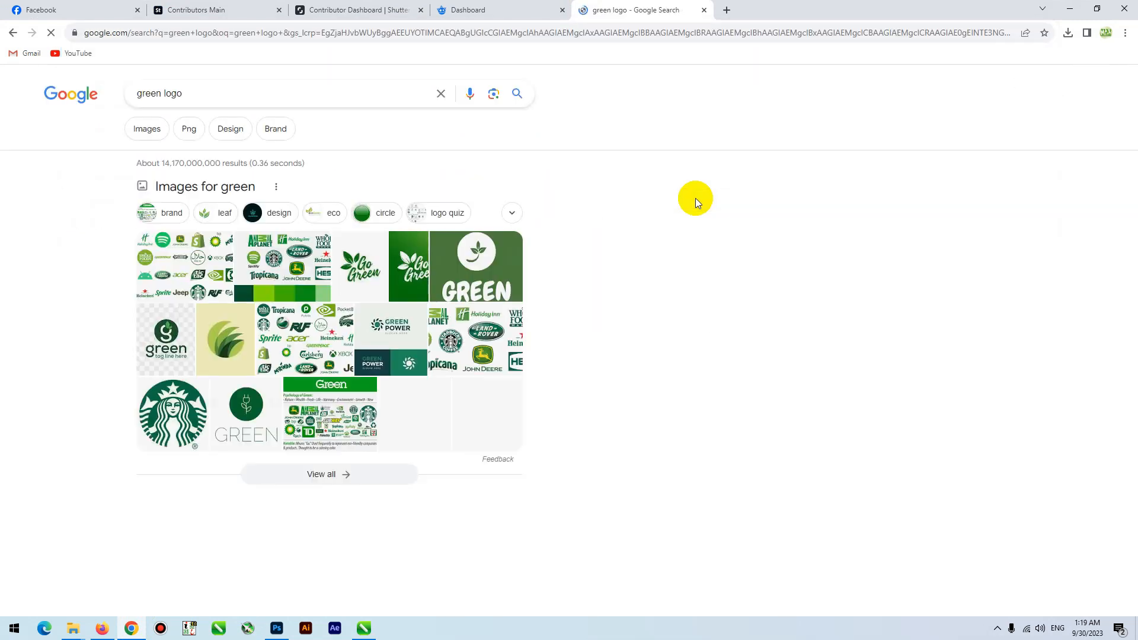
click(148, 137)
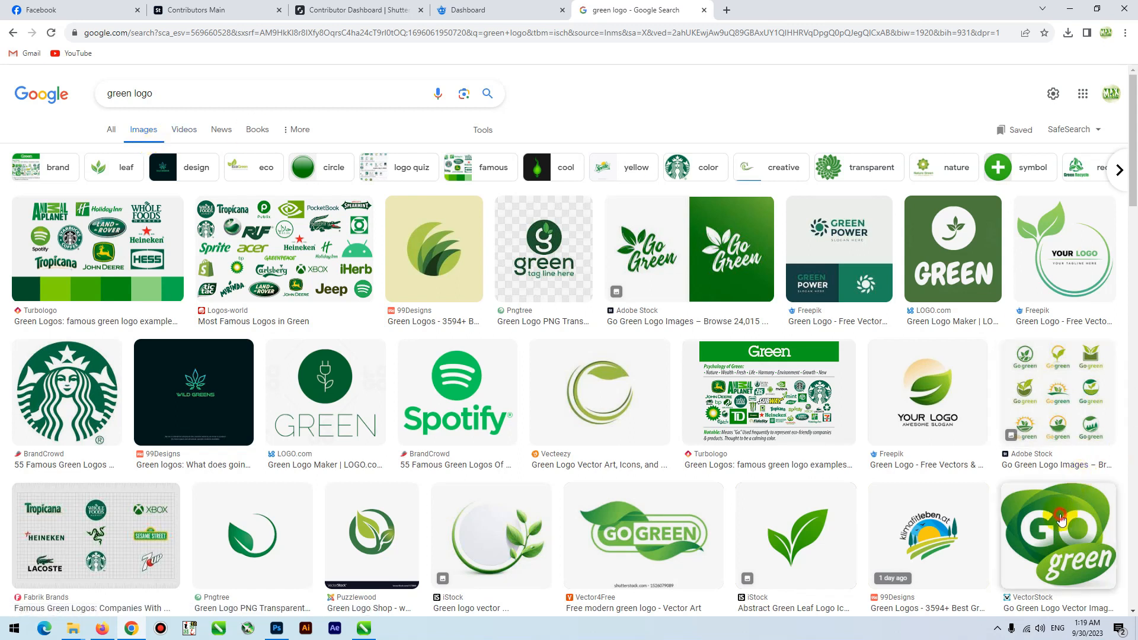
- Open the VectorStock "GO green" logo from the image results and copy the image
click(1058, 533)
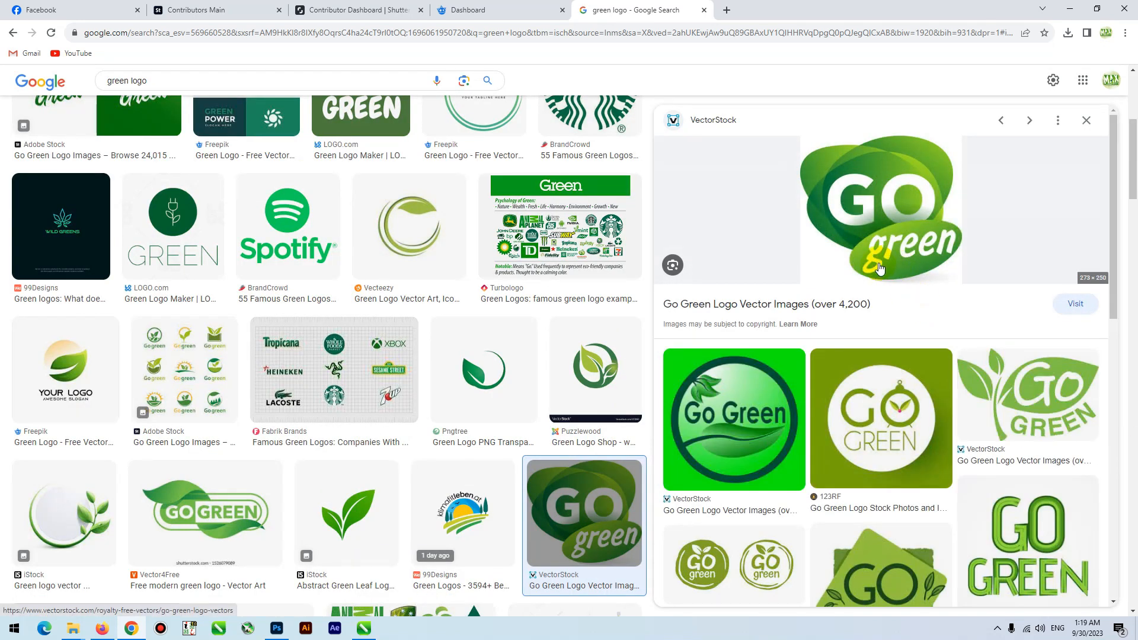
click(886, 210)
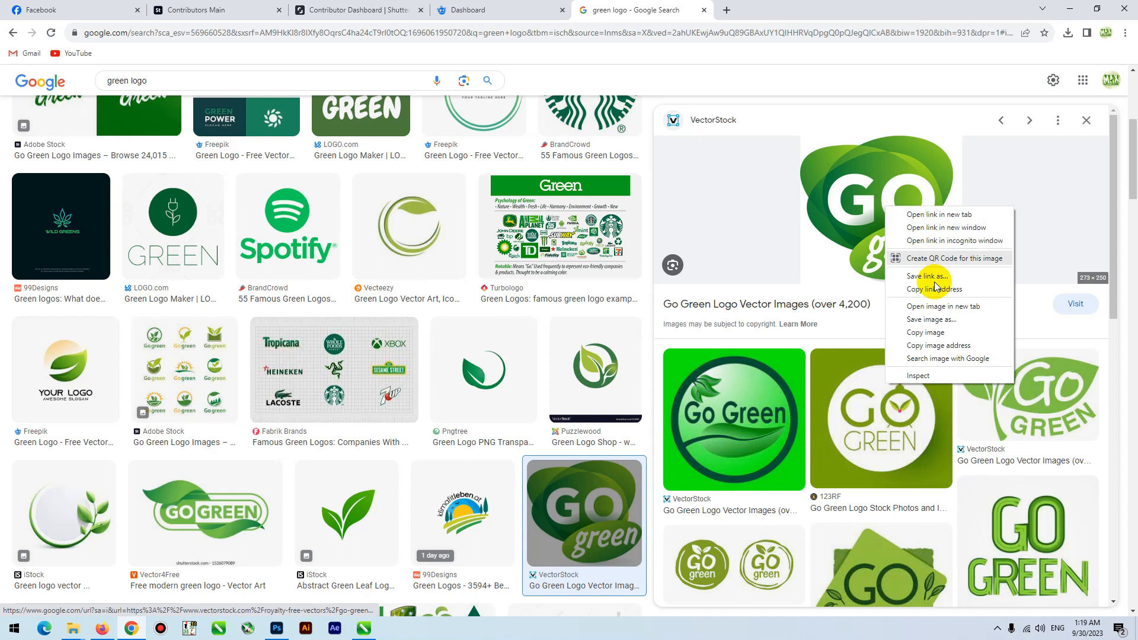
click(926, 330)
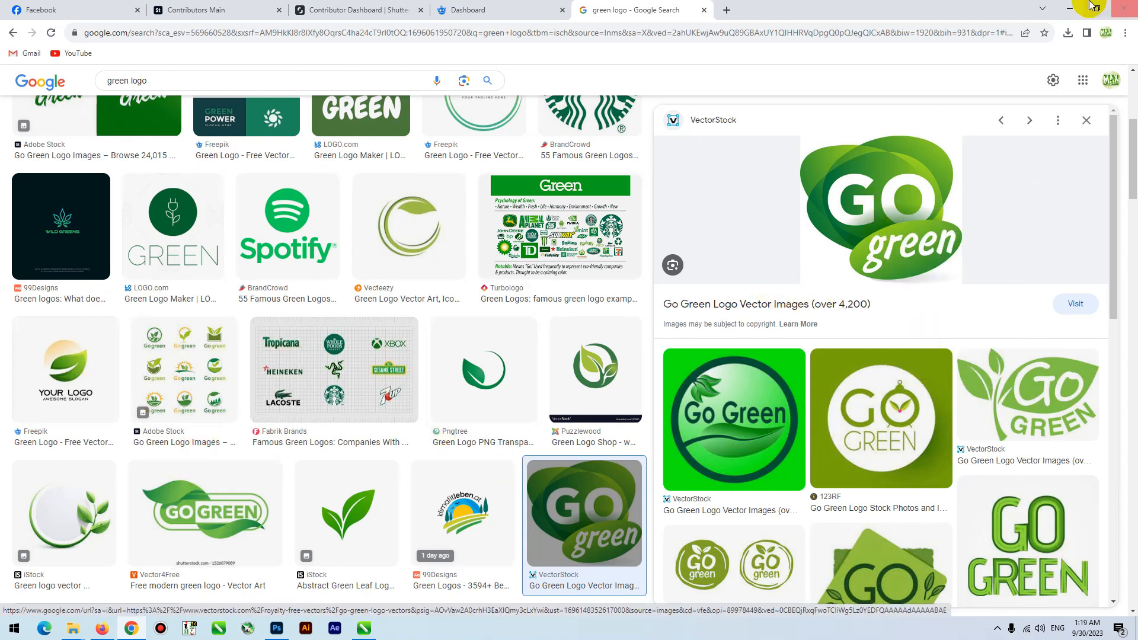
- Switch back to CorelDRAW, paste the GO green logo, shrink it to about 2.5 in wide and place it beside the oil bottle
click(1070, 9)
right_click(603, 133)
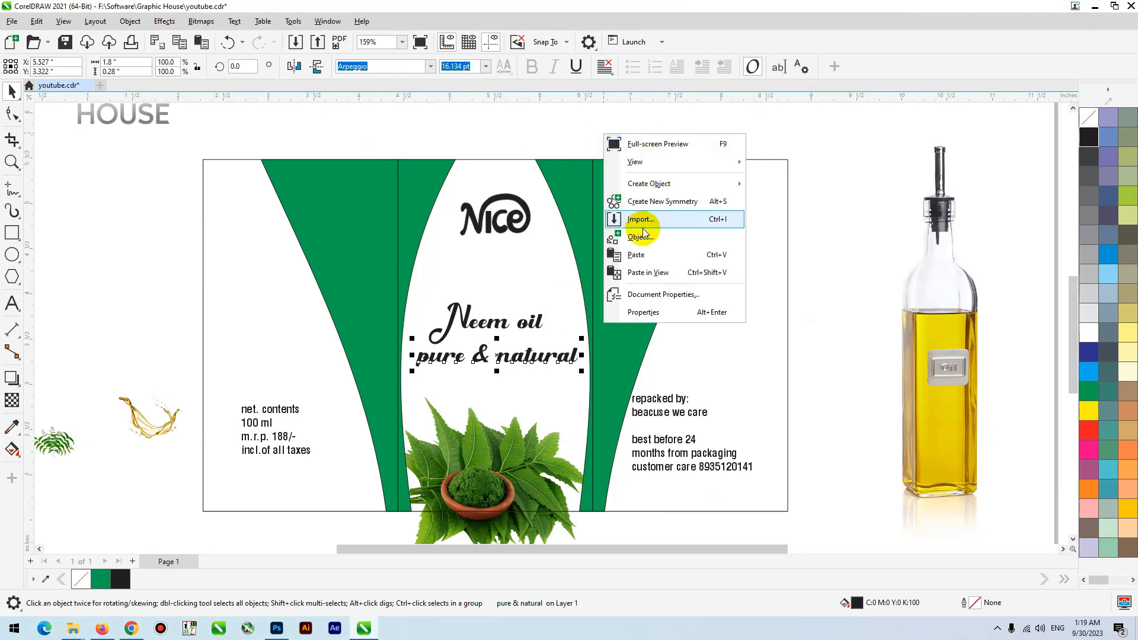
click(642, 254)
scroll(559, 290, down, 2)
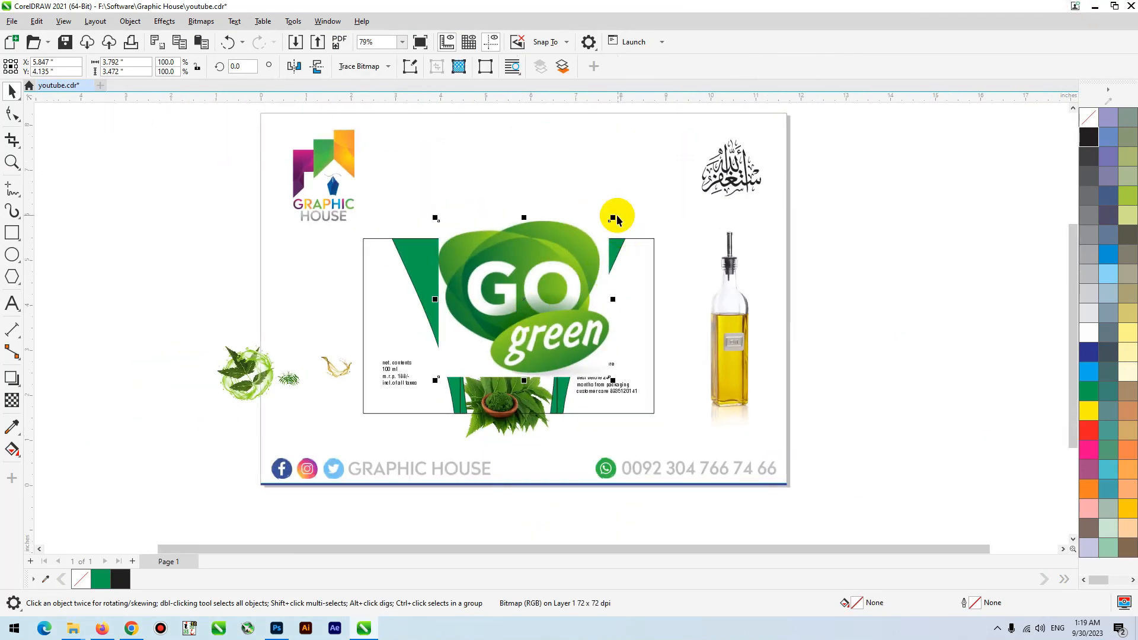
drag(615, 218, 585, 243)
drag(556, 302, 810, 263)
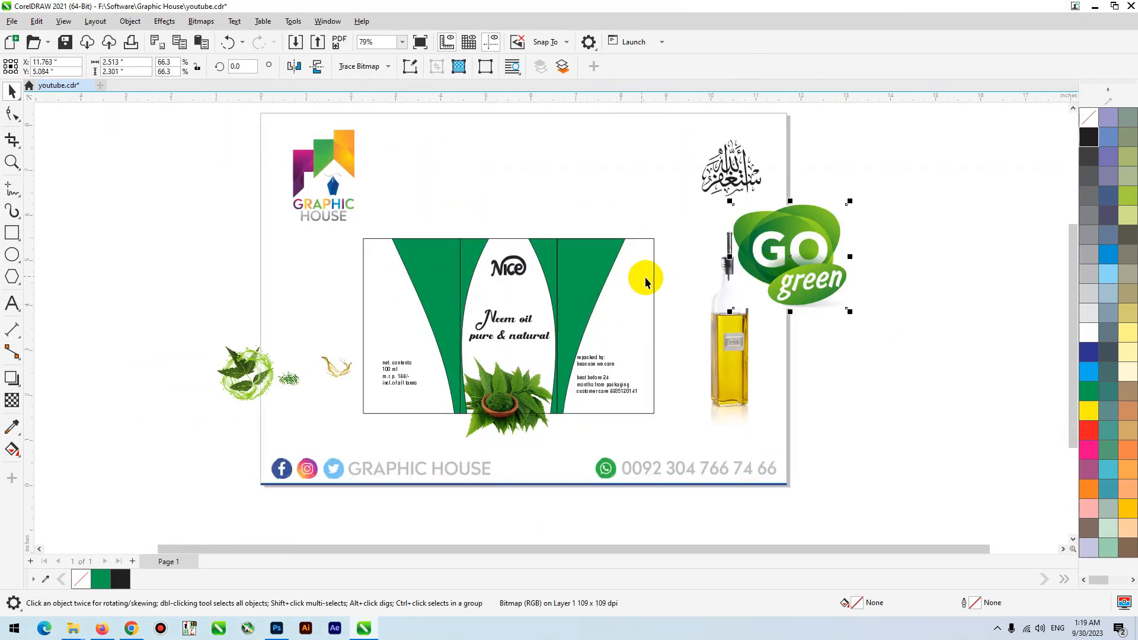
click(648, 280)
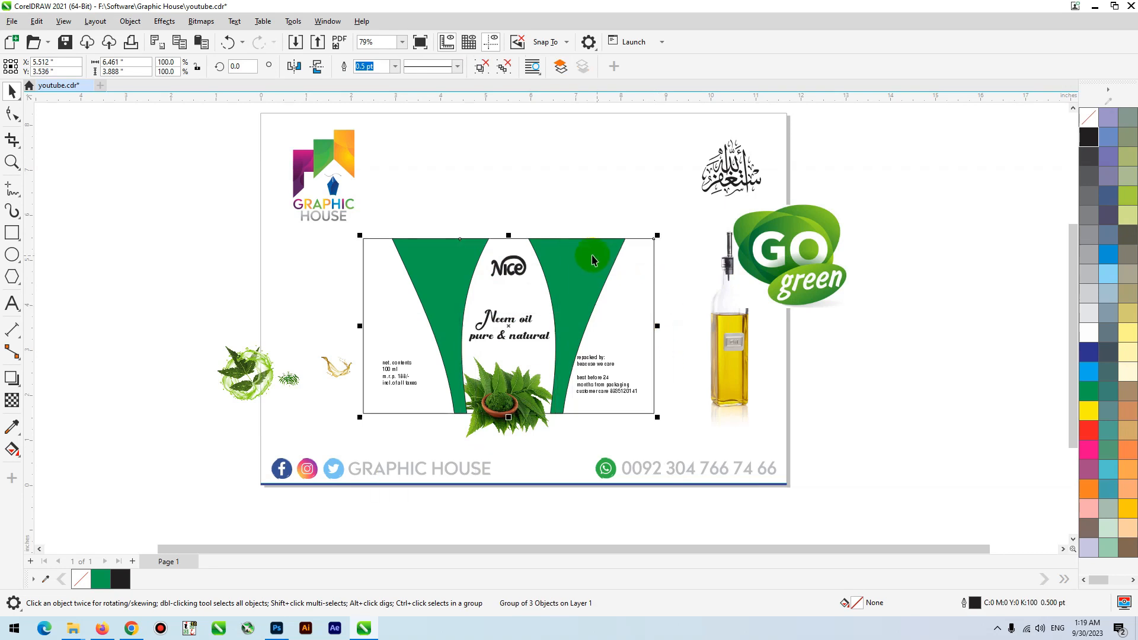
drag(588, 254, 606, 280)
key(ctrl+z)
- Fill the right green band with the dark green #268A30 sampled from the GO green logo
click(483, 67)
click(519, 164)
key(F2)
drag(452, 168, 859, 447)
click(450, 290)
click(12, 426)
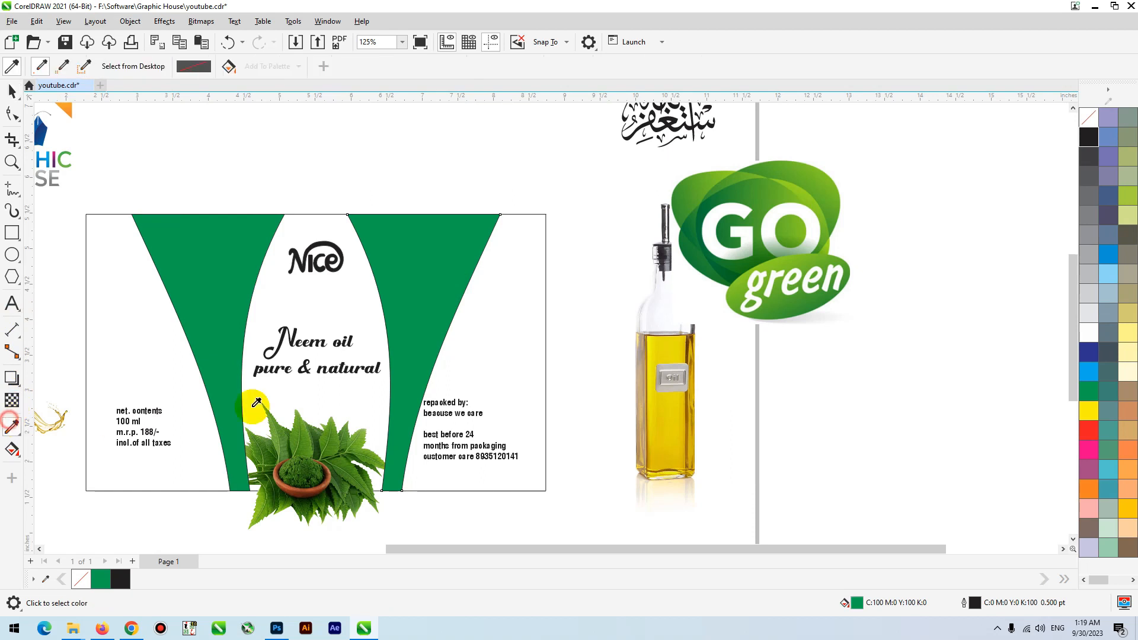
click(727, 200)
click(404, 273)
key(space)
- Apply a diagonal fountain fill to the right band, ending in a light green sampled from the GO green logo
key(g)
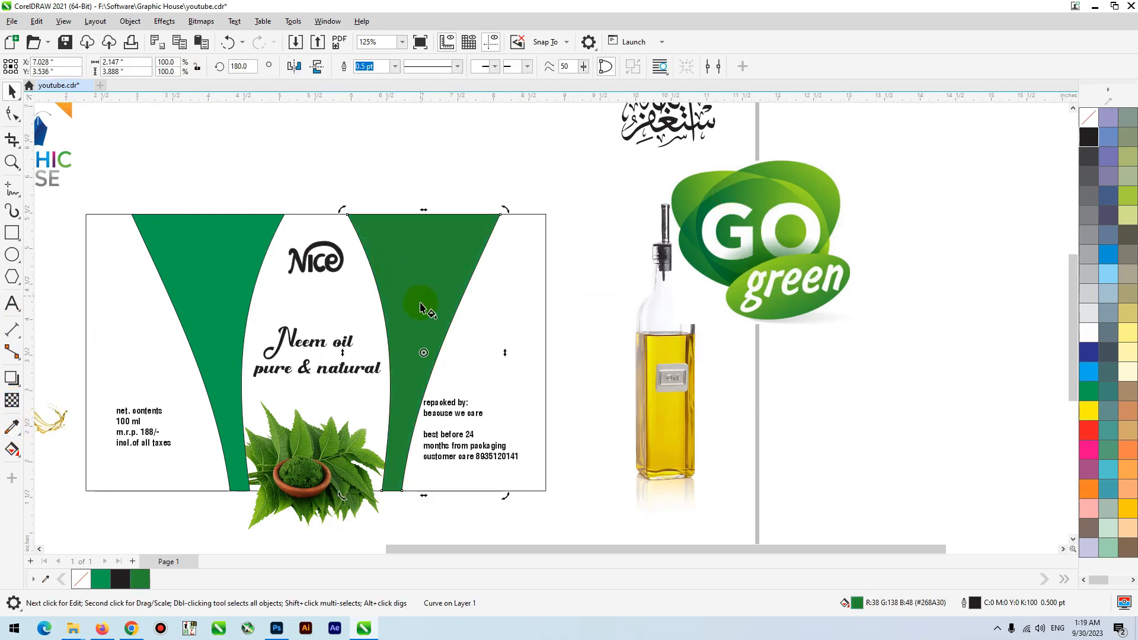
drag(380, 343, 490, 293)
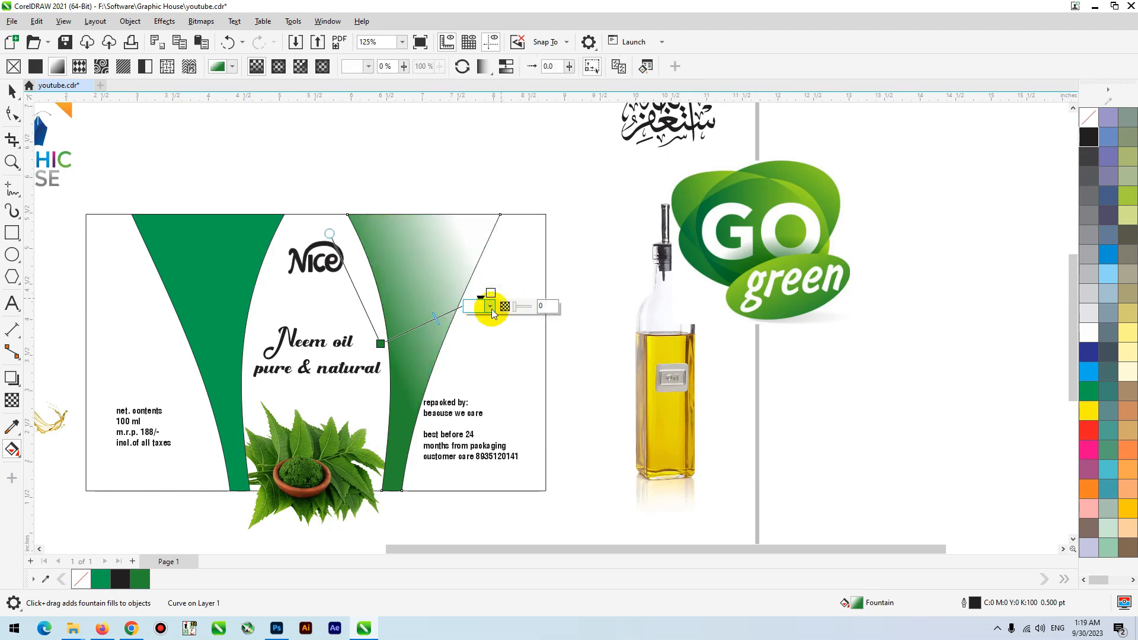
click(491, 307)
click(578, 481)
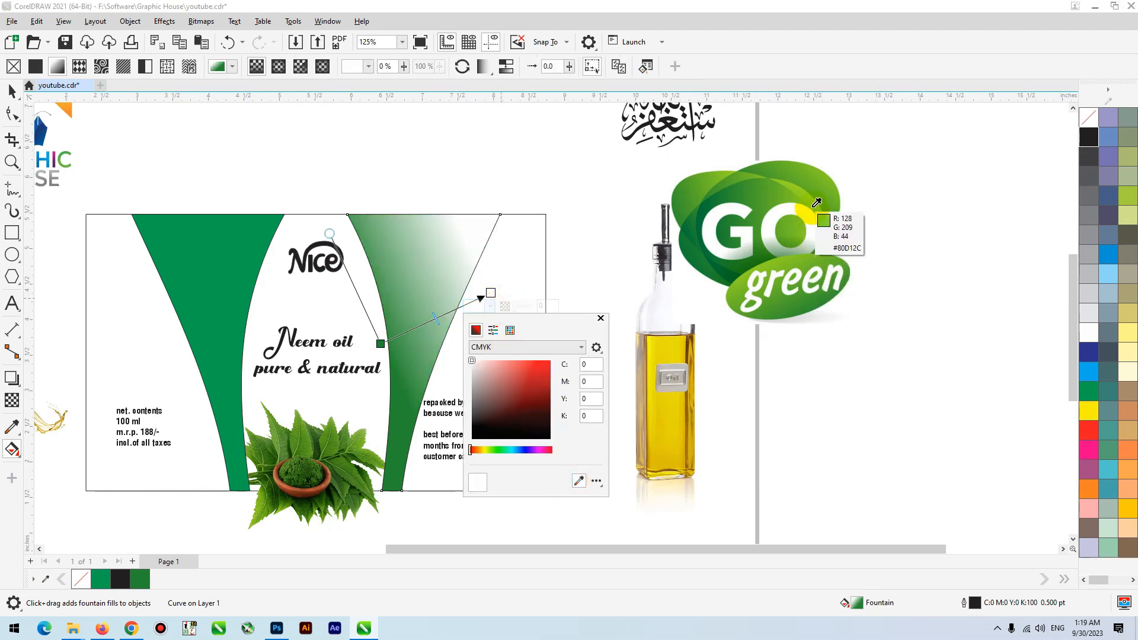
click(800, 205)
click(382, 339)
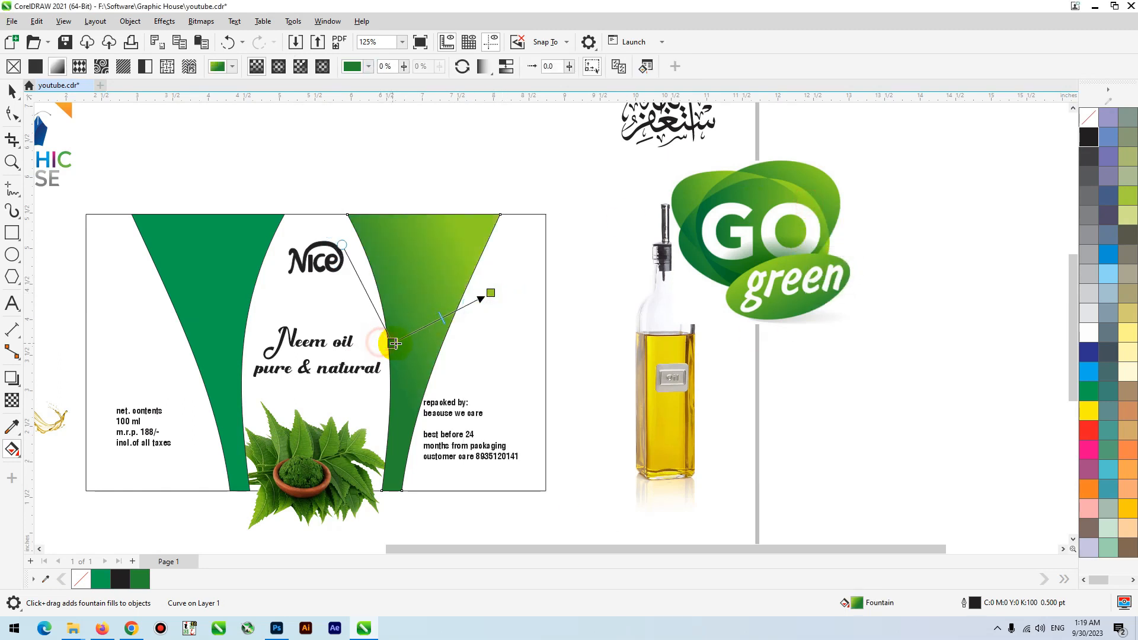
- Remove the outline from the right gradient band
key(space)
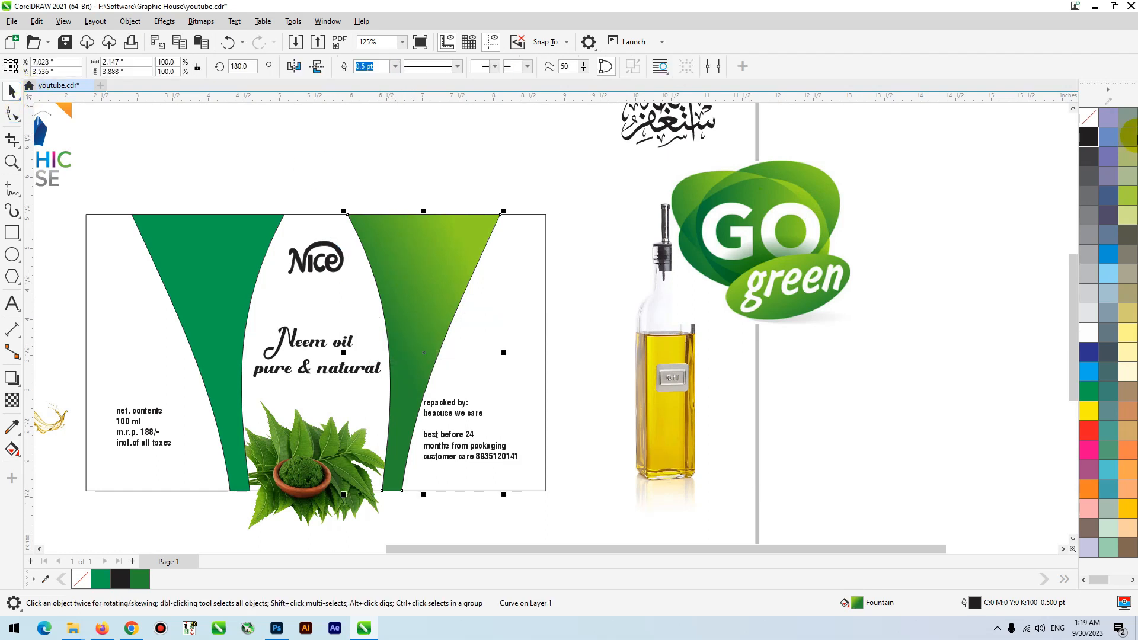
right_click(1104, 118)
right_click(1092, 121)
click(482, 141)
- Move the "repacked by" text block away from the right band, across the label's right edge
key(F2)
drag(635, 179, 289, 534)
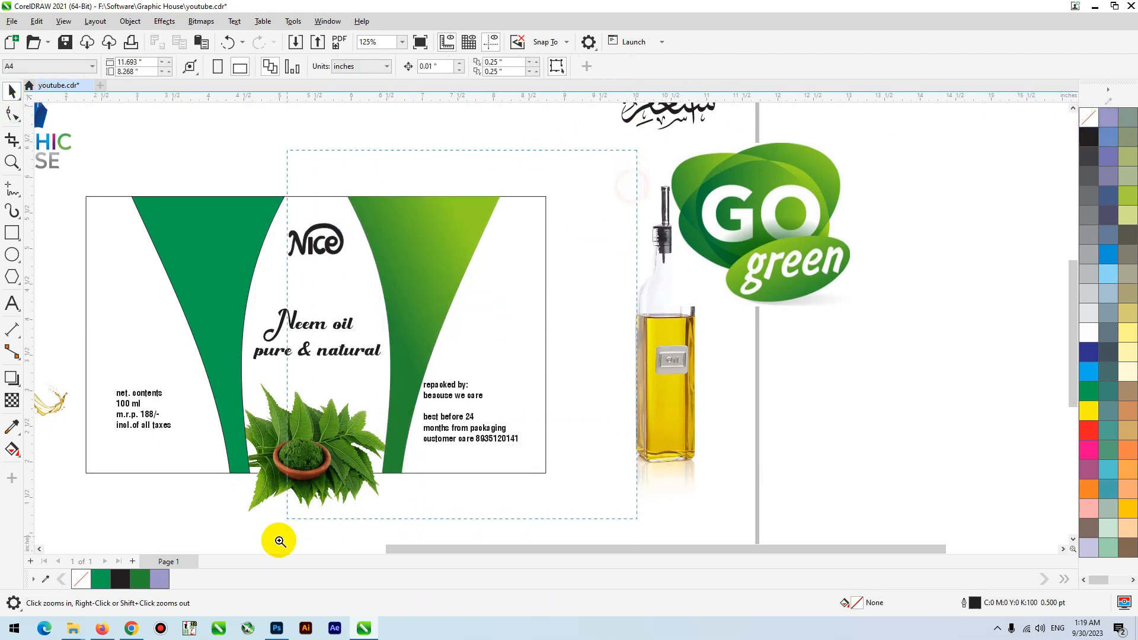
click(541, 389)
drag(550, 432, 647, 455)
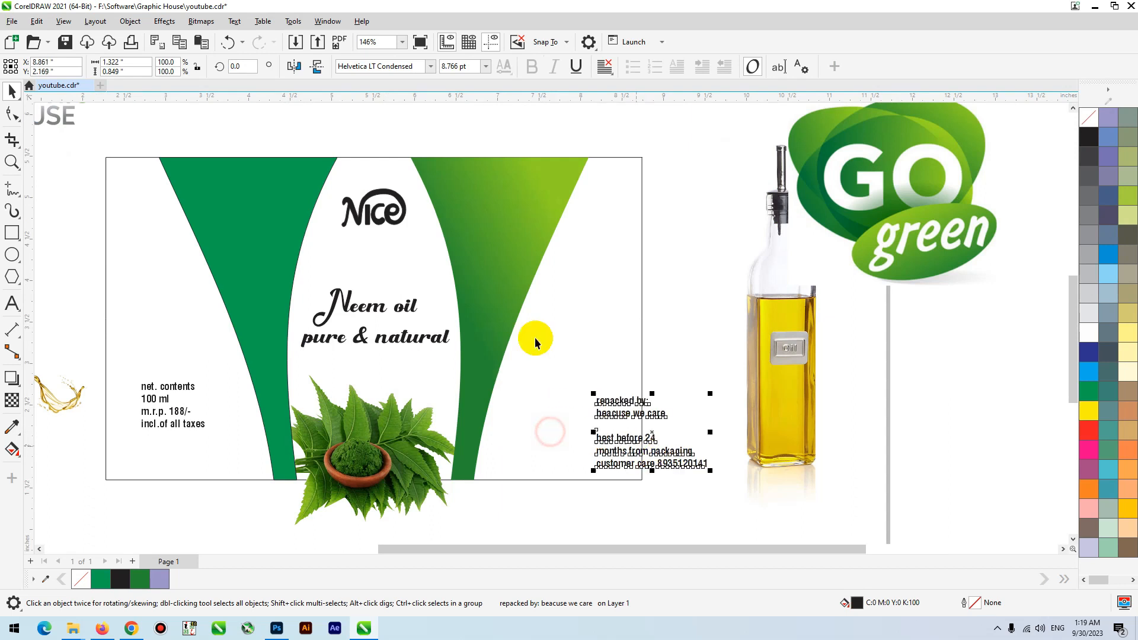
- Duplicate the right gradient band about 0.4 in to the right behind the original and reverse the copy's gradient direction
click(506, 213)
click(507, 213)
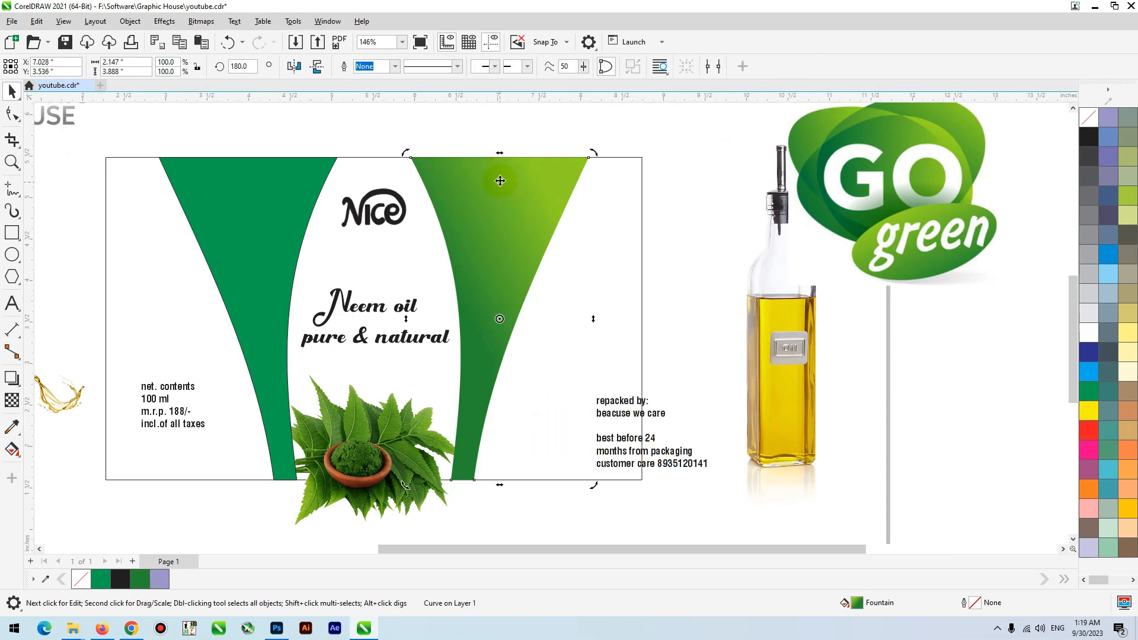
drag(500, 155, 534, 149)
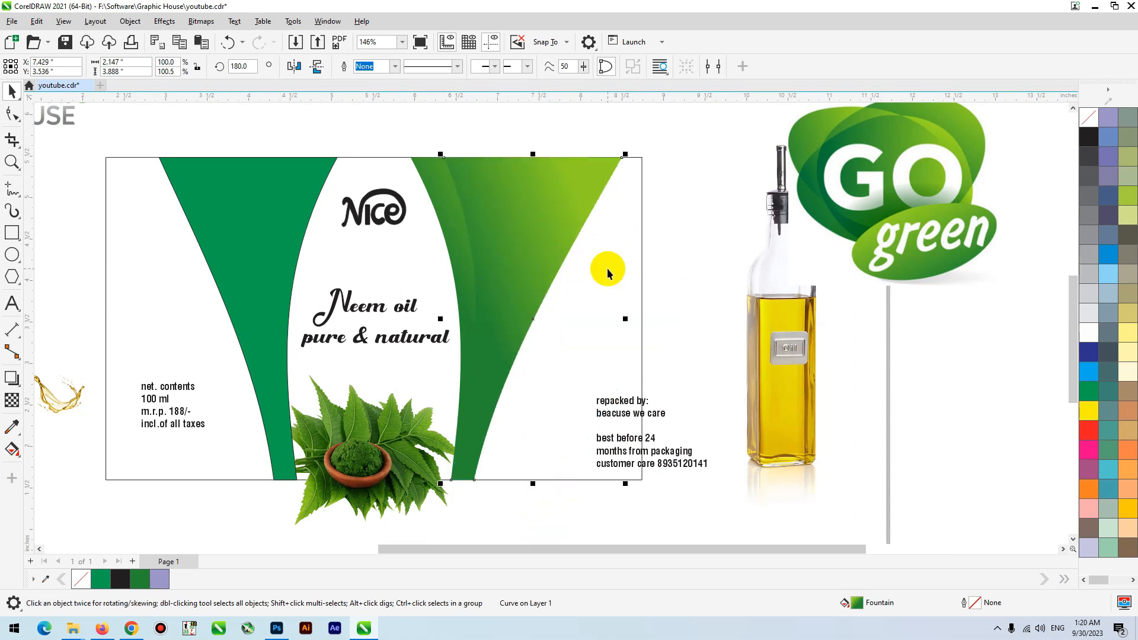
key(g)
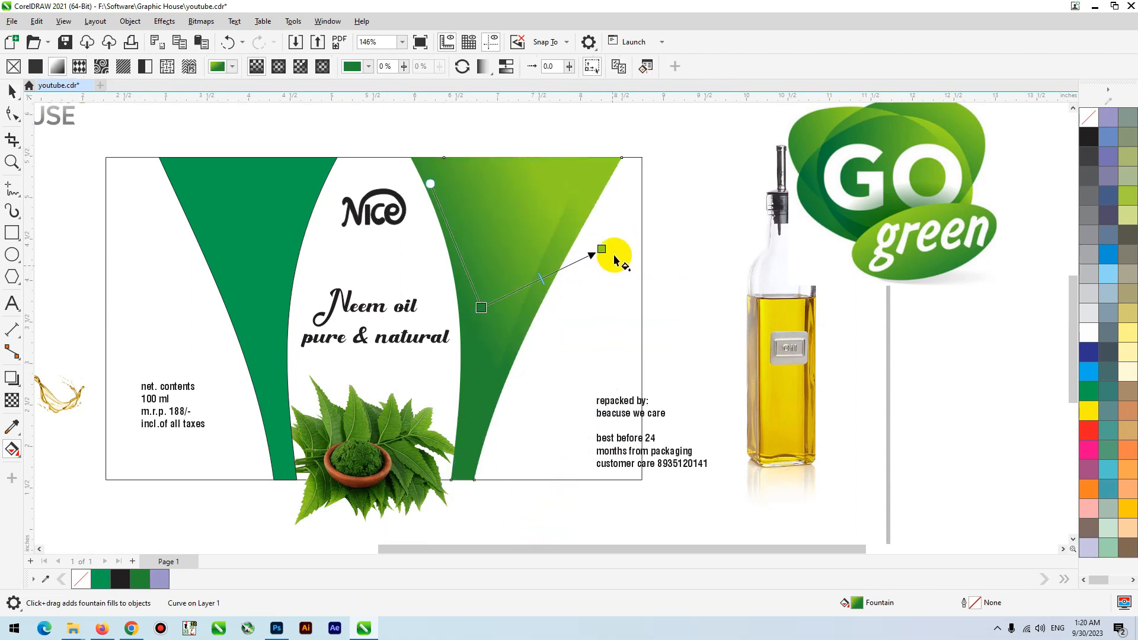
drag(645, 177, 487, 301)
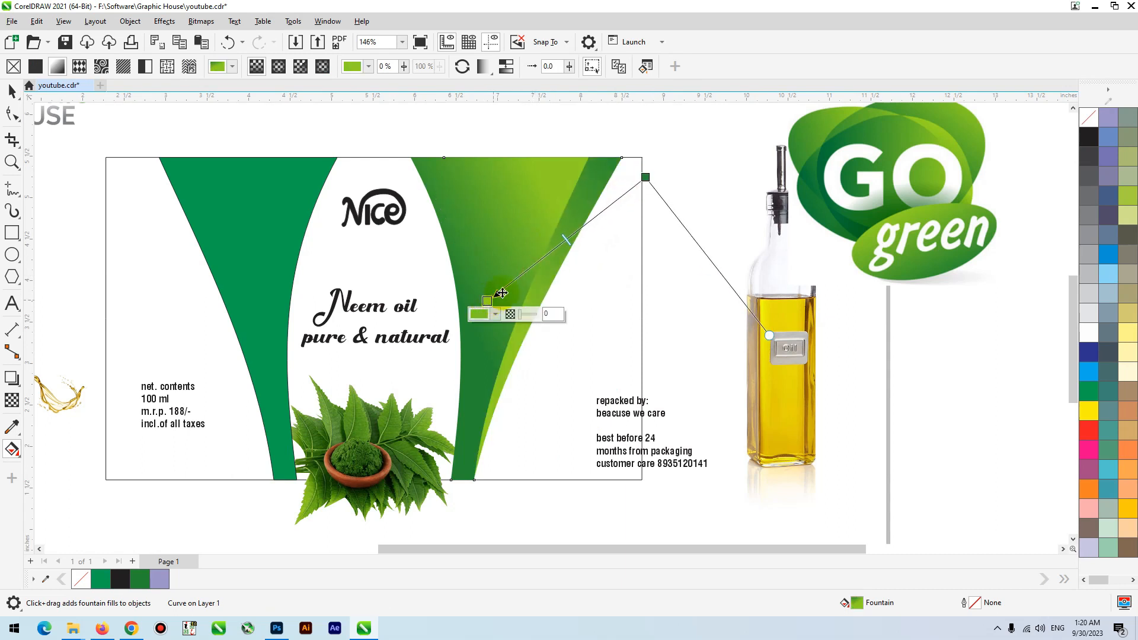
key(space)
drag(555, 270, 598, 315)
key(ctrl+z)
drag(493, 237, 609, 194)
key(ctrl+z)
drag(550, 236, 558, 246)
click(564, 251)
- Delete the plain green band on the left side of the label
click(306, 237)
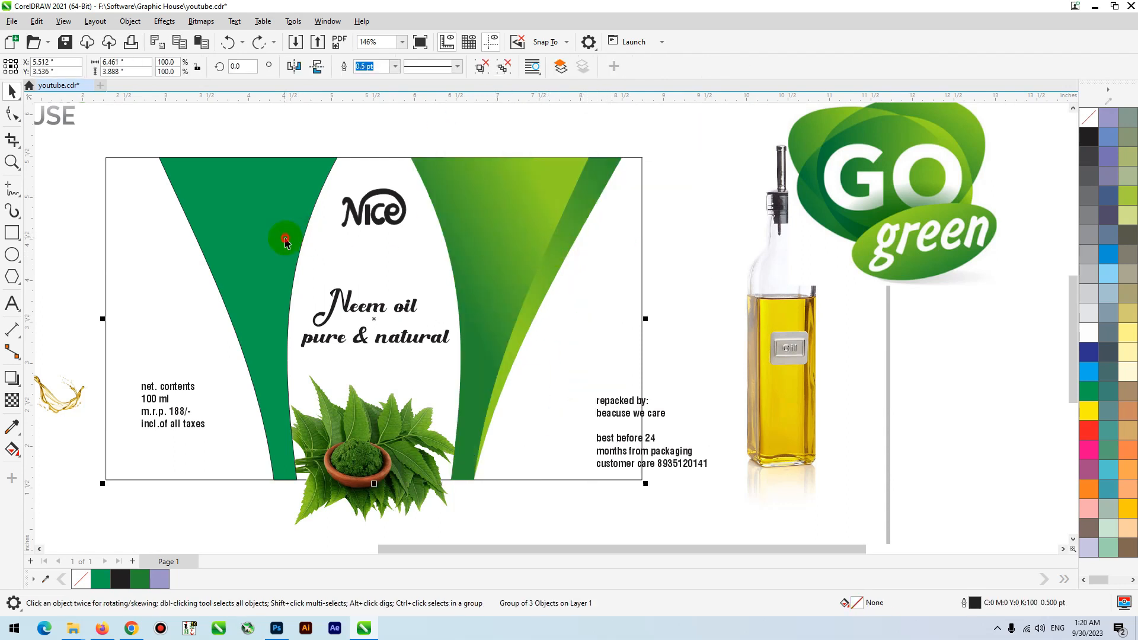
click(286, 238)
drag(257, 247, 221, 297)
key(ctrl+z)
key(Delete)
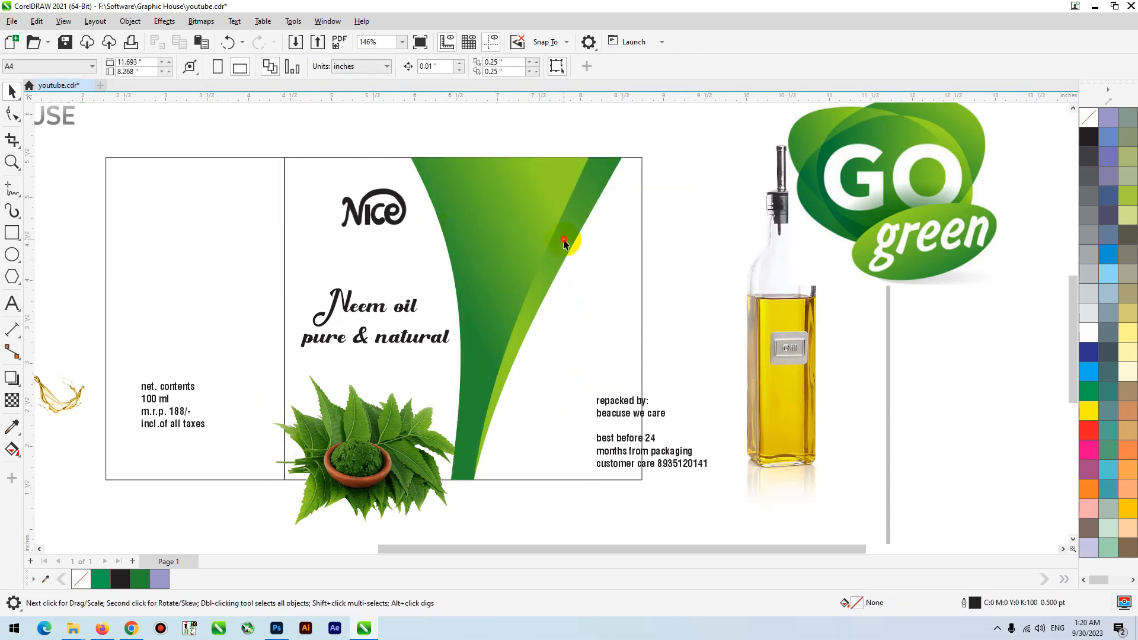
- Group the two right gradient bands and mirror a copy of them onto the left side of the label
click(566, 243)
shift+click(505, 224)
key(ctrl+g)
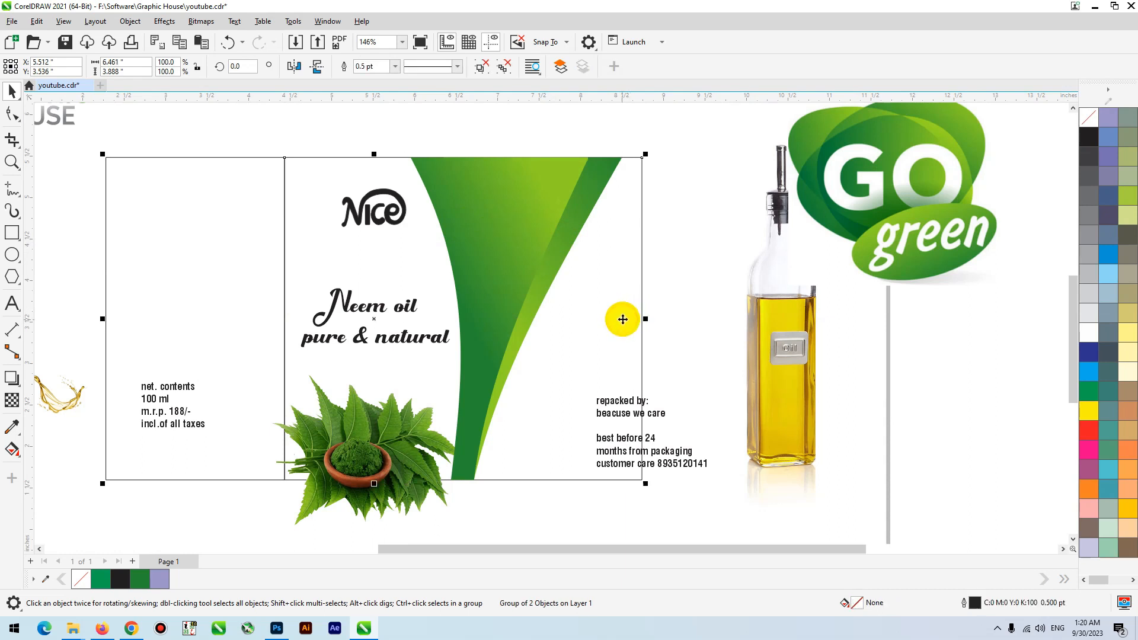
click(557, 249)
drag(626, 320, 248, 288)
shift+click(539, 216)
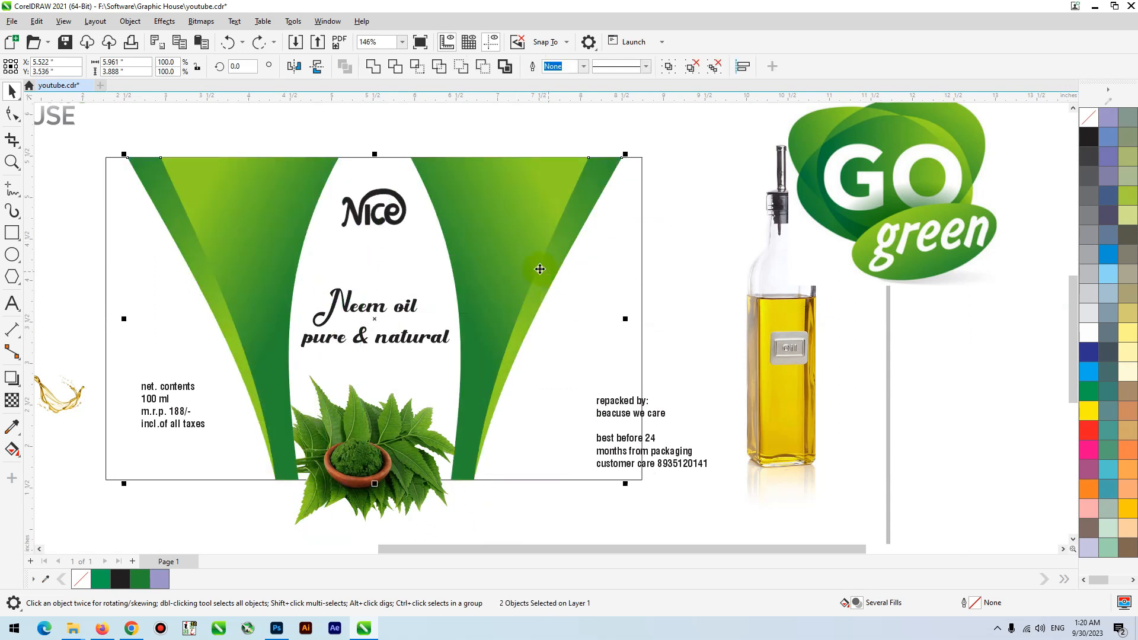
- Recolor the Nice logo dark blue and shrink it slightly
click(505, 141)
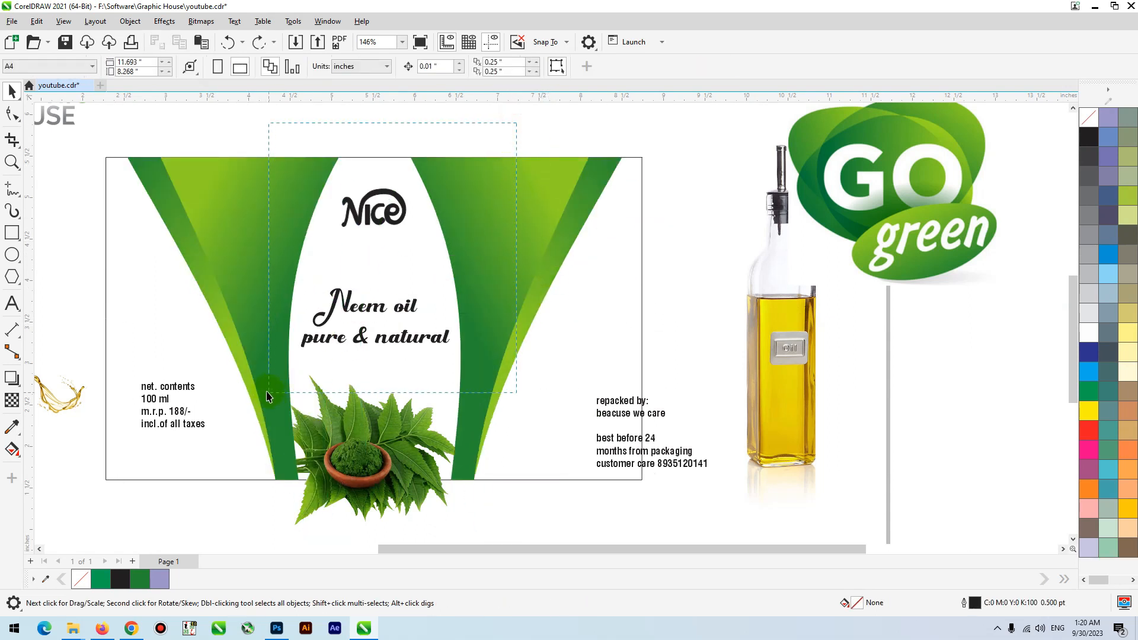
drag(267, 395, 267, 396)
click(419, 126)
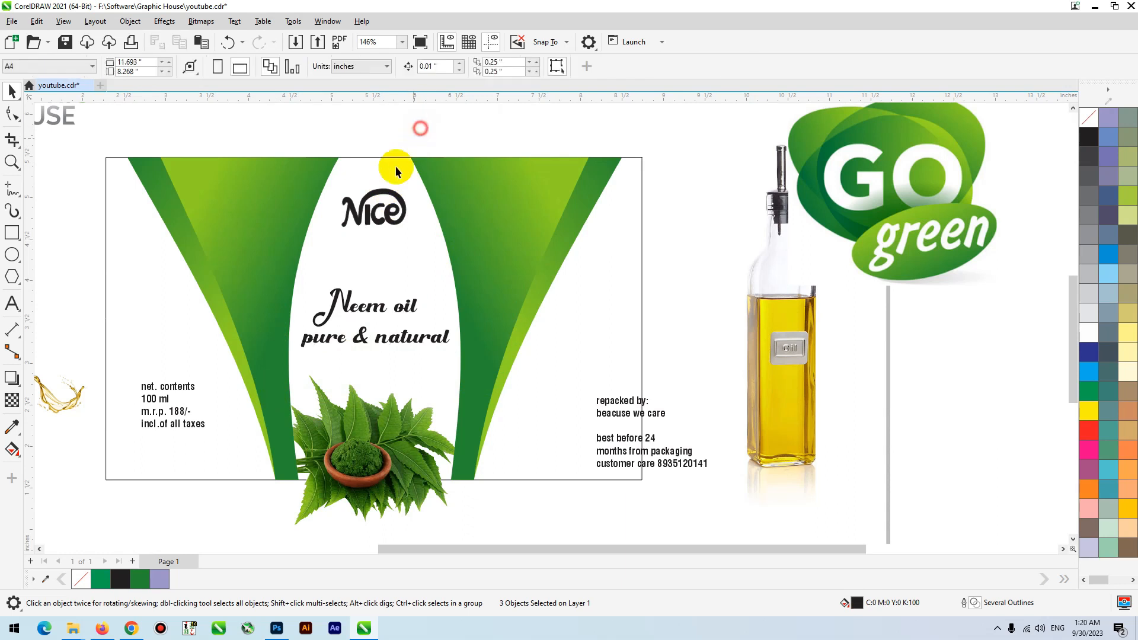
click(375, 209)
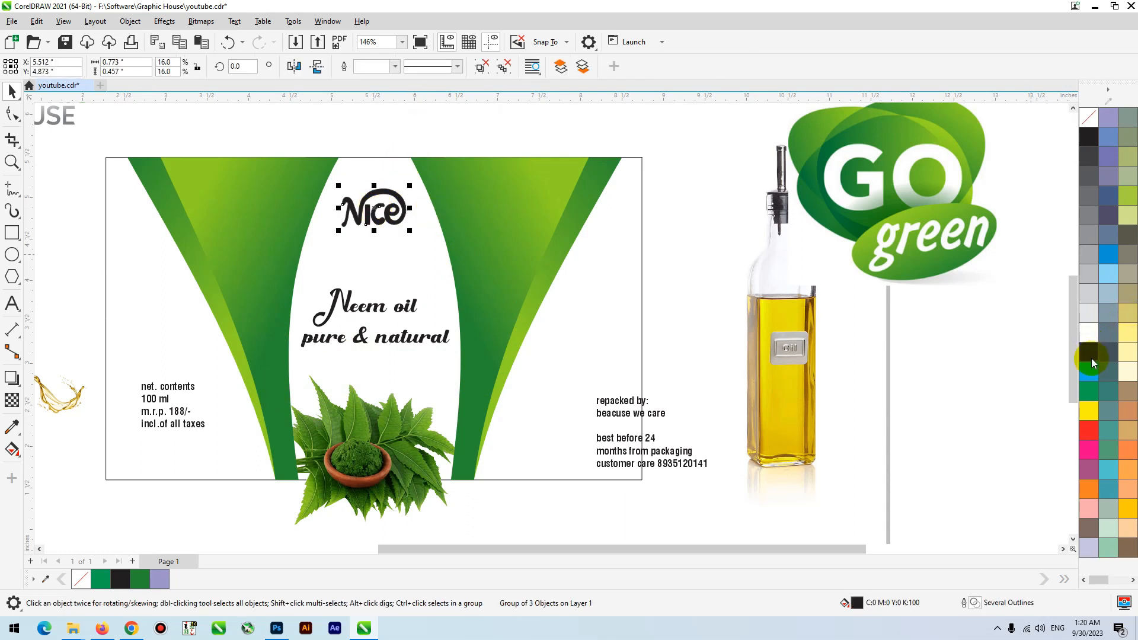
click(1089, 351)
drag(413, 186, 407, 188)
shift+click(392, 179)
click(424, 118)
- Copy the outline pen, outline color and fill properties of the right gradient band onto the "Neem oil" text
click(369, 317)
click(367, 310)
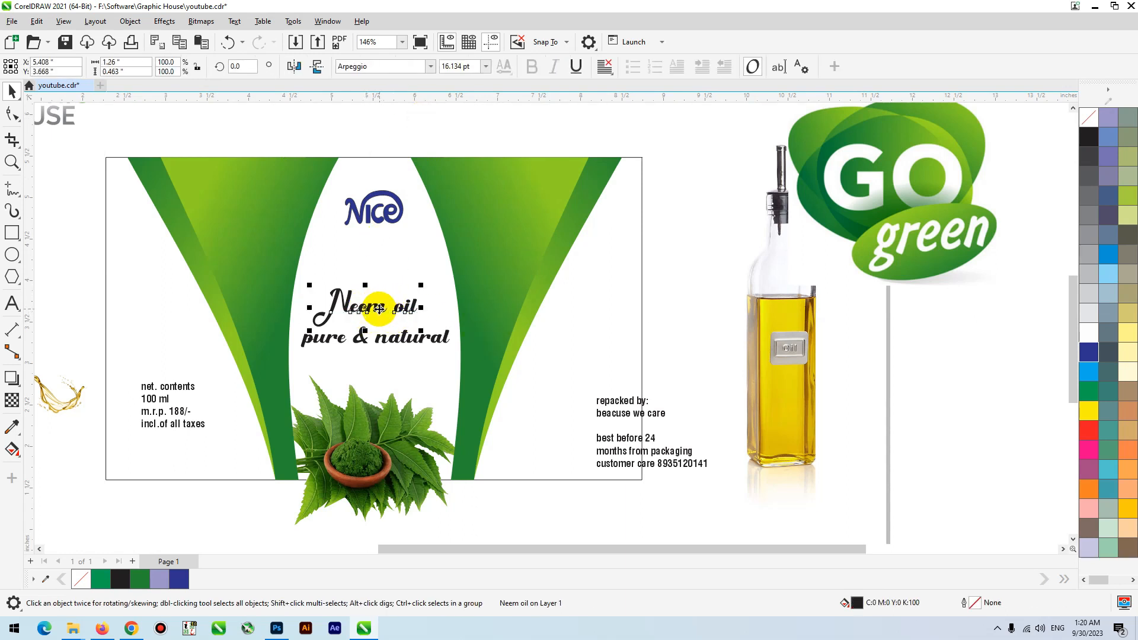
click(34, 21)
click(96, 135)
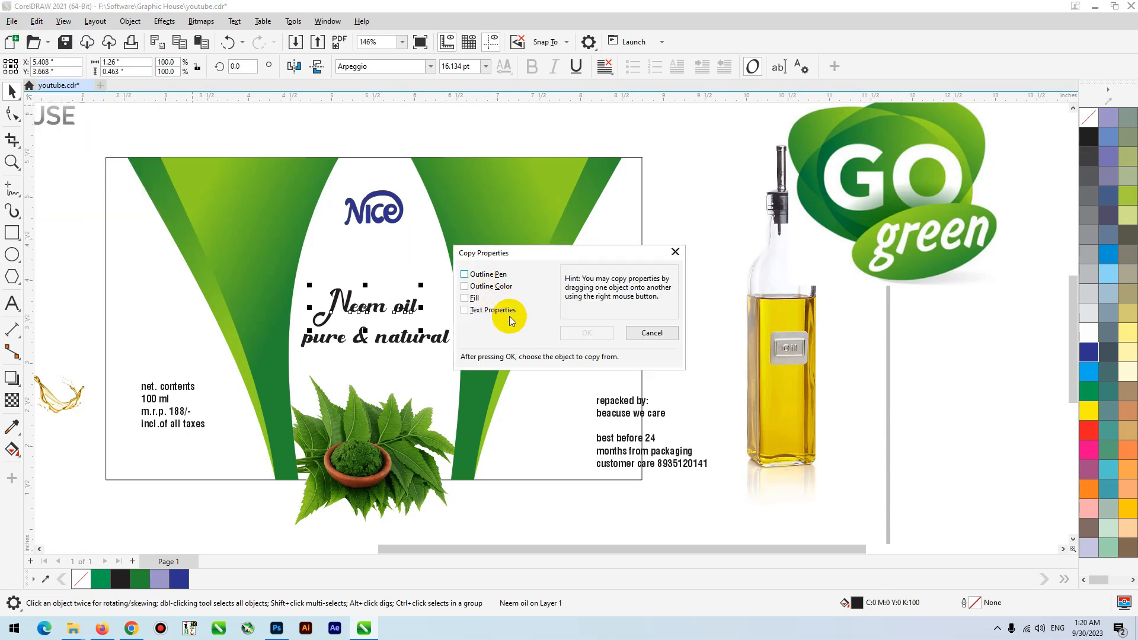
click(478, 308)
click(466, 297)
click(465, 286)
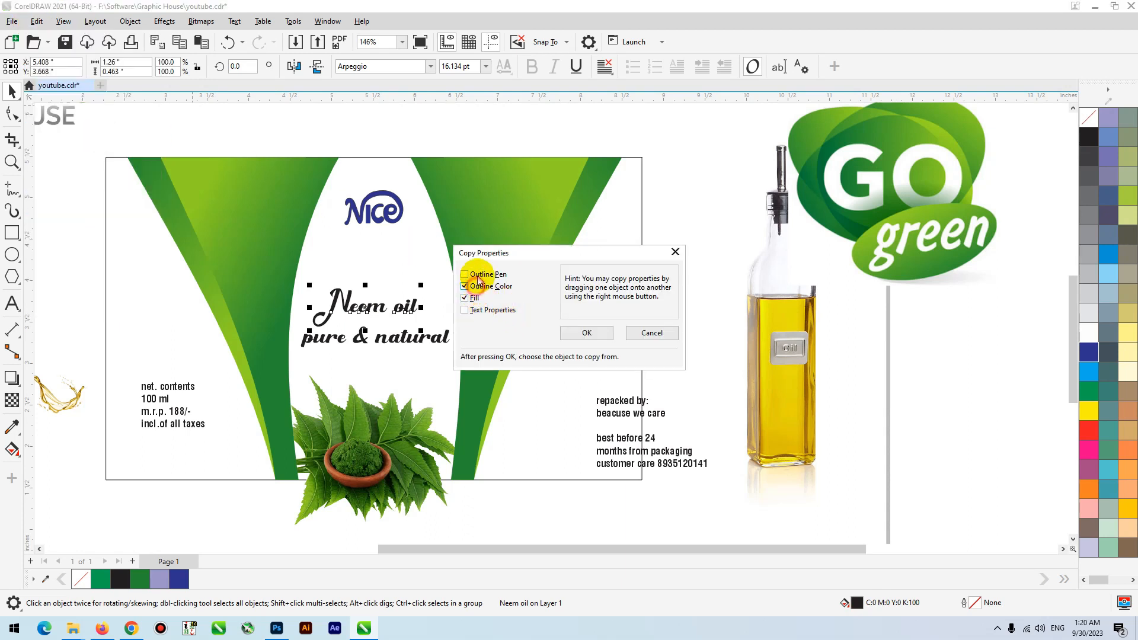
click(466, 274)
click(598, 337)
click(499, 241)
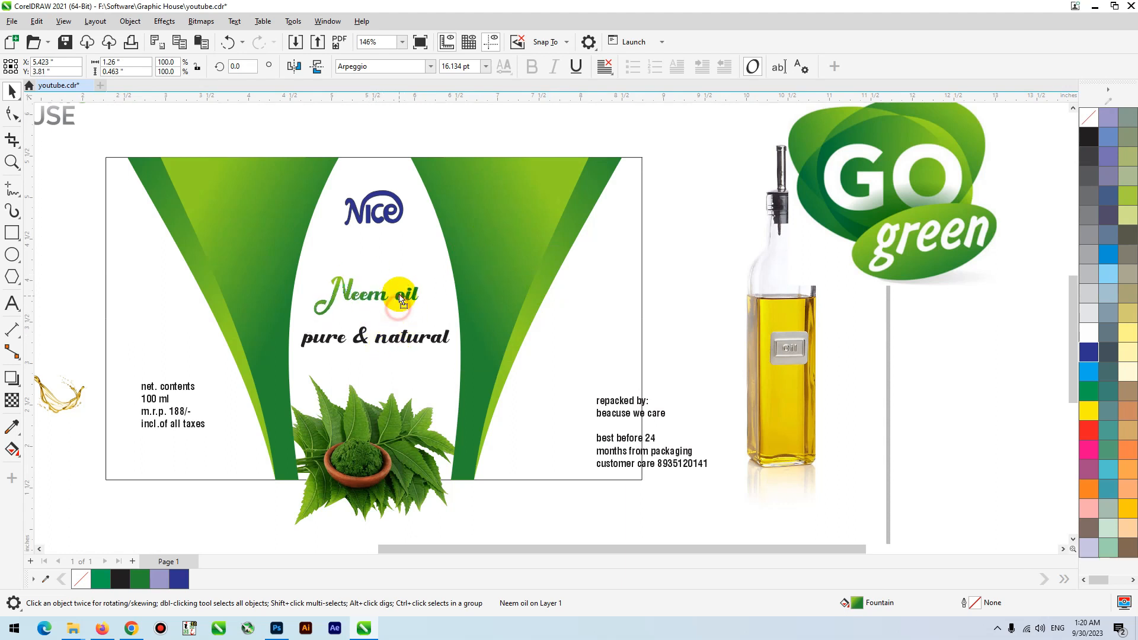
- Capitalize the second word of the product name so that it reads "Neem Oil"
scroll(398, 306, up, 3)
double_click(406, 295)
drag(405, 295, 400, 296)
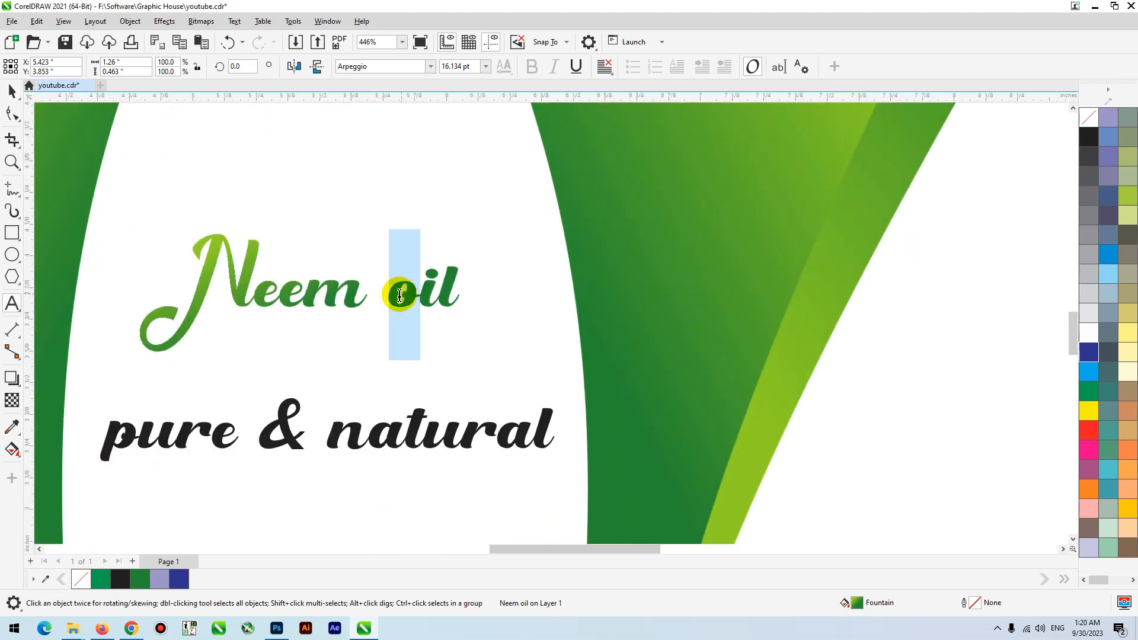
text(O)
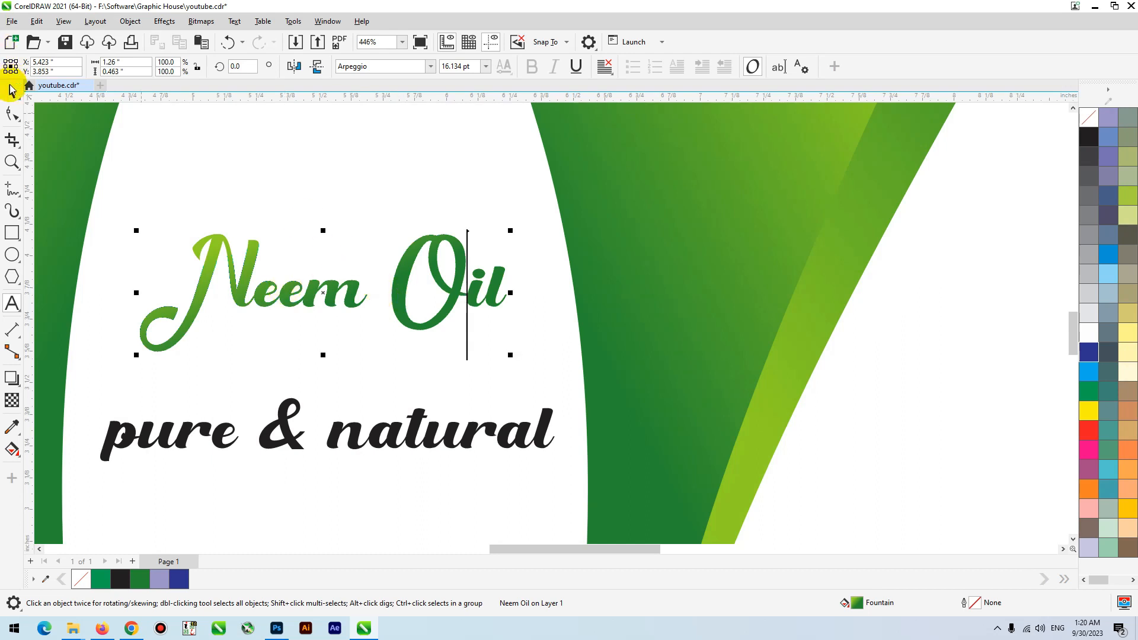
- Nudge the letters of "Oil" closer to "Neem" with the Shape tool
click(10, 88)
key(F10)
drag(610, 184, 318, 401)
key(Left)
key(Left)
key(Left)
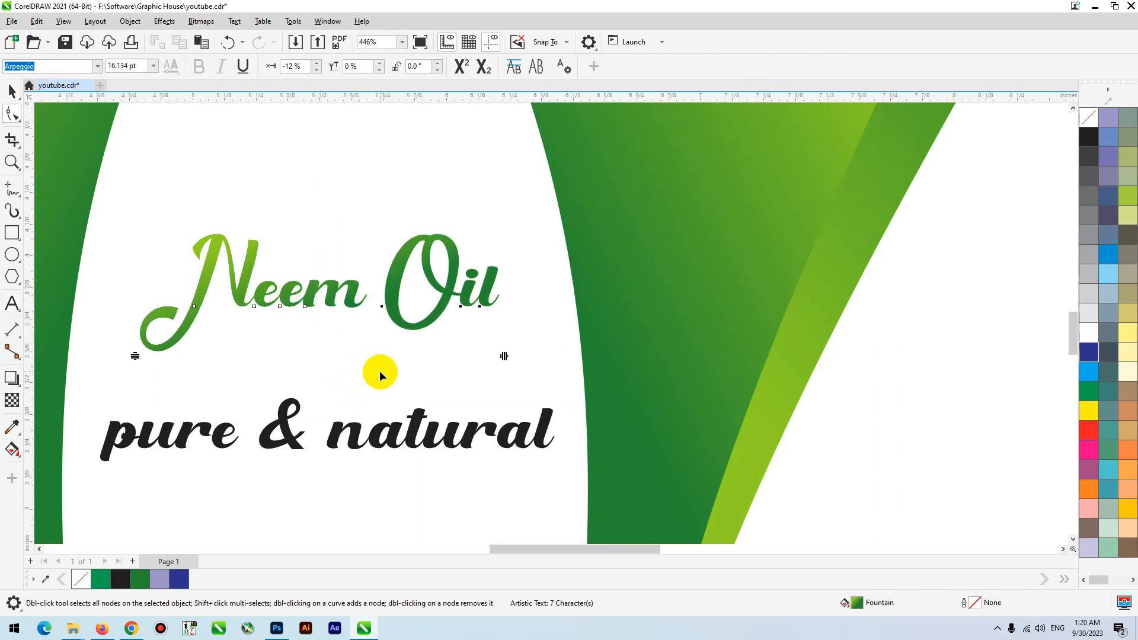
key(Left)
- Enlarge "Neem Oil" slightly, then shrink "pure & natural" to about 11.3 pt and place it just beneath
scroll(345, 338, down, 1)
key(space)
drag(435, 275, 446, 266)
click(407, 401)
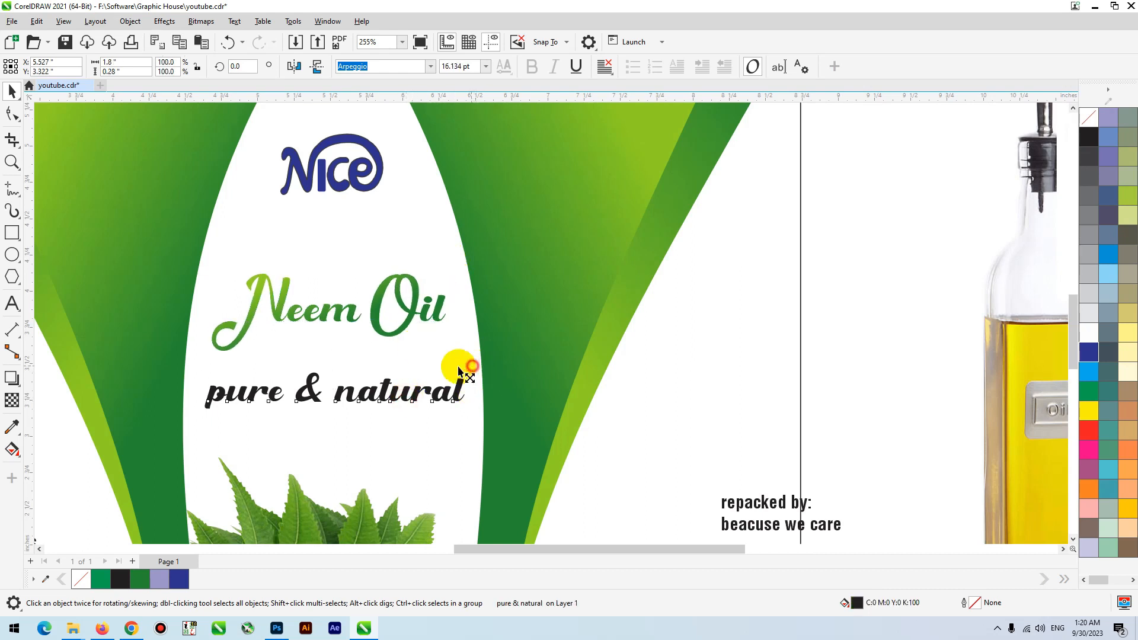
drag(458, 367, 407, 354)
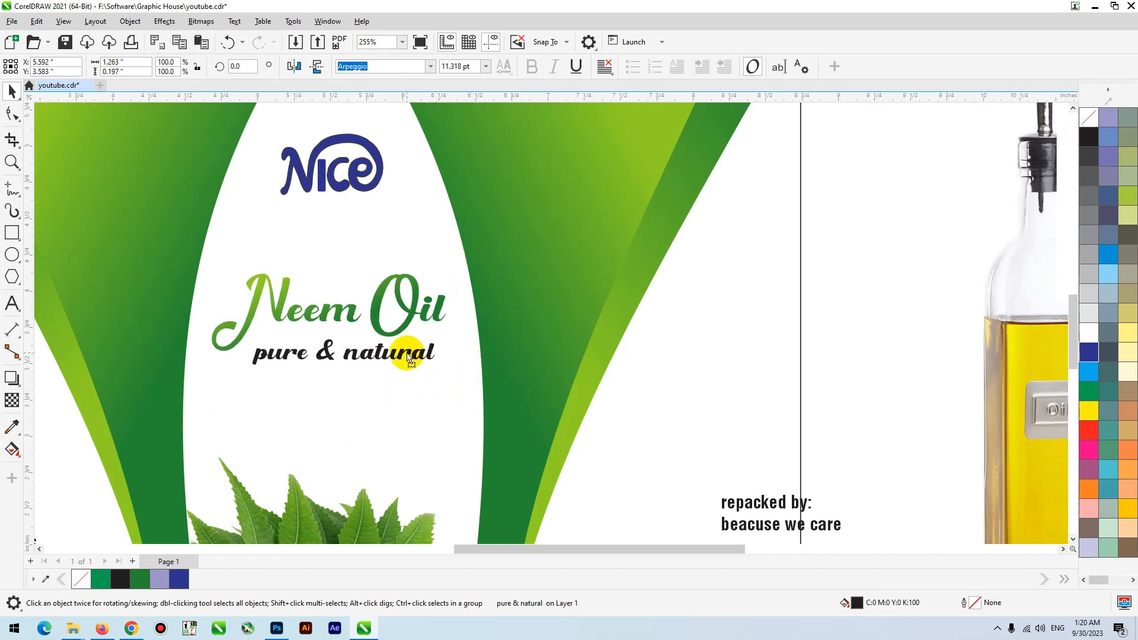
- Capitalize the first letters of the tagline so that it reads "Pure & Natural"
double_click(407, 355)
key(ctrl+a)
key(shift+F3)
key(Return)
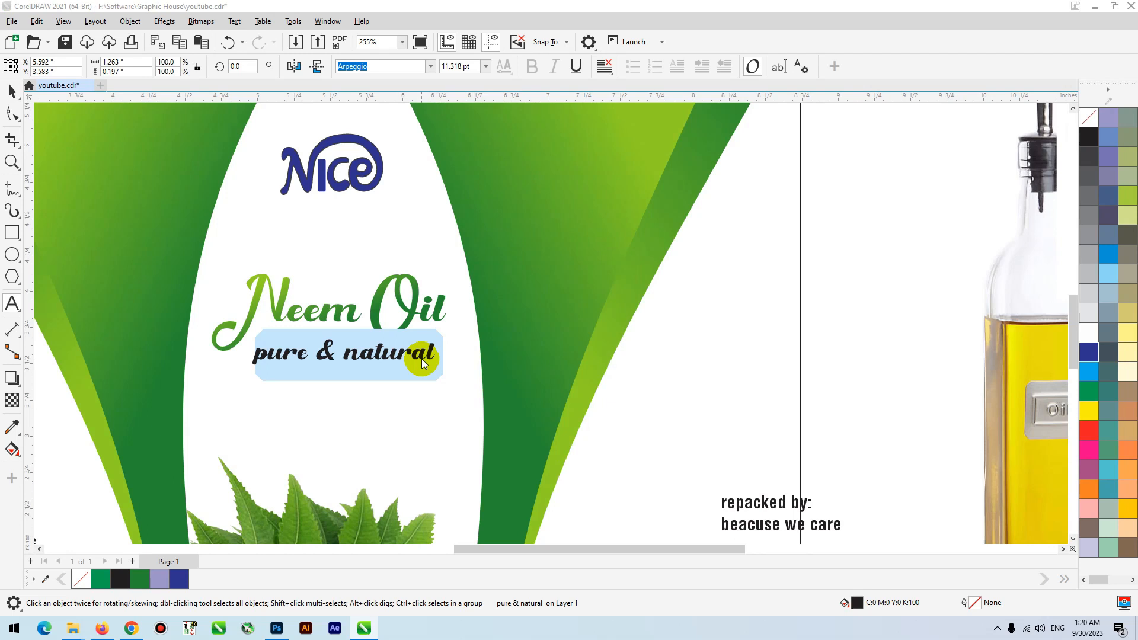
click(12, 91)
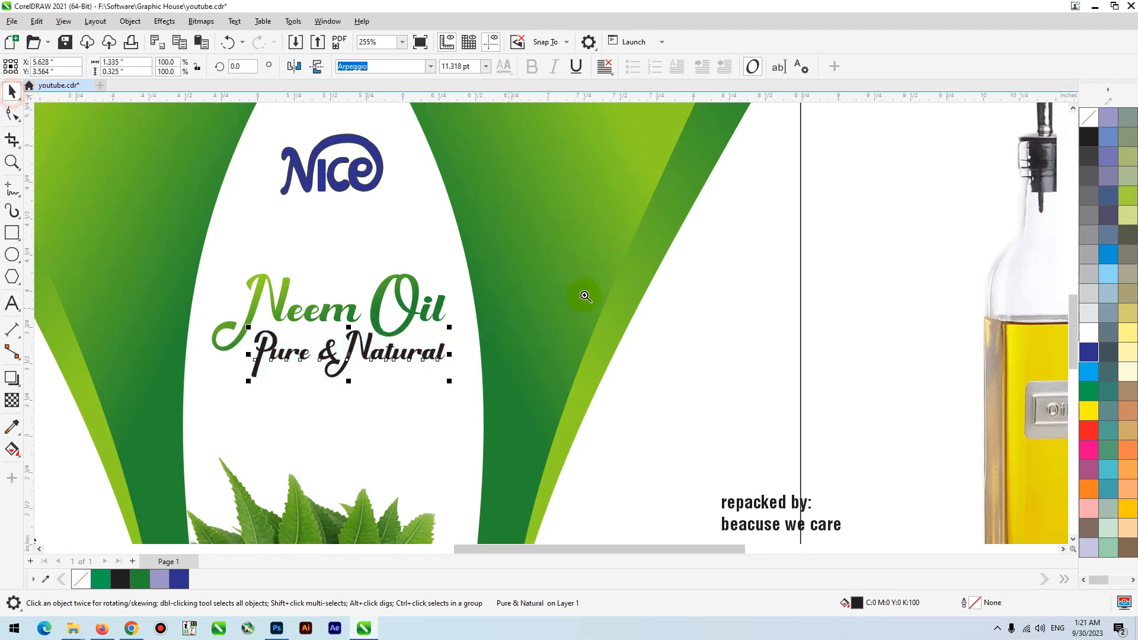
- Shrink "Pure & Natural" to about 9.5 pt and reposition it just beneath "Neem Oil"
click(619, 337)
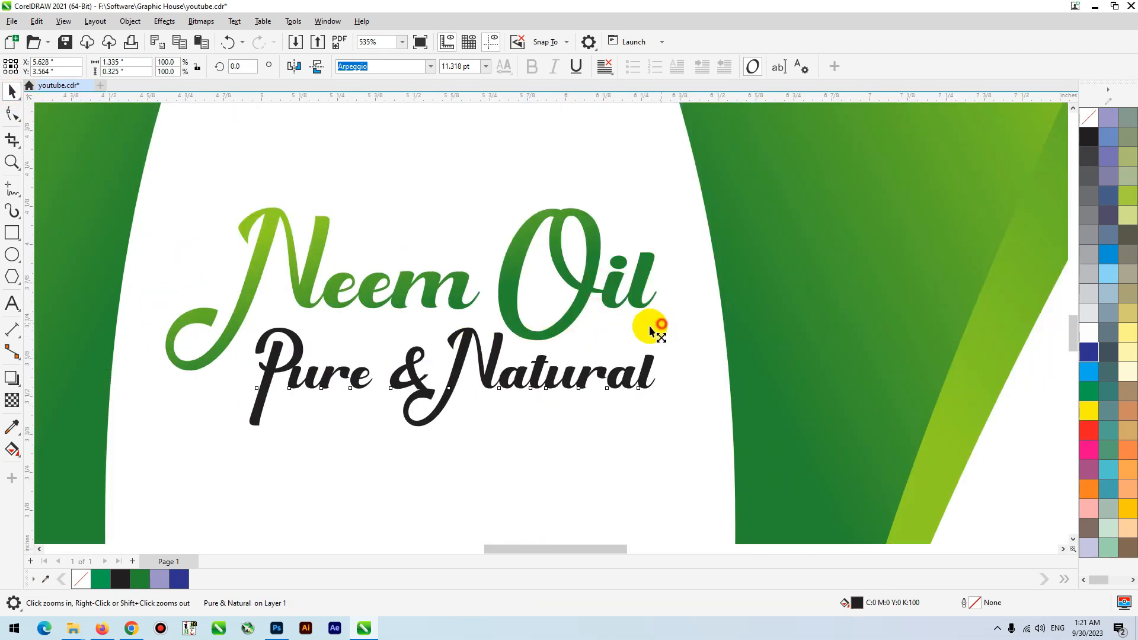
drag(650, 331, 630, 330)
mouse_move(549, 376)
mouse_down()
mouse_move(533, 376)
mouse_move(535, 386)
mouse_up()
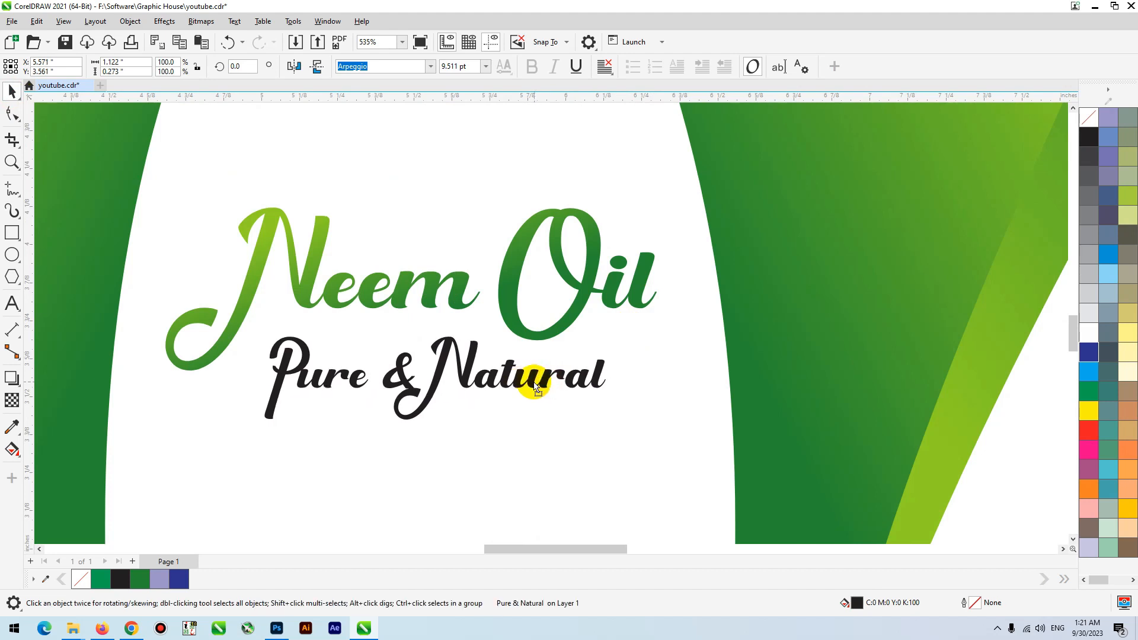
- Nudge the letters of "Natural" to the right with the Shape tool to widen the gap after the ampersand
key(F10)
drag(680, 304, 422, 449)
key(Right)
key(Right)
key(Right)
key(Right)
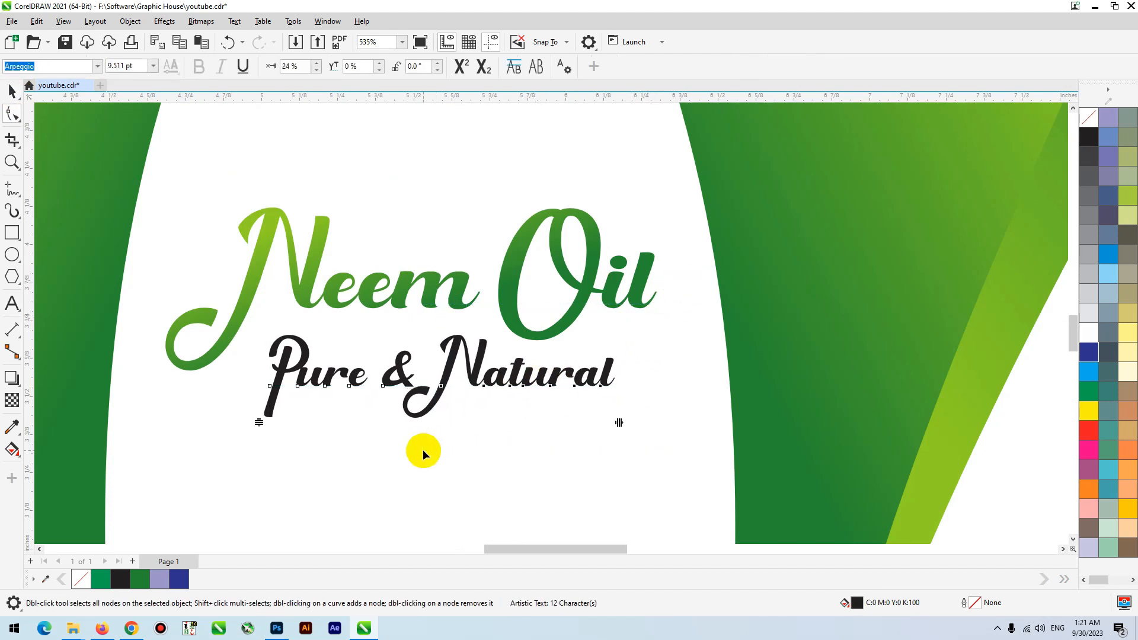
key(Right)
key(Right)
key(space)
scroll(407, 431, down, 4)
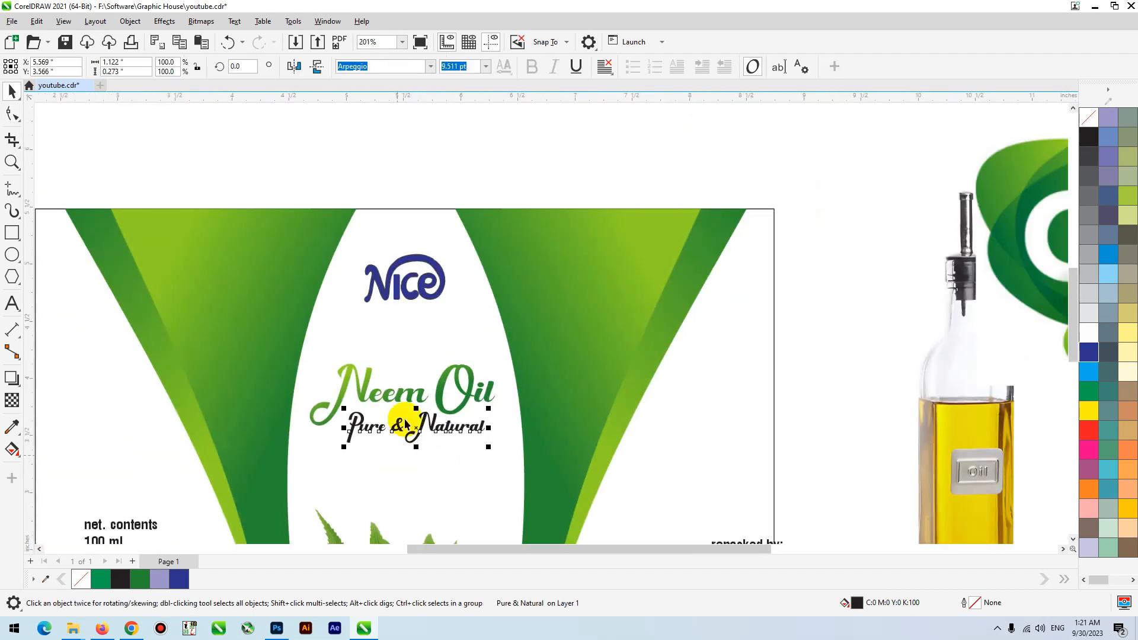
- Move the Nice logo slightly down, closer to the product name
click(403, 330)
drag(403, 333, 403, 346)
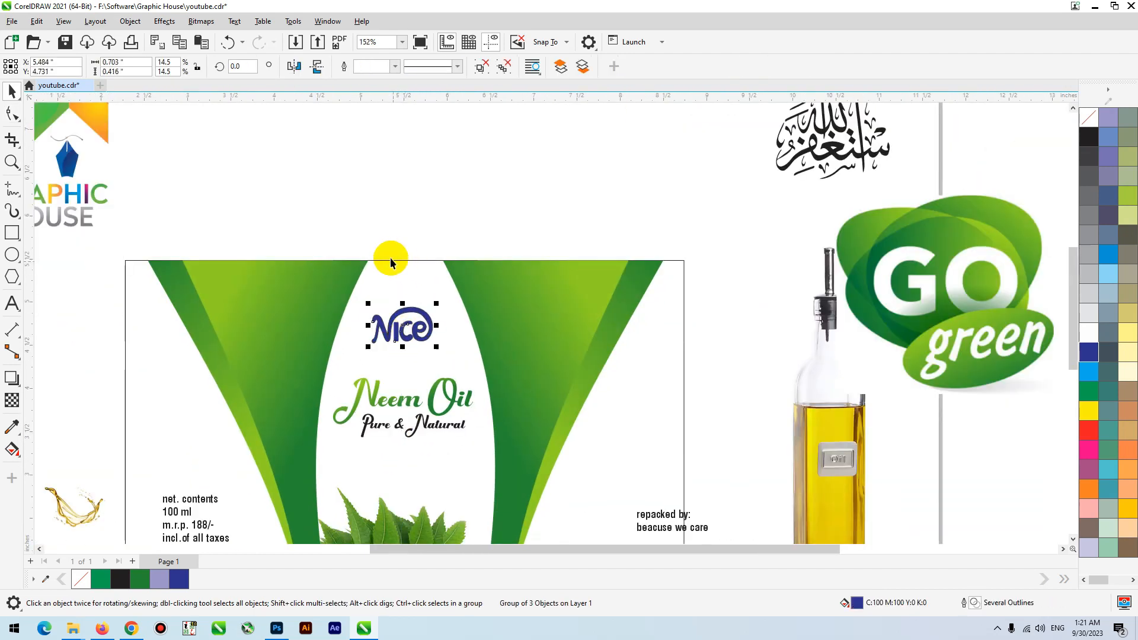
click(411, 215)
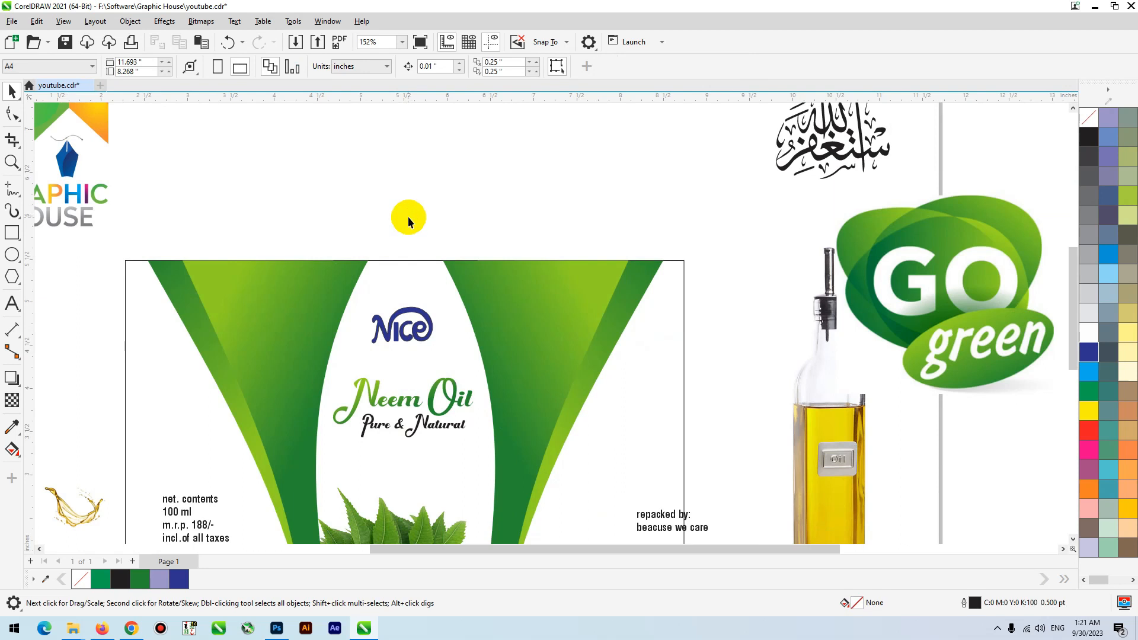
- Place the golden oil splash picture beneath "Pure & Natural" and enlarge it to about 2.04 by 1.41 inches
scroll(437, 215, down, 1)
scroll(439, 218, down, 2)
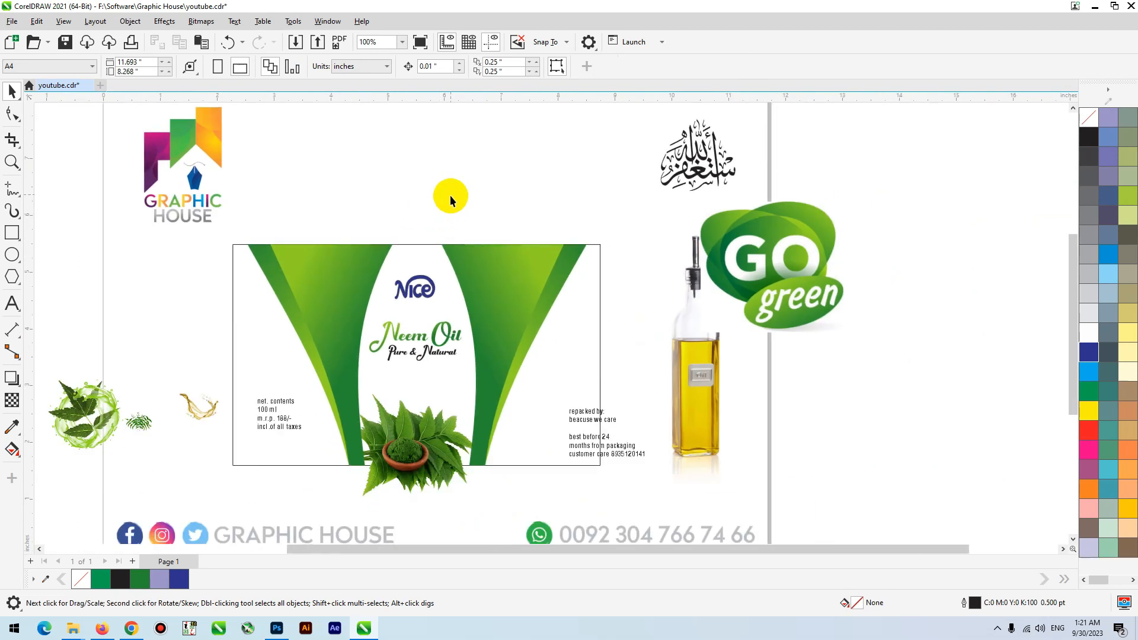
drag(331, 383, 339, 399)
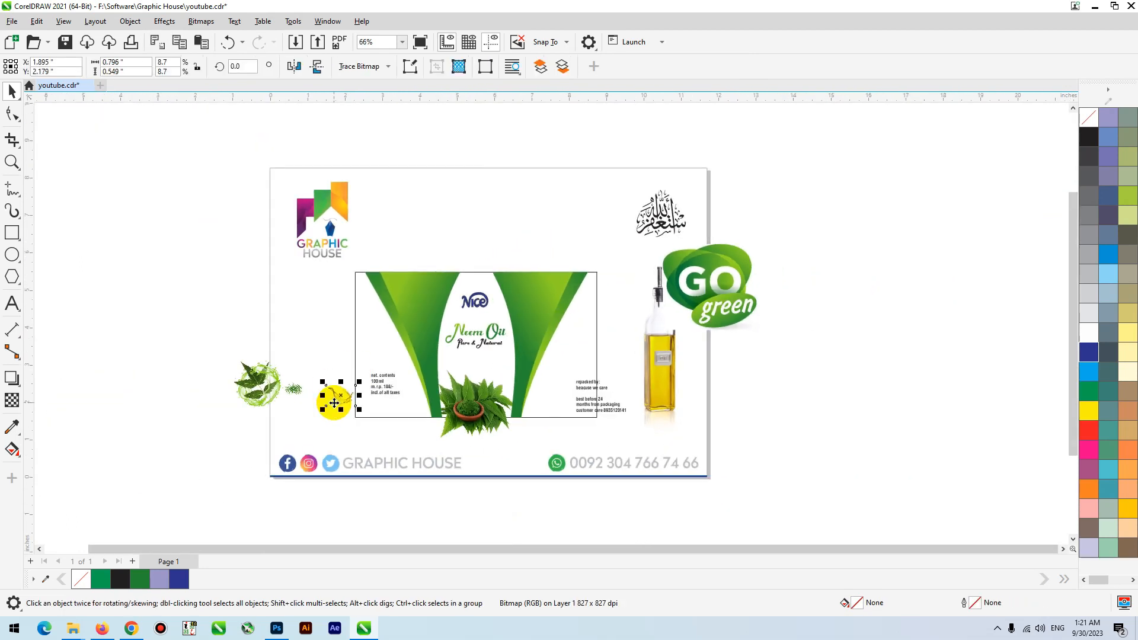
key(F2)
drag(294, 314, 662, 481)
click(507, 386)
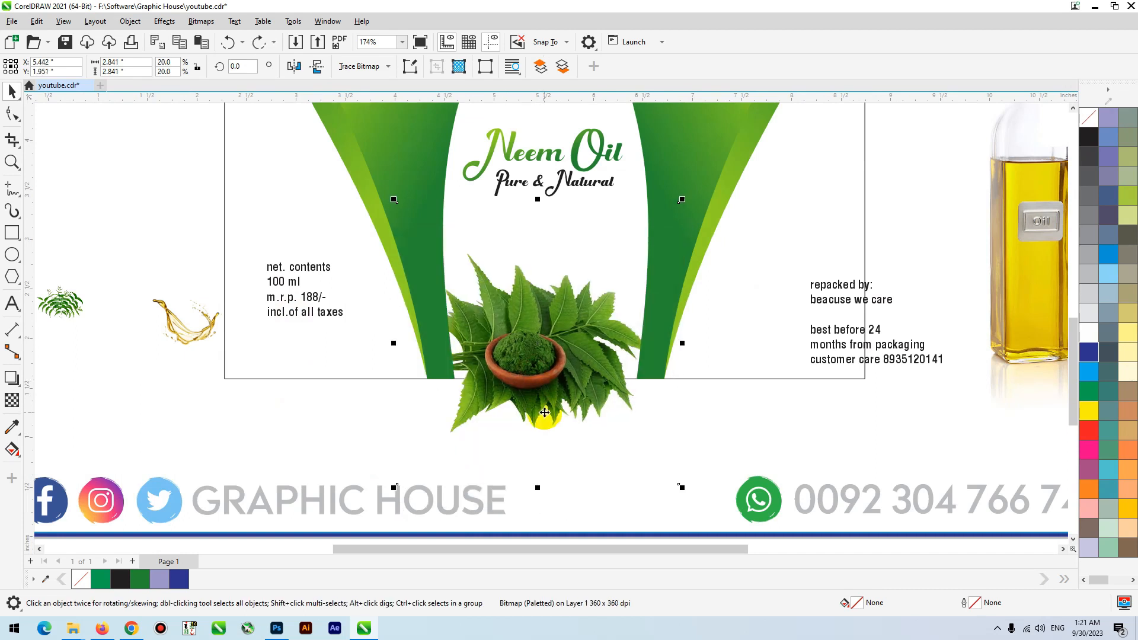
drag(187, 332, 546, 259)
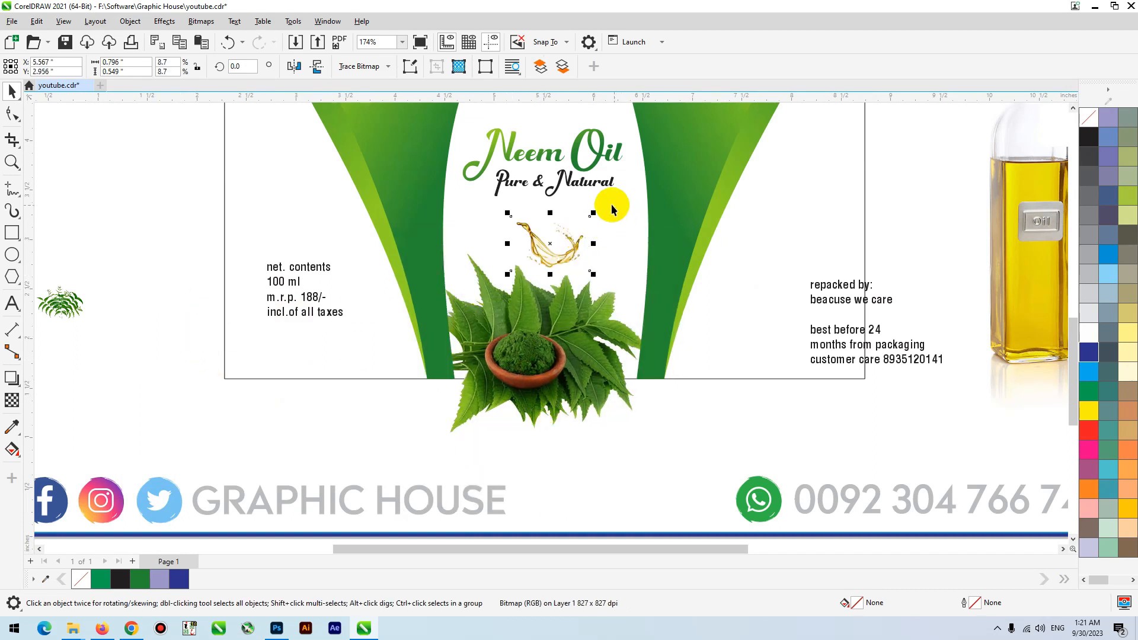
drag(595, 213, 655, 171)
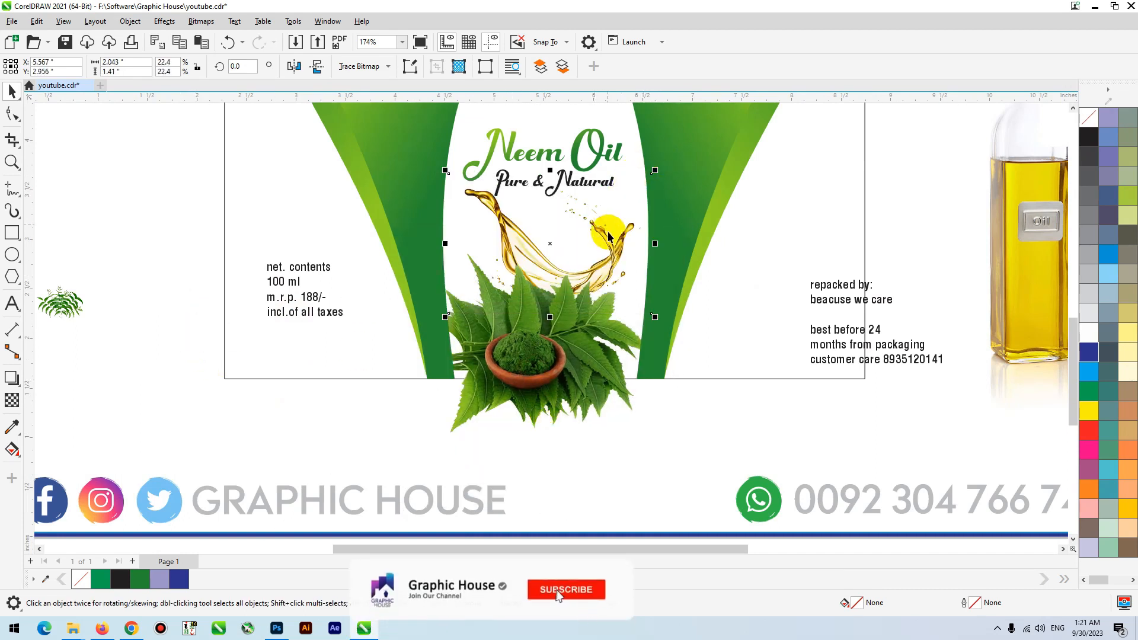
- Try rotating the neem bowl picture about its center, and undo the rotation
click(526, 414)
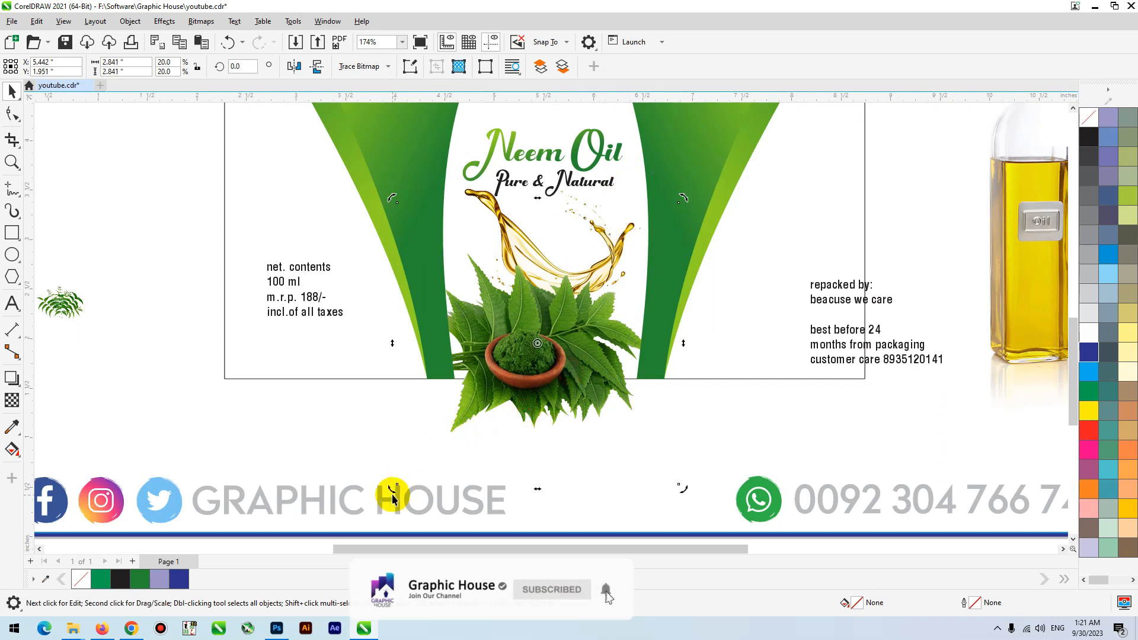
drag(393, 490, 574, 506)
key(ctrl+z)
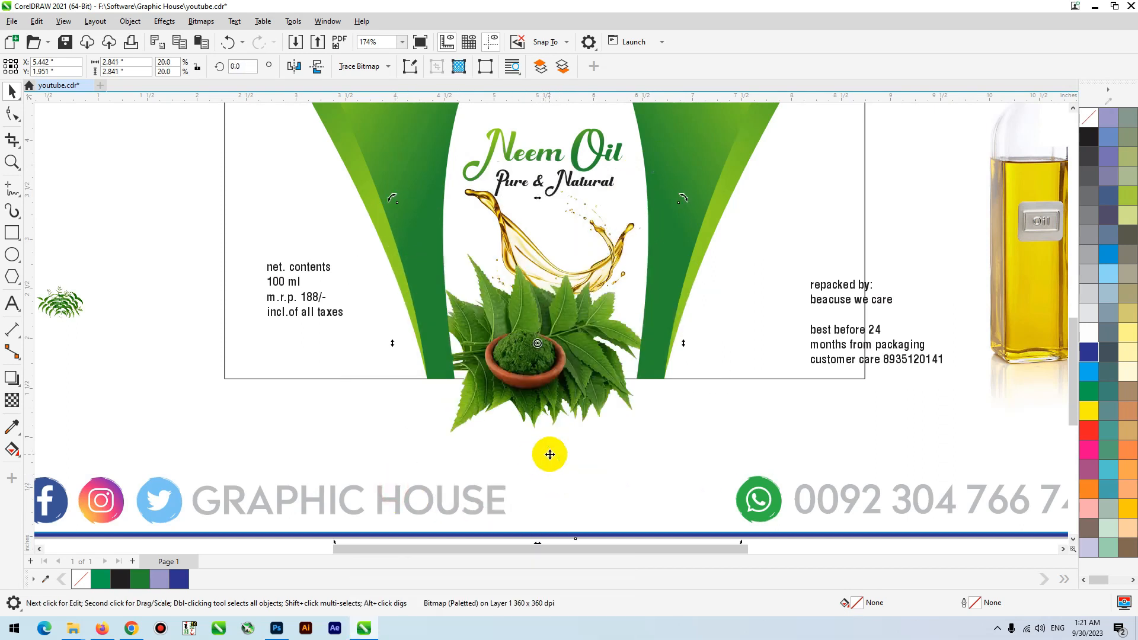
- Replace the neem bowl picture at the label's lower center with the loose neem leaves picture, enlarged to about 1.95 inches wide
scroll(550, 454, down, 2)
click(386, 440)
drag(557, 413, 241, 455)
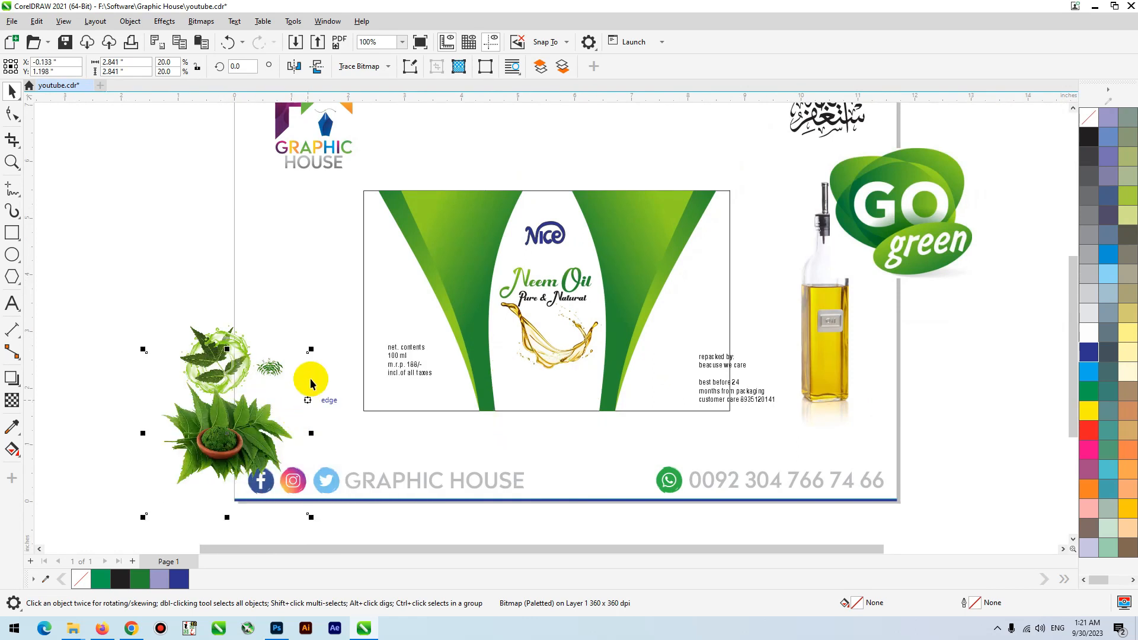
click(283, 366)
drag(272, 365, 616, 320)
mouse_move(568, 431)
mouse_down()
mouse_move(542, 388)
mouse_move(547, 426)
mouse_up()
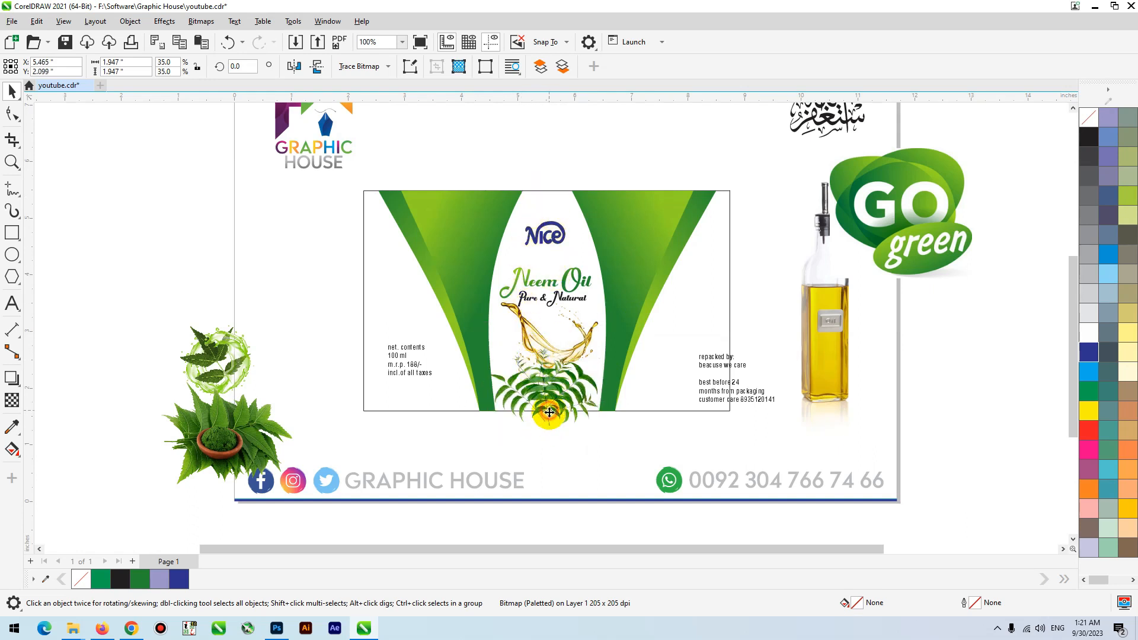
- Ungroup the three label panel rectangles
click(668, 414)
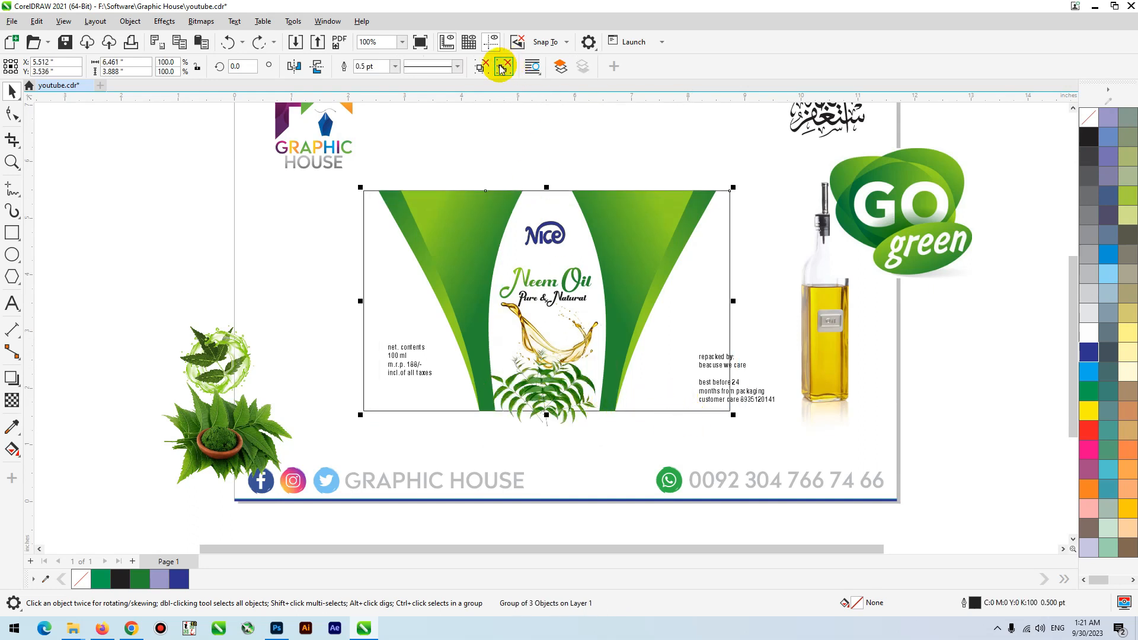
click(479, 69)
- Try to place the neem leaves picture inside a label panel with PowerClip
click(585, 428)
key(F2)
drag(743, 312, 346, 463)
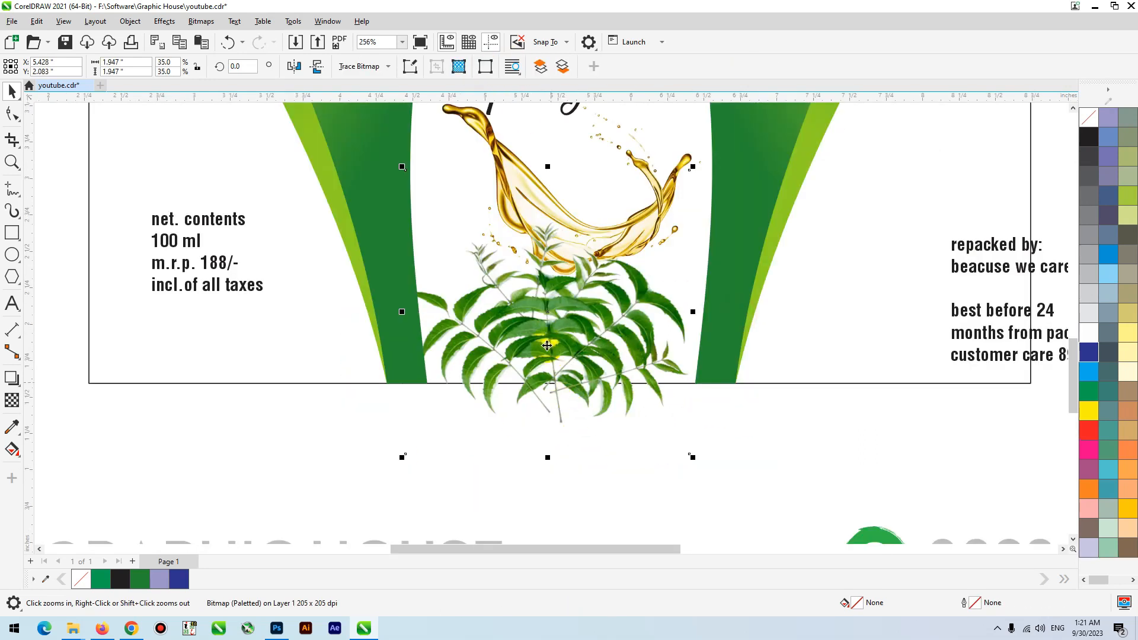
click(547, 346)
right_click(568, 314)
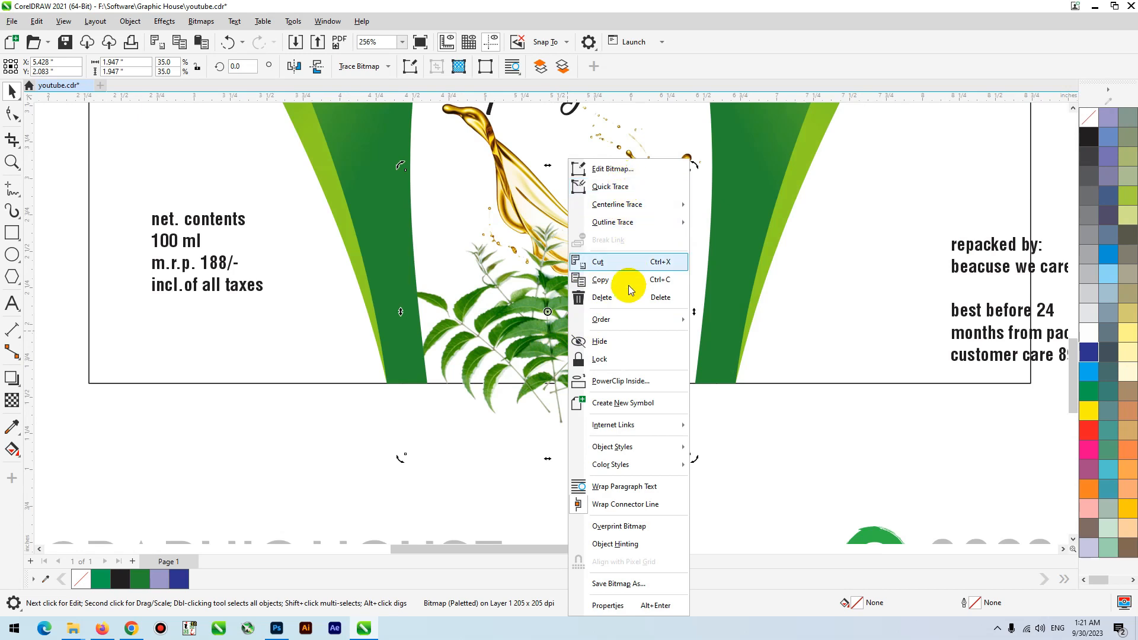
click(624, 383)
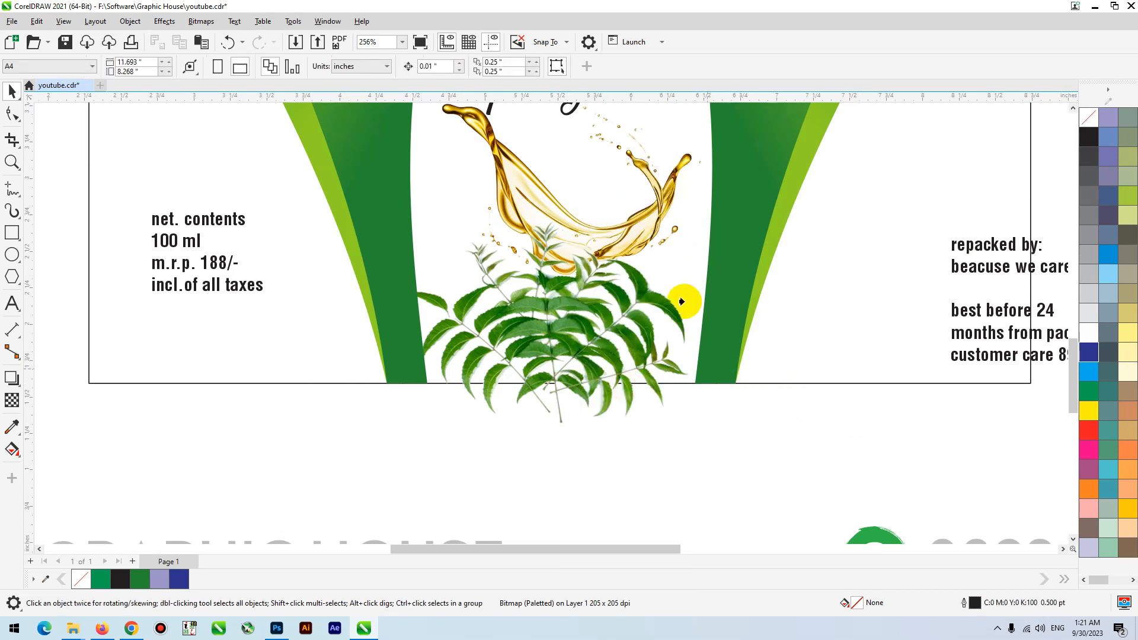
click(667, 122)
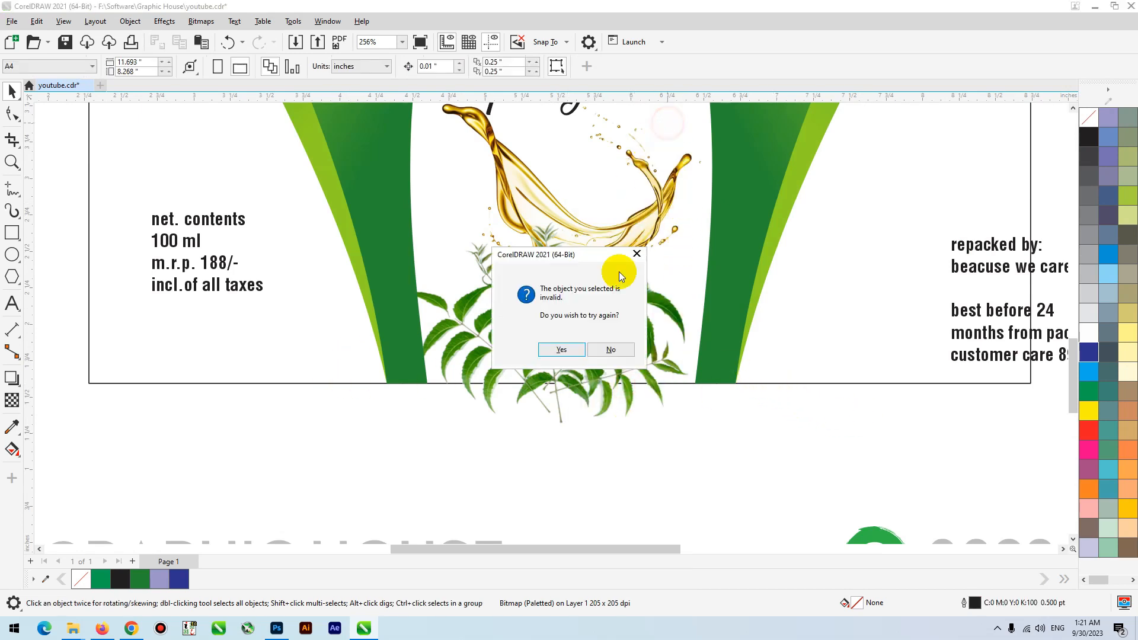
click(612, 361)
scroll(648, 450, down, 3)
- Bring the center panel rectangle to the front and PowerClip the neem leaves picture inside it
click(587, 136)
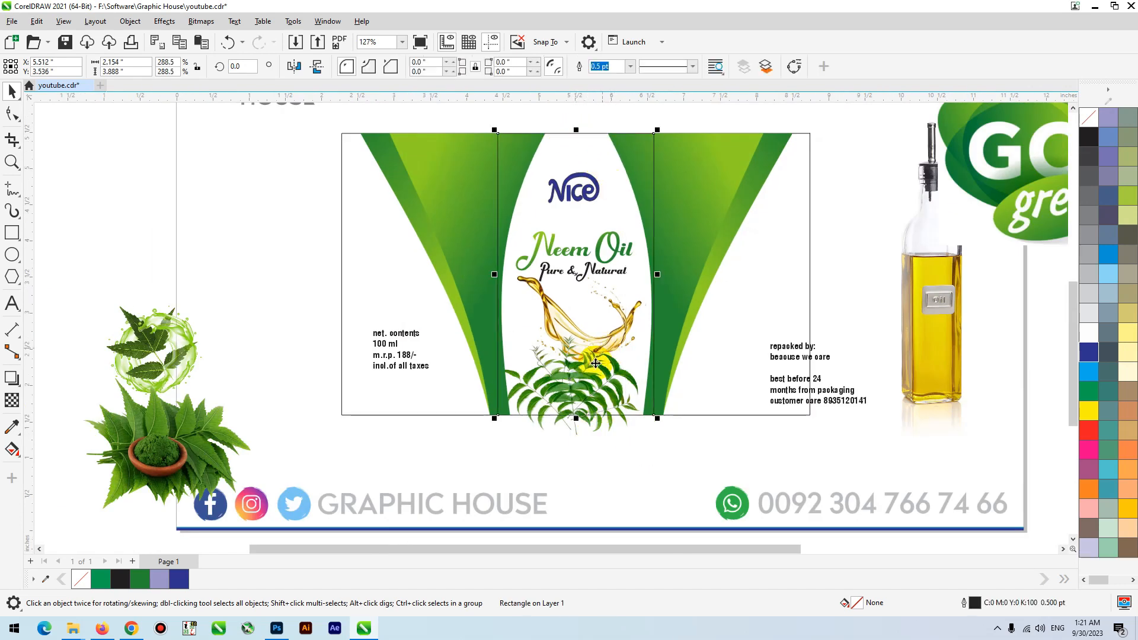
click(592, 424)
right_click(595, 424)
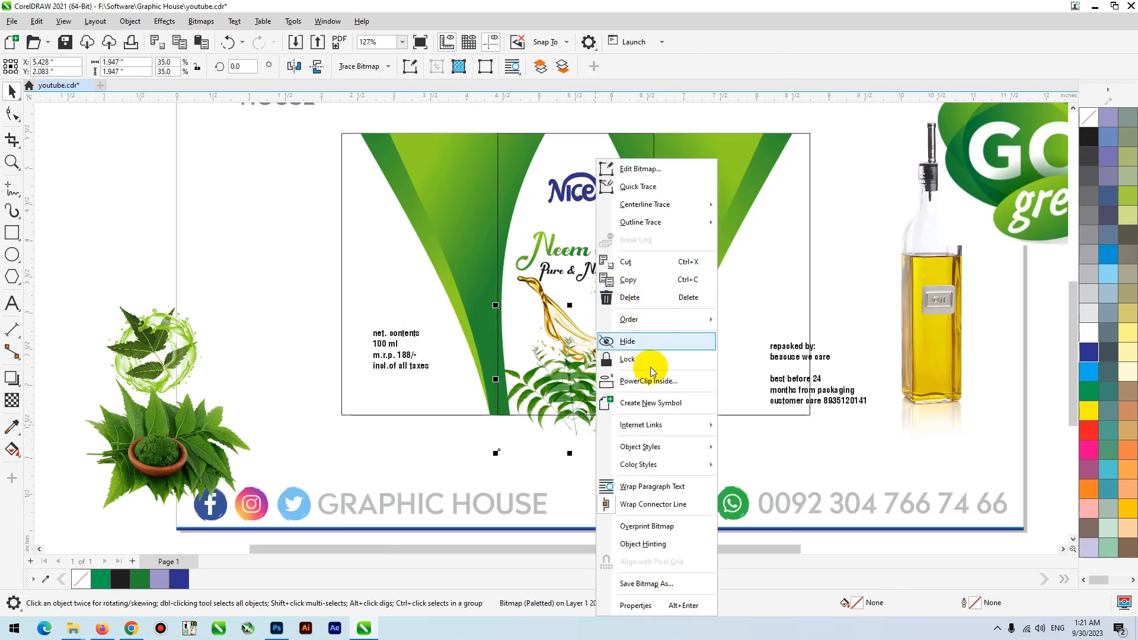
click(649, 381)
click(586, 136)
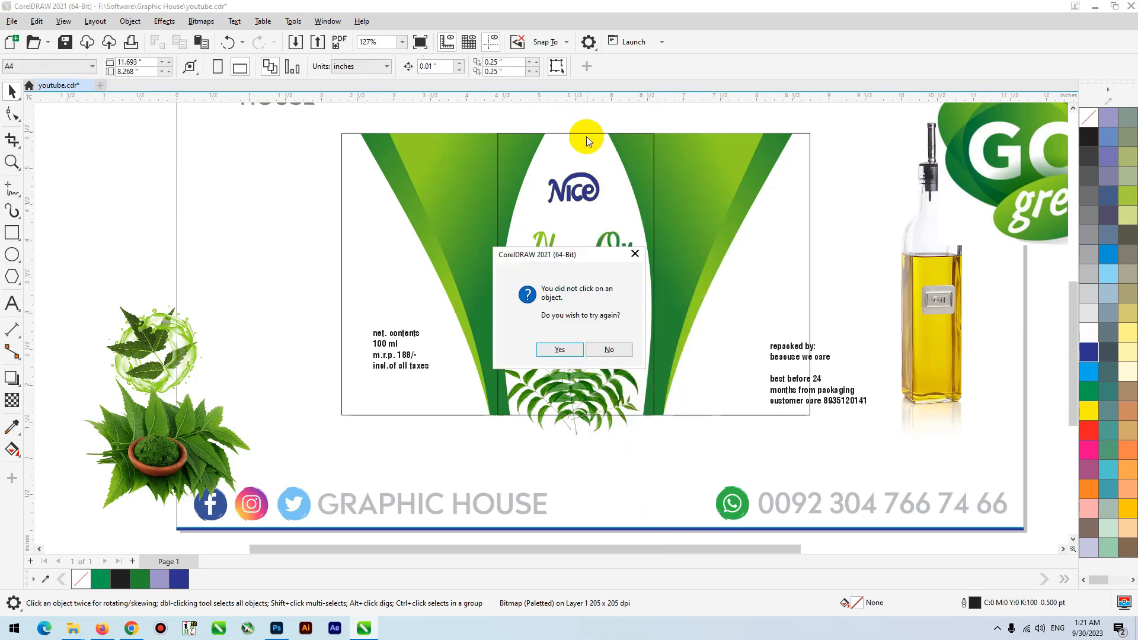
click(563, 350)
click(567, 133)
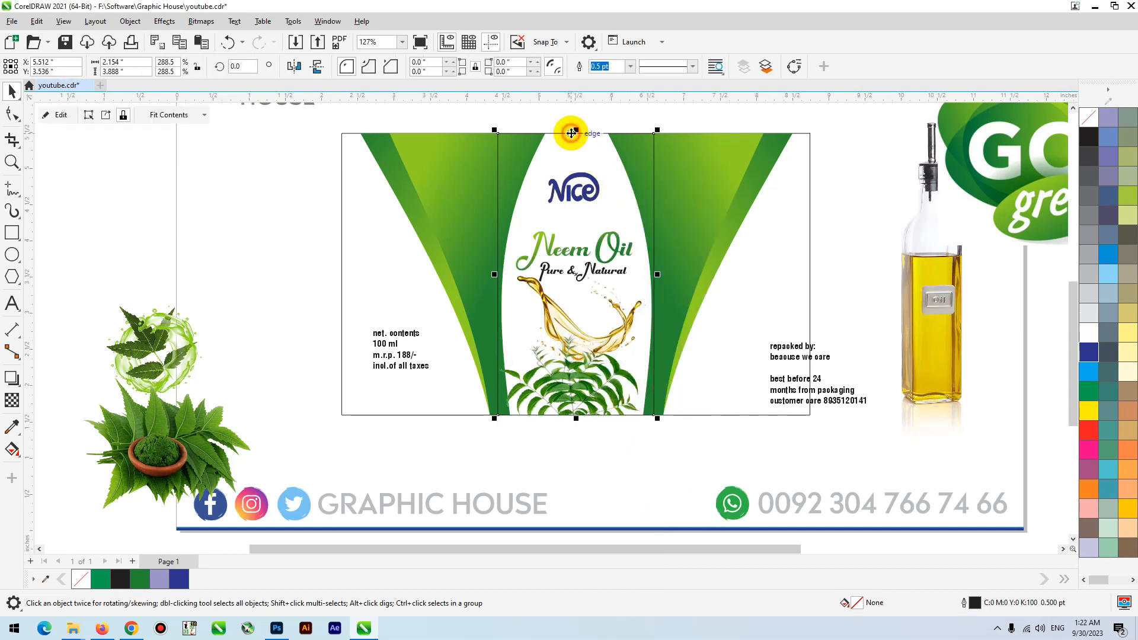
- Open the center panel's PowerClip contents, adjust the neem leaves picture and finish editing
ctrl+click(594, 399)
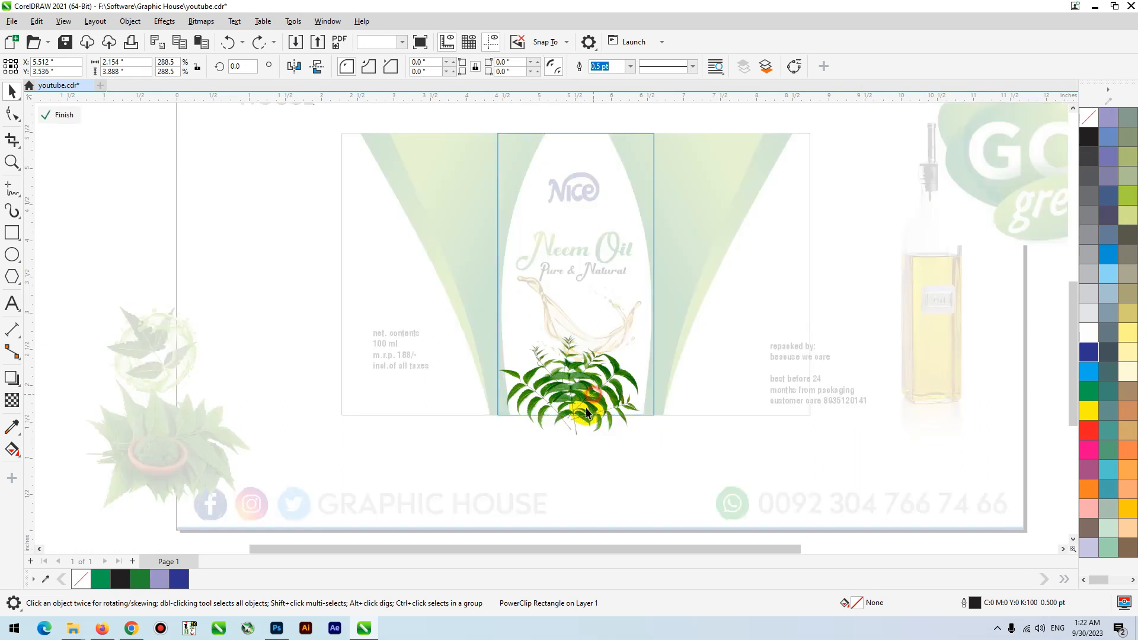
click(620, 416)
ctrl+click(721, 449)
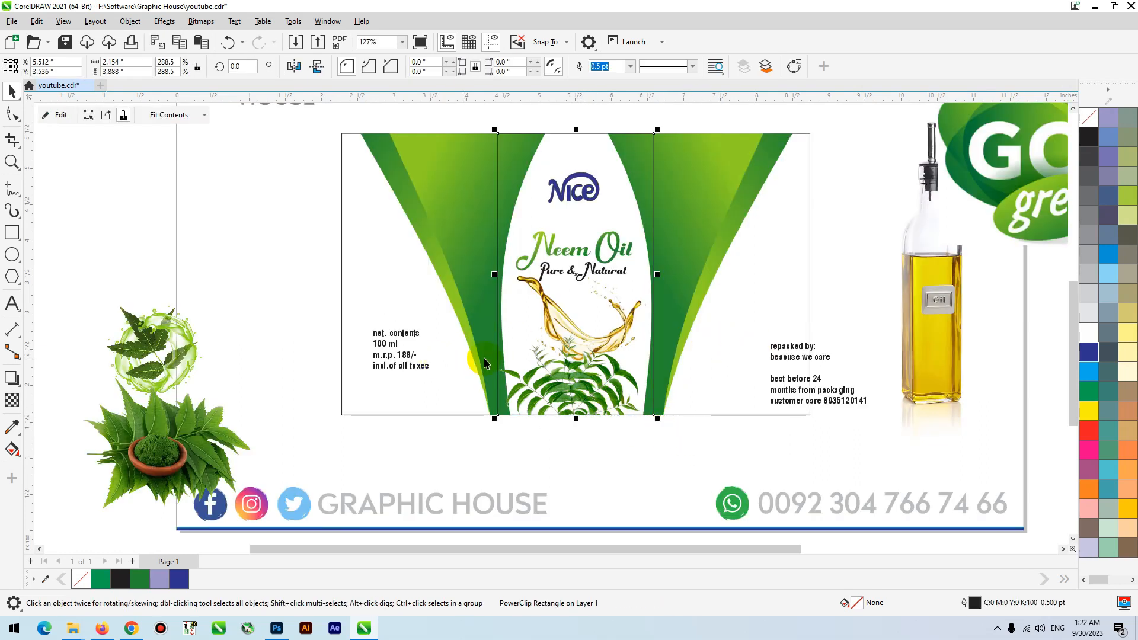
- Fill the left panel with the light green sampled from the top of the right gradient band, keeping the panel in place
click(13, 428)
click(743, 131)
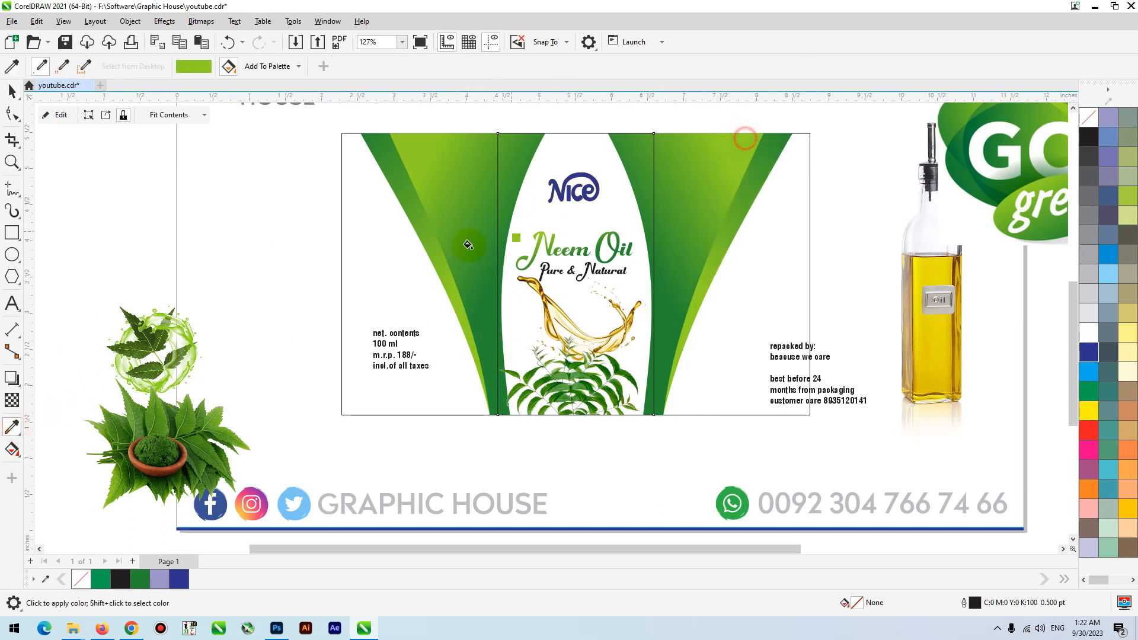
click(400, 254)
key(space)
drag(387, 276, 259, 262)
key(ctrl+z)
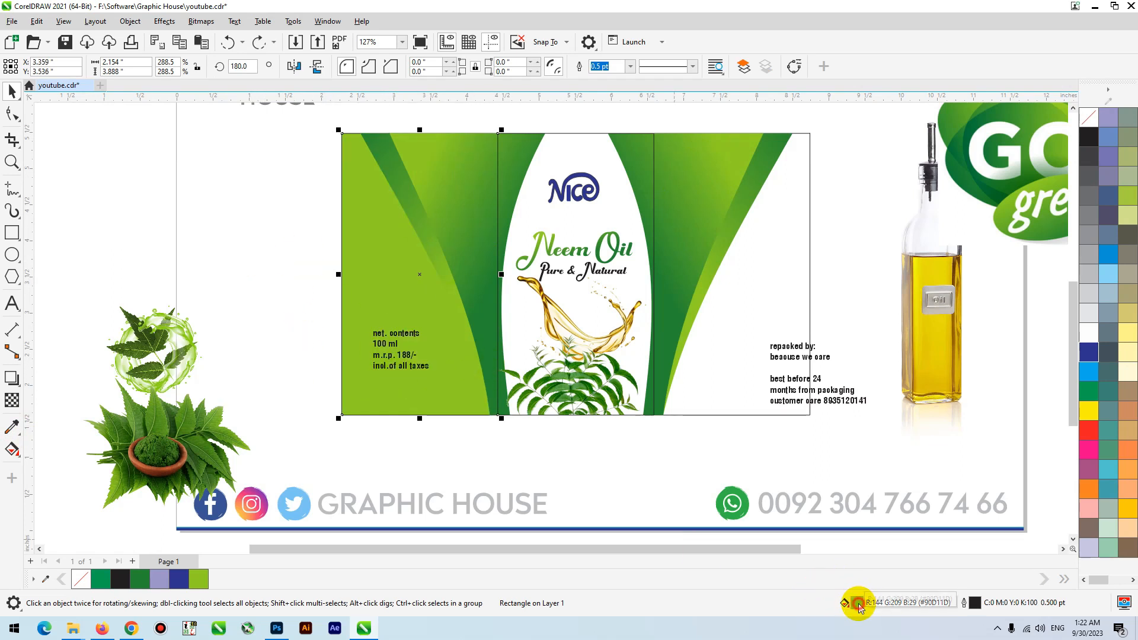
- Lighten the left panel's uniform fill to pale green, RGB 220, 252, 166 (#DCFCA6)
double_click(857, 604)
drag(586, 141, 866, 87)
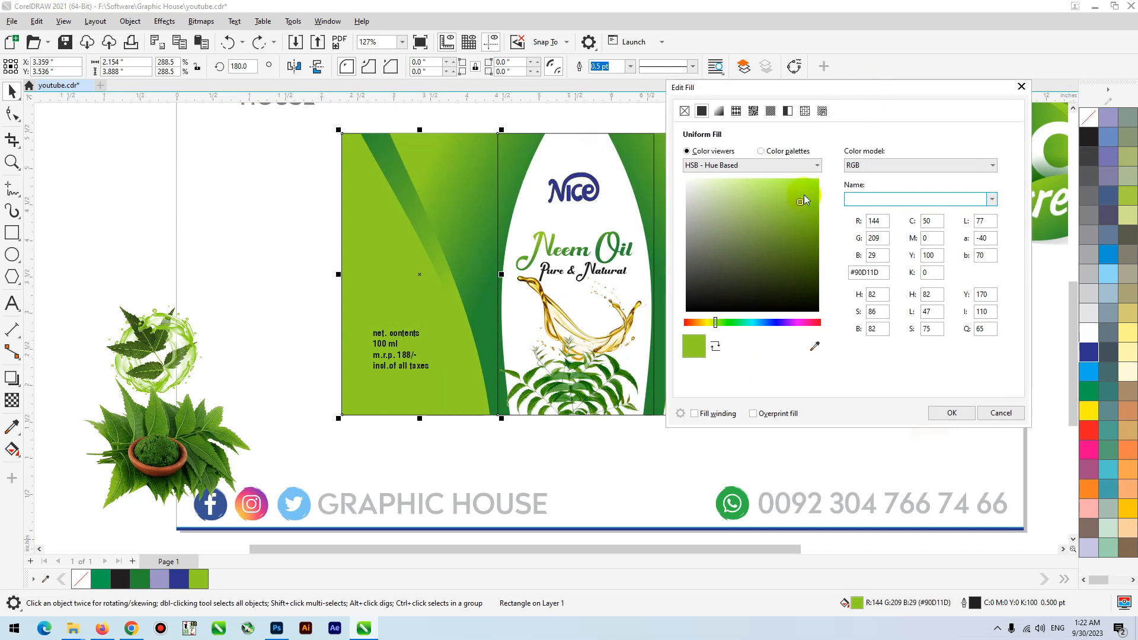
mouse_move(799, 203)
mouse_down()
mouse_move(780, 183)
mouse_move(729, 178)
mouse_up()
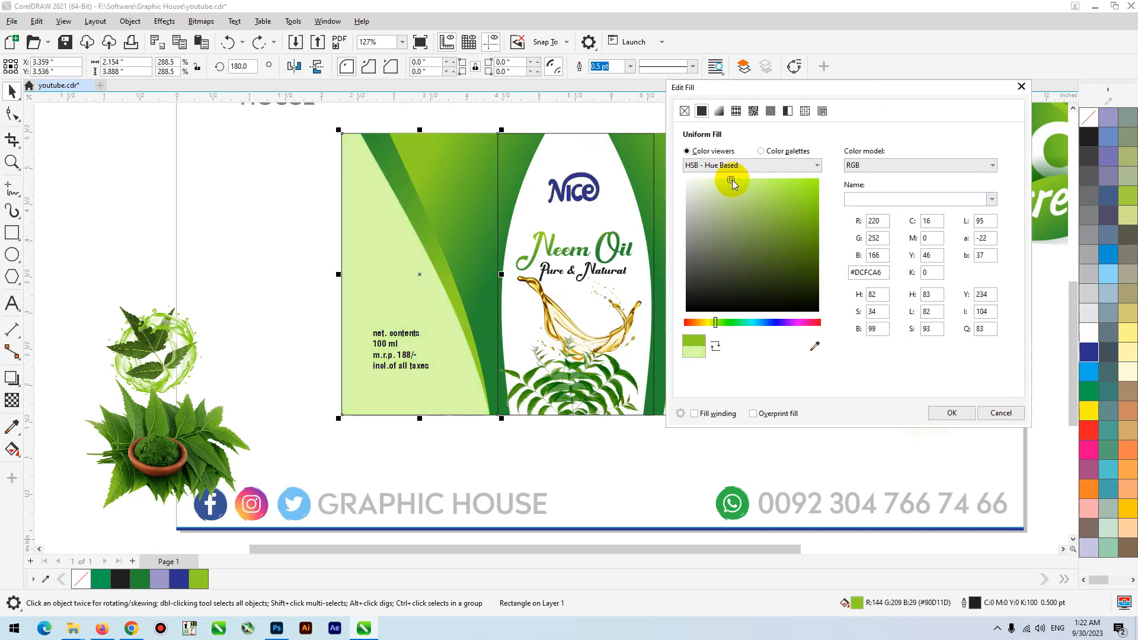
click(951, 413)
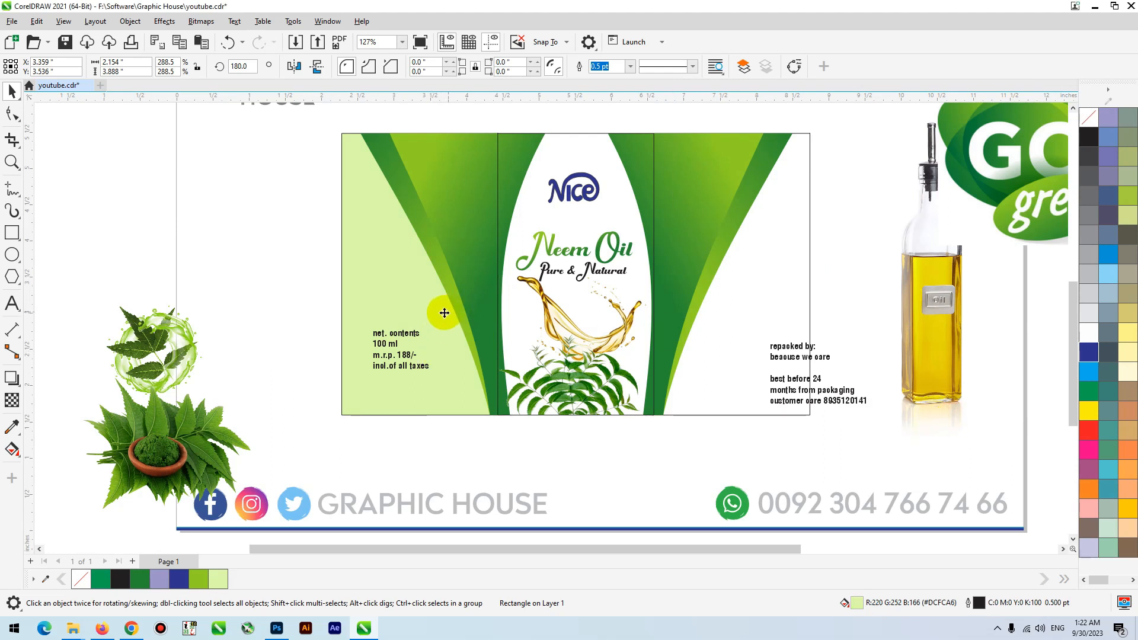
- Fill the right panel with the same pale green #DCFCA6 and keep it aligned with the other panels
click(419, 289)
click(825, 301)
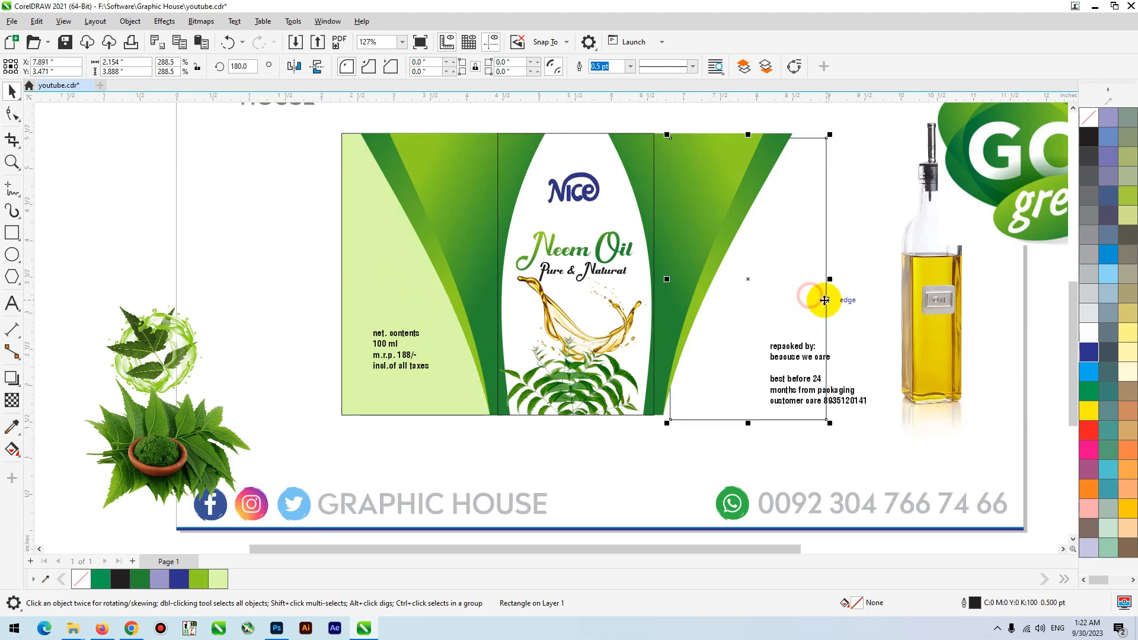
drag(825, 300, 780, 346)
click(218, 579)
click(867, 206)
key(ctrl+z)
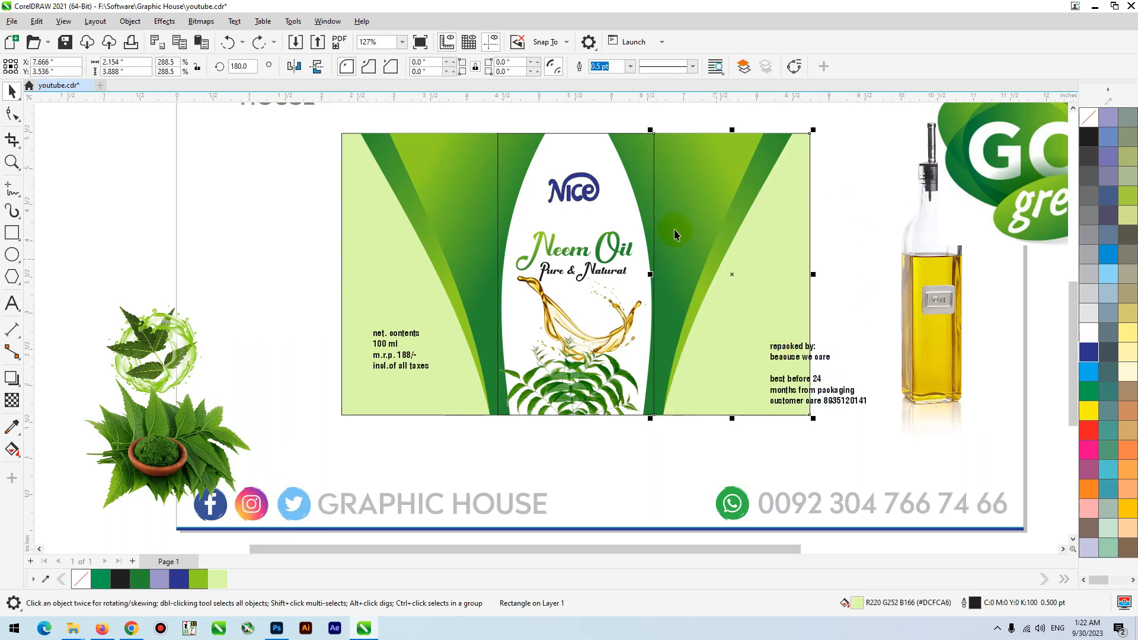
click(560, 135)
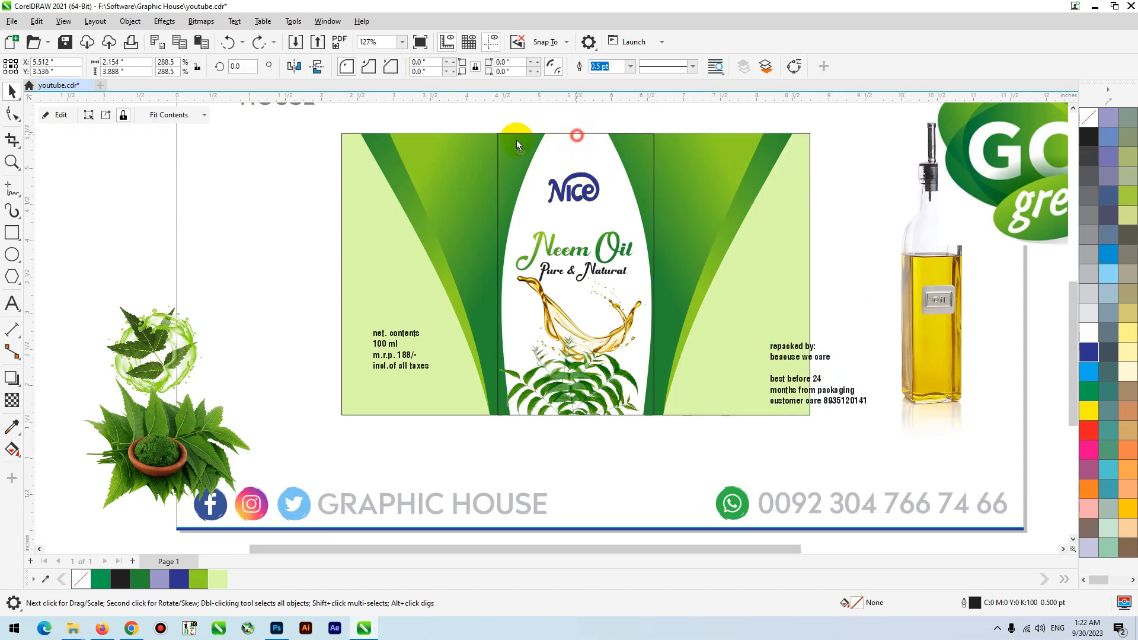
right_click(1095, 118)
key(ctrl+z)
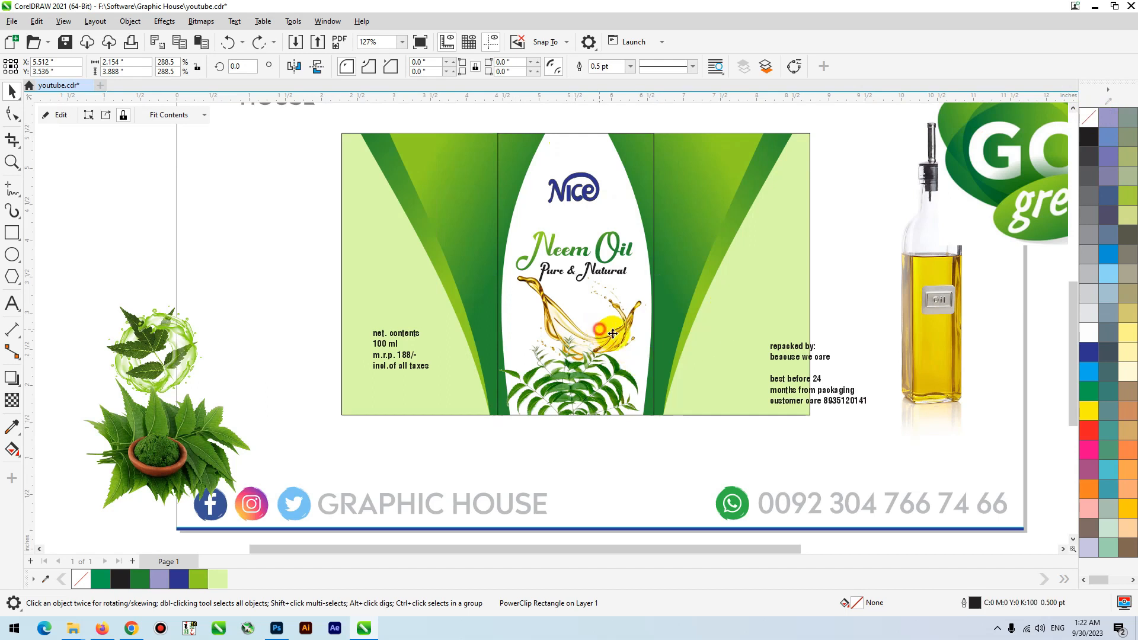
- Move the Neem Oil and Pure & Natural texts slightly up on the center panel
click(608, 331)
click(563, 326)
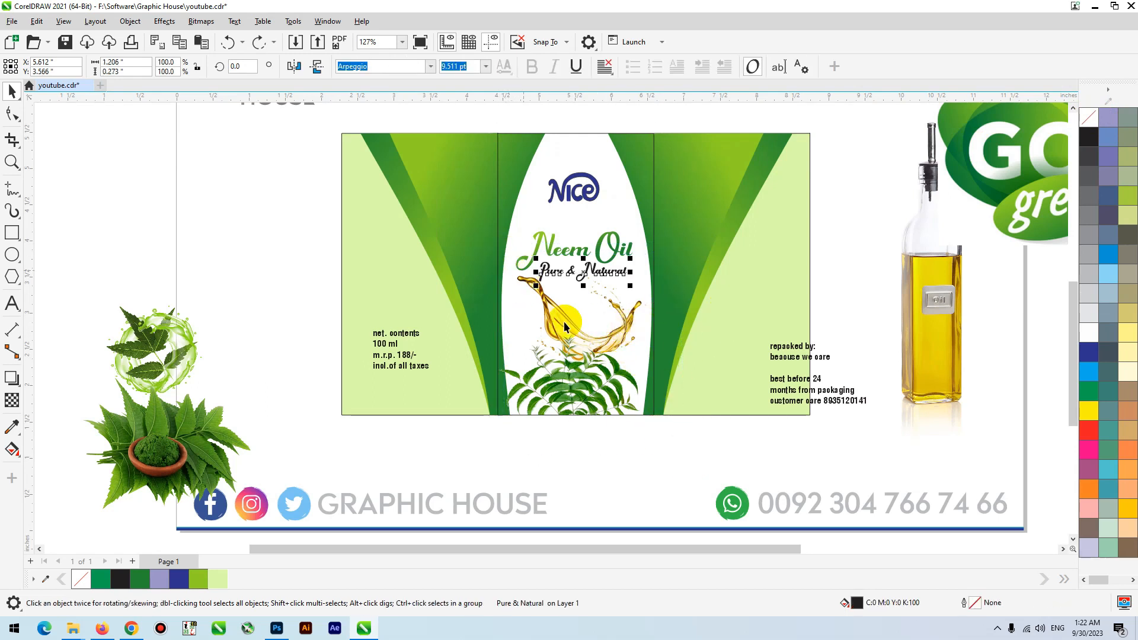
click(630, 344)
drag(506, 297, 499, 259)
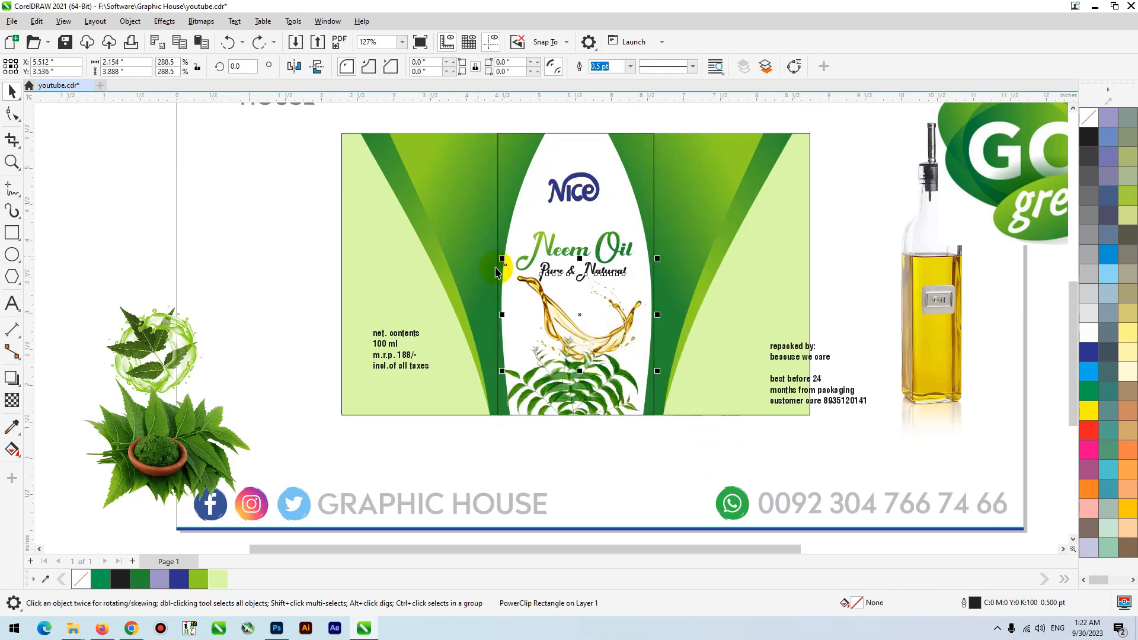
click(602, 457)
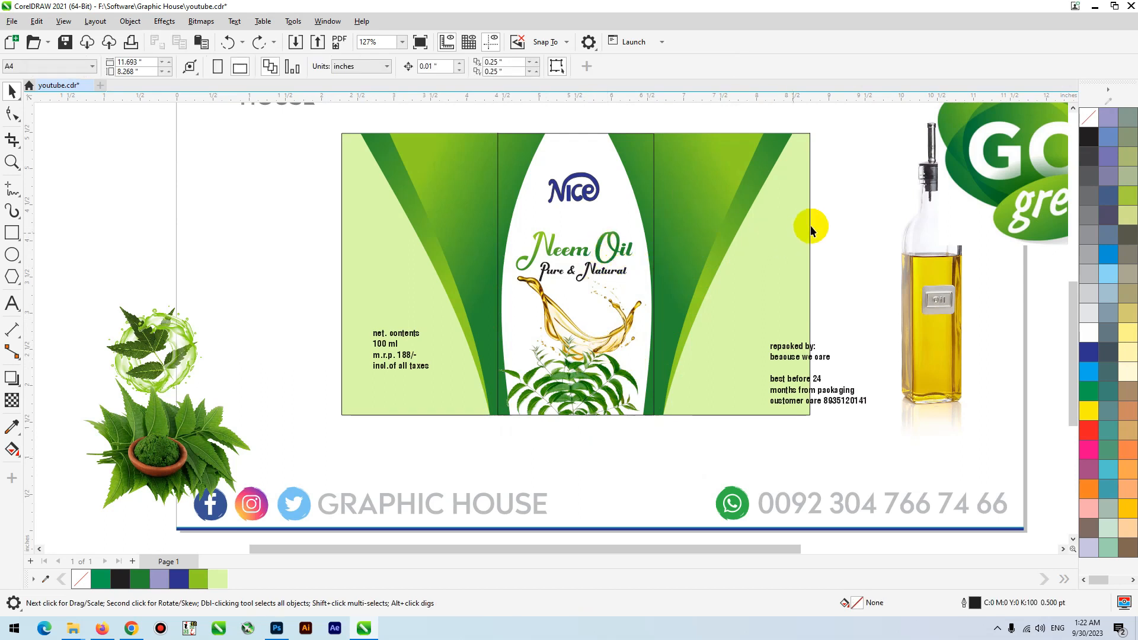
drag(865, 220, 469, 294)
drag(575, 259, 575, 246)
click(628, 313)
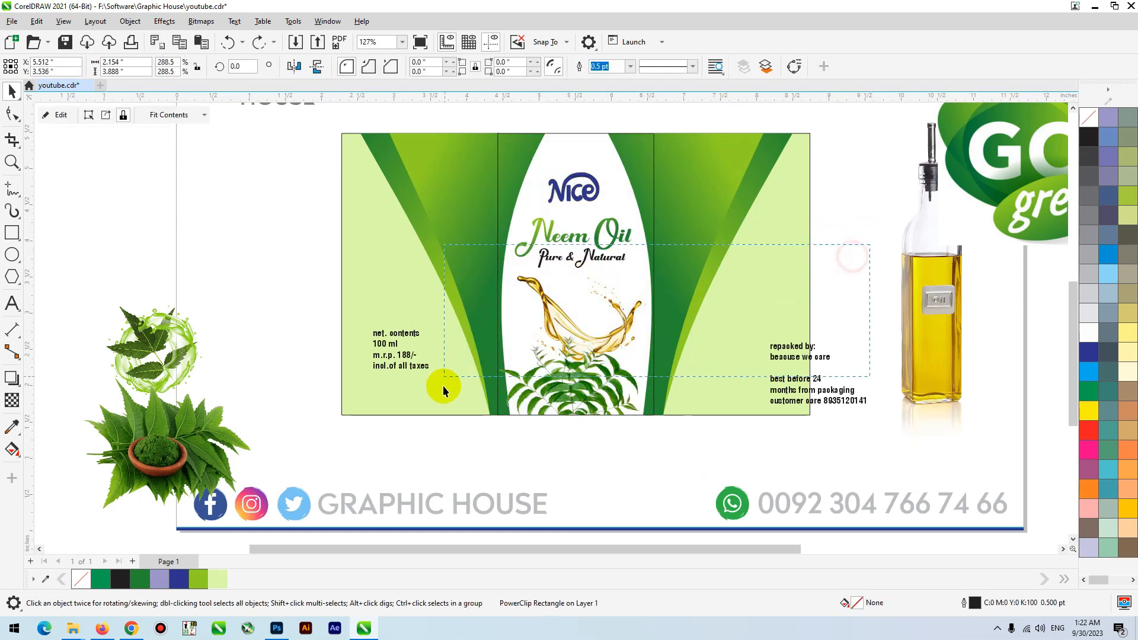
- PowerClip the golden oil splash picture inside the center panel
drag(444, 387, 442, 388)
drag(577, 309, 543, 323)
key(ctrl+z)
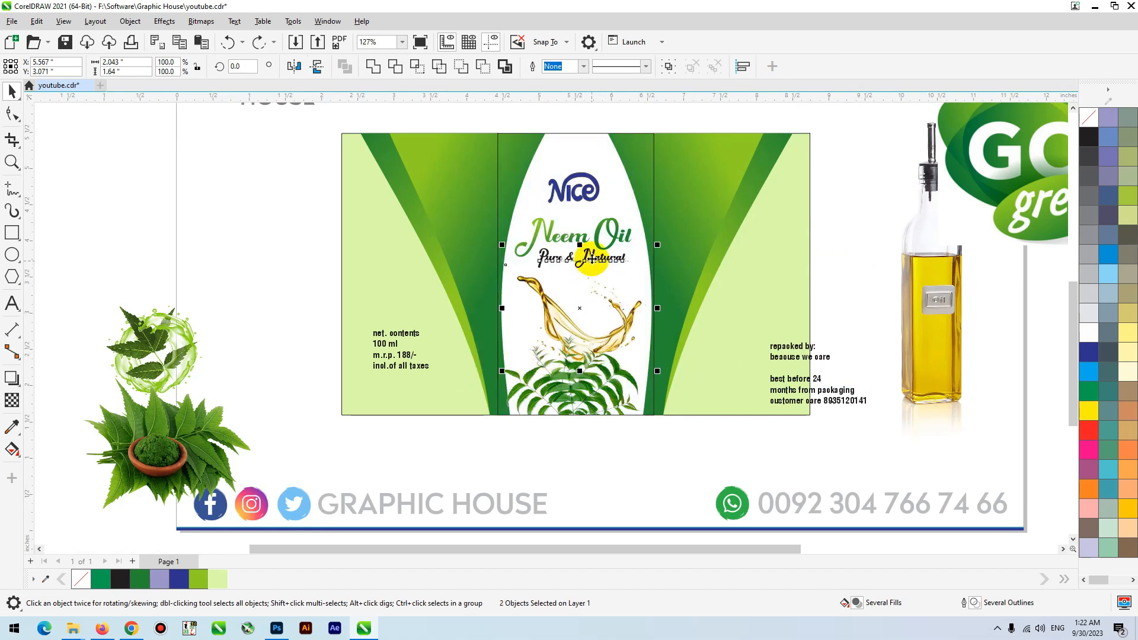
click(590, 273)
right_click(581, 315)
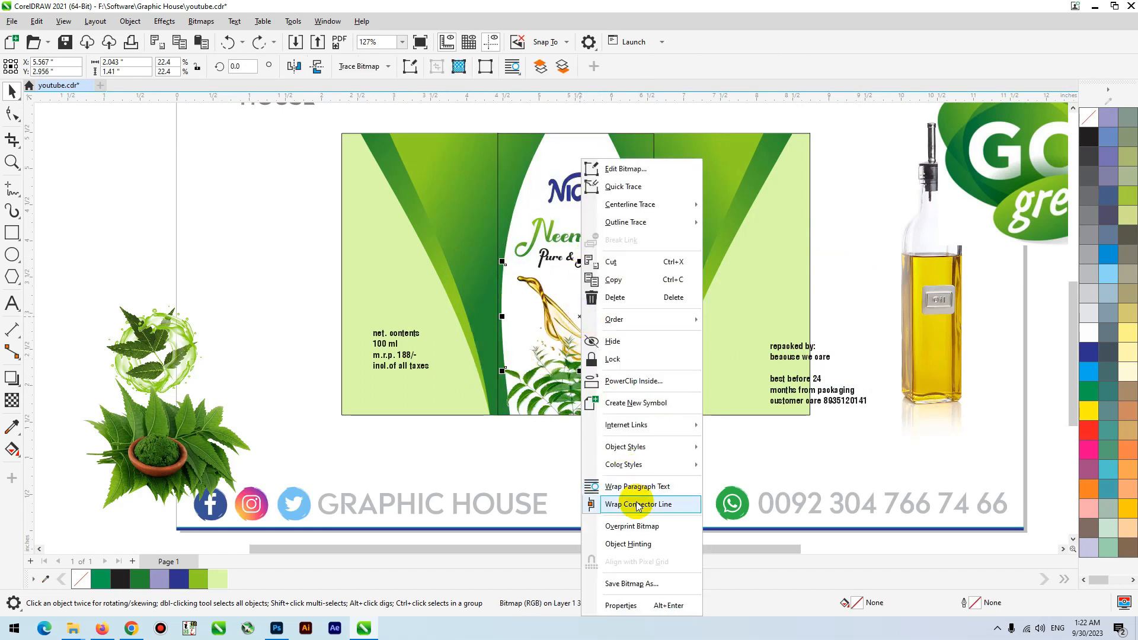
click(634, 383)
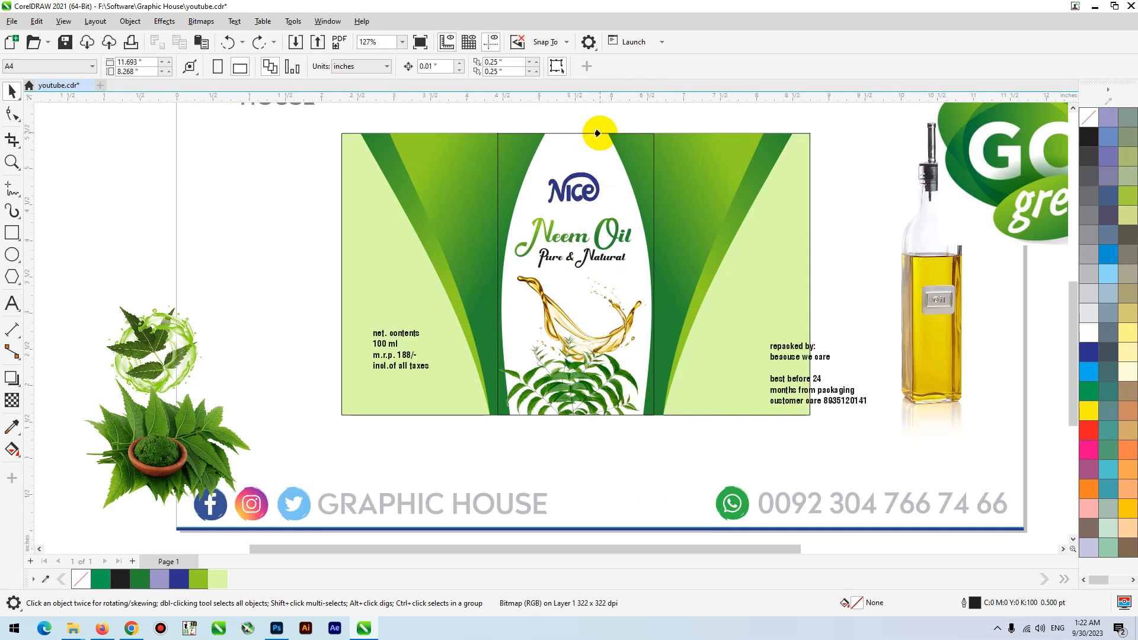
click(597, 133)
click(619, 121)
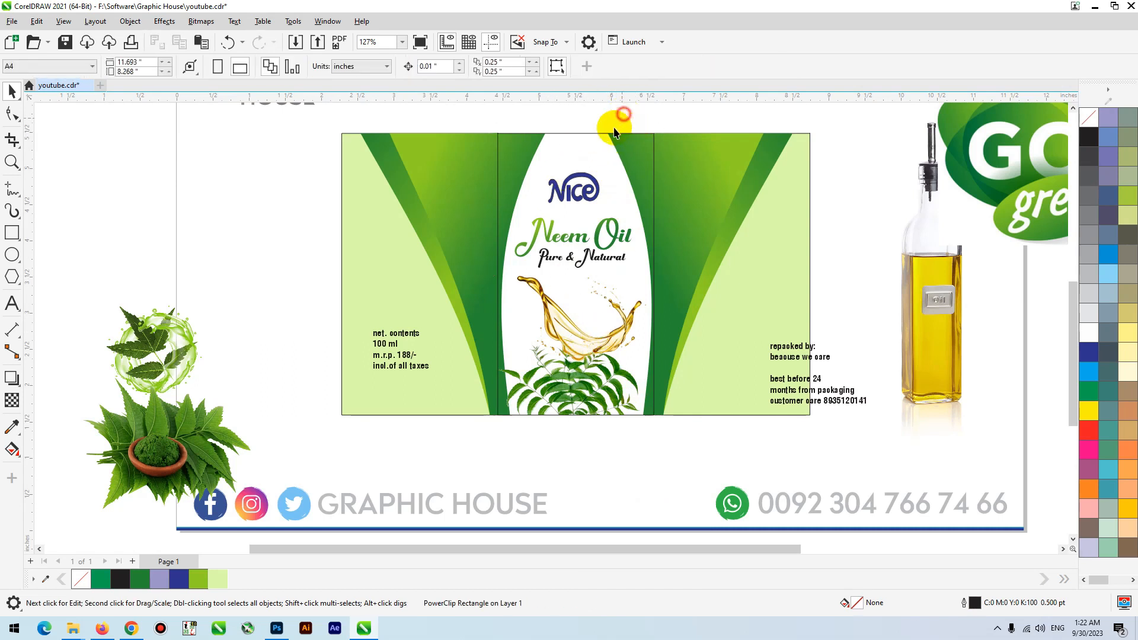
- Open the center panel's PowerClip contents for editing, focusing on the oil splash and neem leaves
click(596, 143)
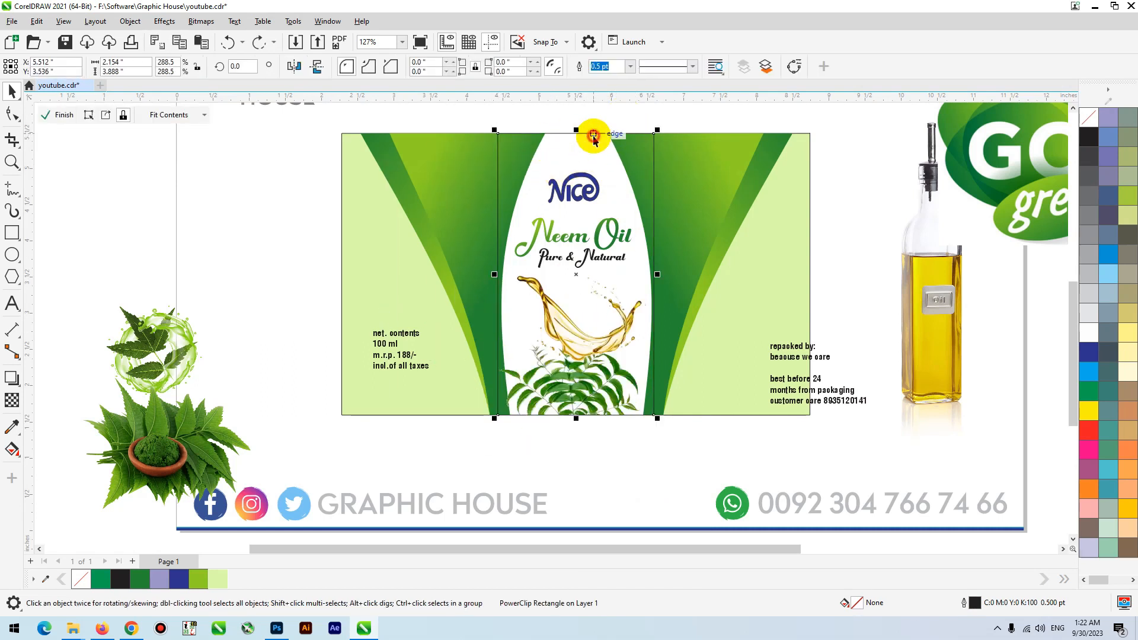
click(594, 135)
key(z)
drag(465, 226, 766, 472)
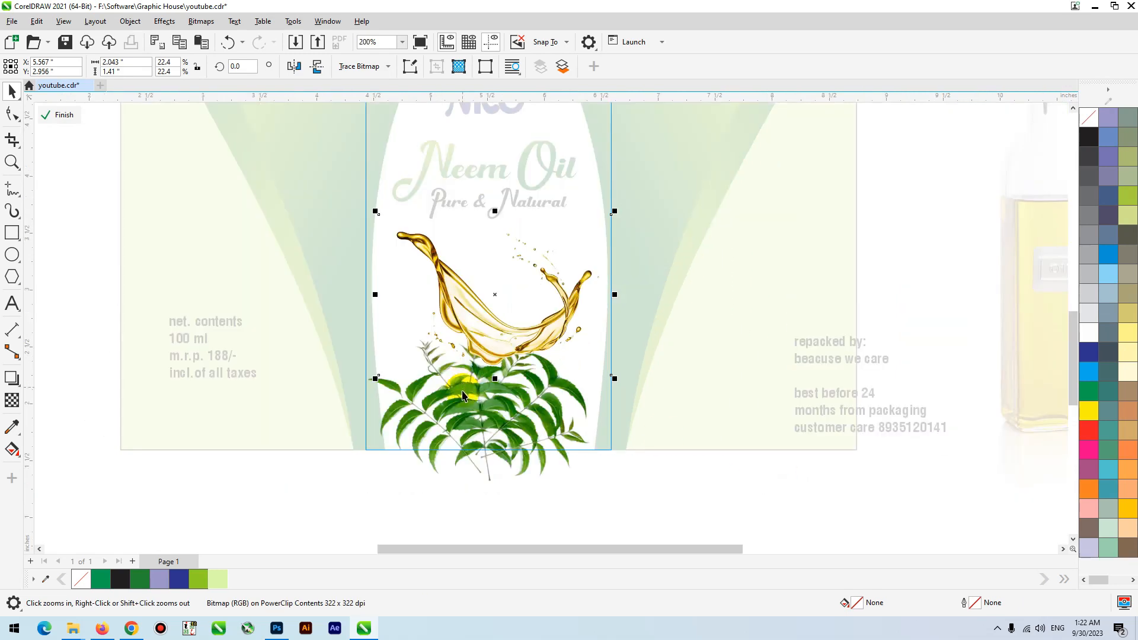
key(space)
- Enlarge the neem leaves picture to about 2.39 in wide and move the oil splash up over the text
drag(602, 272, 646, 215)
mouse_move(532, 427)
mouse_down()
mouse_move(521, 422)
mouse_move(518, 441)
mouse_move(531, 435)
mouse_up()
drag(401, 235, 396, 218)
drag(608, 192, 626, 117)
click(592, 277)
click(579, 226)
click(578, 240)
click(592, 186)
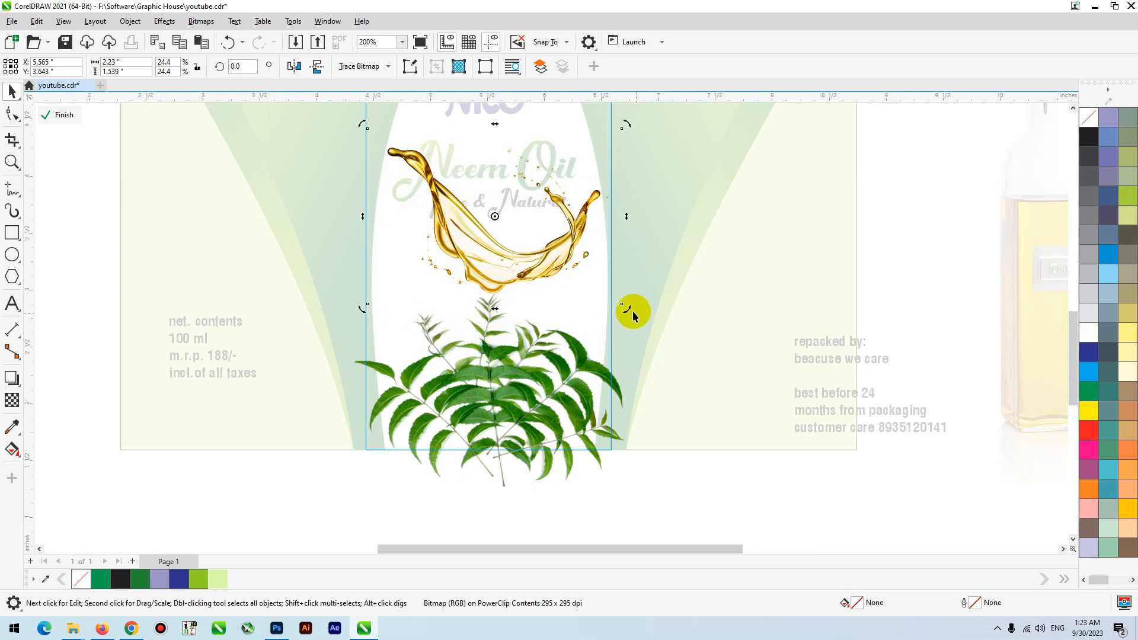
- Rotate the oil splash counterclockwise by about 33.5 degrees and move it down behind the neem leaves
drag(628, 307, 648, 218)
drag(523, 260, 531, 279)
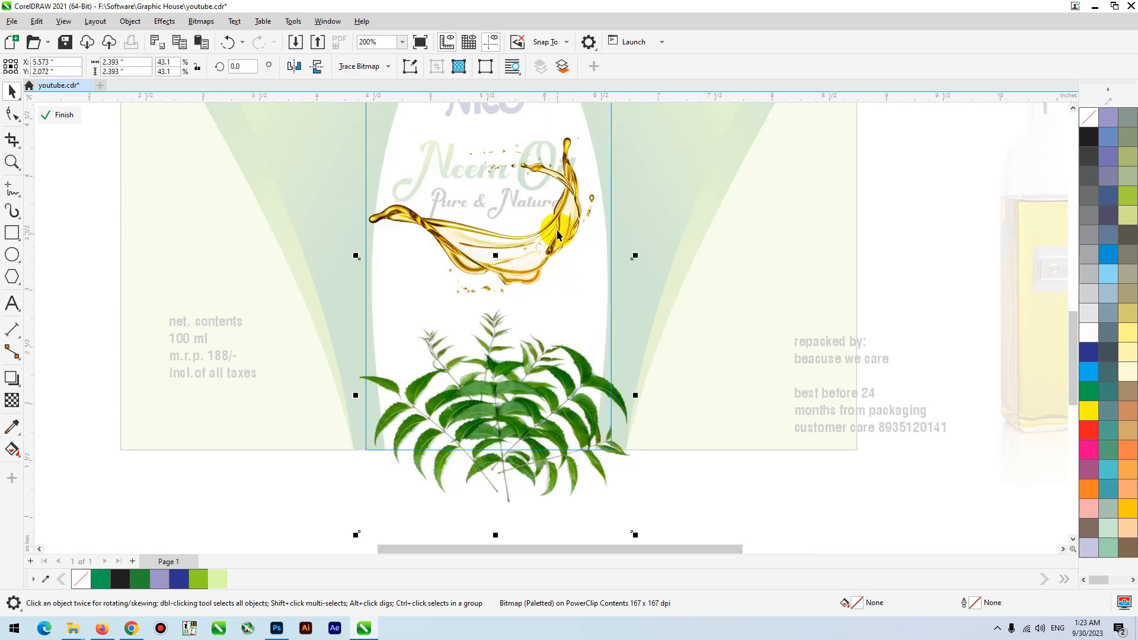
key(ctrl+z)
click(569, 209)
drag(569, 208, 569, 278)
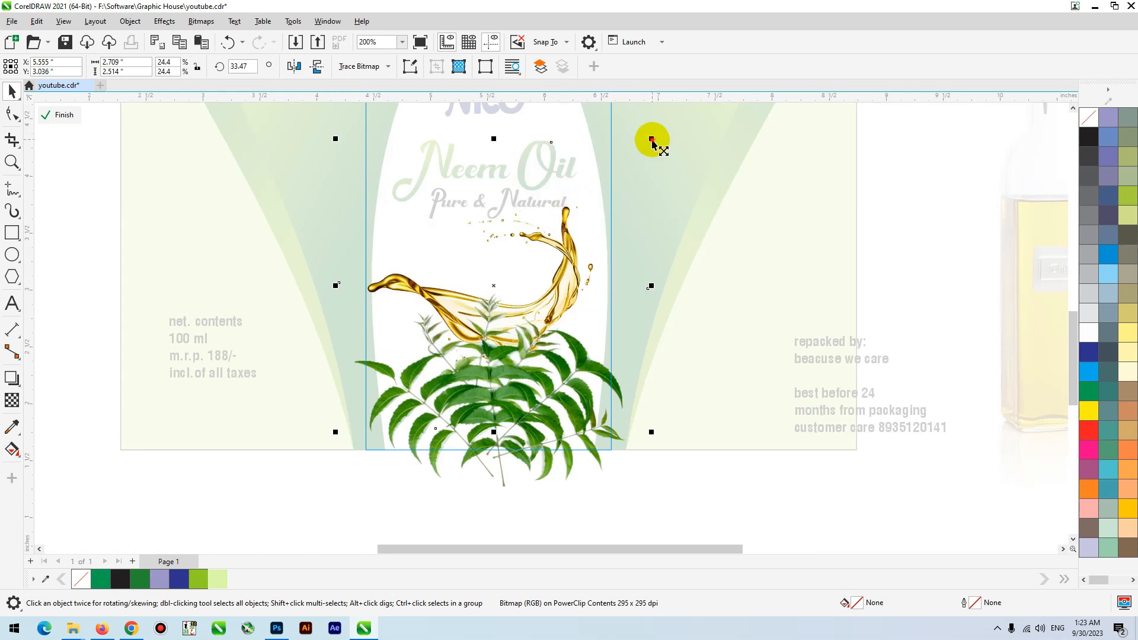
- Enlarge the oil splash to about 28.7% scale, mirror it horizontally and position it across the center panel above the leaves
drag(652, 141, 705, 89)
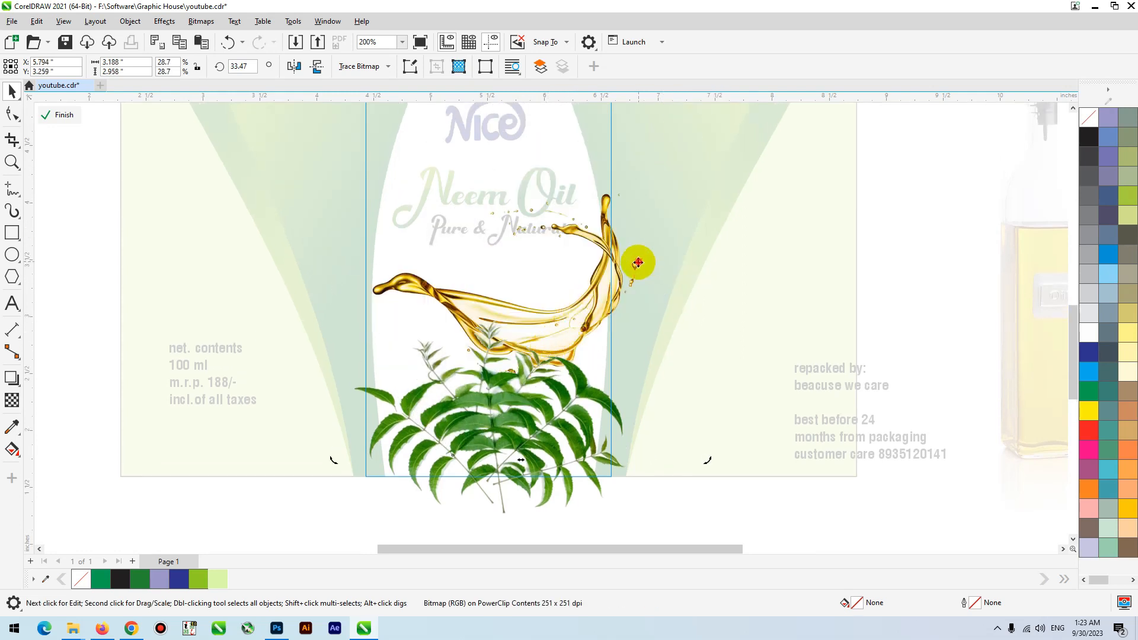
drag(635, 262, 625, 278)
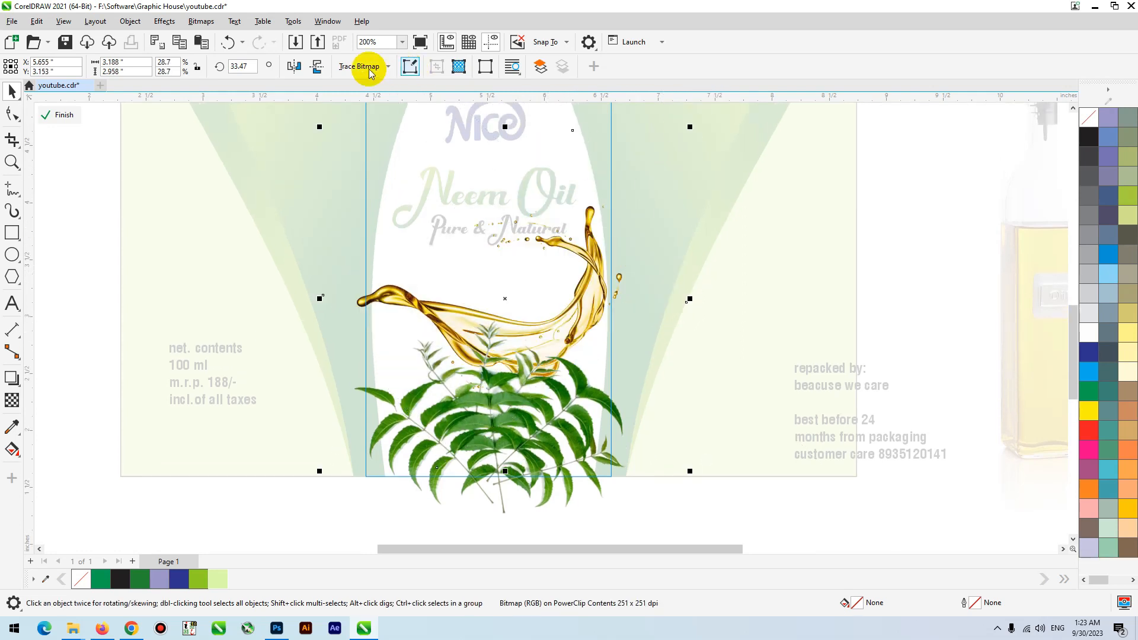
click(294, 66)
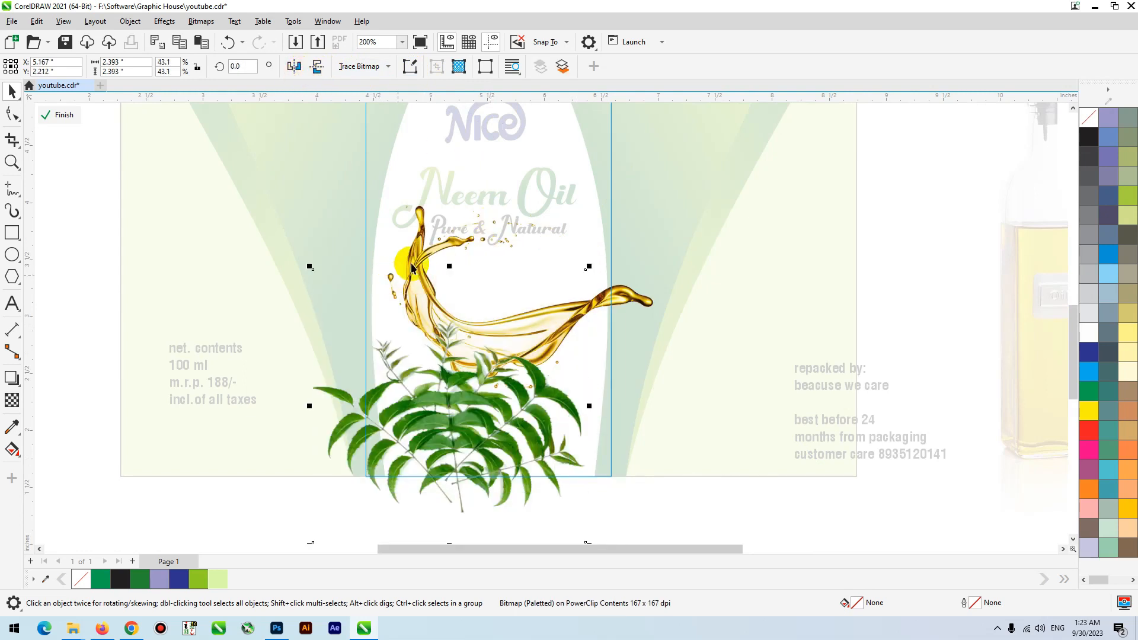
drag(426, 238, 380, 241)
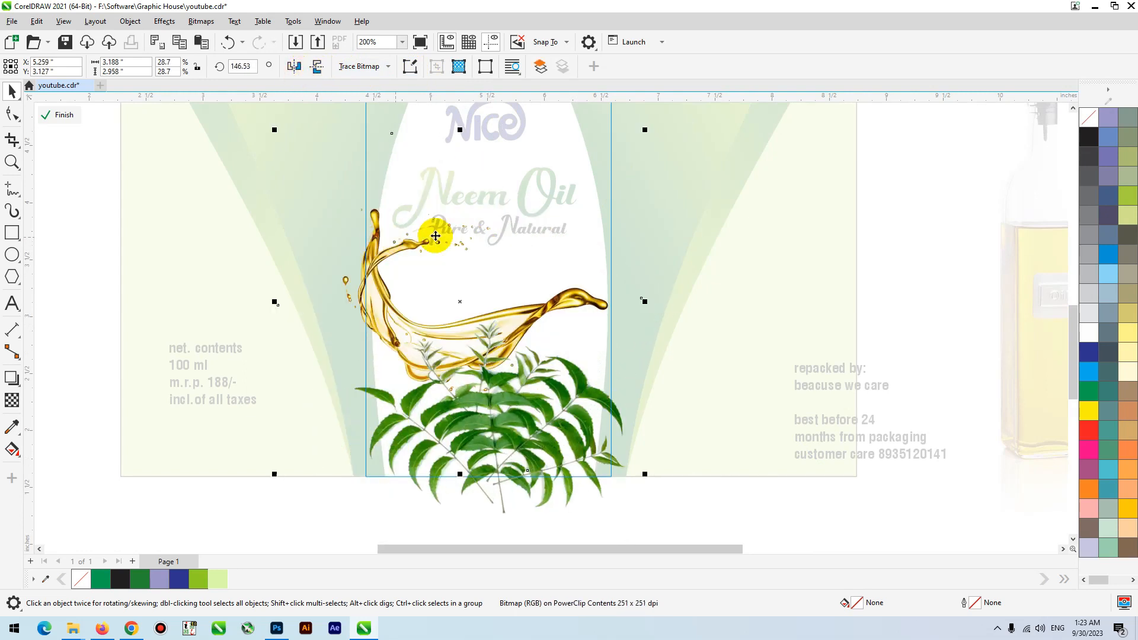
scroll(459, 241, down, 1)
drag(497, 432, 500, 424)
click(478, 482)
- Draw a rectangle about 2.44 x 2.1 in over the leaves and fill it with pale green #DCFCA6
click(12, 232)
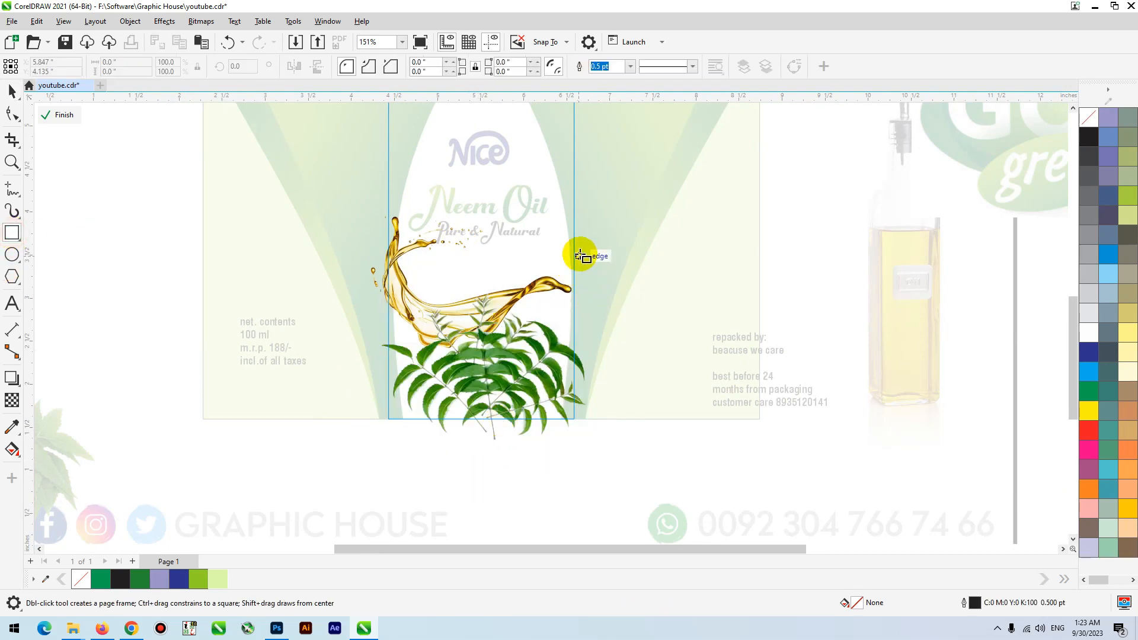
drag(580, 271, 382, 434)
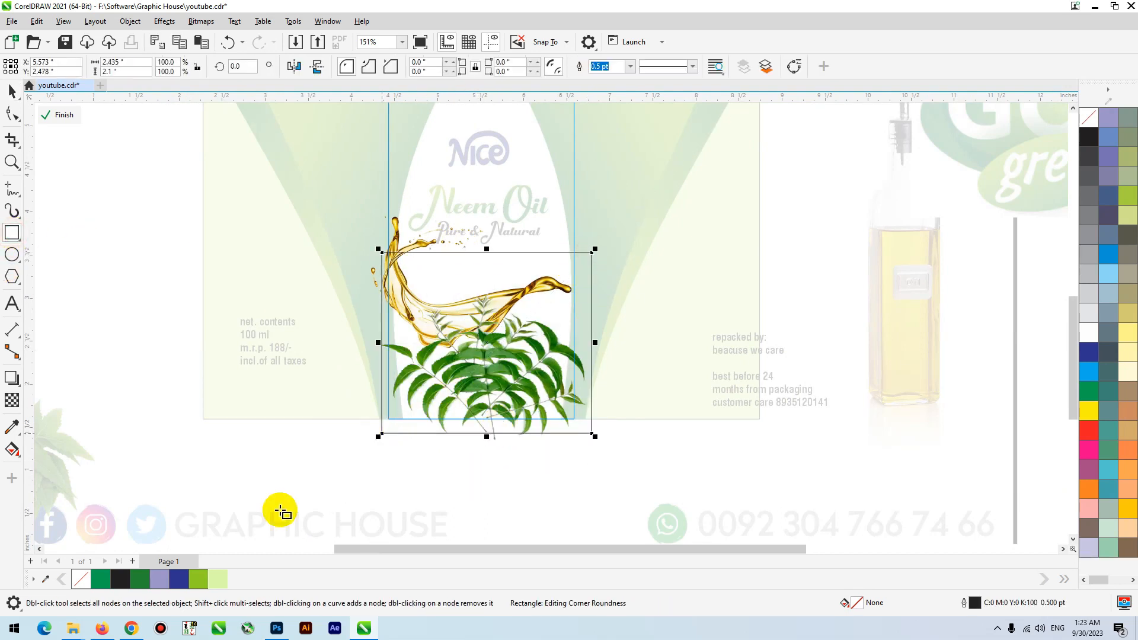
click(222, 582)
- Fade the pale green rectangle upward with a linear transparency, remove its outline, place it behind the pictures and finish editing the PowerClip
click(12, 400)
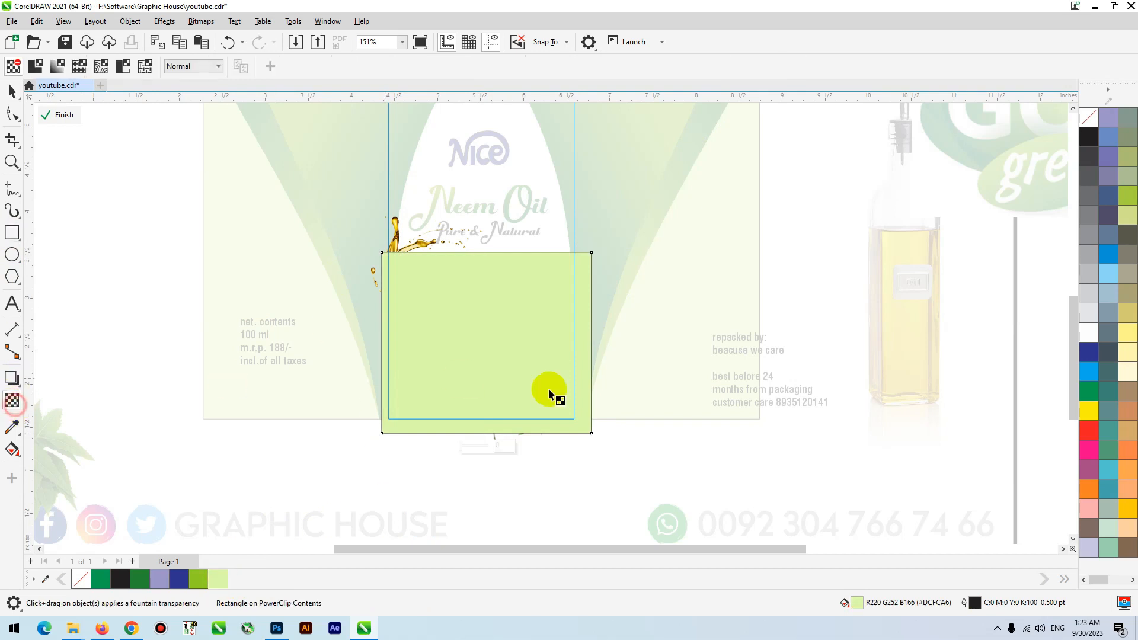
drag(496, 417, 496, 274)
drag(497, 419, 496, 497)
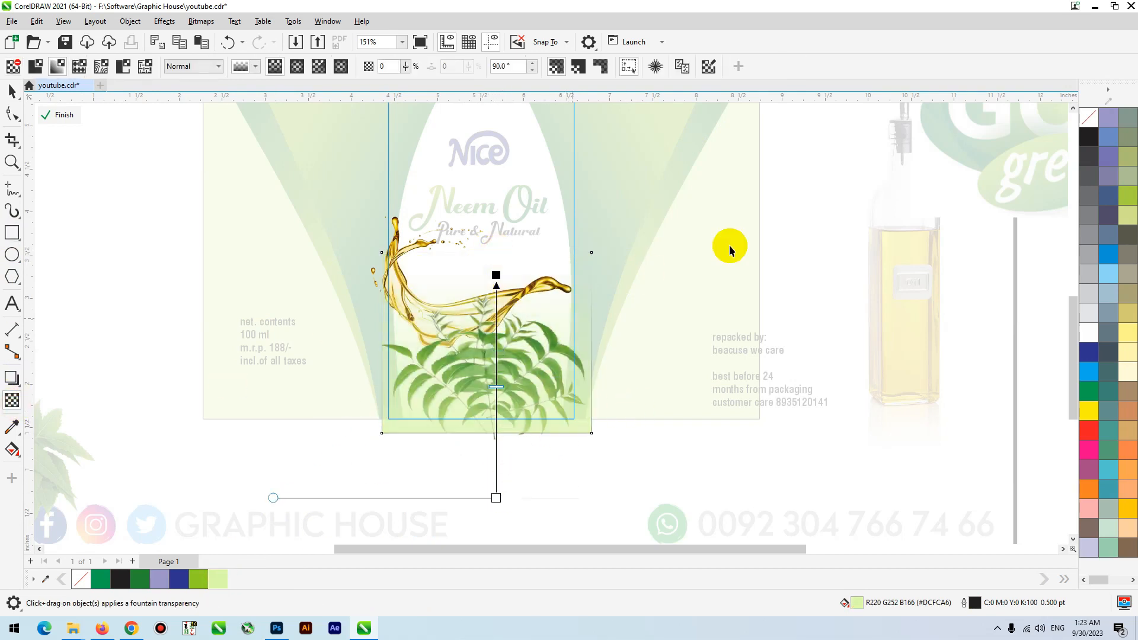
key(space)
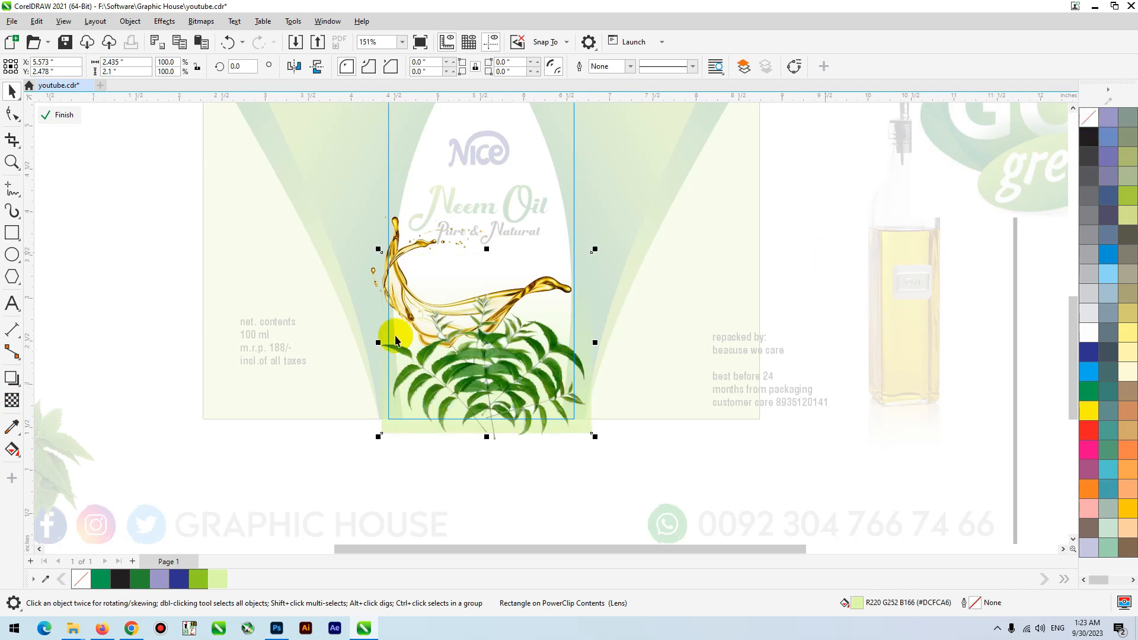
ctrl+click(338, 461)
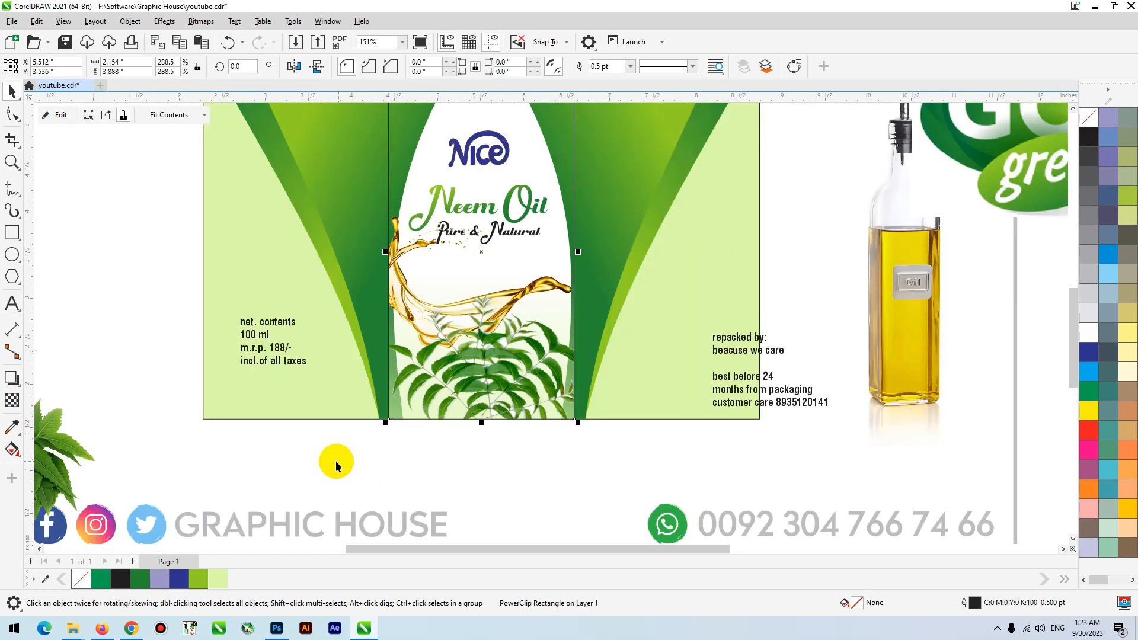
key(shift+F2)
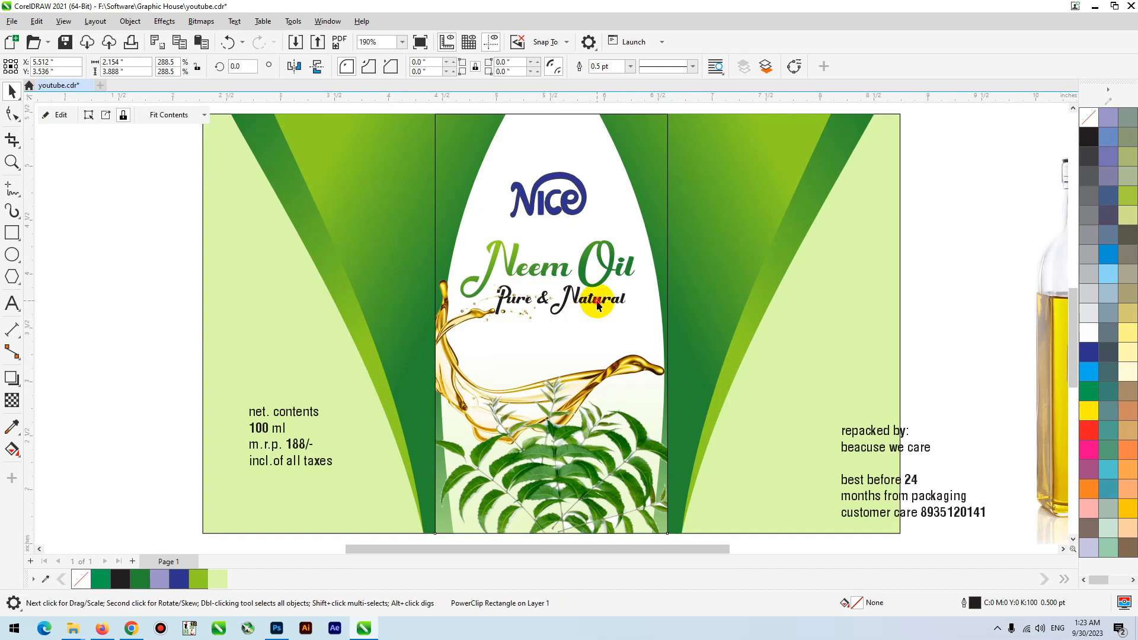
drag(595, 291, 603, 319)
key(ctrl+z)
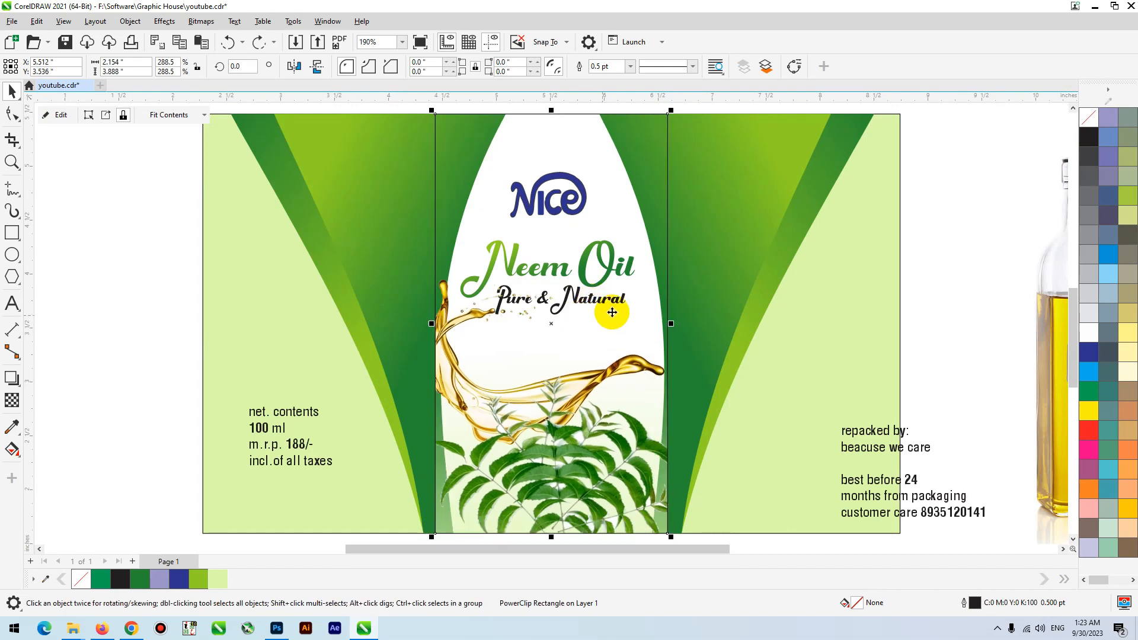
click(686, 304)
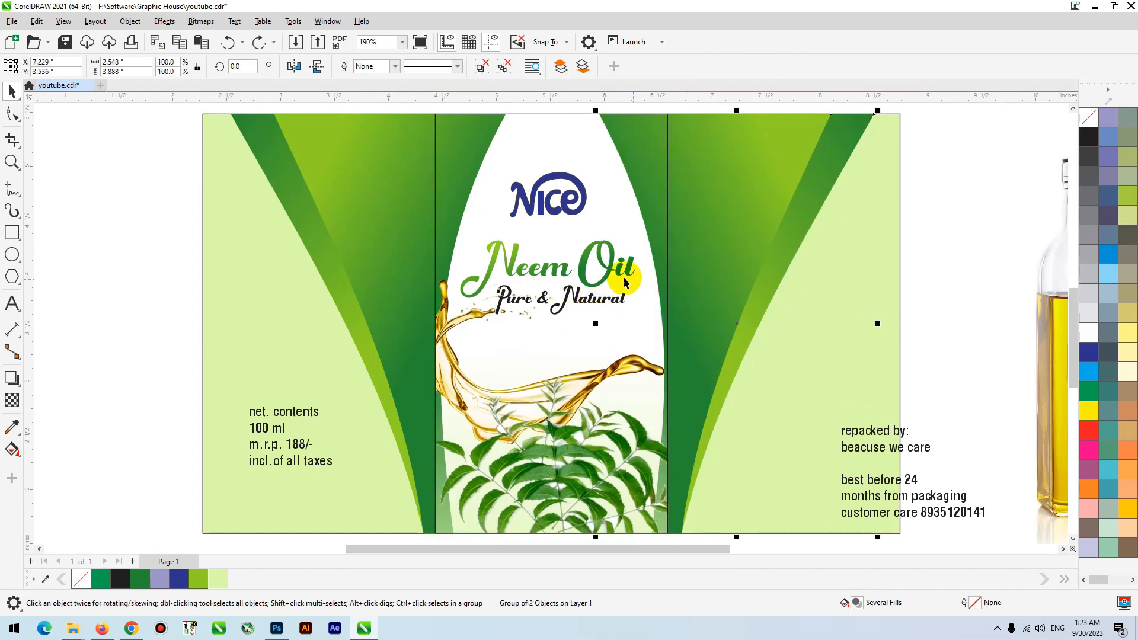
click(607, 288)
- Place copies of the Nice logo on the right and left panels and raise the center logo slightly
drag(559, 198, 831, 333)
click(935, 183)
drag(831, 333, 272, 343)
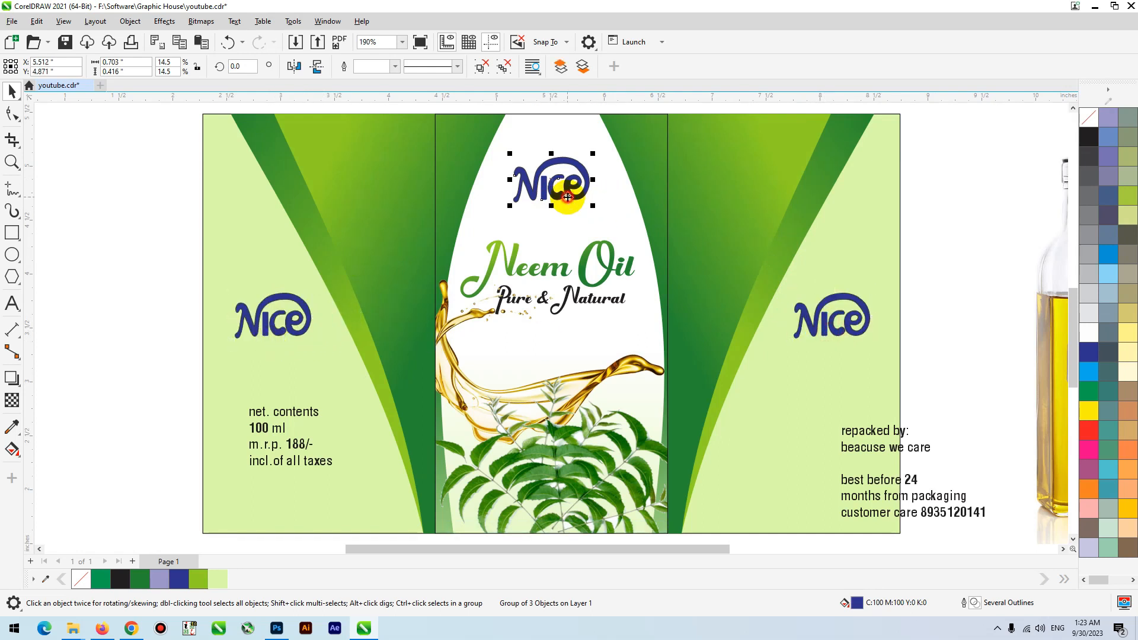
- Move the Pure & Natural text lower, resize it to about 9.6 pt and adjust the Neem Oil title's position above it
click(586, 301)
click(611, 303)
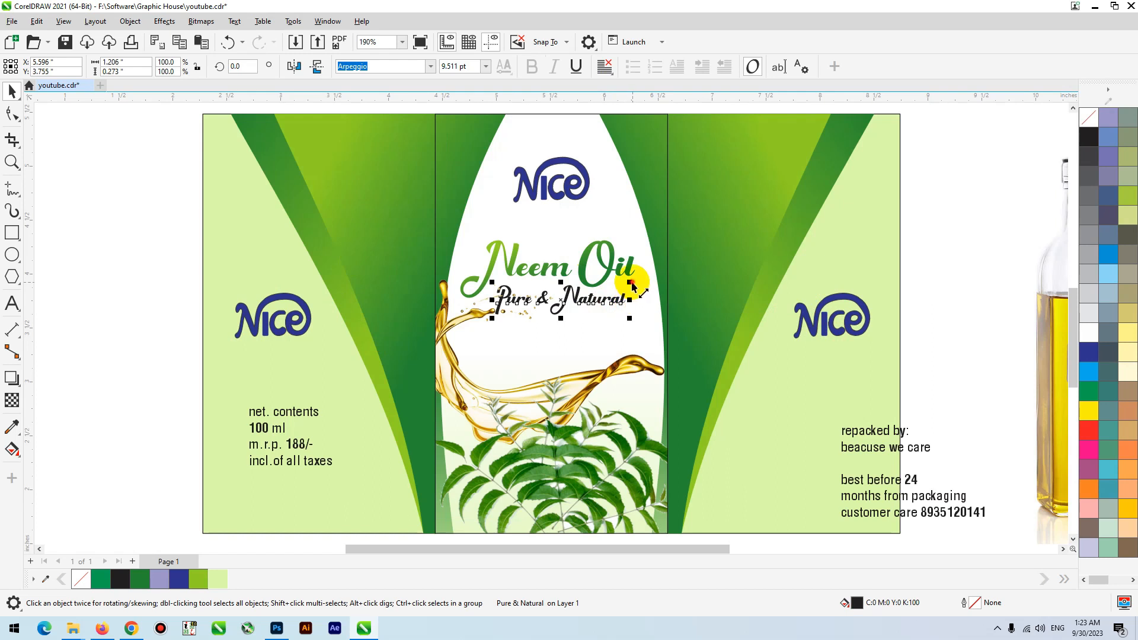
drag(632, 282, 619, 287)
drag(554, 302, 556, 348)
drag(611, 320, 627, 324)
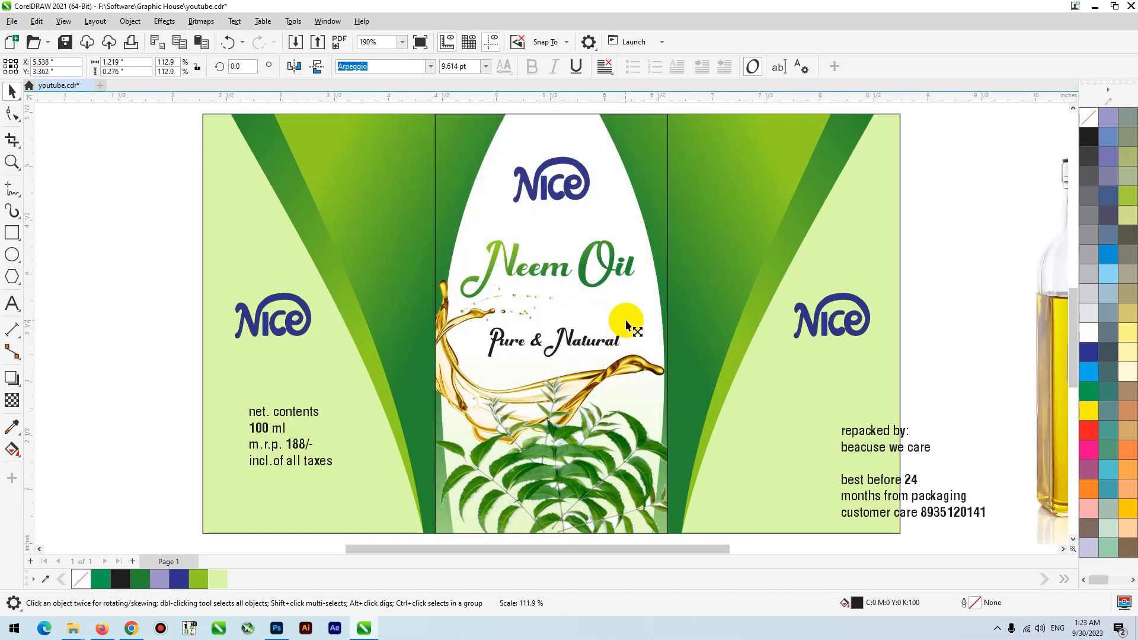
drag(586, 279, 588, 274)
scroll(500, 306, down, 1)
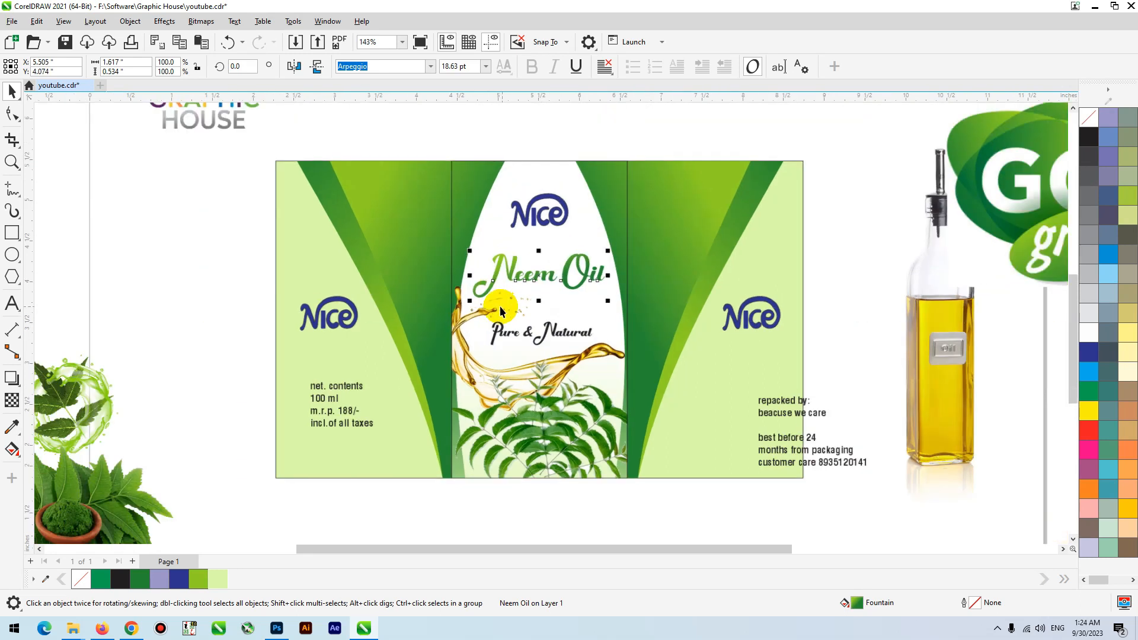
- Move the repacked-by text block inside the right panel and set its font to Helvetica LT Std Cond
scroll(500, 306, down, 2)
click(719, 403)
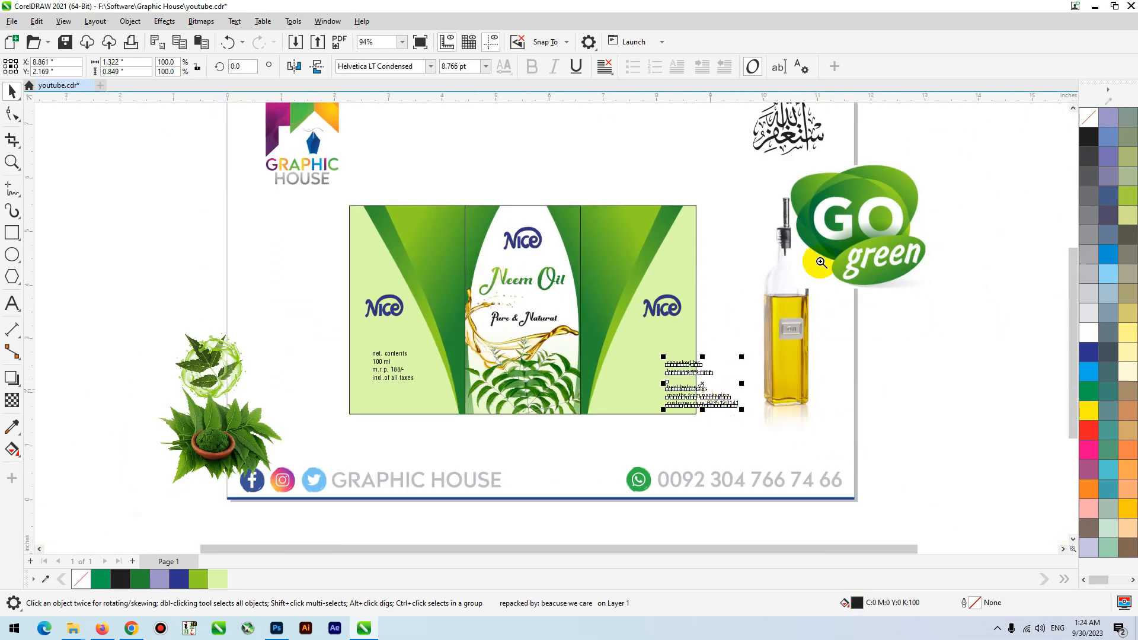
scroll(683, 421, up, 3)
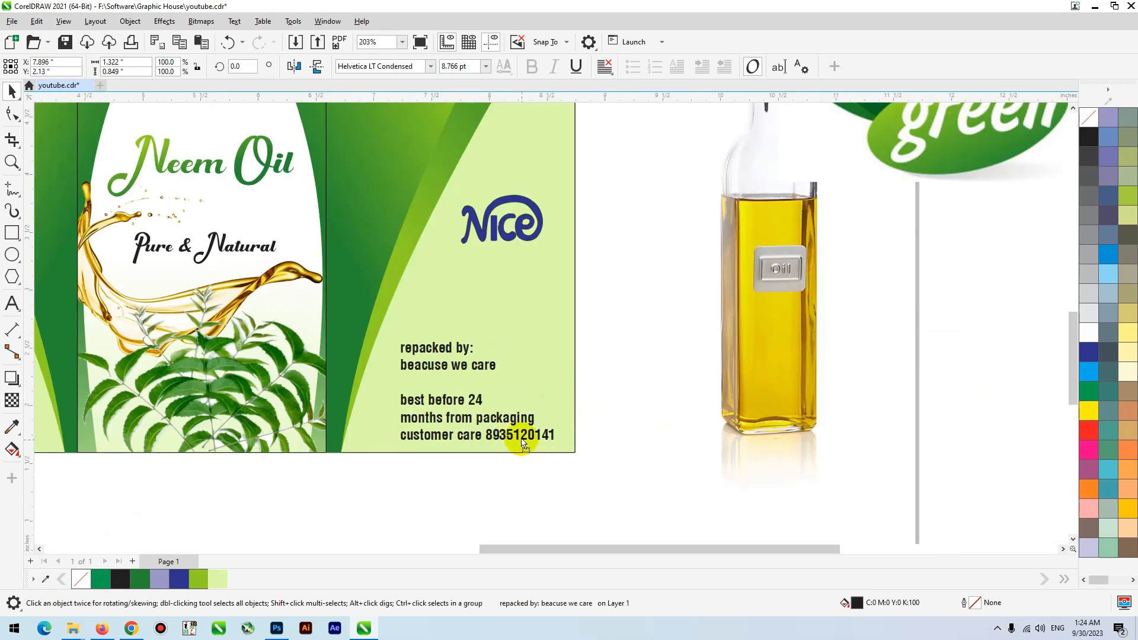
click(431, 66)
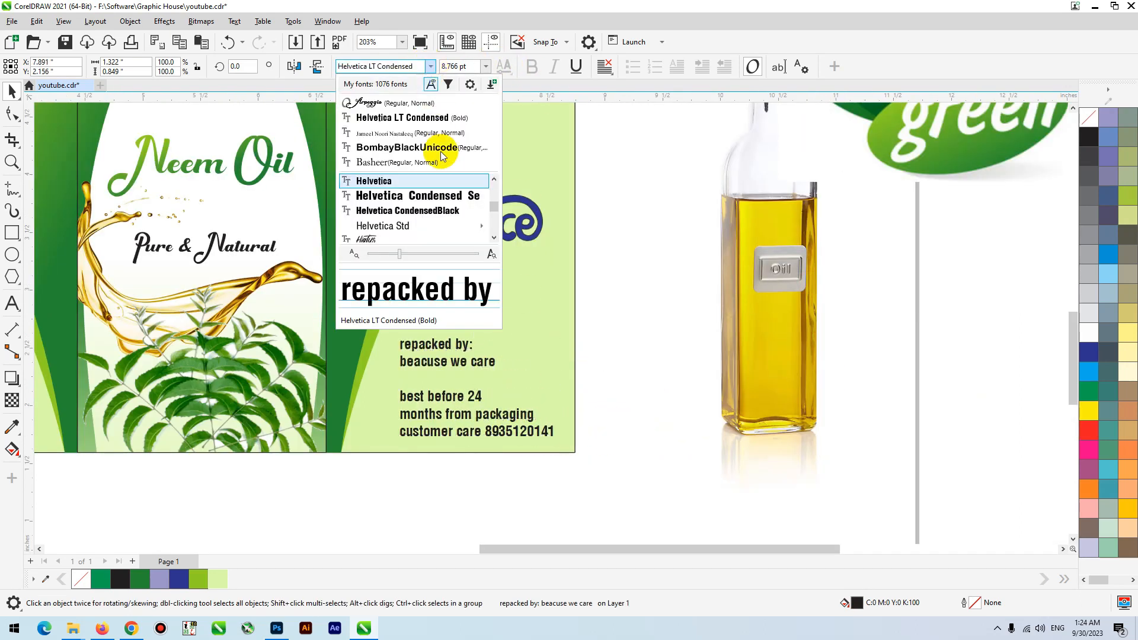
scroll(460, 183, down, 1)
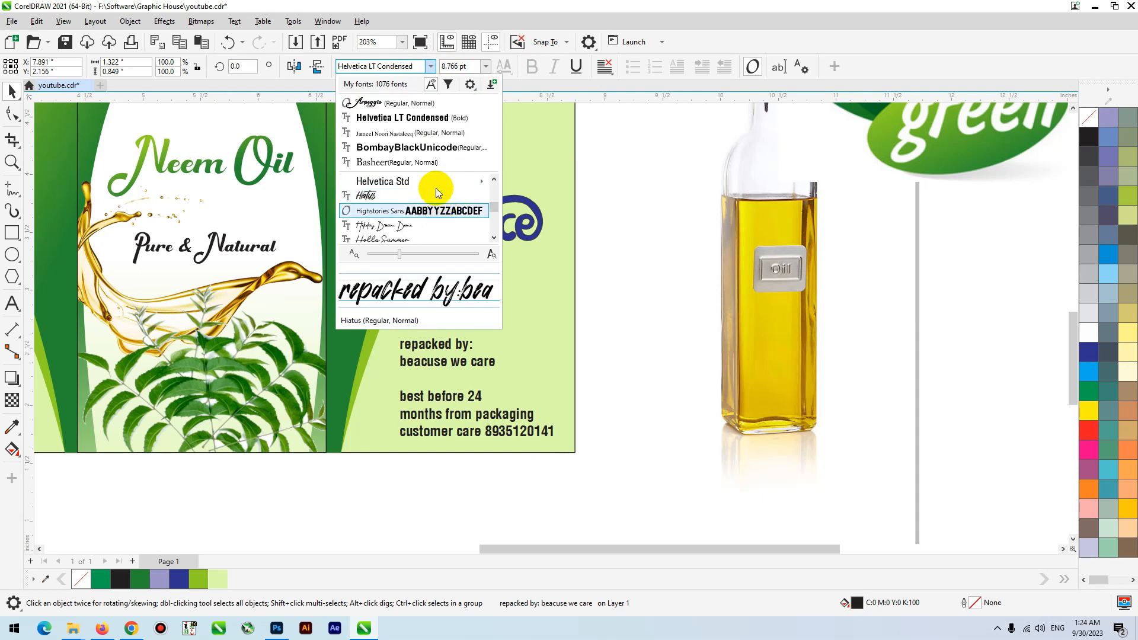
mouse_move(457, 180)
click(545, 198)
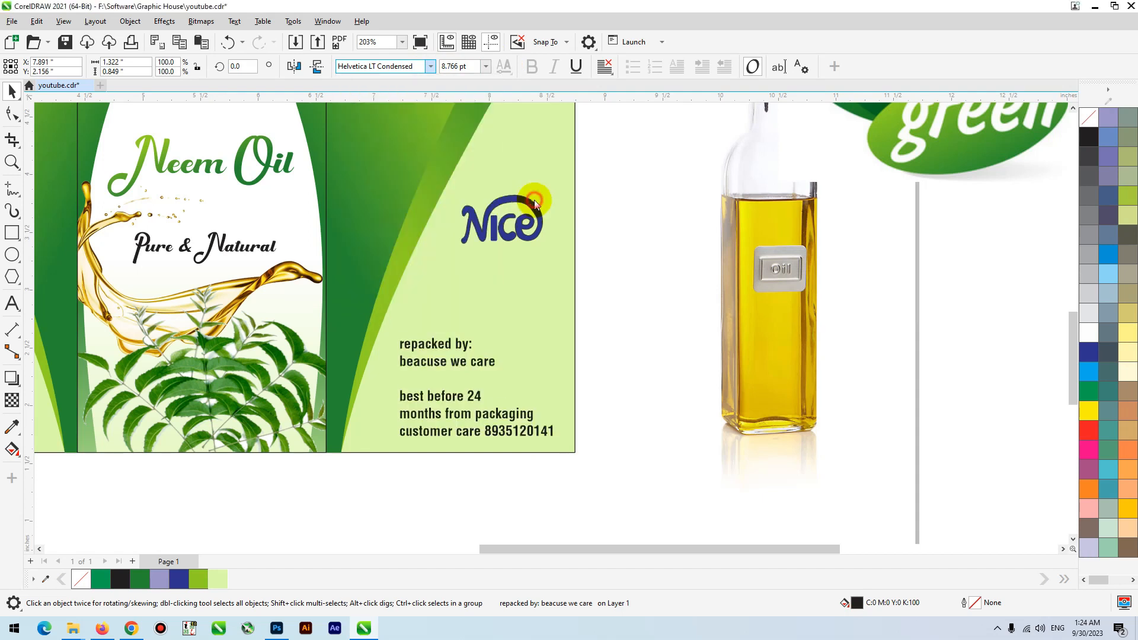
drag(738, 261, 265, 474)
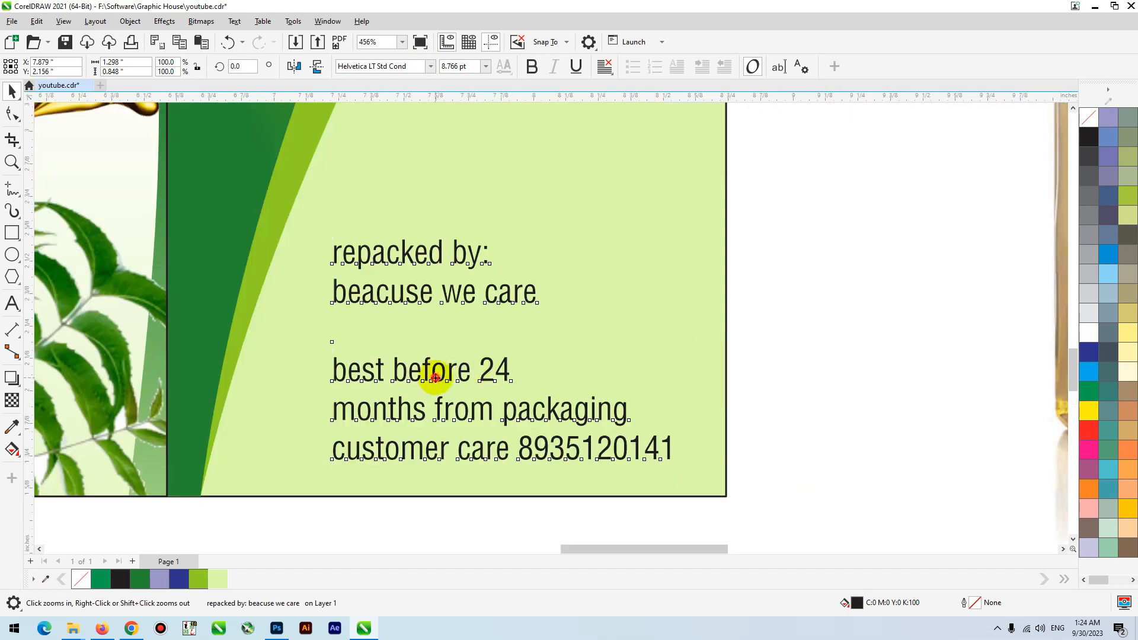
- Change the right panel's text block to Title Case and shift it slightly within the pale green area
drag(436, 378, 424, 356)
click(236, 22)
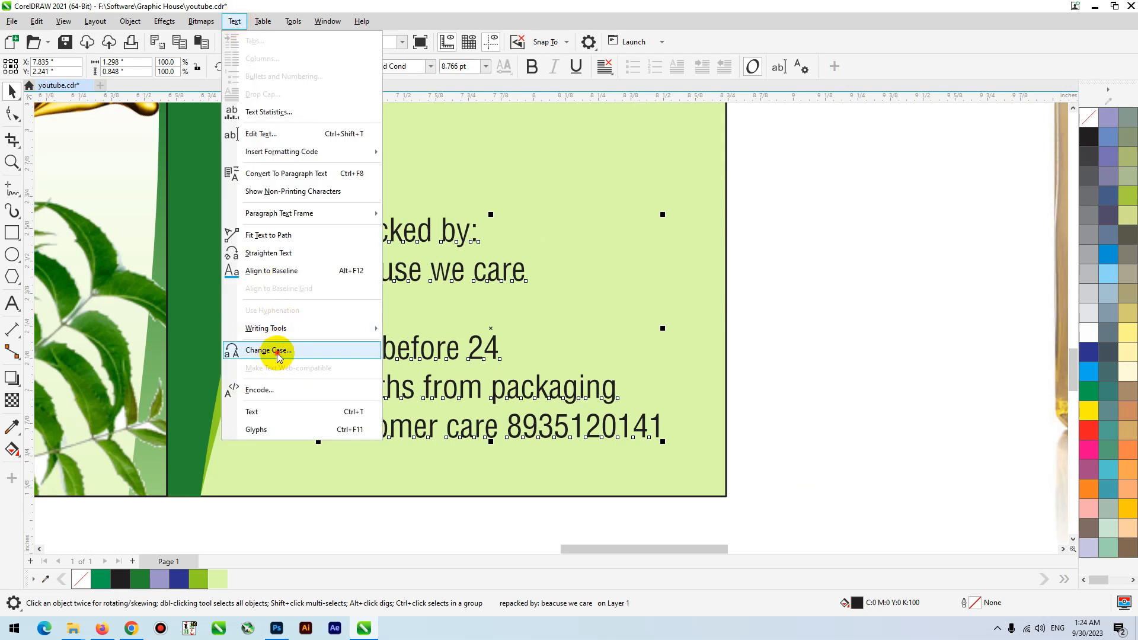
click(279, 352)
click(555, 350)
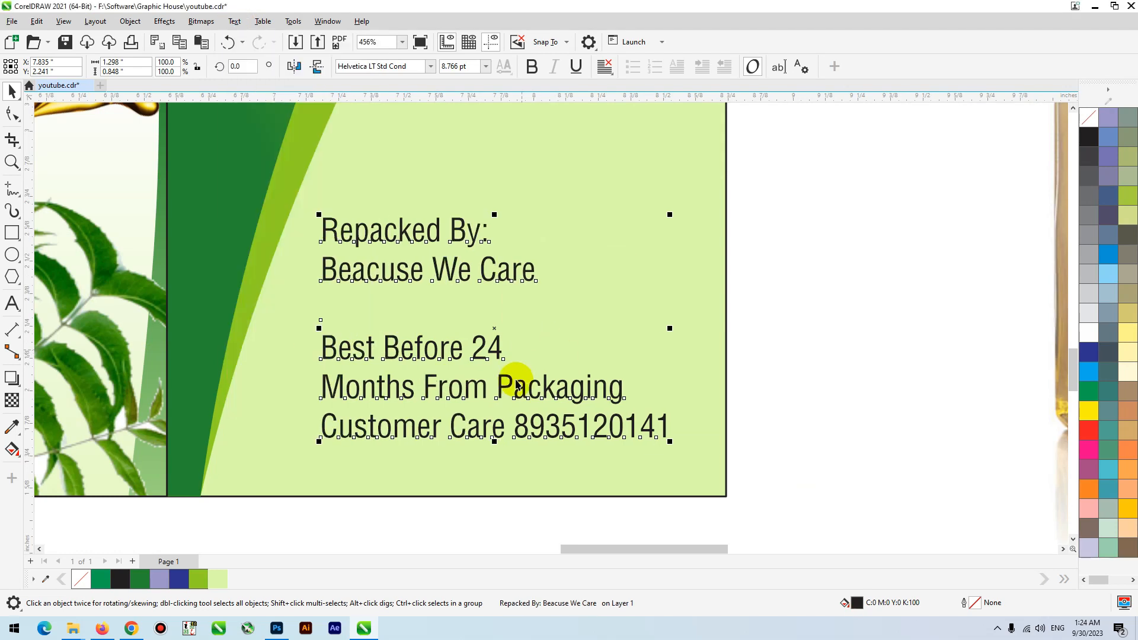
drag(508, 383, 502, 380)
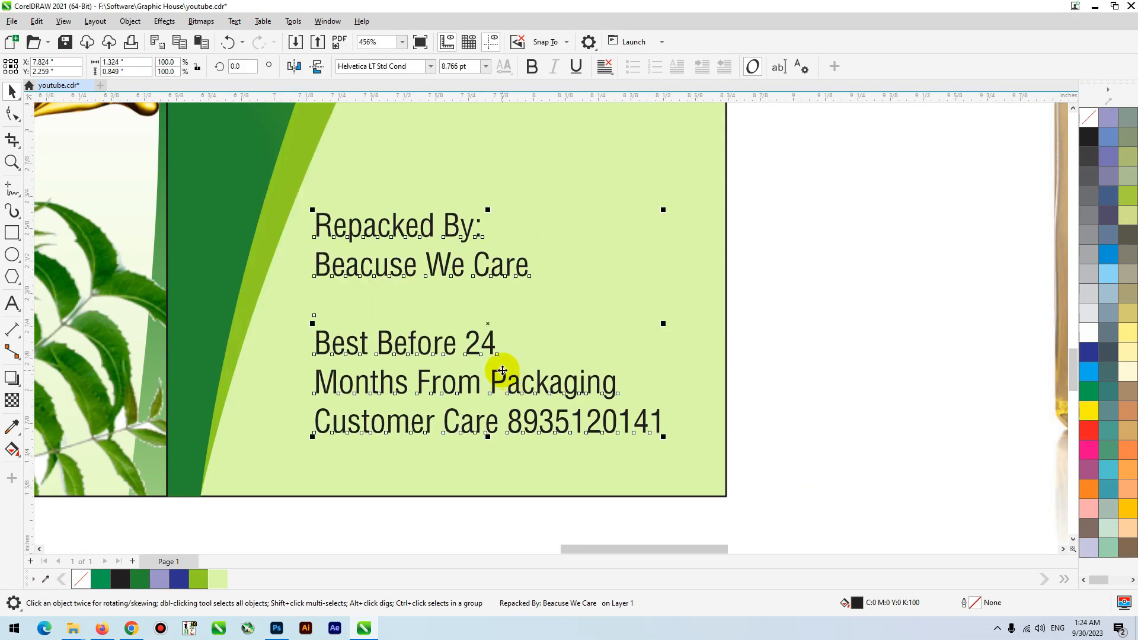
- Separate the Repacked By and Beacuse We Care lines, center them higher, color them red and enlarge them slightly
scroll(580, 350, down, 1)
drag(771, 210, 308, 337)
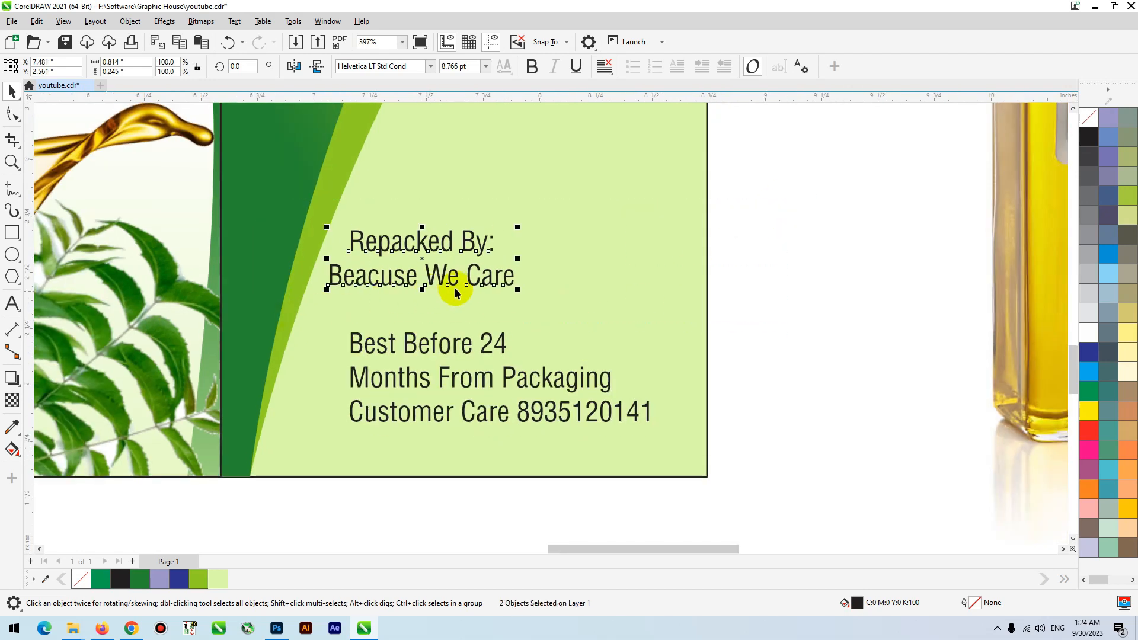
drag(461, 289, 515, 263)
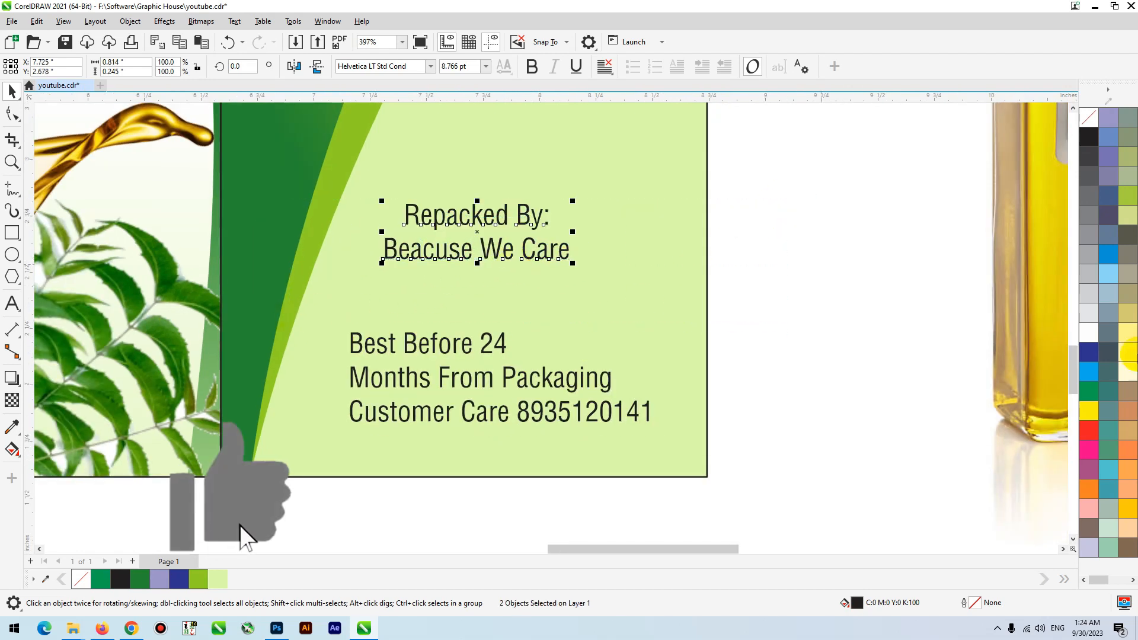
click(1091, 426)
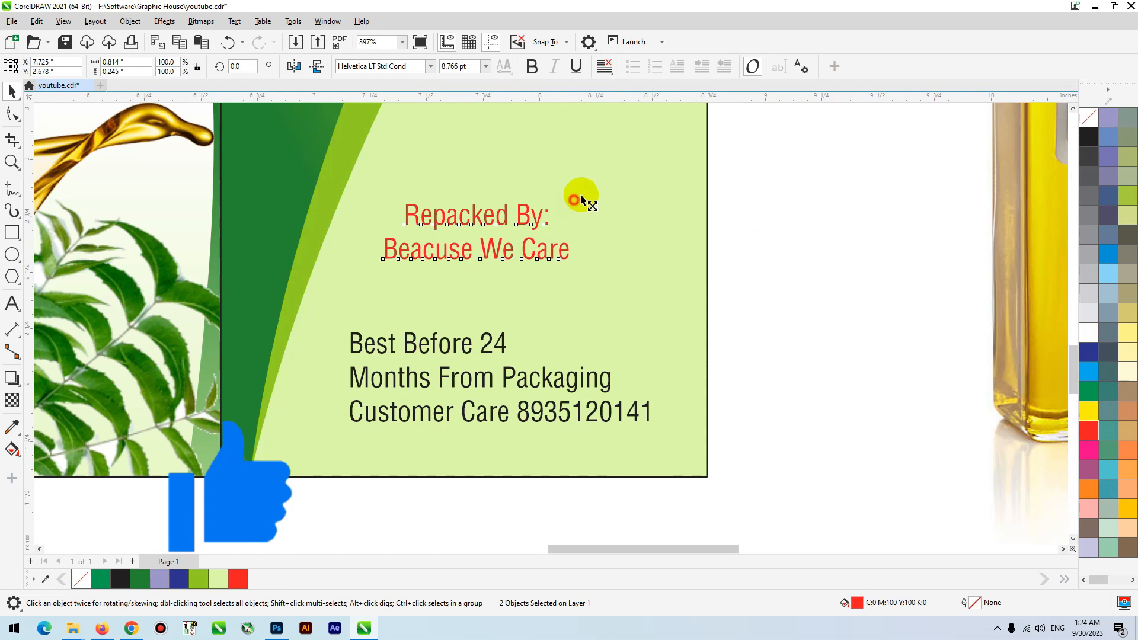
drag(575, 199, 585, 196)
- Center the Best Before 24 line over Months From Packaging and move both lines closer together above the customer care line
click(512, 342)
drag(503, 346, 559, 338)
shift+click(512, 378)
key(c)
click(723, 290)
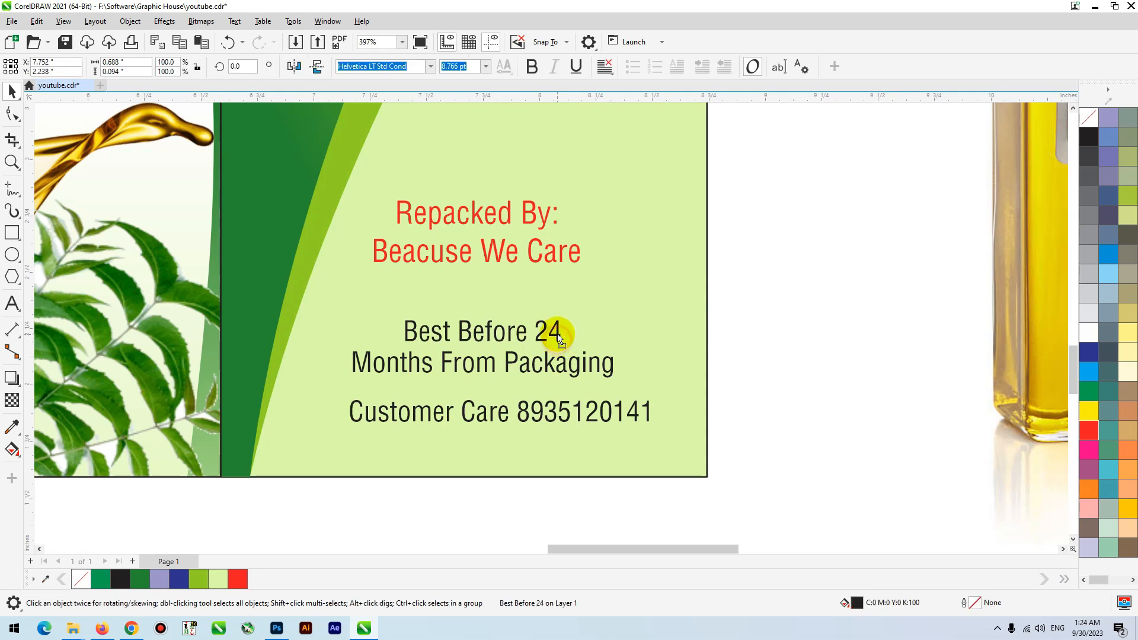
- Draw a rectangle about 1.27 x 0.34 in around the Best Before text and round its corners to about 0.029 in
click(11, 235)
drag(343, 307, 623, 386)
key(F10)
key(space)
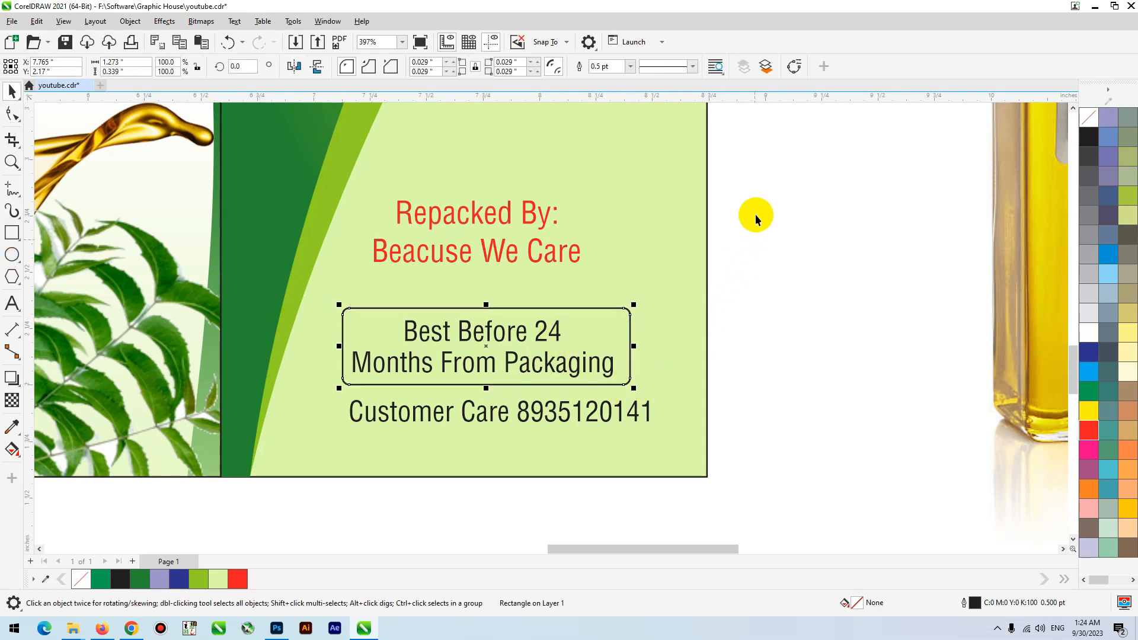
- Center-align the right panel's texts and rounded box, group them and position the group within the pale green area
drag(763, 155, 653, 249)
drag(307, 452, 307, 452)
key(c)
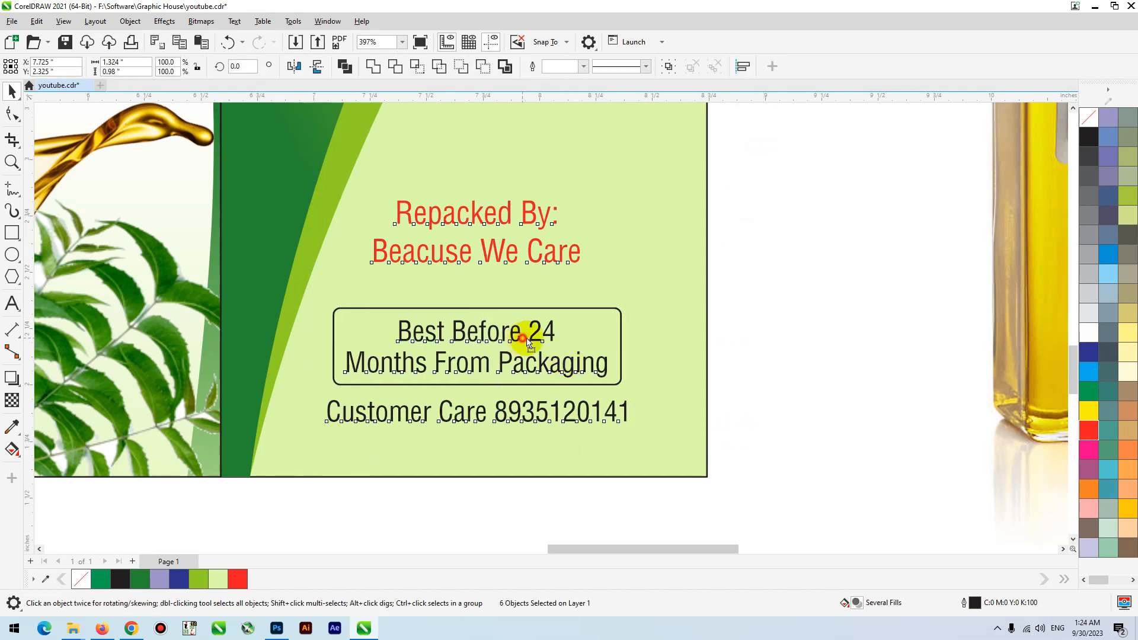
drag(523, 338, 535, 338)
key(ctrl+g)
shift+click(680, 283)
key(c)
click(778, 283)
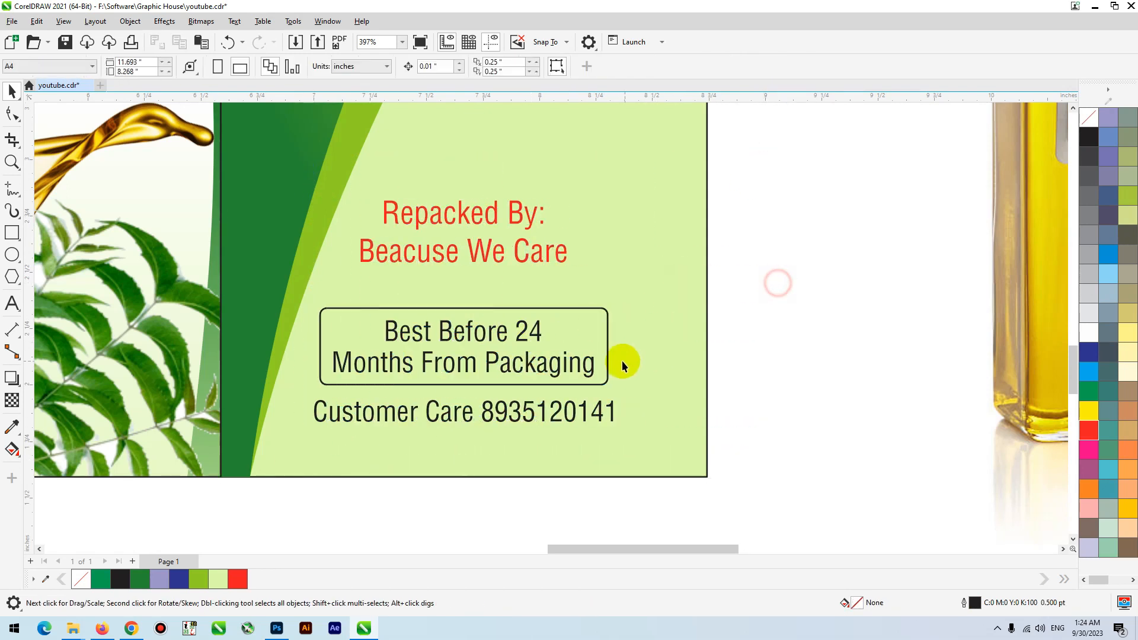
drag(606, 363, 643, 362)
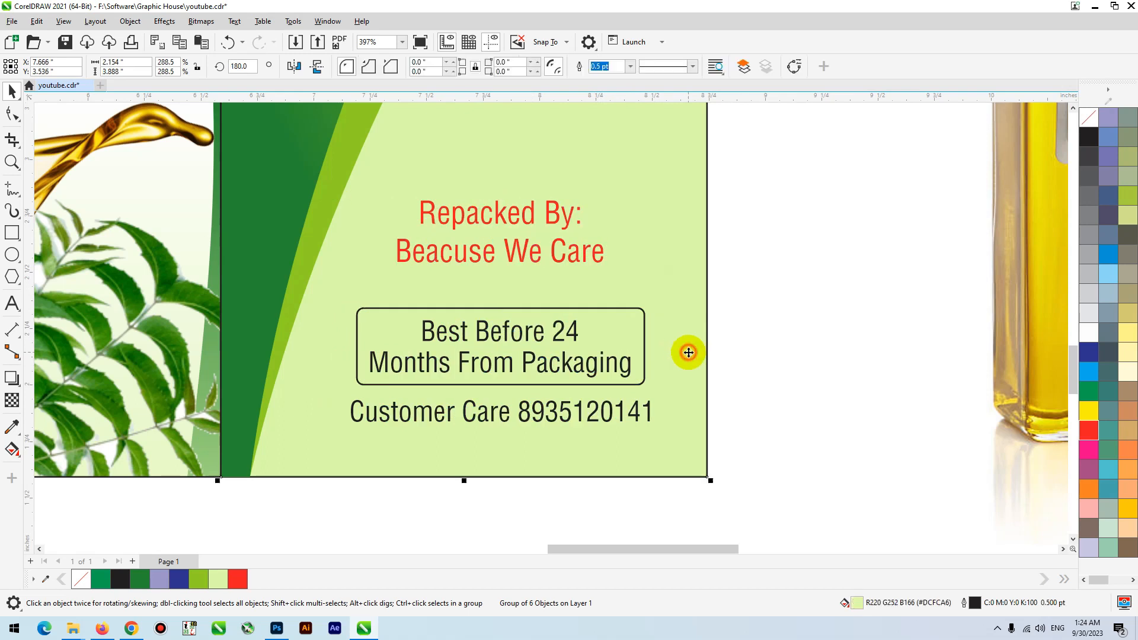
- Shrink the right panel's Nice logo to about 0.57 in wide and center it just above the Repacked By text
key(F3)
click(697, 292)
drag(597, 332, 563, 382)
drag(607, 344, 600, 346)
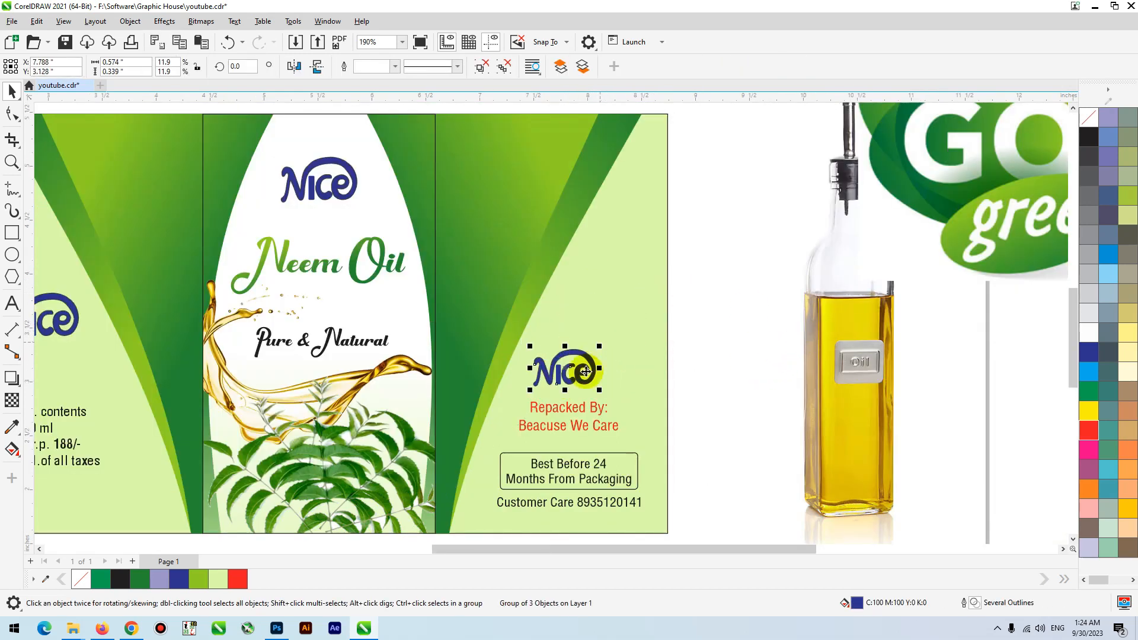
shift+click(577, 410)
key(c)
click(704, 363)
- Change the left panel's net contents and M.R.P. text block to Title Case
key(F3)
key(F2)
drag(528, 256, 176, 482)
double_click(377, 370)
key(ctrl+a)
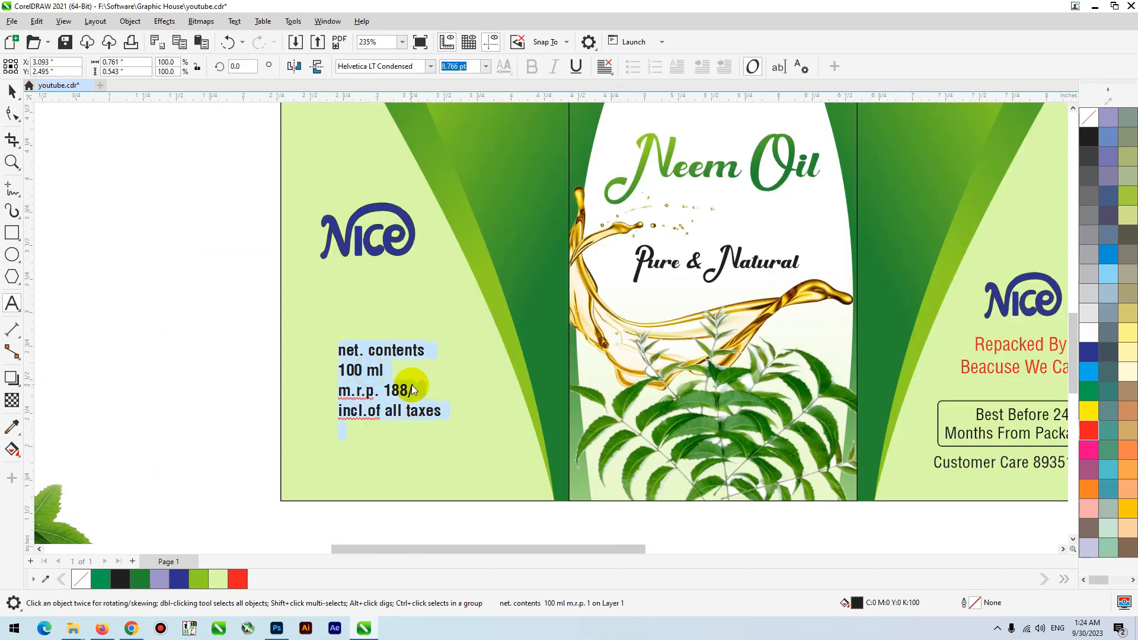
key(shift+F3)
key(alt+t)
key(Return)
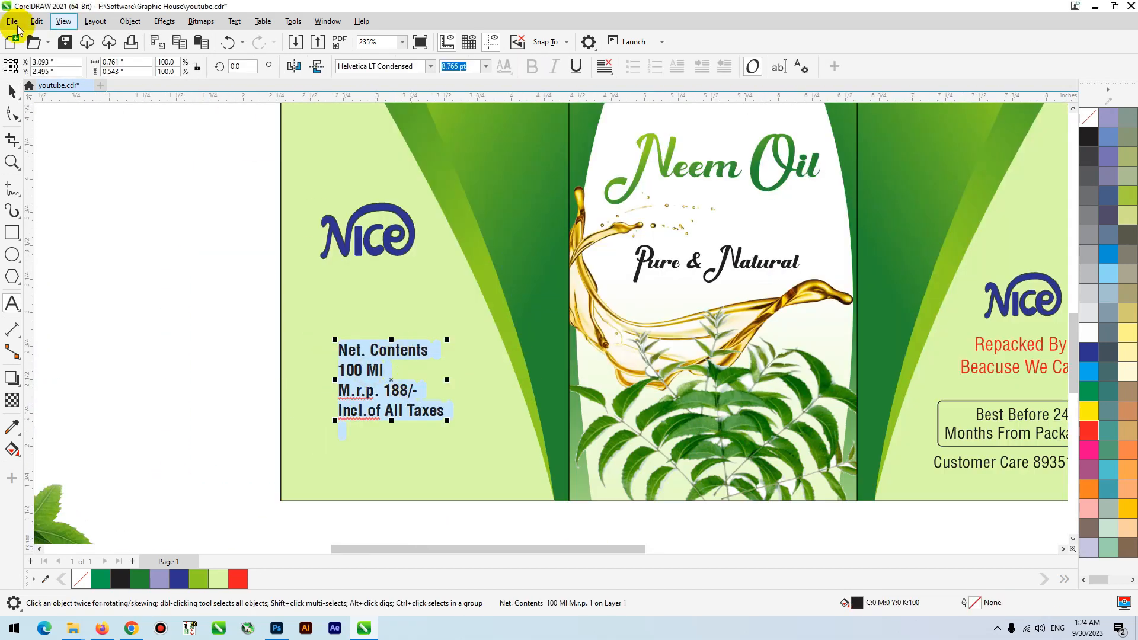
click(17, 91)
- Take the M.R.P. 188/- and Incl.of All Taxes lines out of the text block and place them as separate text below
key(F2)
drag(224, 256, 555, 537)
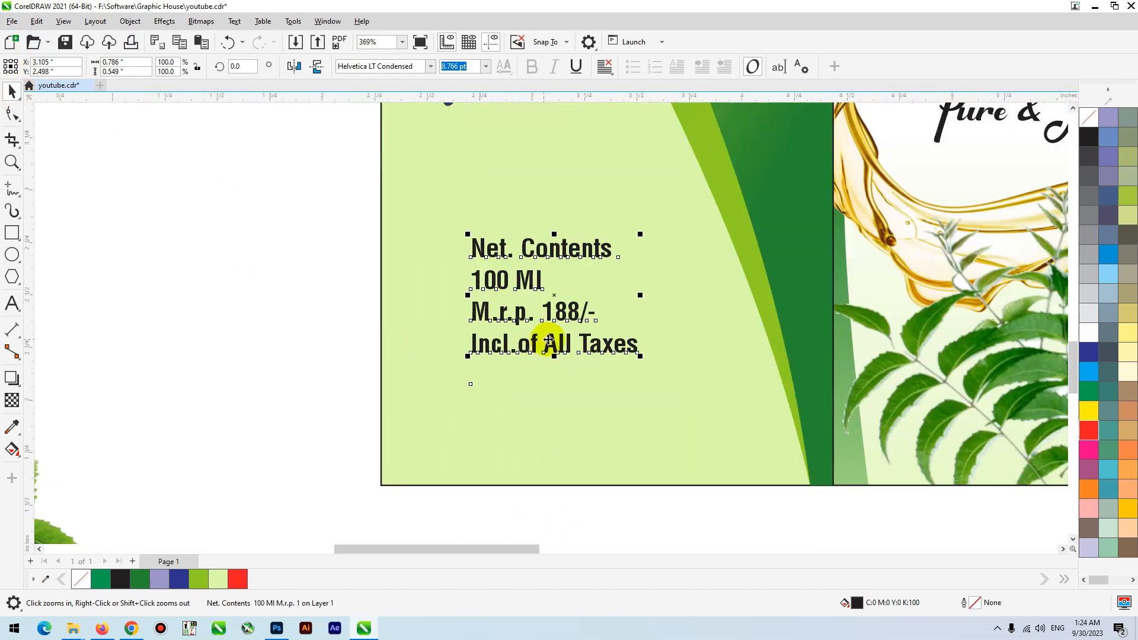
double_click(638, 354)
drag(638, 354, 452, 297)
key(ctrl+c)
key(Delete)
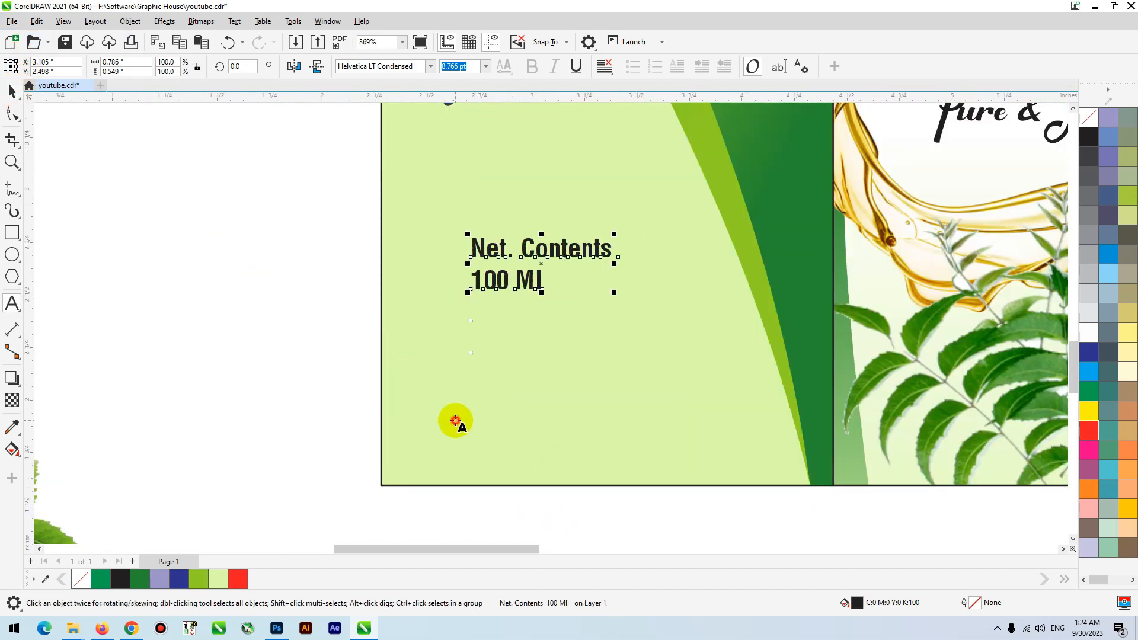
click(454, 418)
key(ctrl+v)
drag(465, 409, 435, 408)
- Change the M.R.P. letters to uppercase and raise the two-line price text slightly
key(shift+F3)
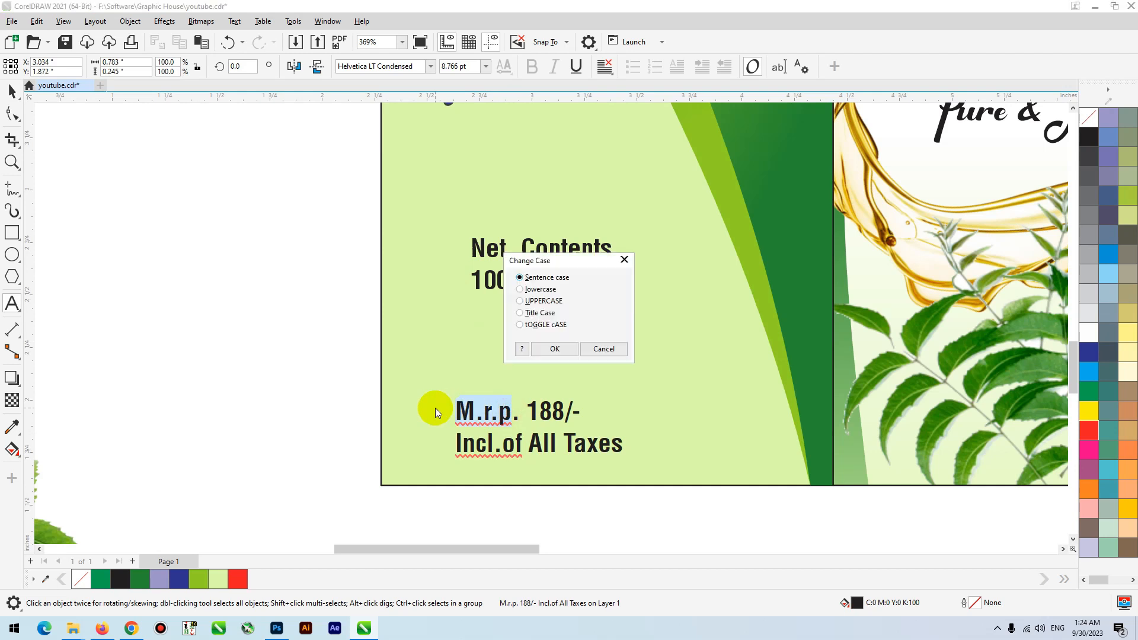
key(Down)
key(Down)
key(Return)
click(12, 90)
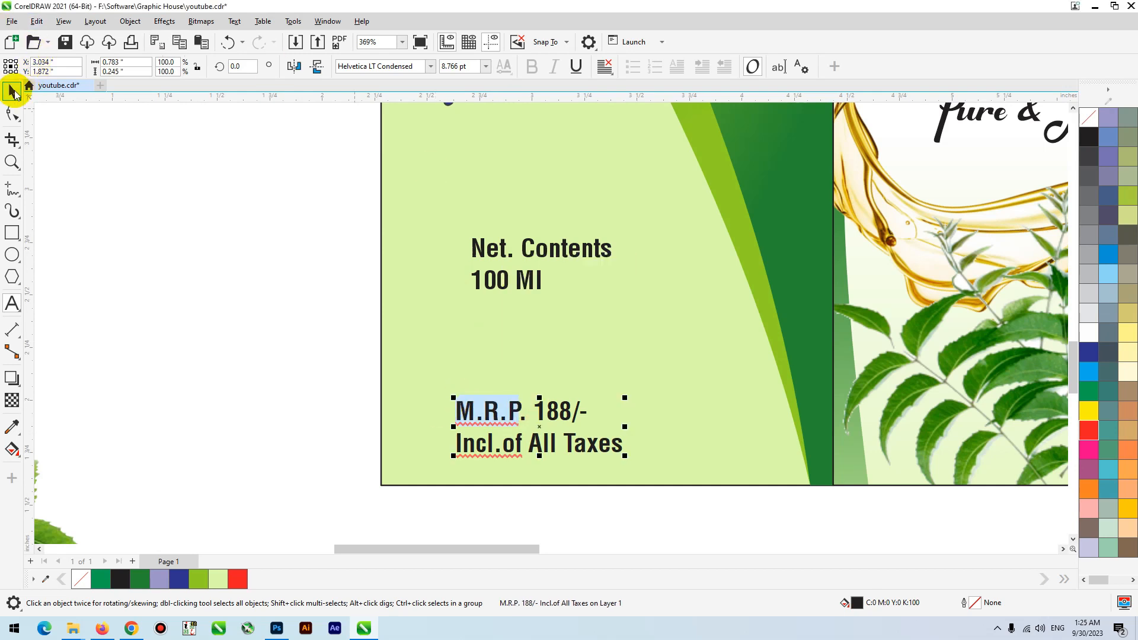
click(504, 452)
scroll(428, 473, down, 4)
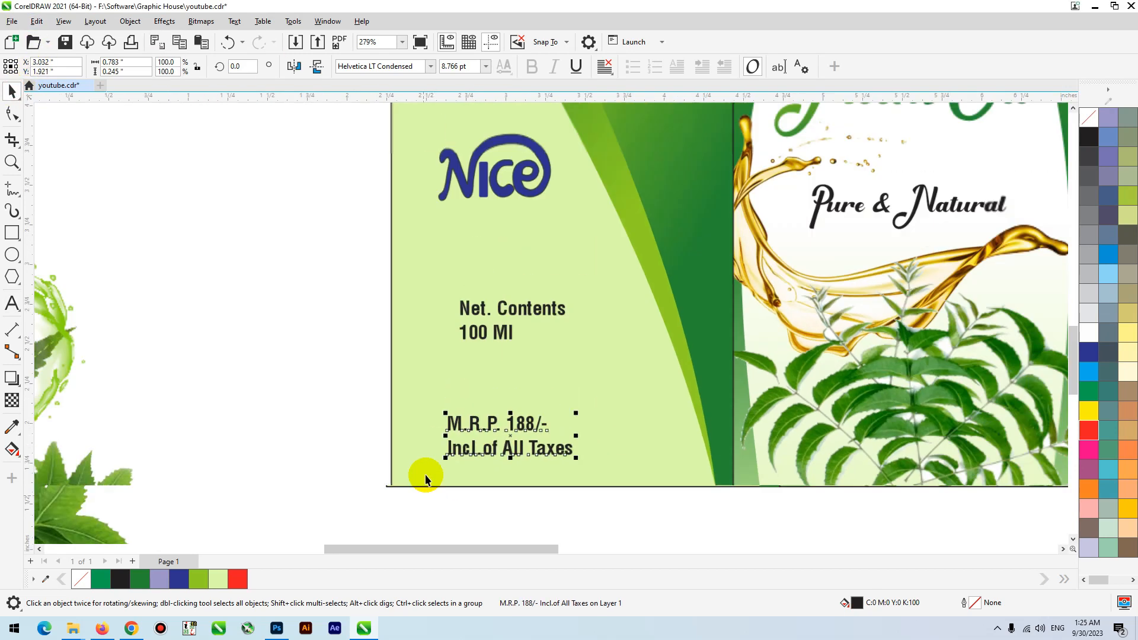
scroll(459, 297, up, 2)
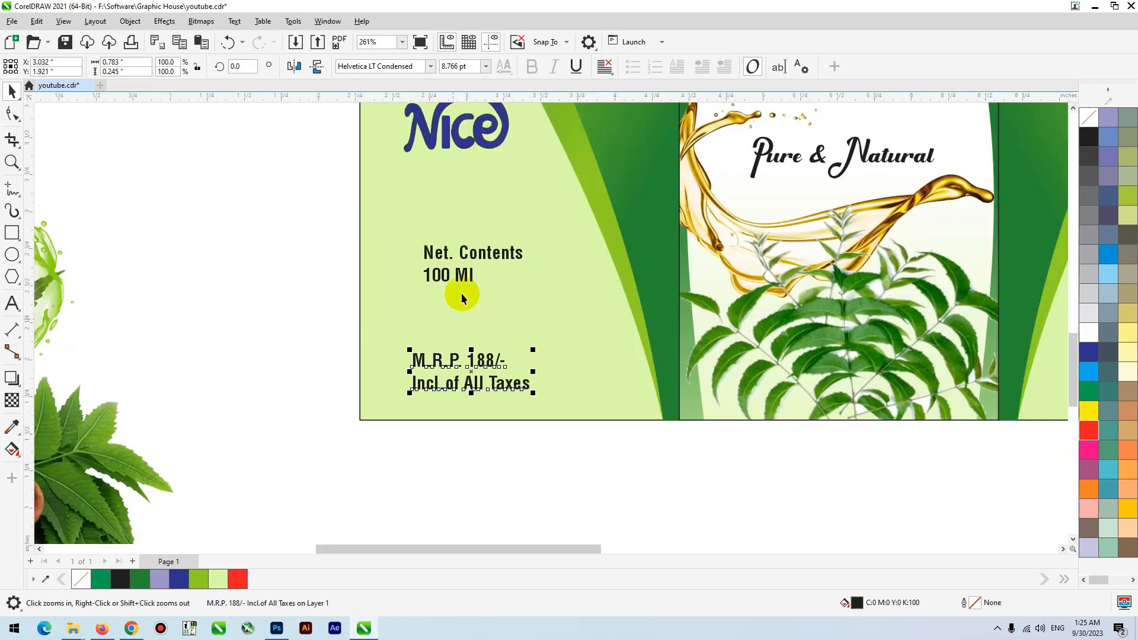
- Draw a rectangle about 1.01 x 0.32 in above the M.R.P. text and fill it with dark green #268A30
click(461, 274)
click(12, 232)
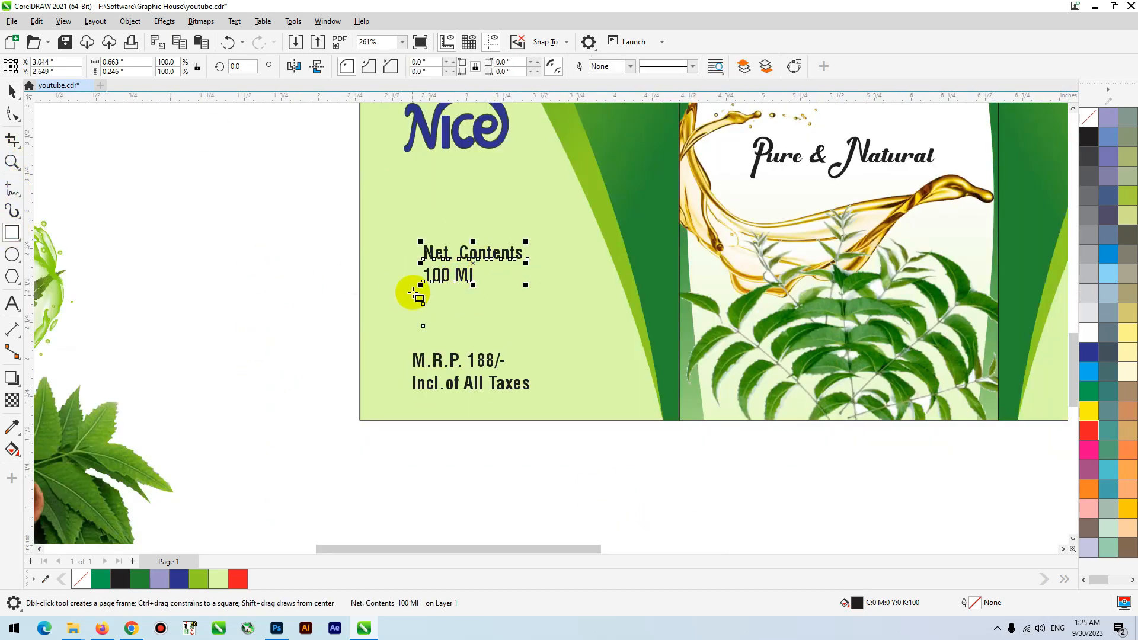
drag(413, 291, 562, 341)
key(space)
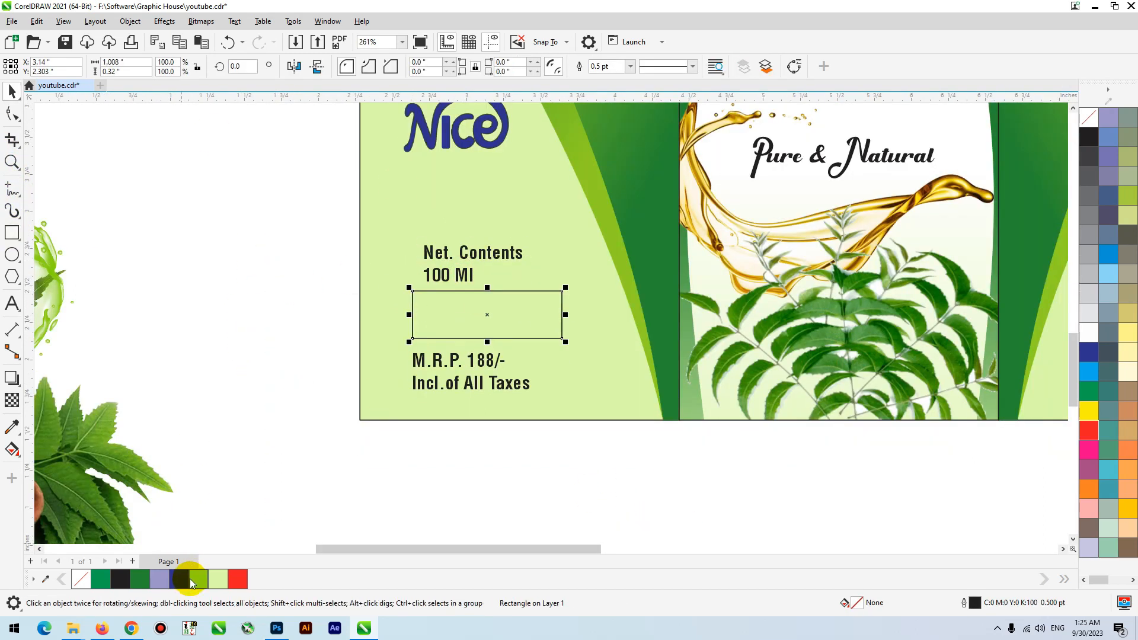
click(146, 575)
- Move the Net. Contents 100 Ml text onto the green rectangle and color it white
click(475, 254)
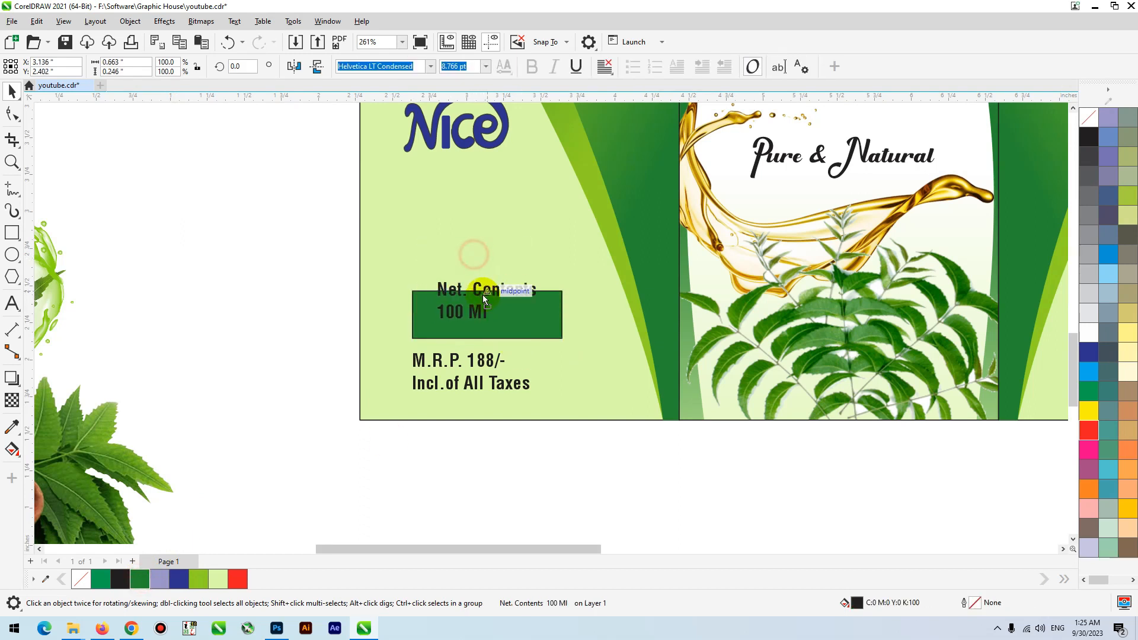
click(414, 282)
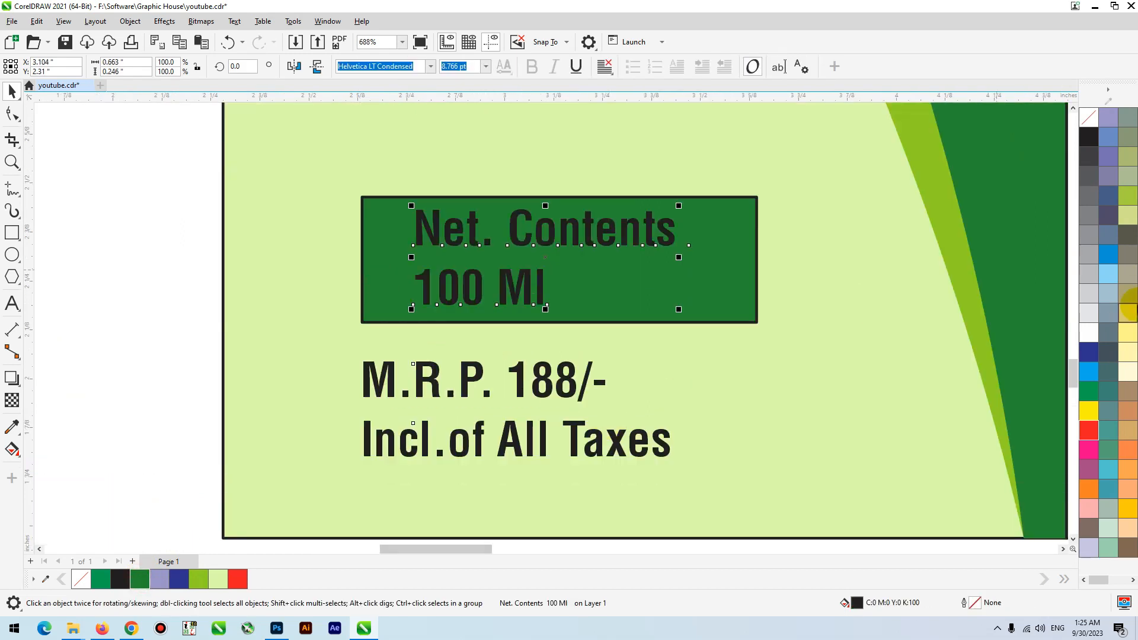
click(1081, 335)
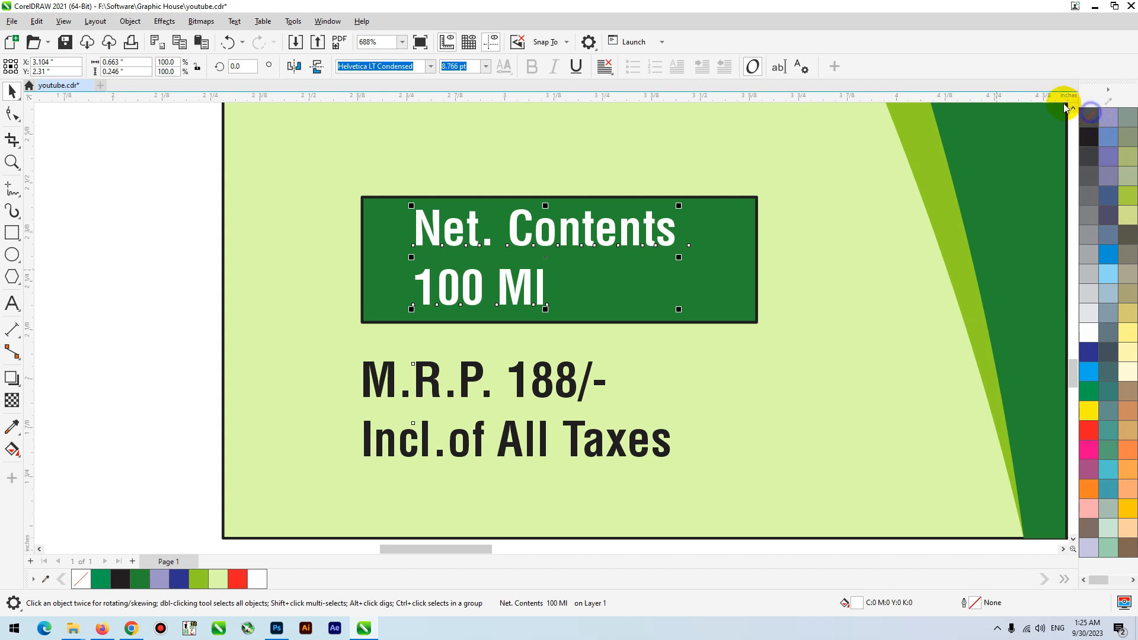
- Center-align the Net. Contents text, center it within the green rectangle and remove the rectangle's outline
click(604, 66)
click(617, 120)
shift+click(688, 248)
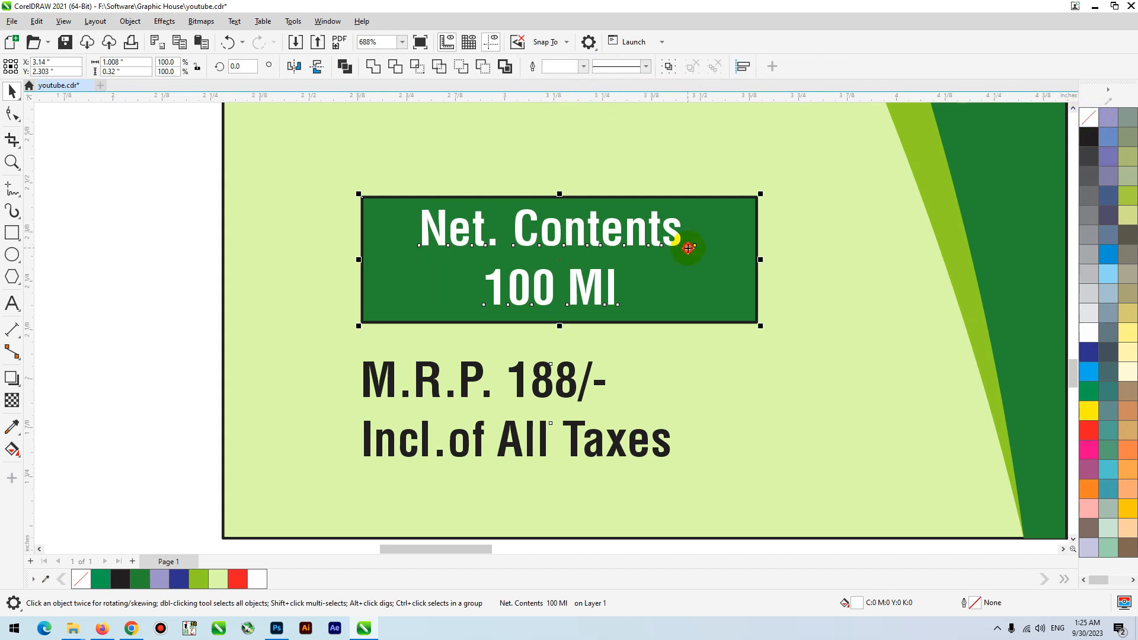
key(c)
key(e)
click(729, 223)
right_click(1095, 118)
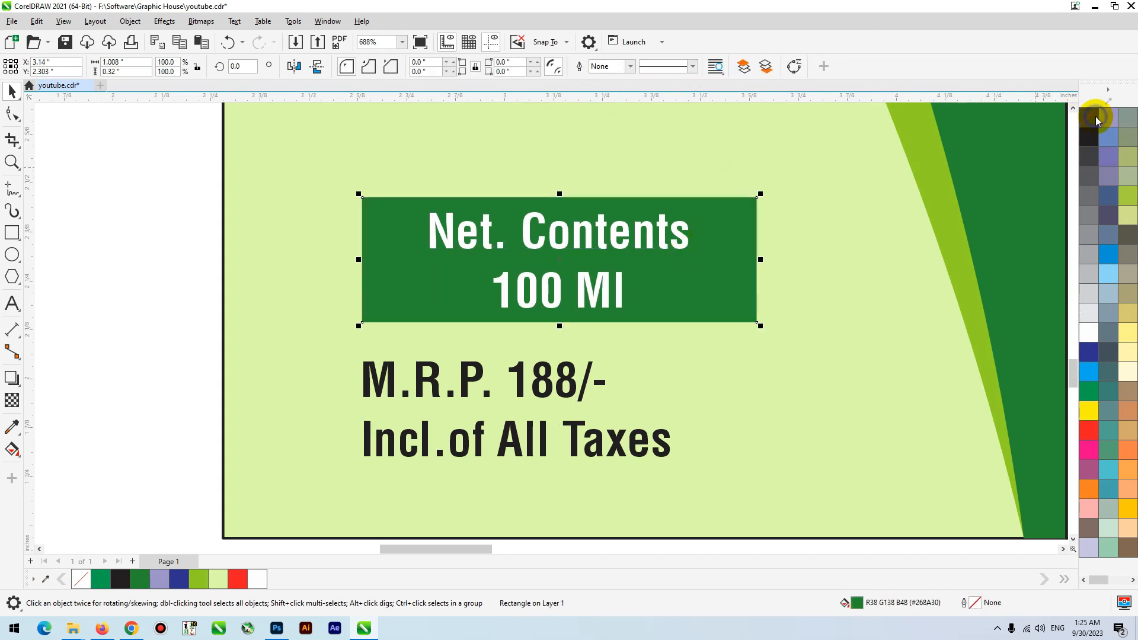
- Place the left panel's Nice logo just above the green Net. Contents box and center it on the box
scroll(272, 414, down, 6)
drag(344, 224, 372, 328)
shift+click(409, 364)
key(c)
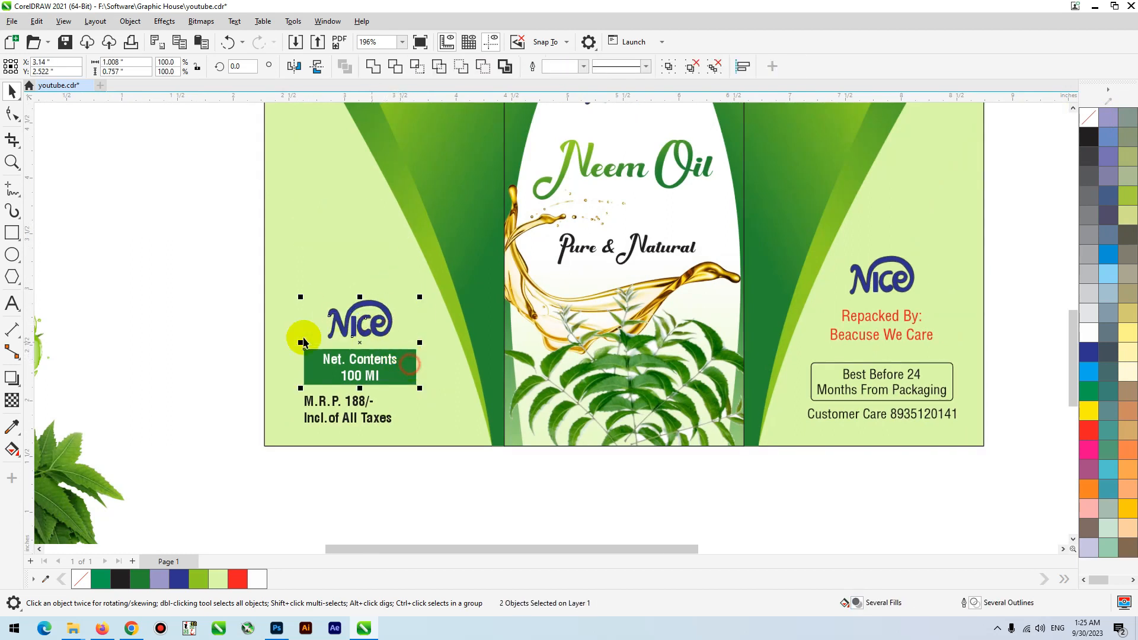
- Move the picture of the neem leaf bowl above the leaf splash picture beside the label
scroll(303, 342, down, 4)
click(364, 376)
drag(320, 418, 272, 311)
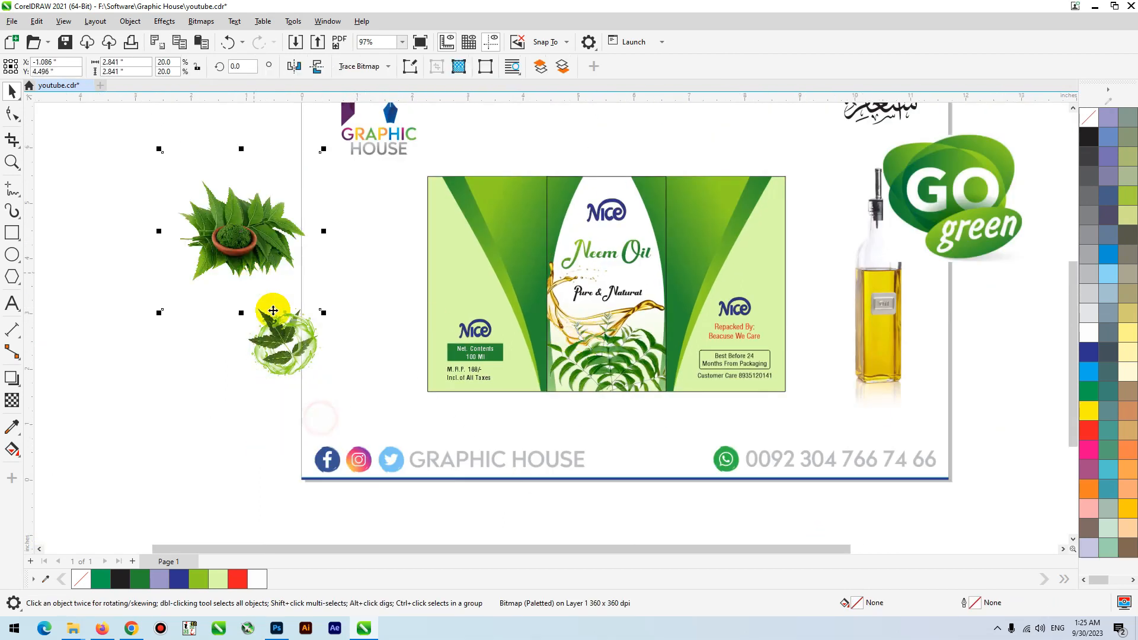
- Move the leaf splash picture onto the left panel, above its Nice logo
drag(285, 354, 495, 252)
click(486, 279)
click(406, 290)
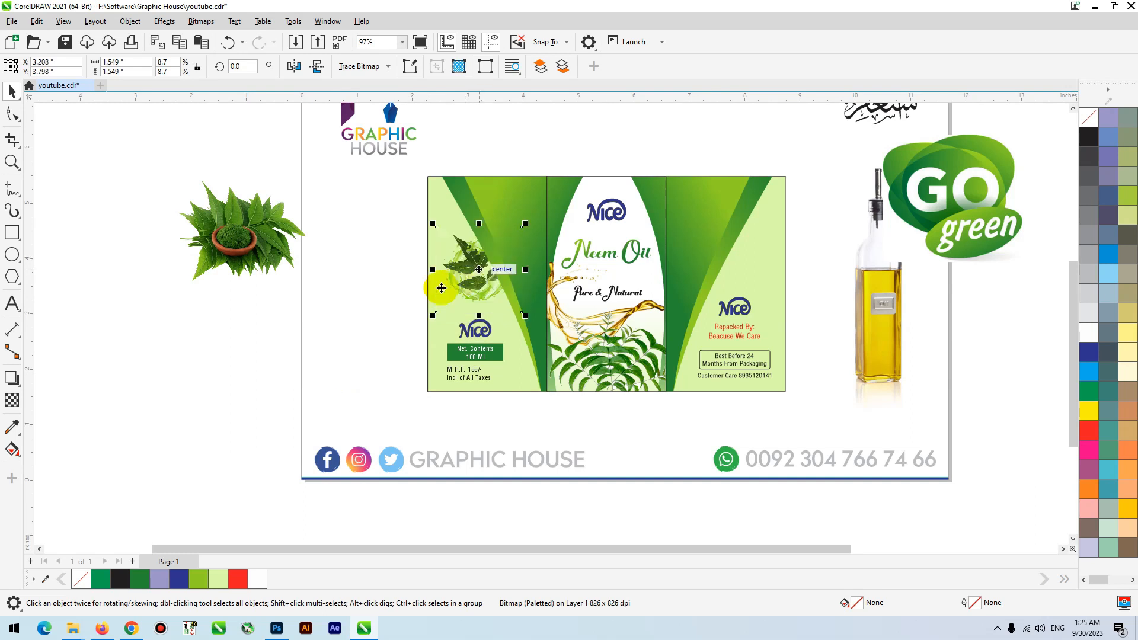
- Place a copy of the leaf splash picture above the right panel's Nice logo and fine-tune the left picture's position
scroll(833, 433, up, 3)
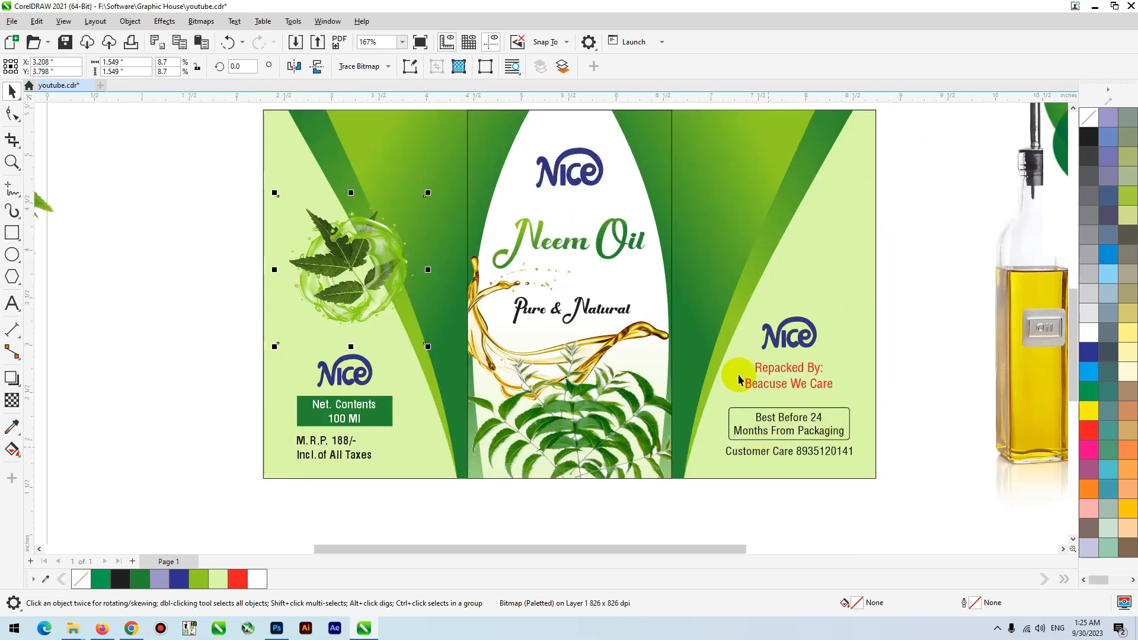
drag(355, 241, 812, 265)
drag(862, 168, 860, 171)
drag(389, 262, 387, 262)
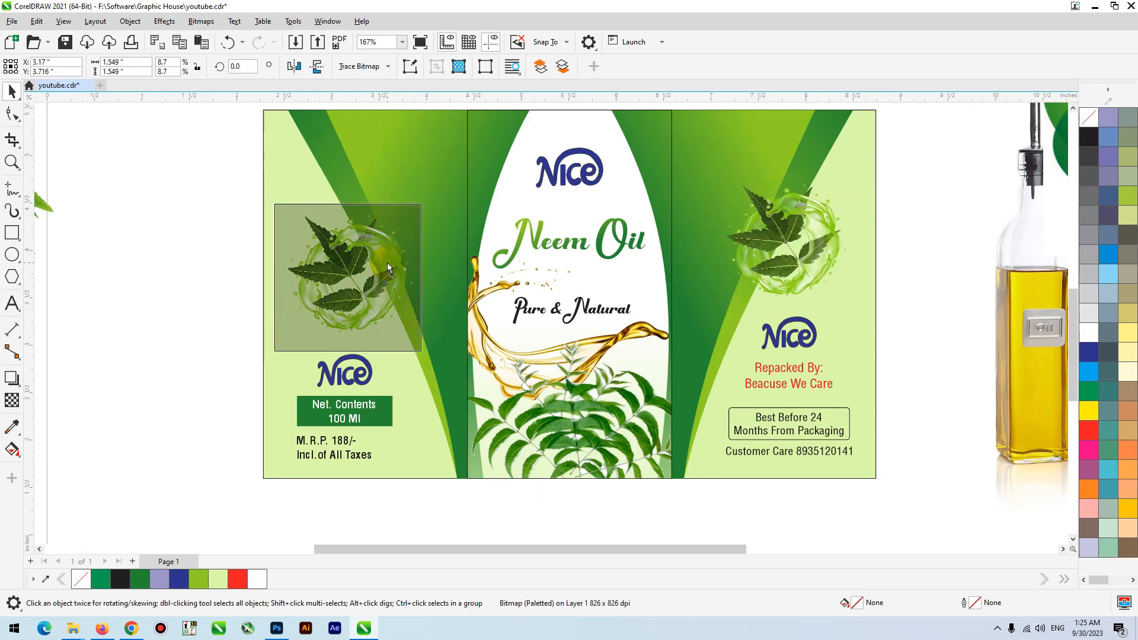
- Add a 1 pt light purple outline to the Neem Oil title on the center panel
click(566, 244)
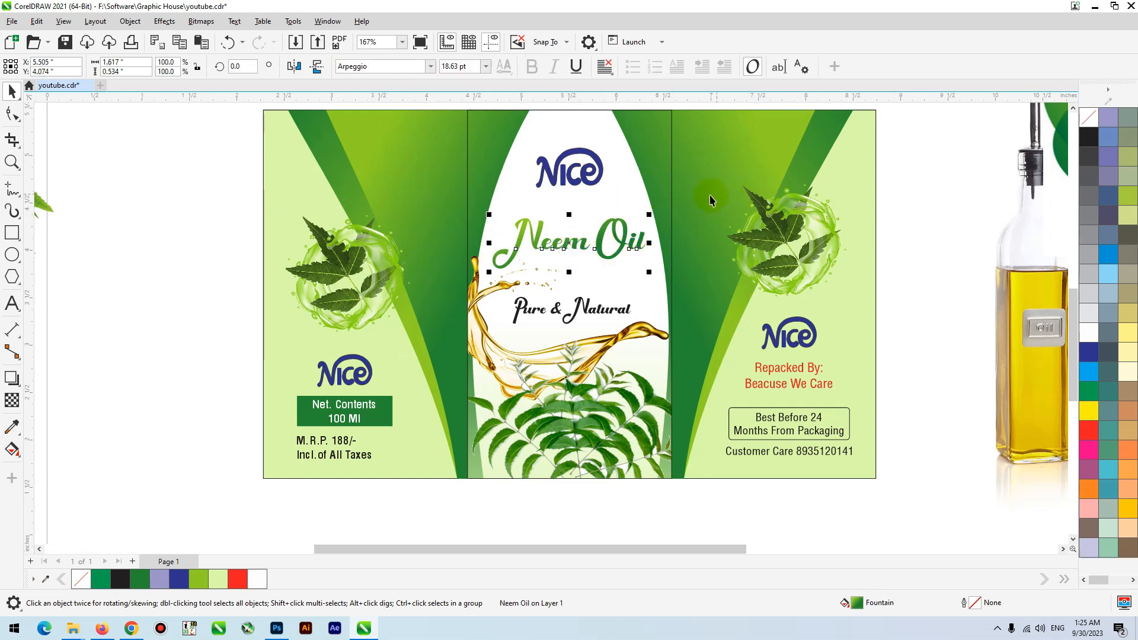
drag(860, 176, 455, 324)
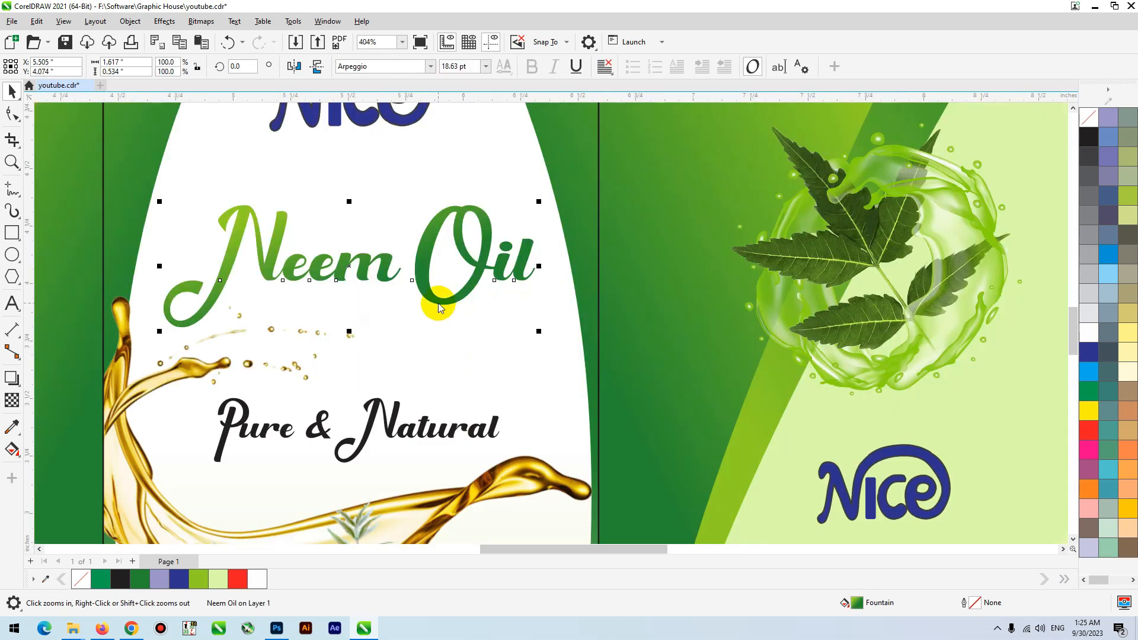
key(F12)
key(Return)
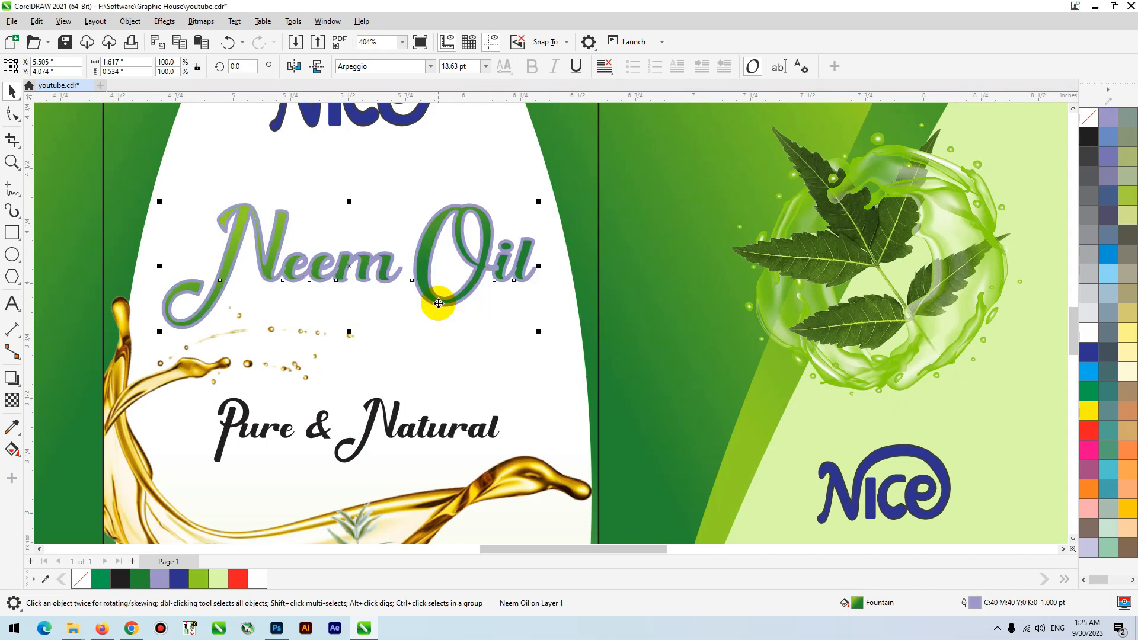
- Set the Neem Oil title's outline to sit behind the fill and scale with the object
key(F12)
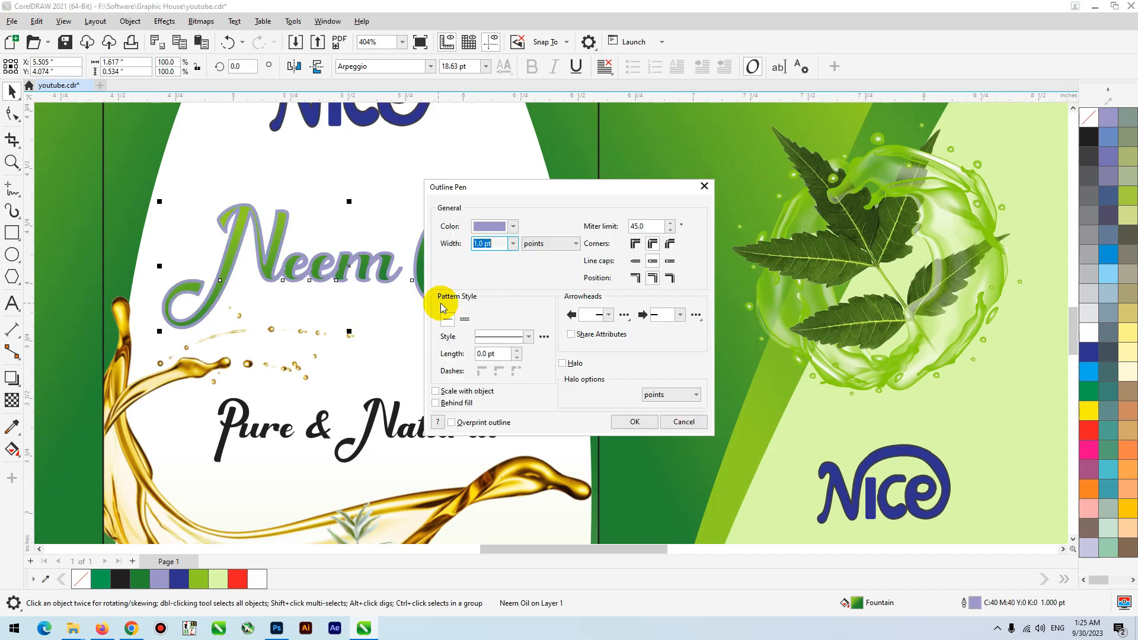
click(458, 404)
click(453, 391)
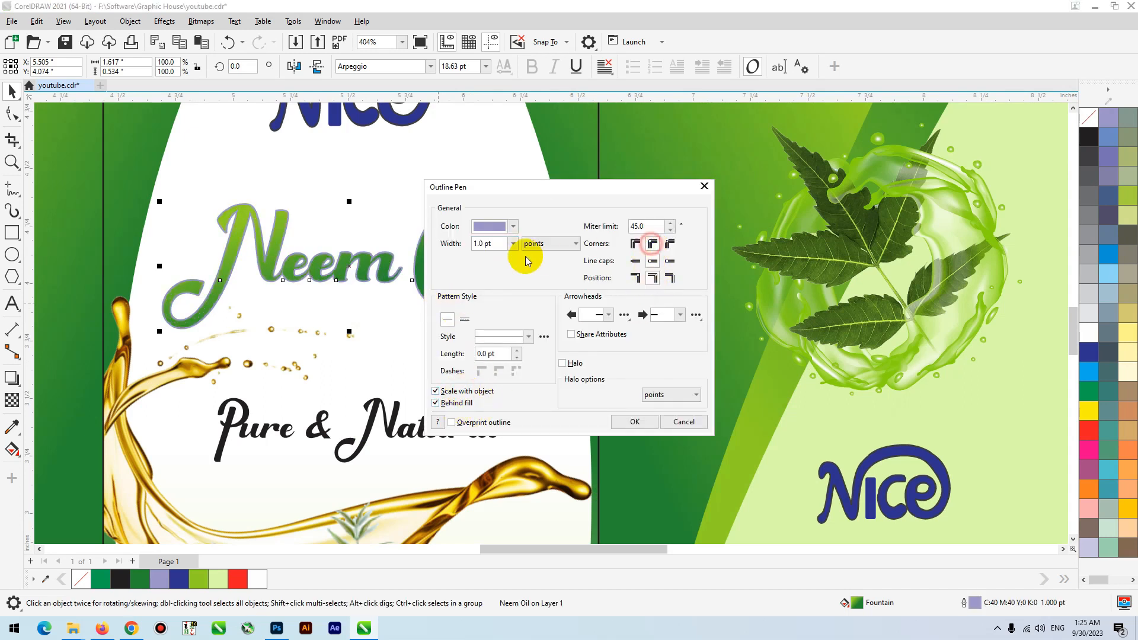
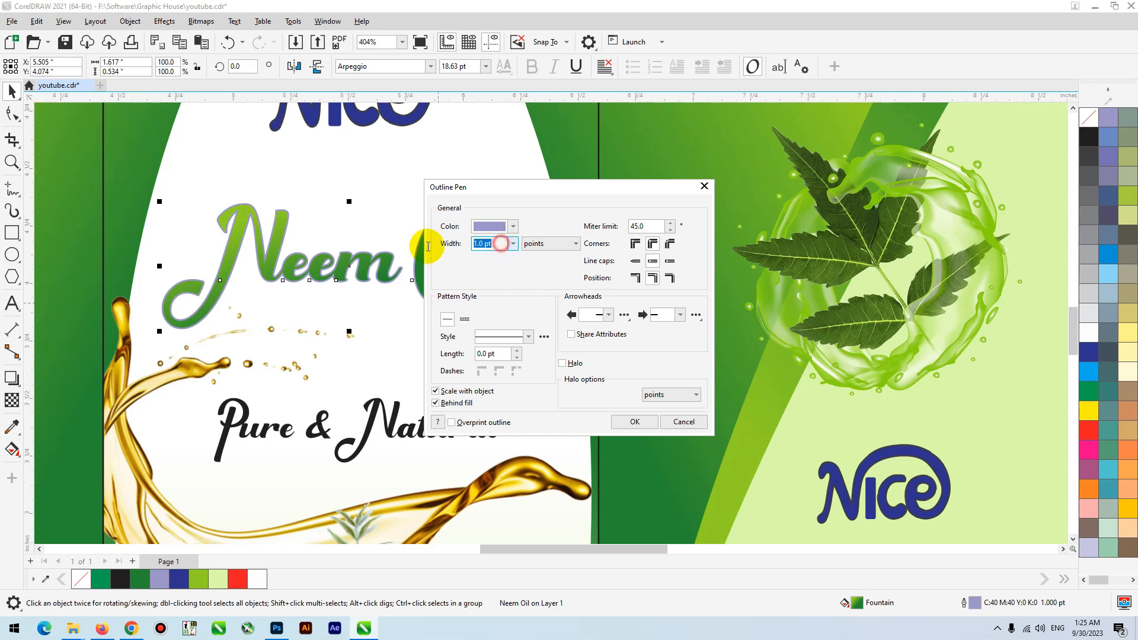
- Set the Neem Oil title's outline width to 1.5 pt and its color to white
key(Return)
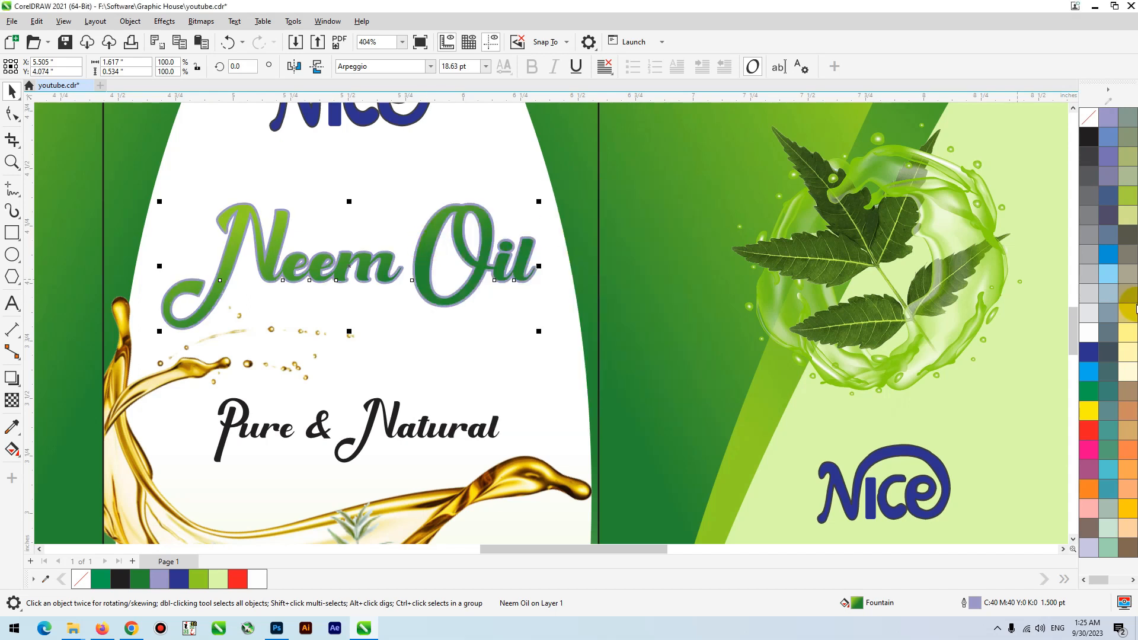
right_click(1097, 335)
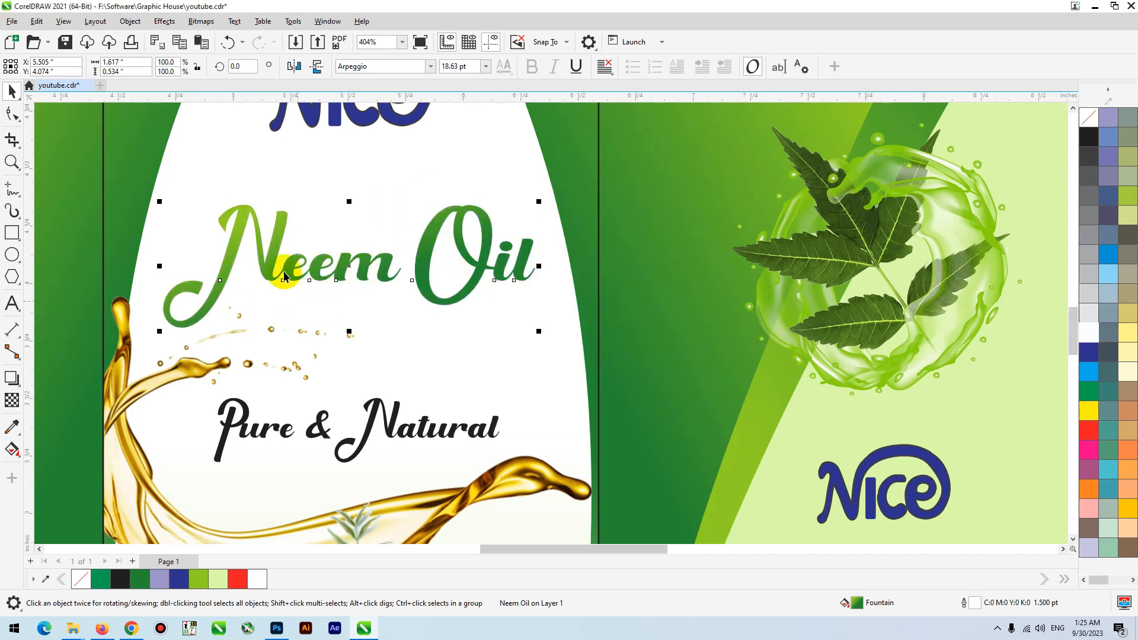
- Add a black drop shadow to the Neem Oil title, cast downward and slightly to the left
click(21, 385)
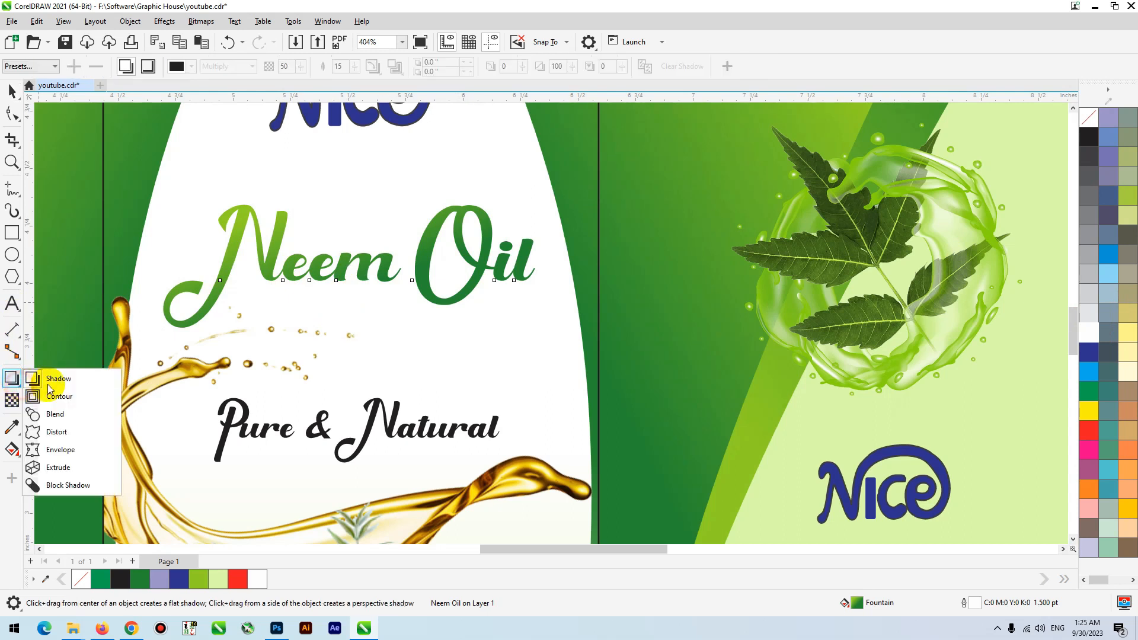
click(86, 377)
drag(368, 297, 329, 339)
drag(342, 299, 345, 303)
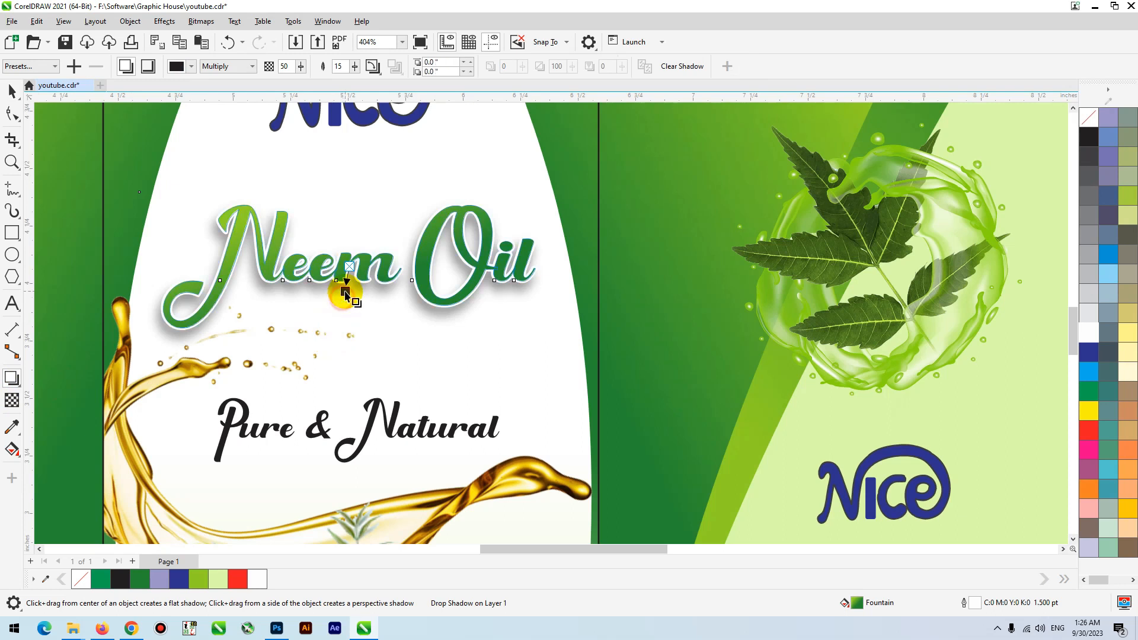
key(ctrl+z)
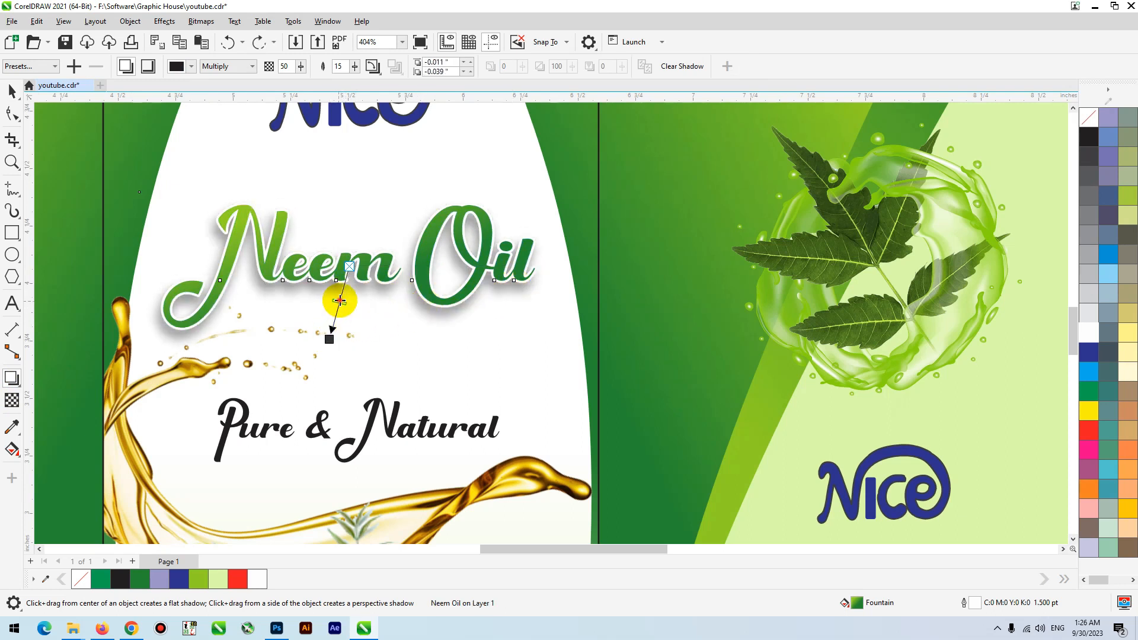
- Set the Neem Oil title's drop shadow opacity to 25 and its feathering to 8
drag(348, 286, 345, 285)
drag(345, 66, 303, 50)
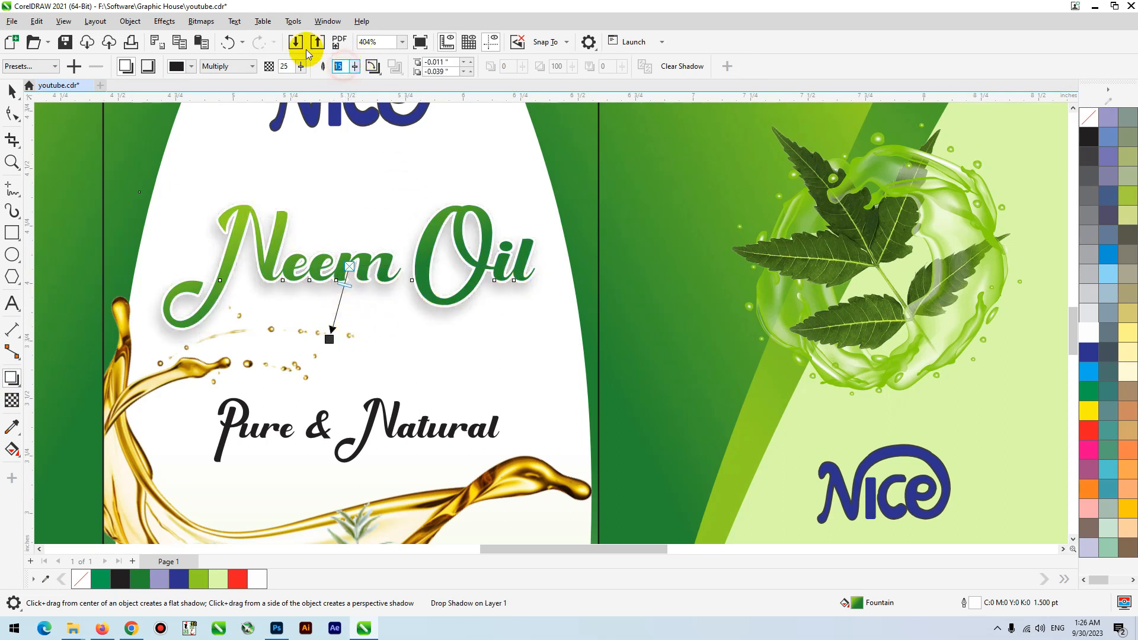
text(8)
key(Return)
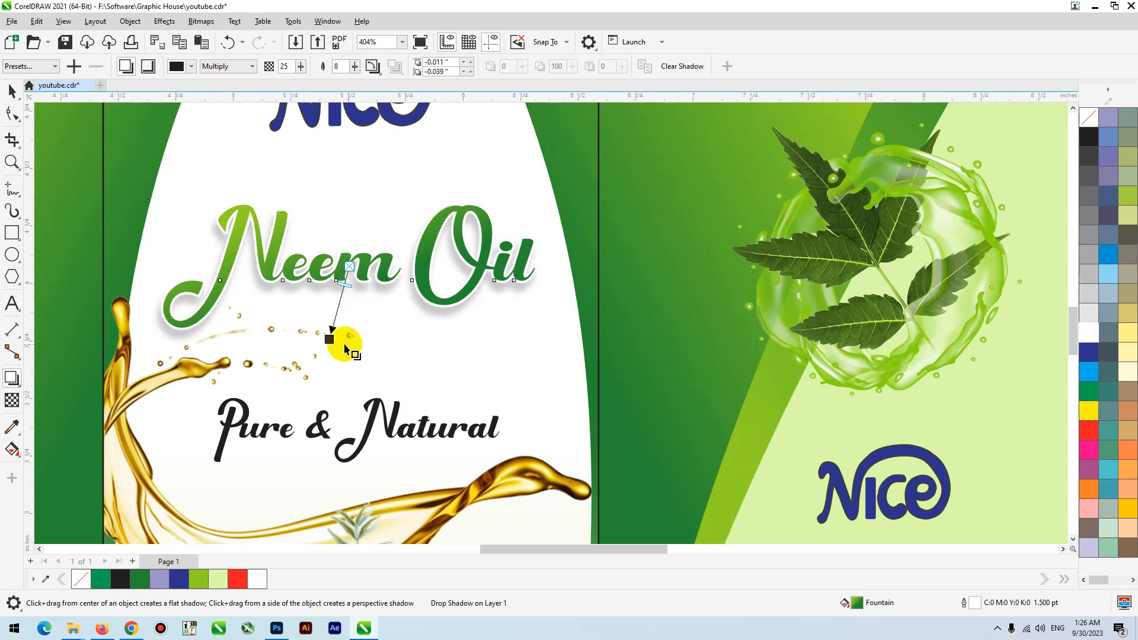
key(space)
scroll(332, 329, down, 3)
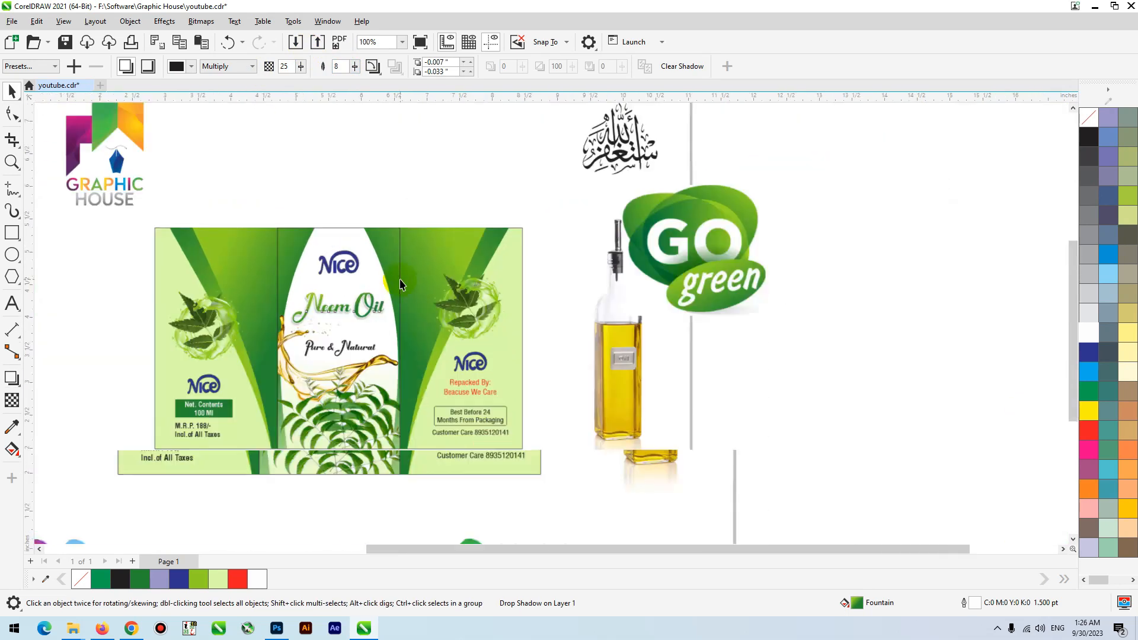
drag(401, 256, 426, 168)
key(ctrl+z)
click(362, 223)
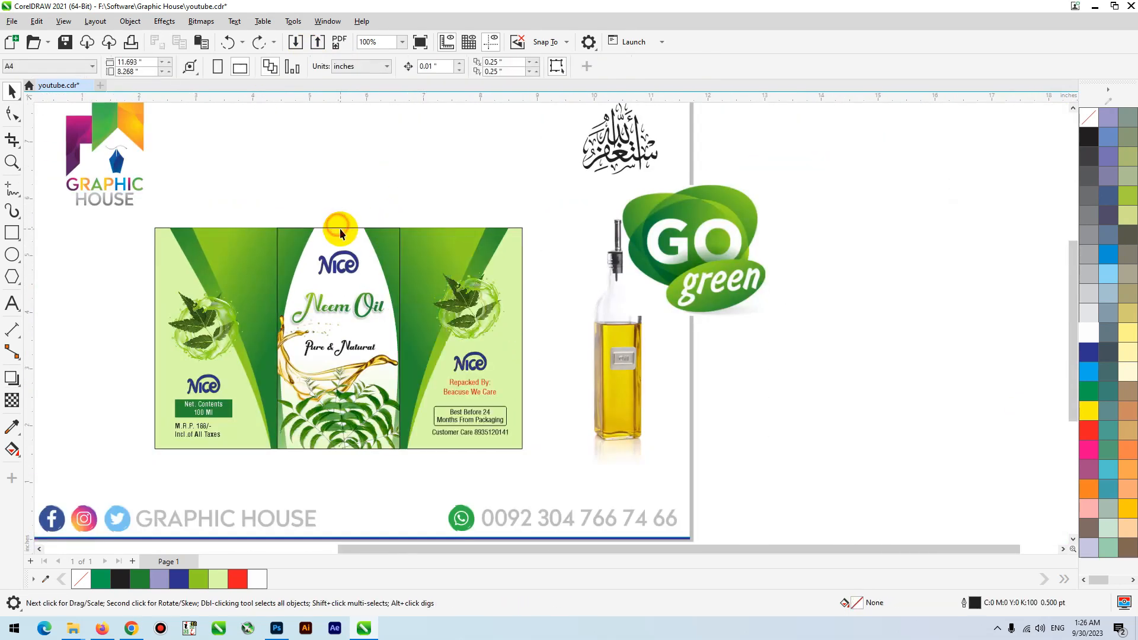
- Remove the black outlines from the center, right and left panel rectangles of the label
drag(341, 229, 348, 193)
key(ctrl+z)
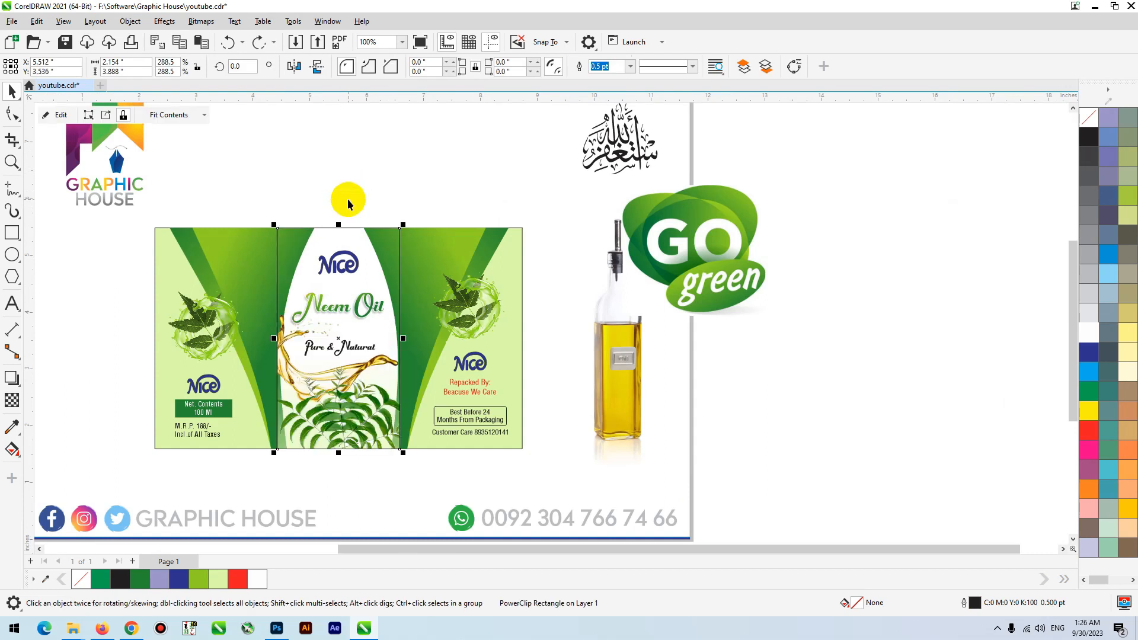
right_click(1093, 113)
click(525, 309)
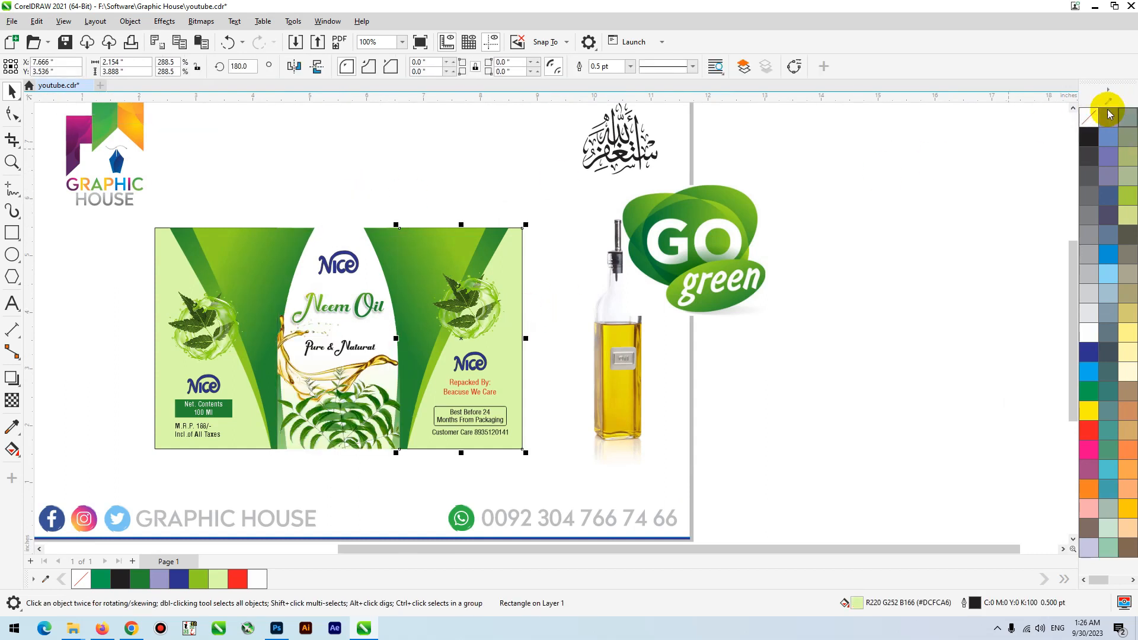
right_click(1089, 114)
click(157, 282)
key(ctrl+r)
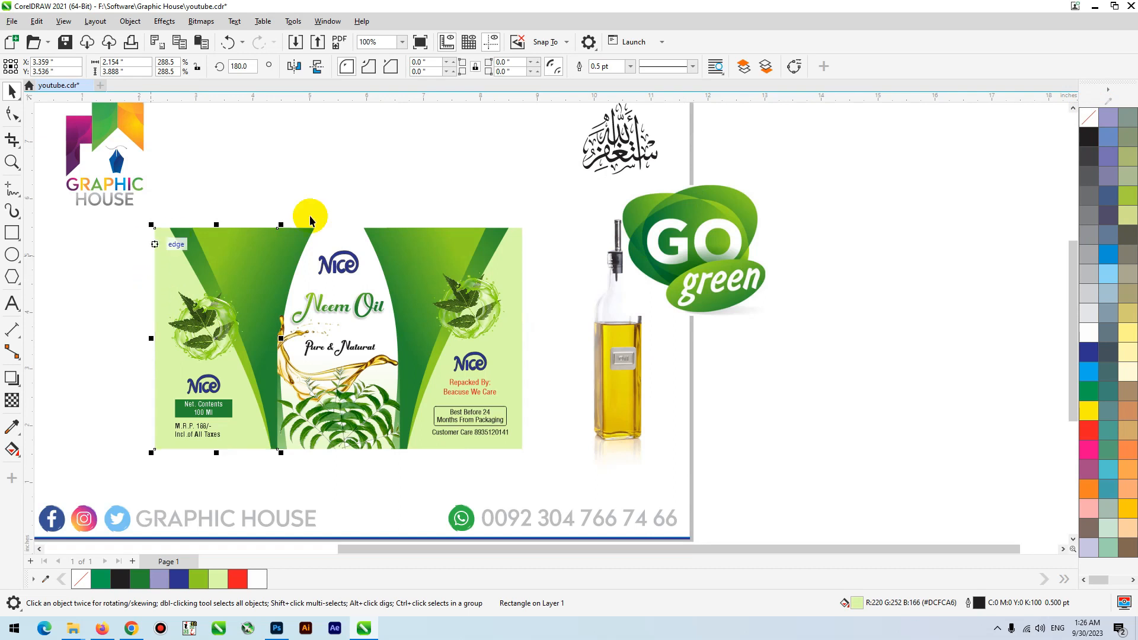
click(499, 172)
drag(560, 185, 153, 472)
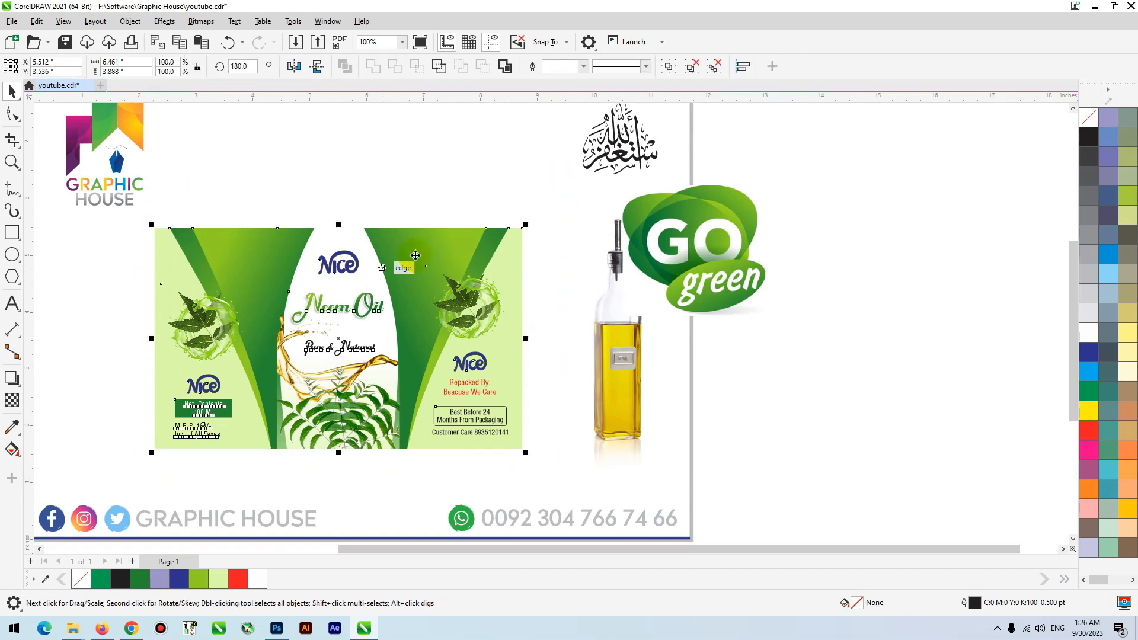
scroll(427, 269, down, 3)
scroll(420, 281, up, 4)
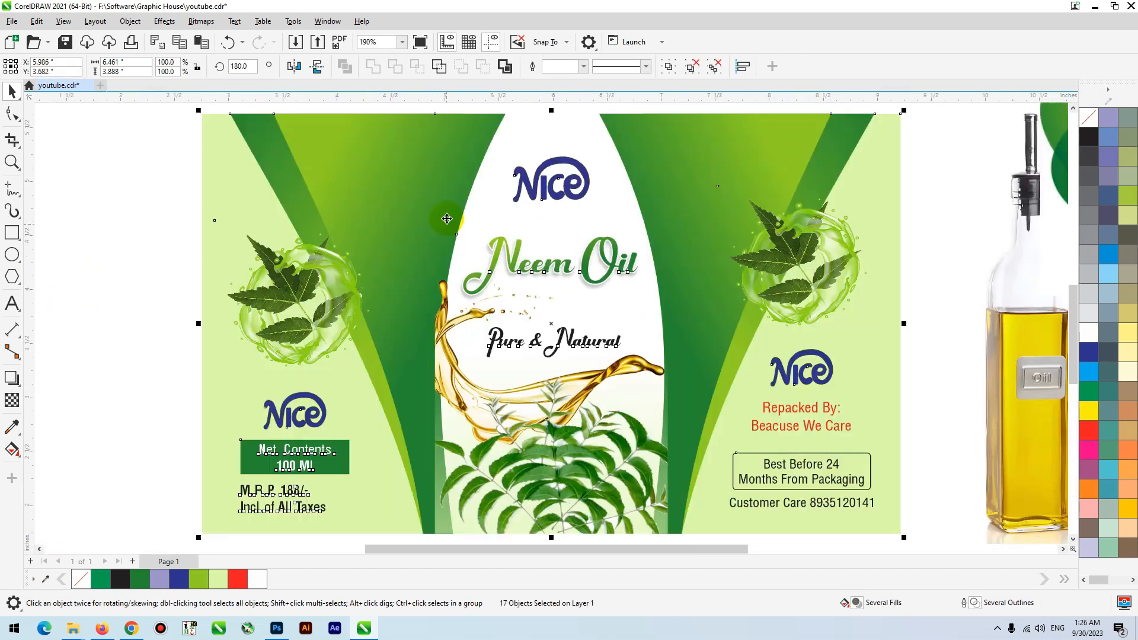
click(196, 337)
scroll(194, 336, down, 2)
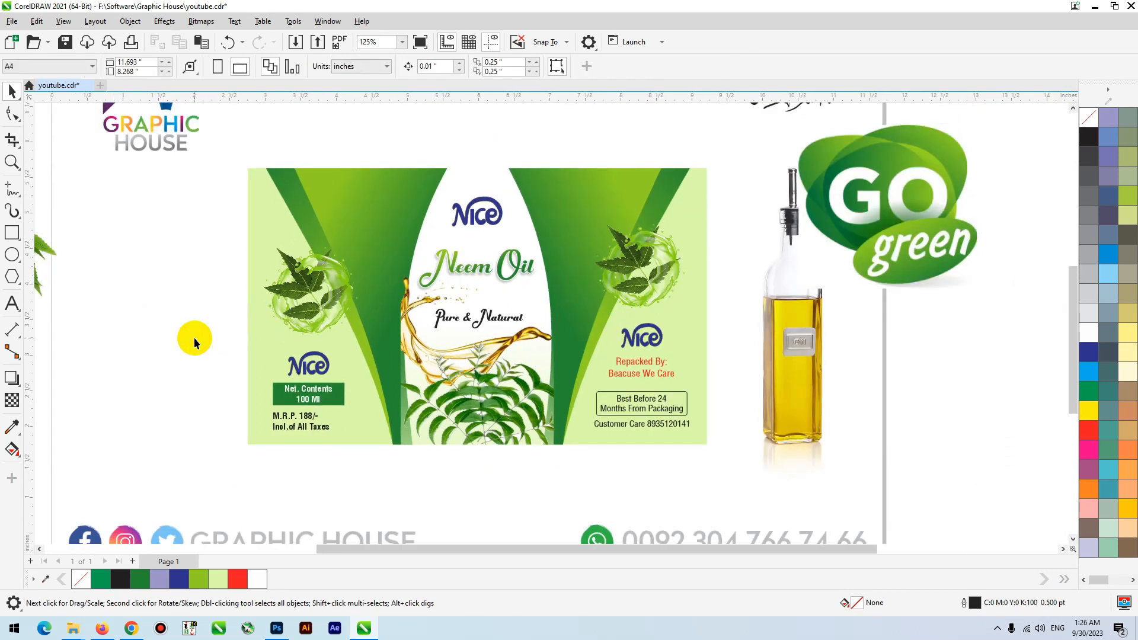